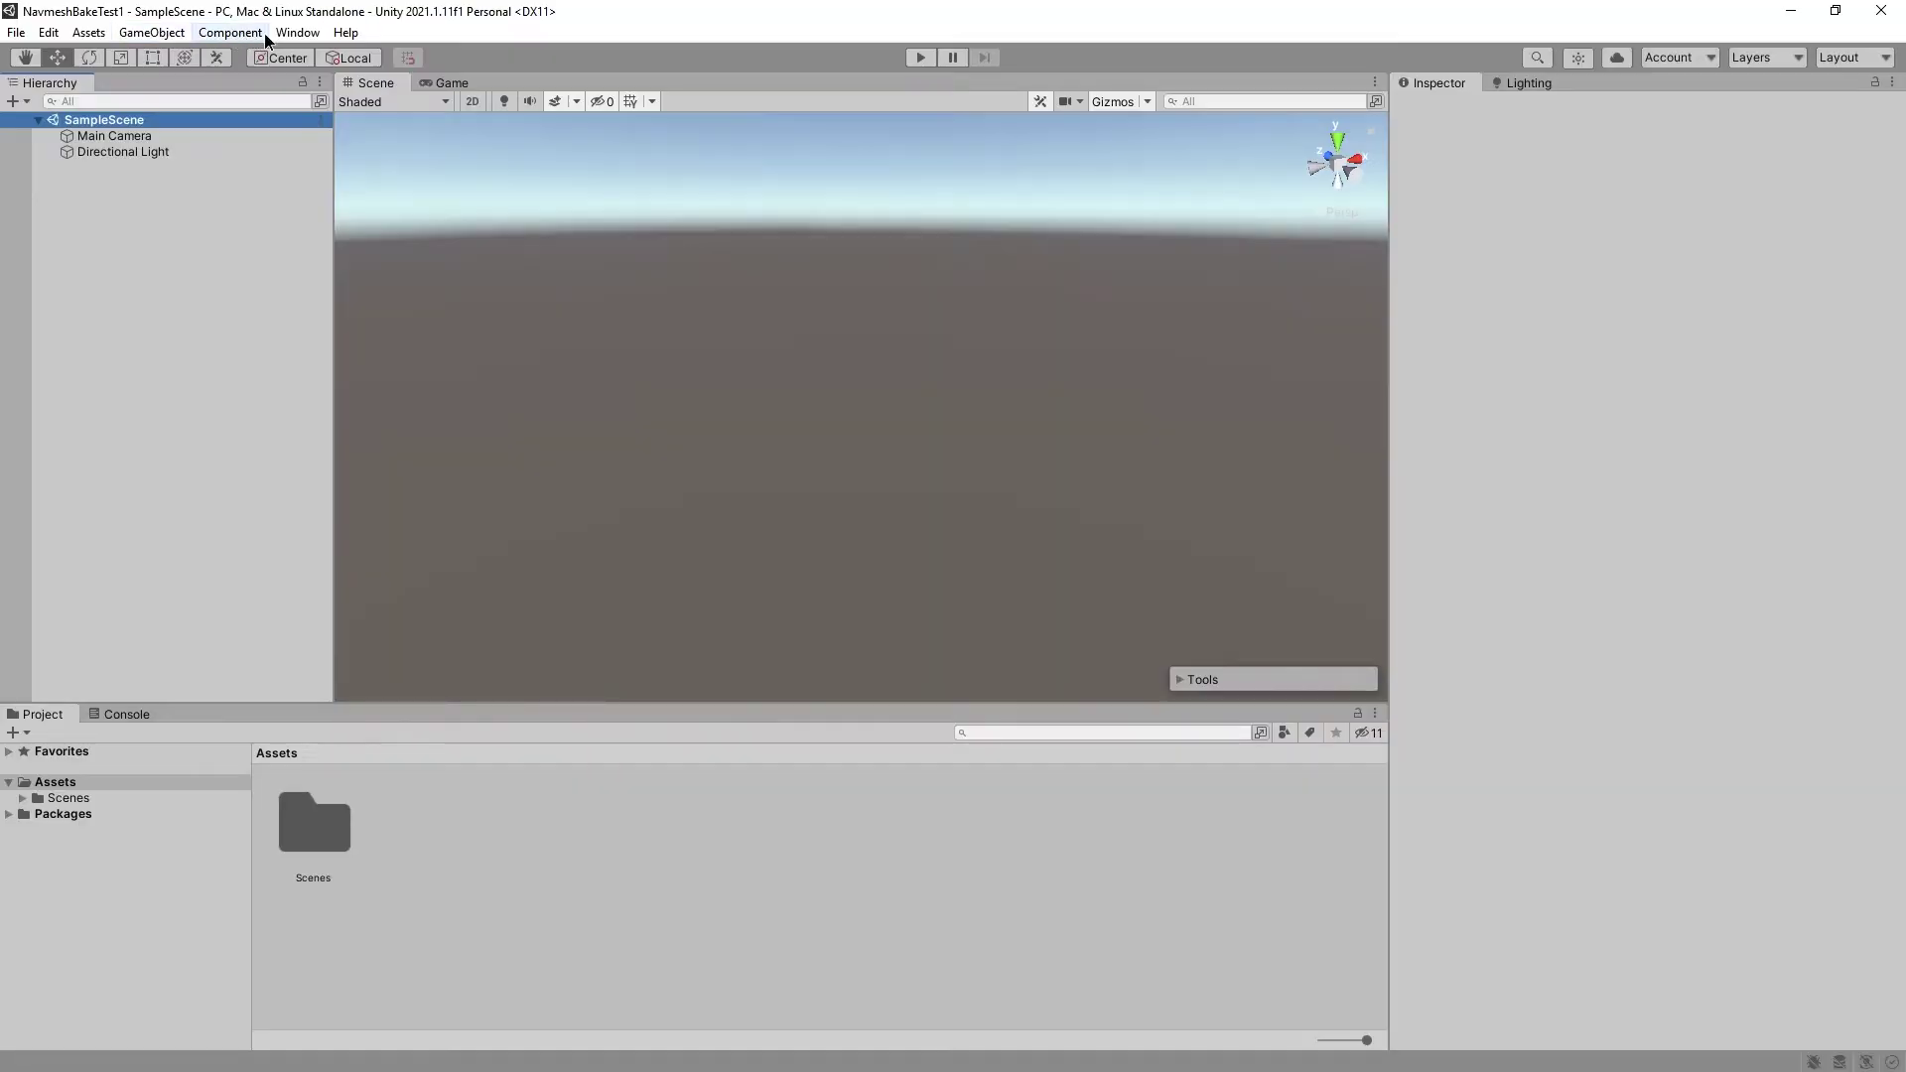
Search the Package Manager for 'ai navigation'
click(291, 32)
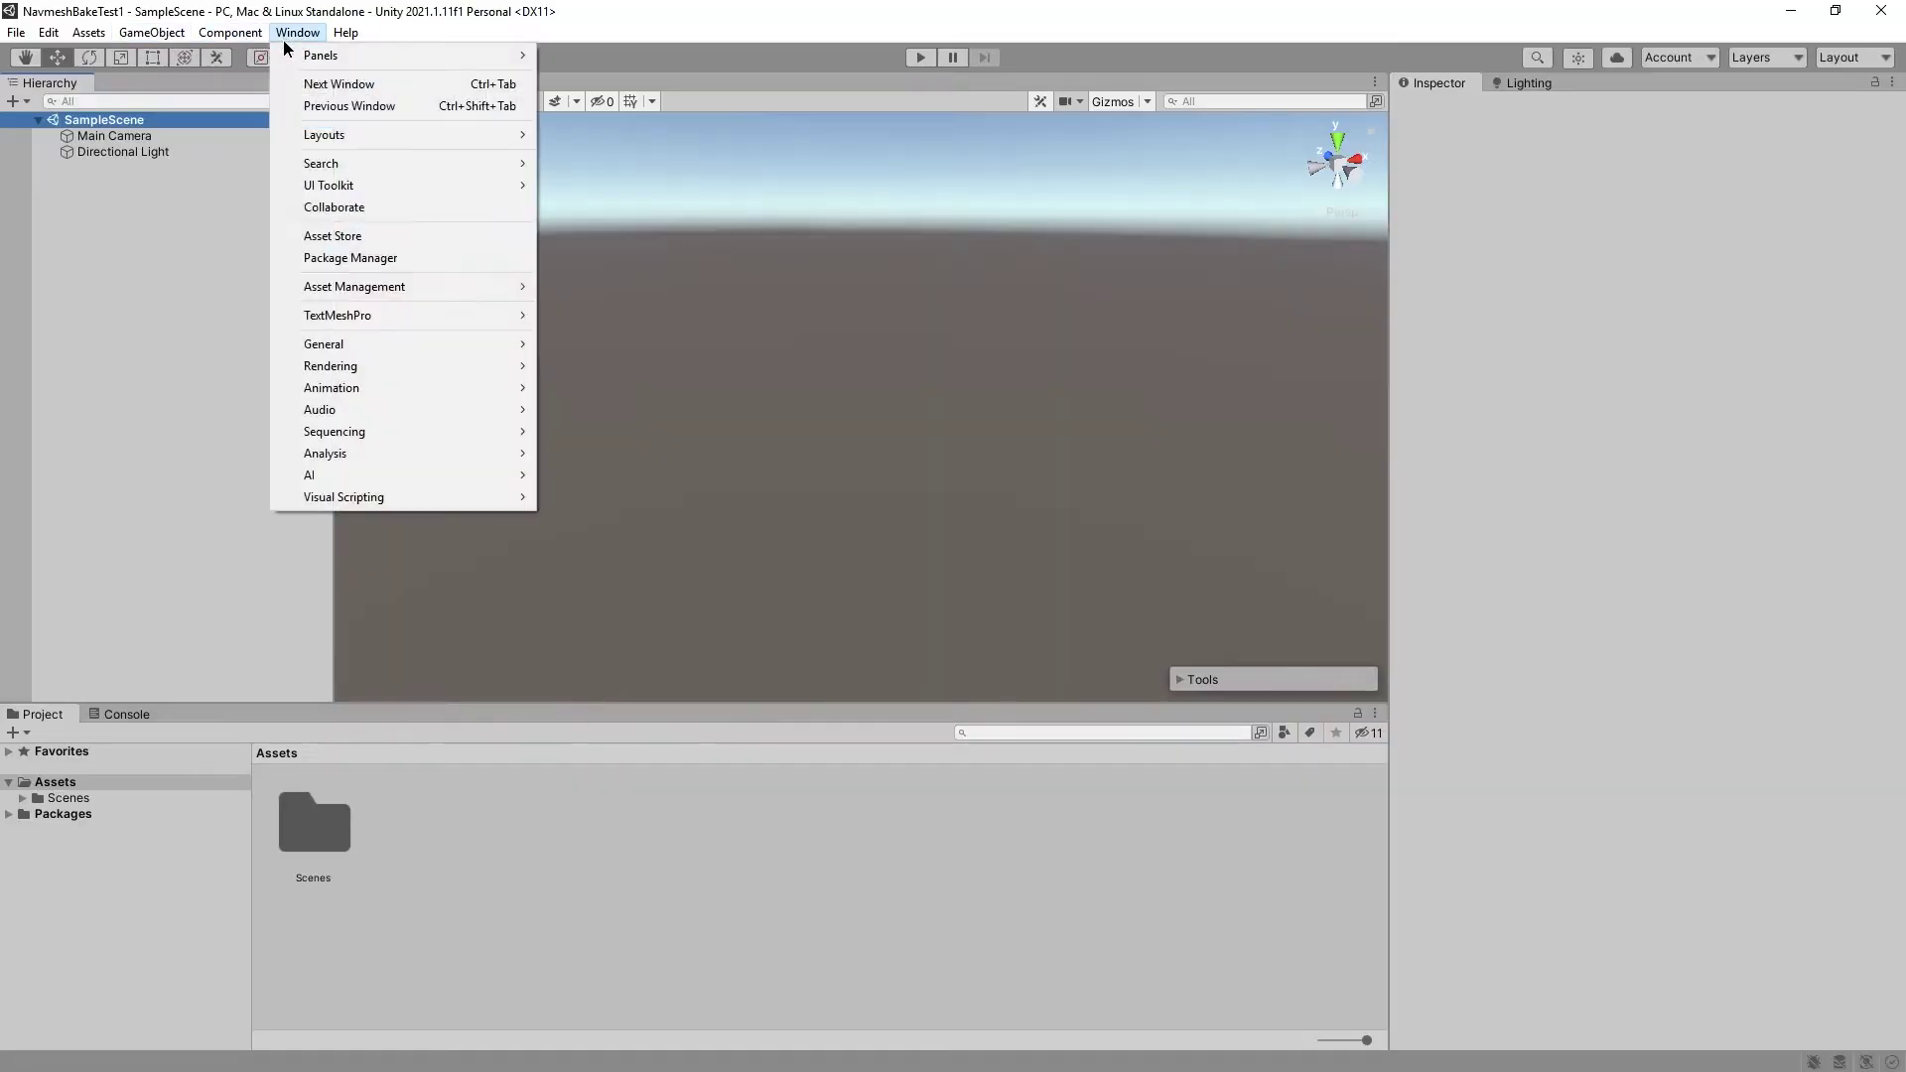
mouse_move(403, 290)
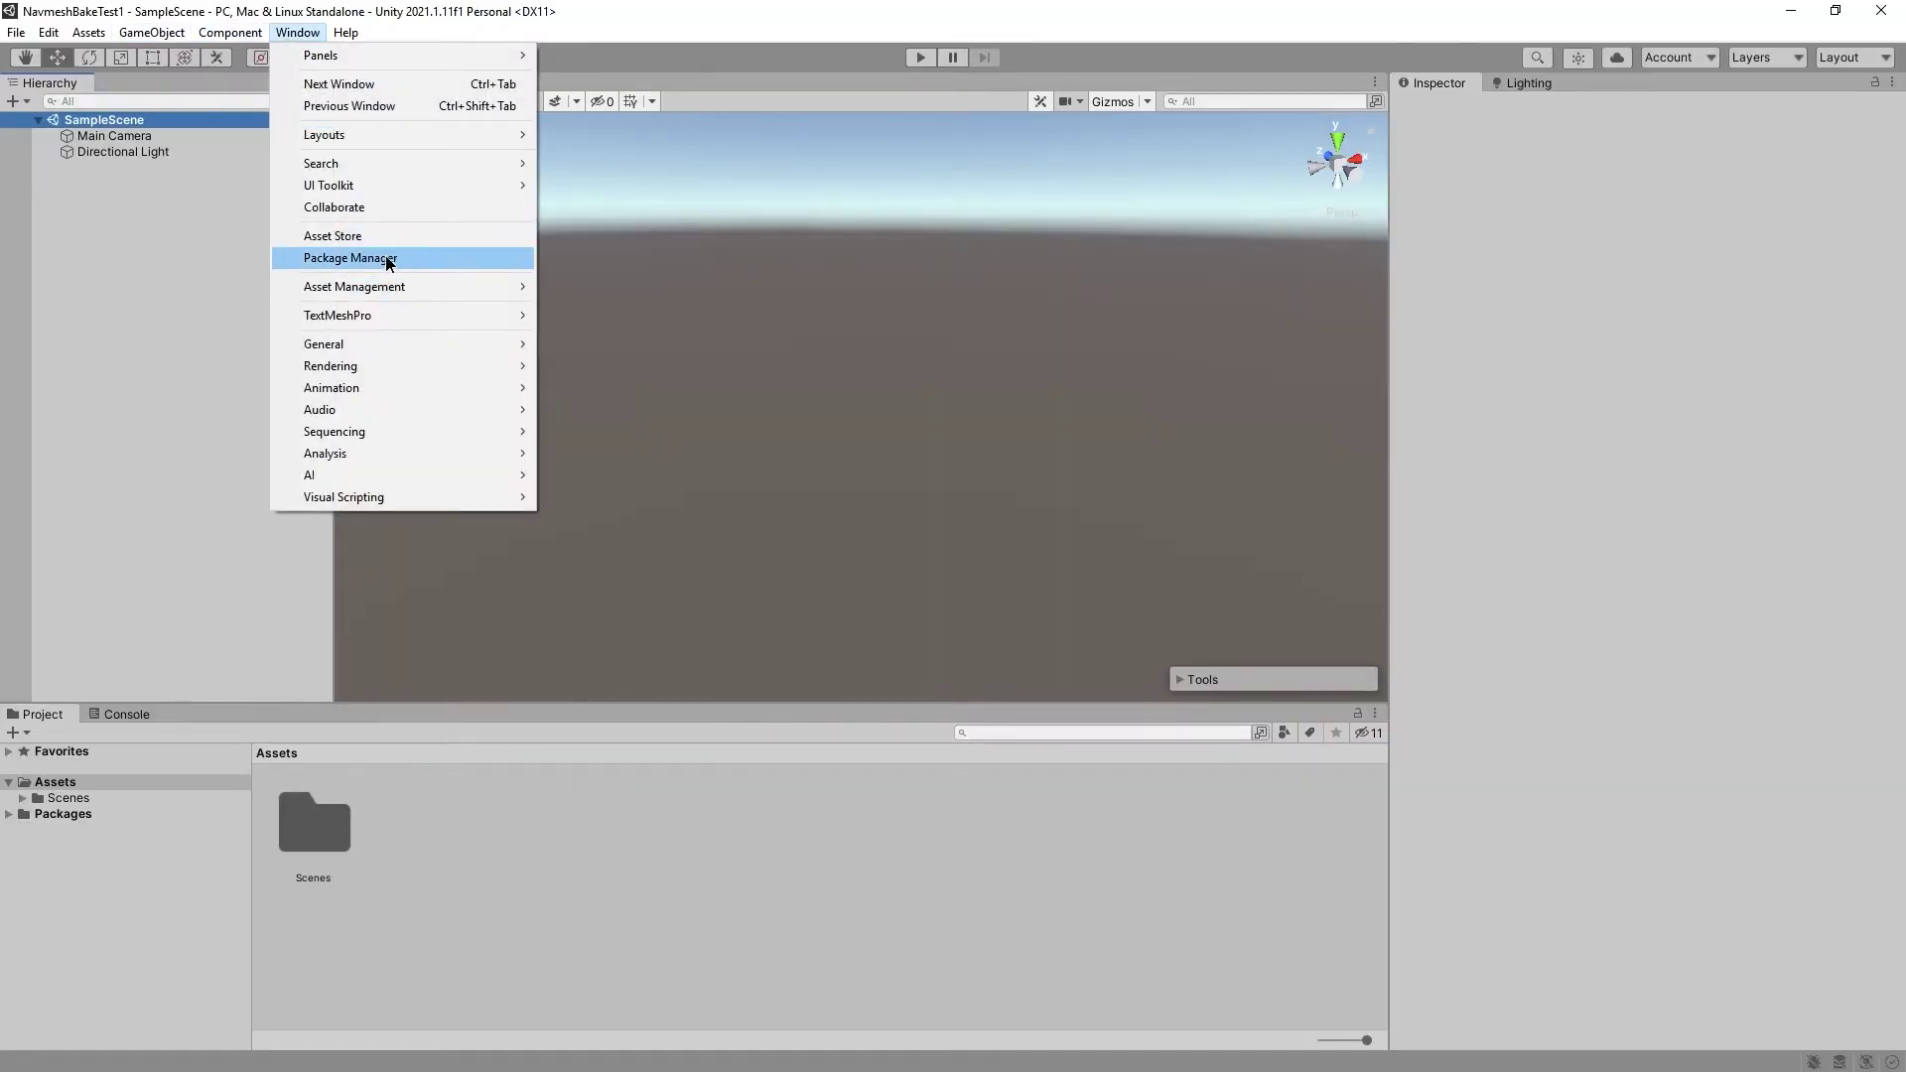
click(387, 258)
click(1072, 271)
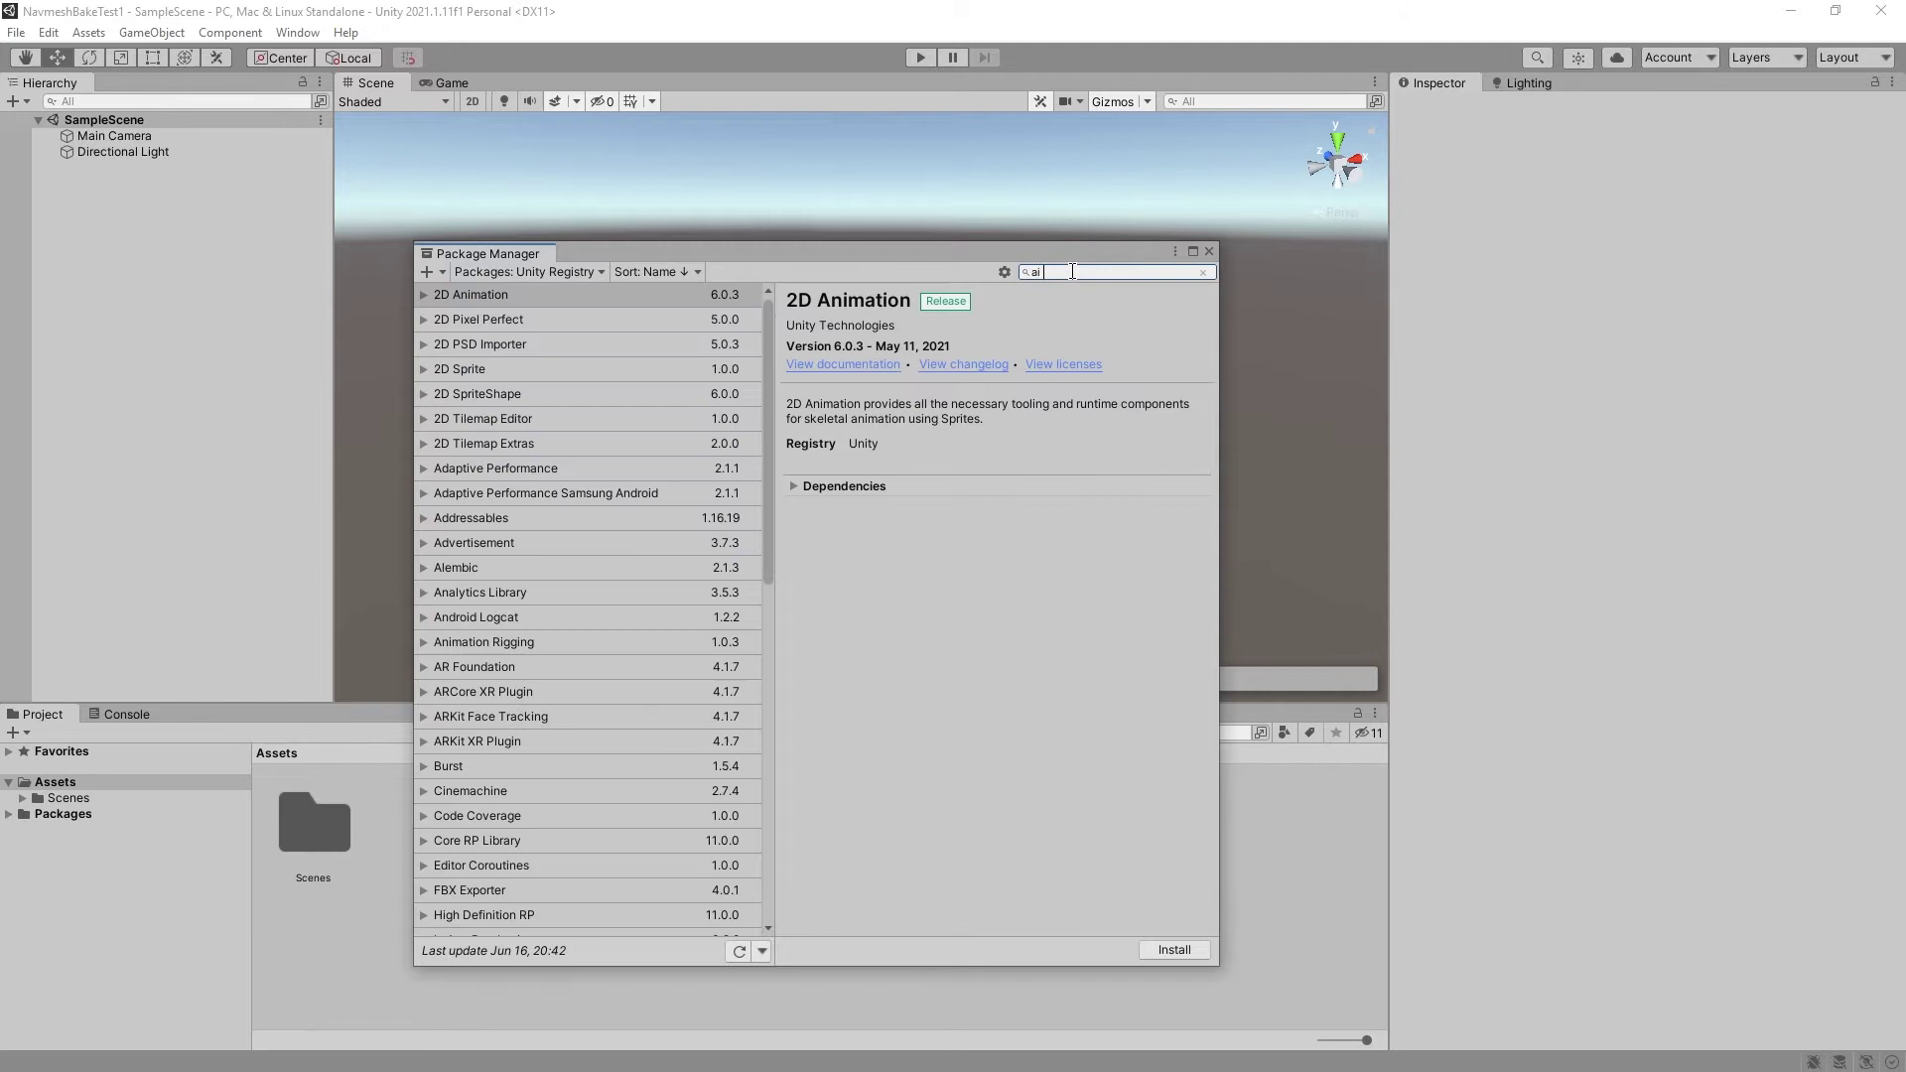
text(ai navigation)
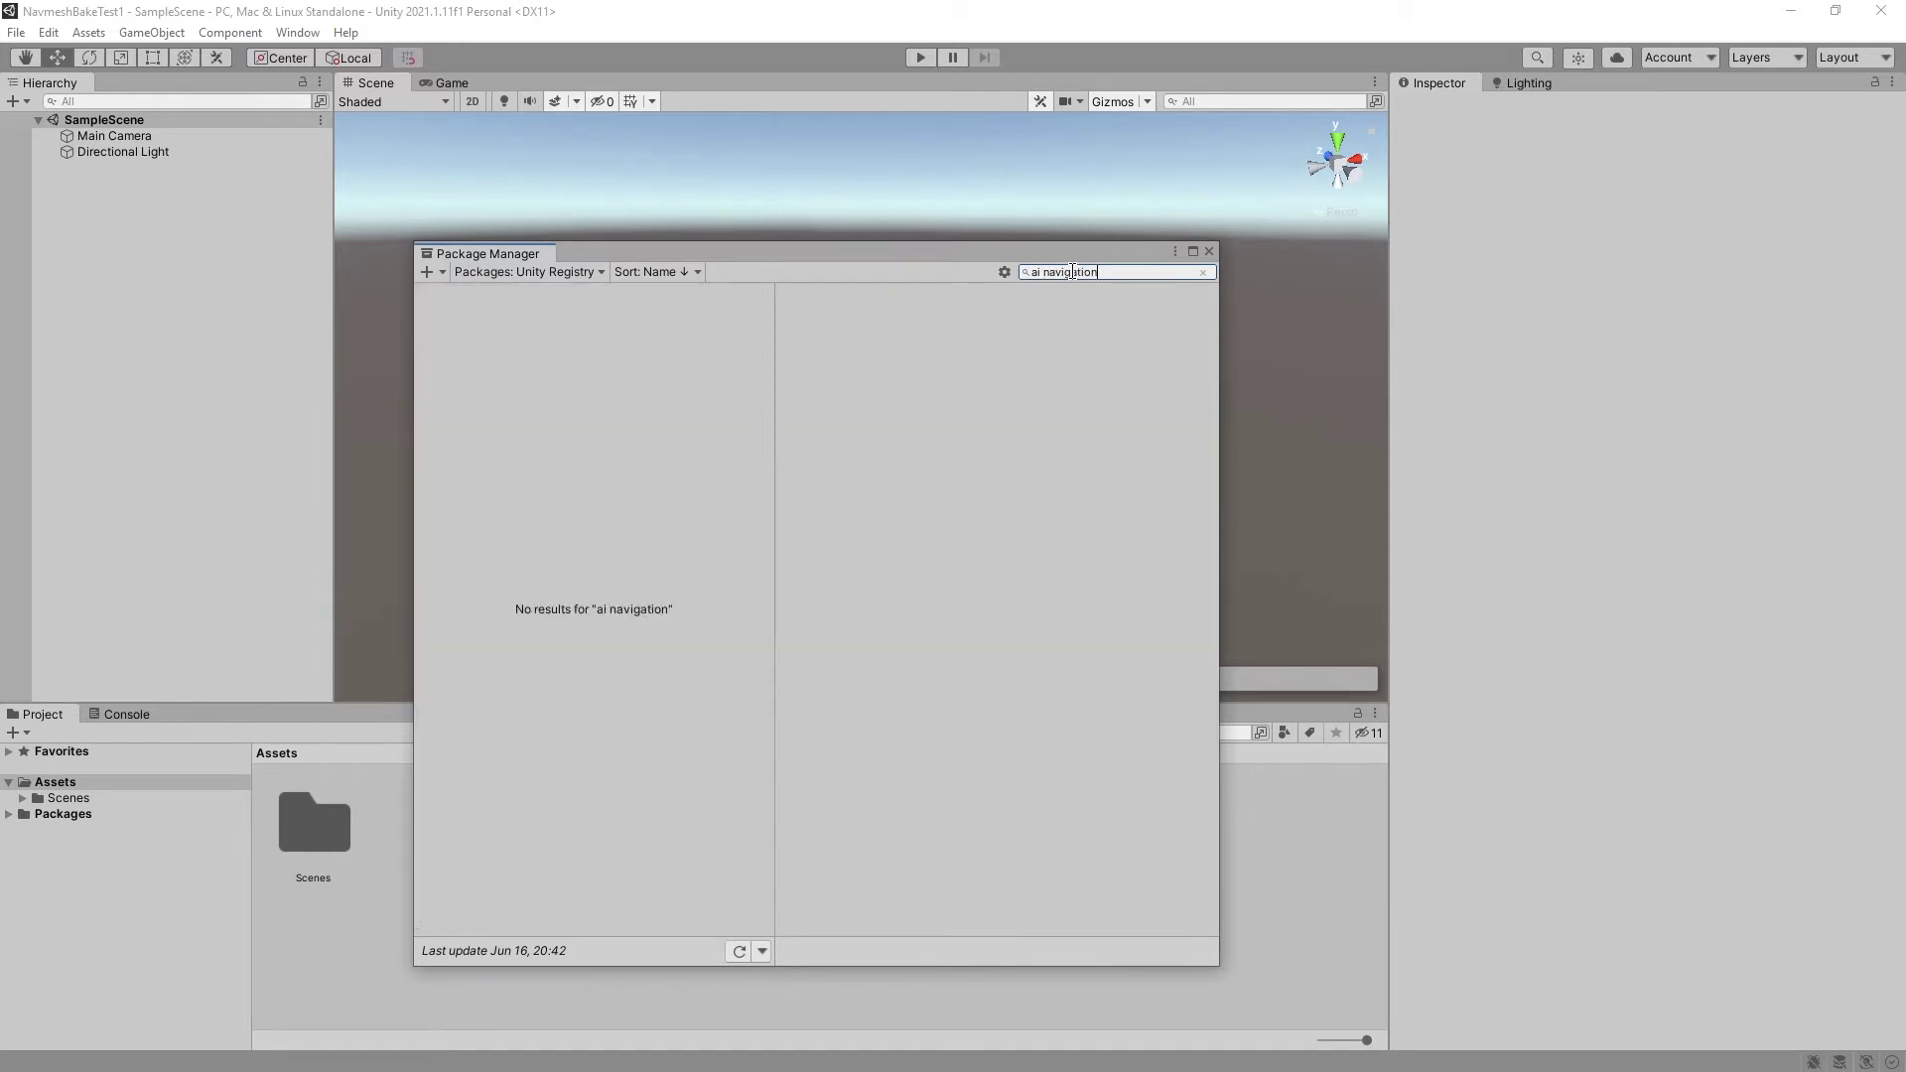
Turn off Show Dependencies in Project Settings' Package Manager page
click(48, 32)
click(187, 644)
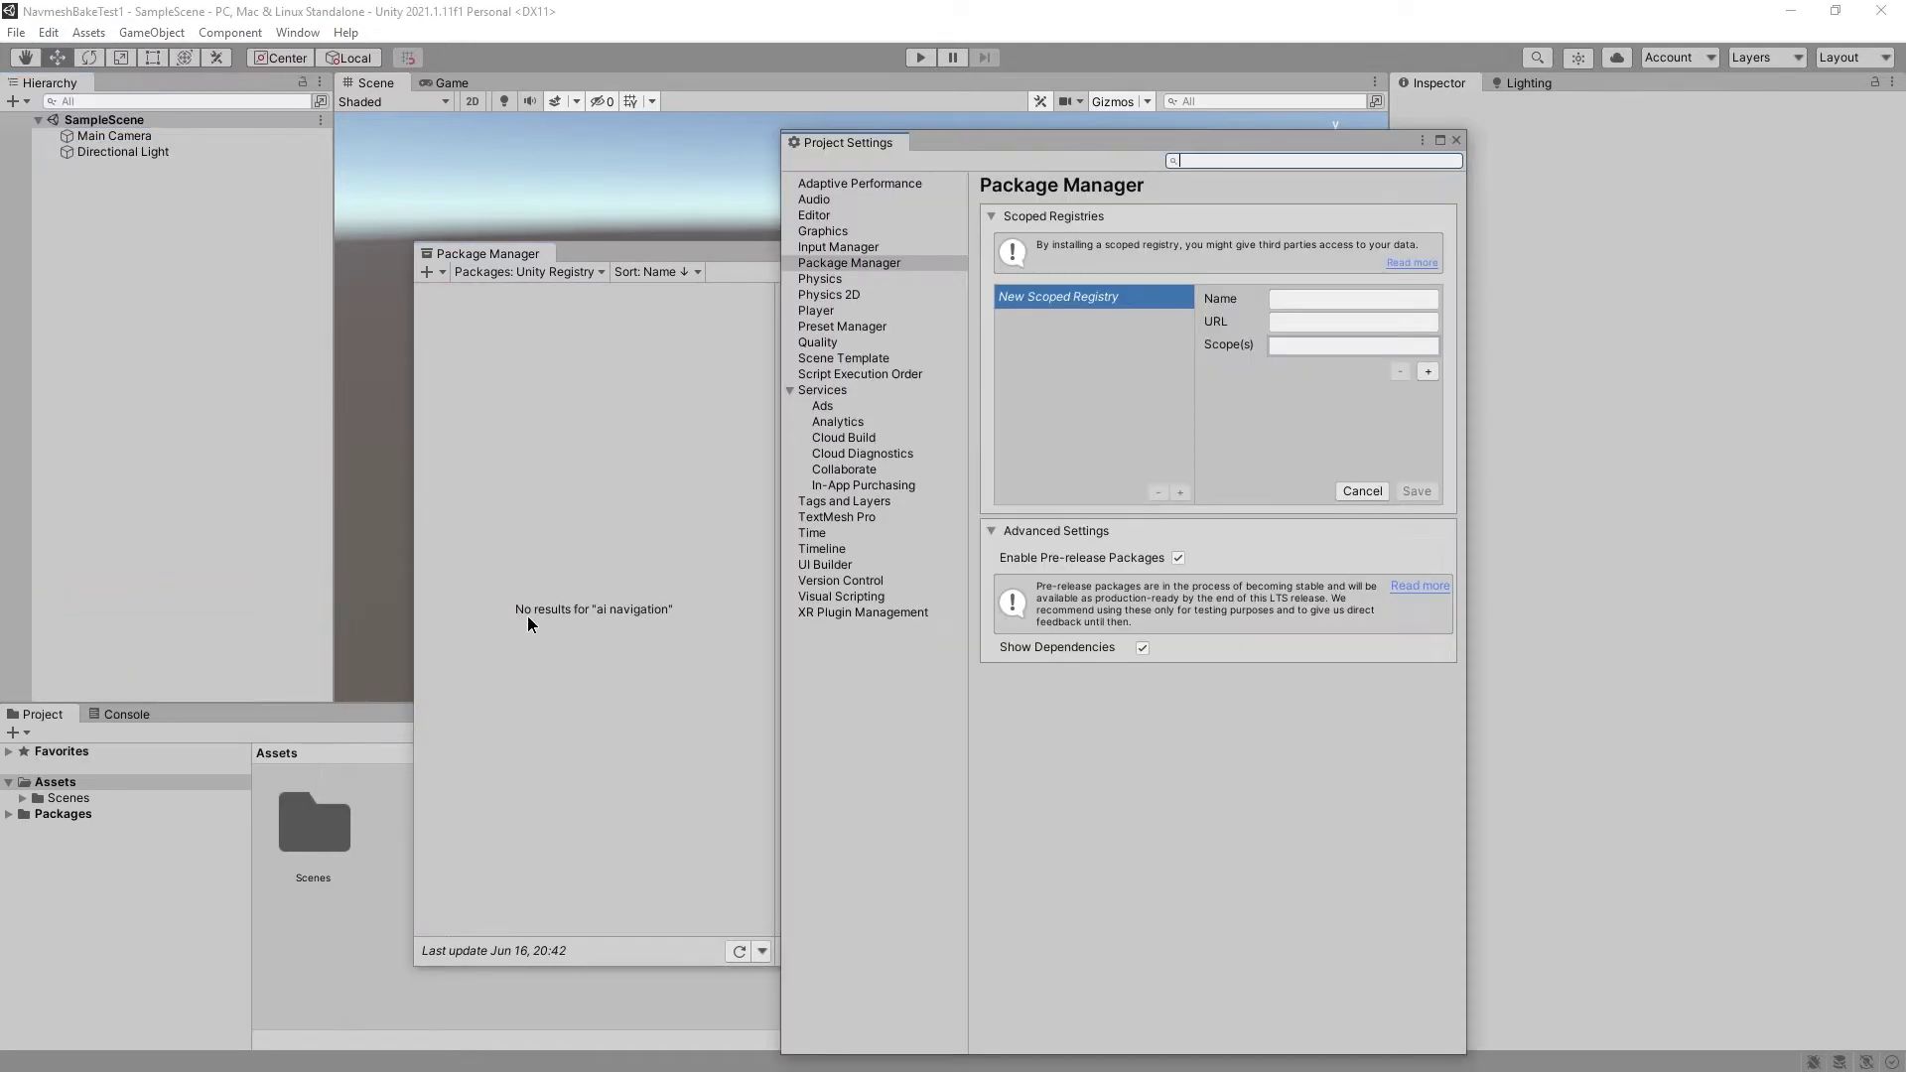
click(881, 266)
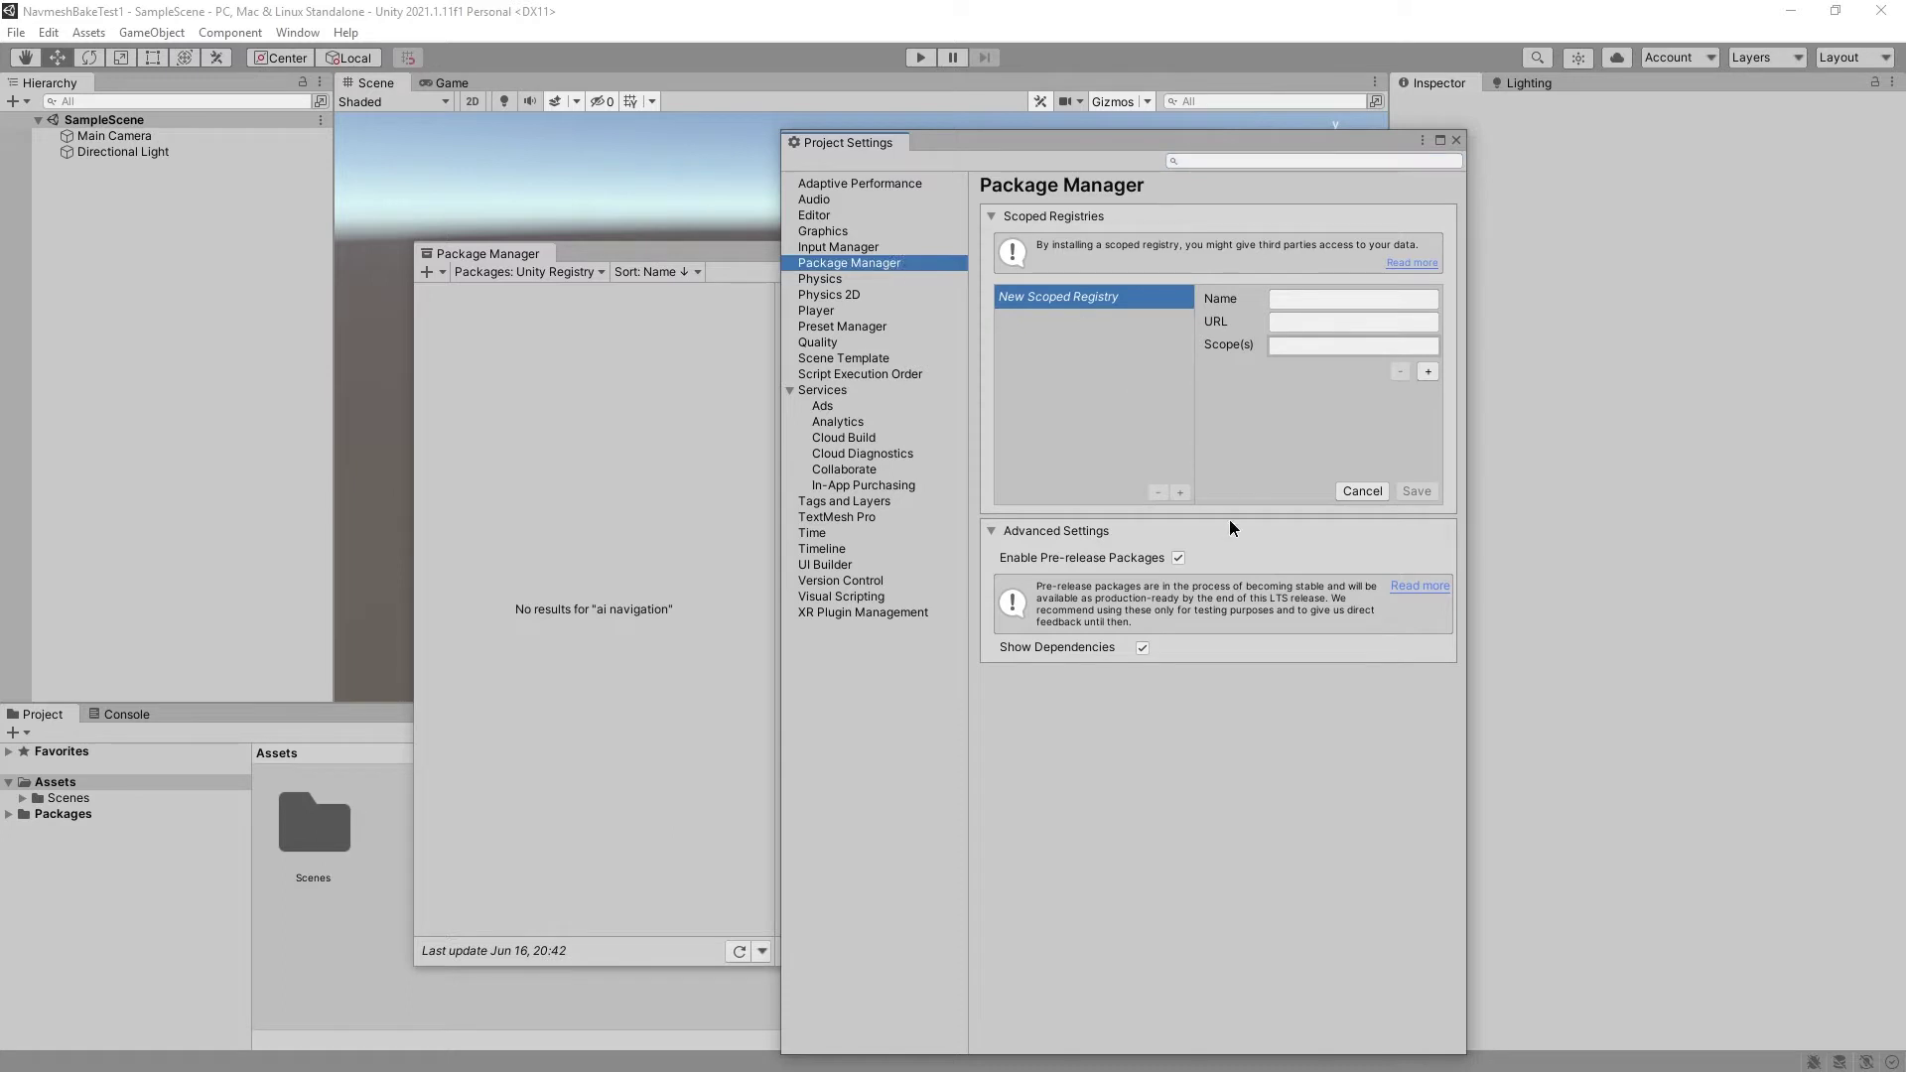
click(1179, 558)
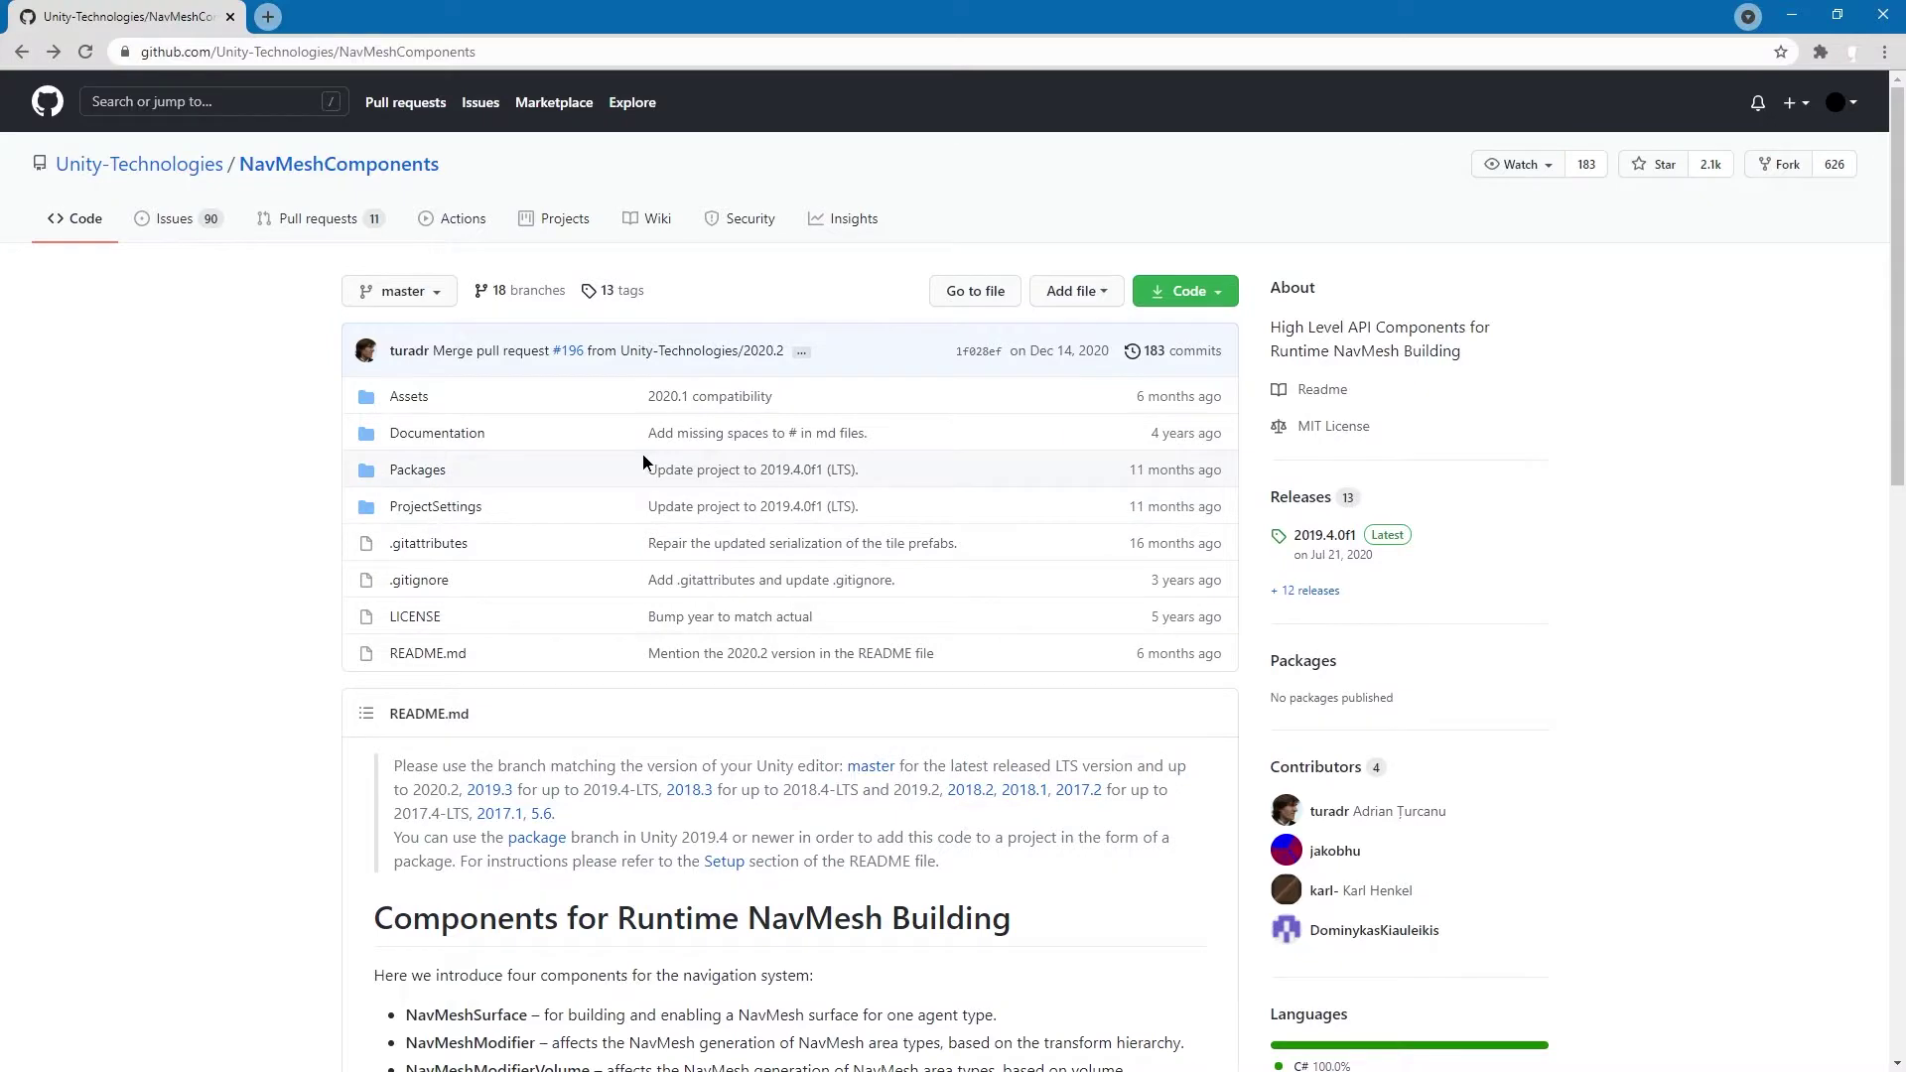
Follow the README's Setup link to the 'Installing a package from a Git URL' manual page
scroll(647, 450, down, 3)
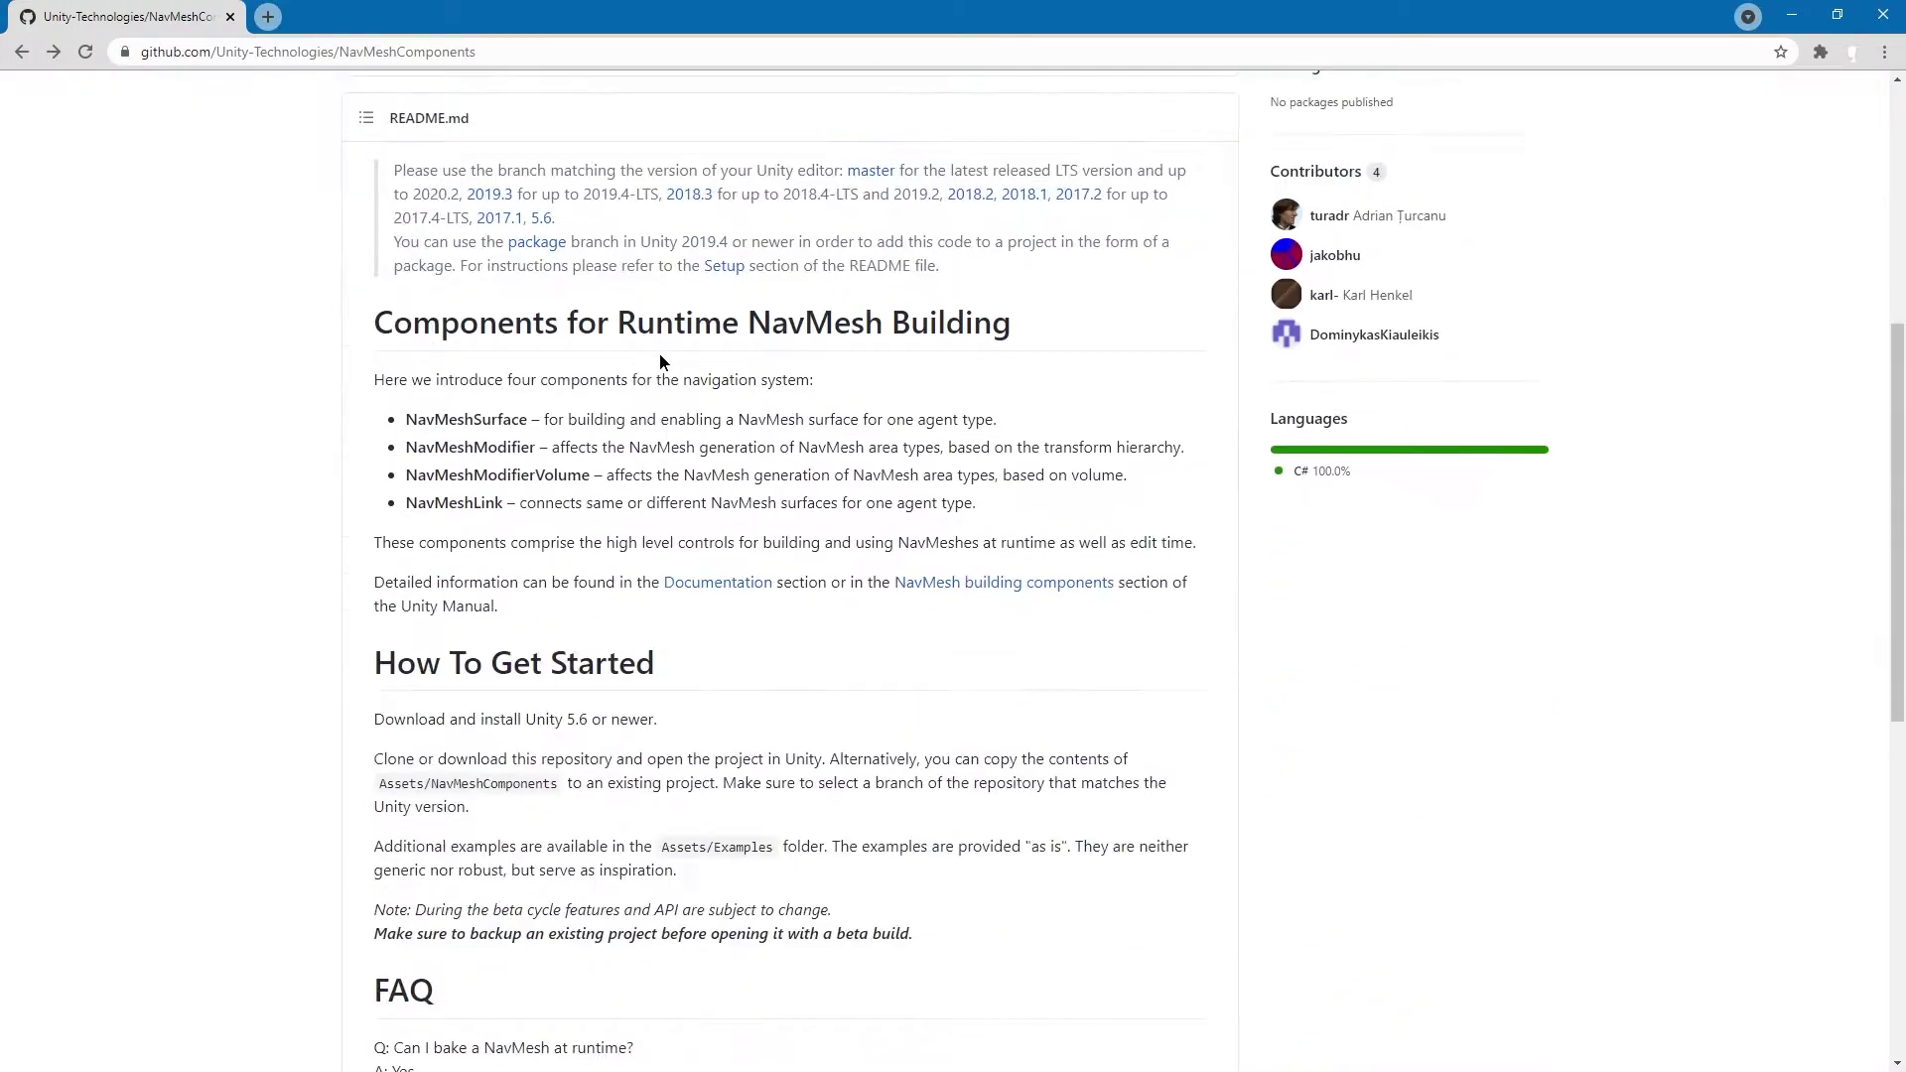
click(721, 267)
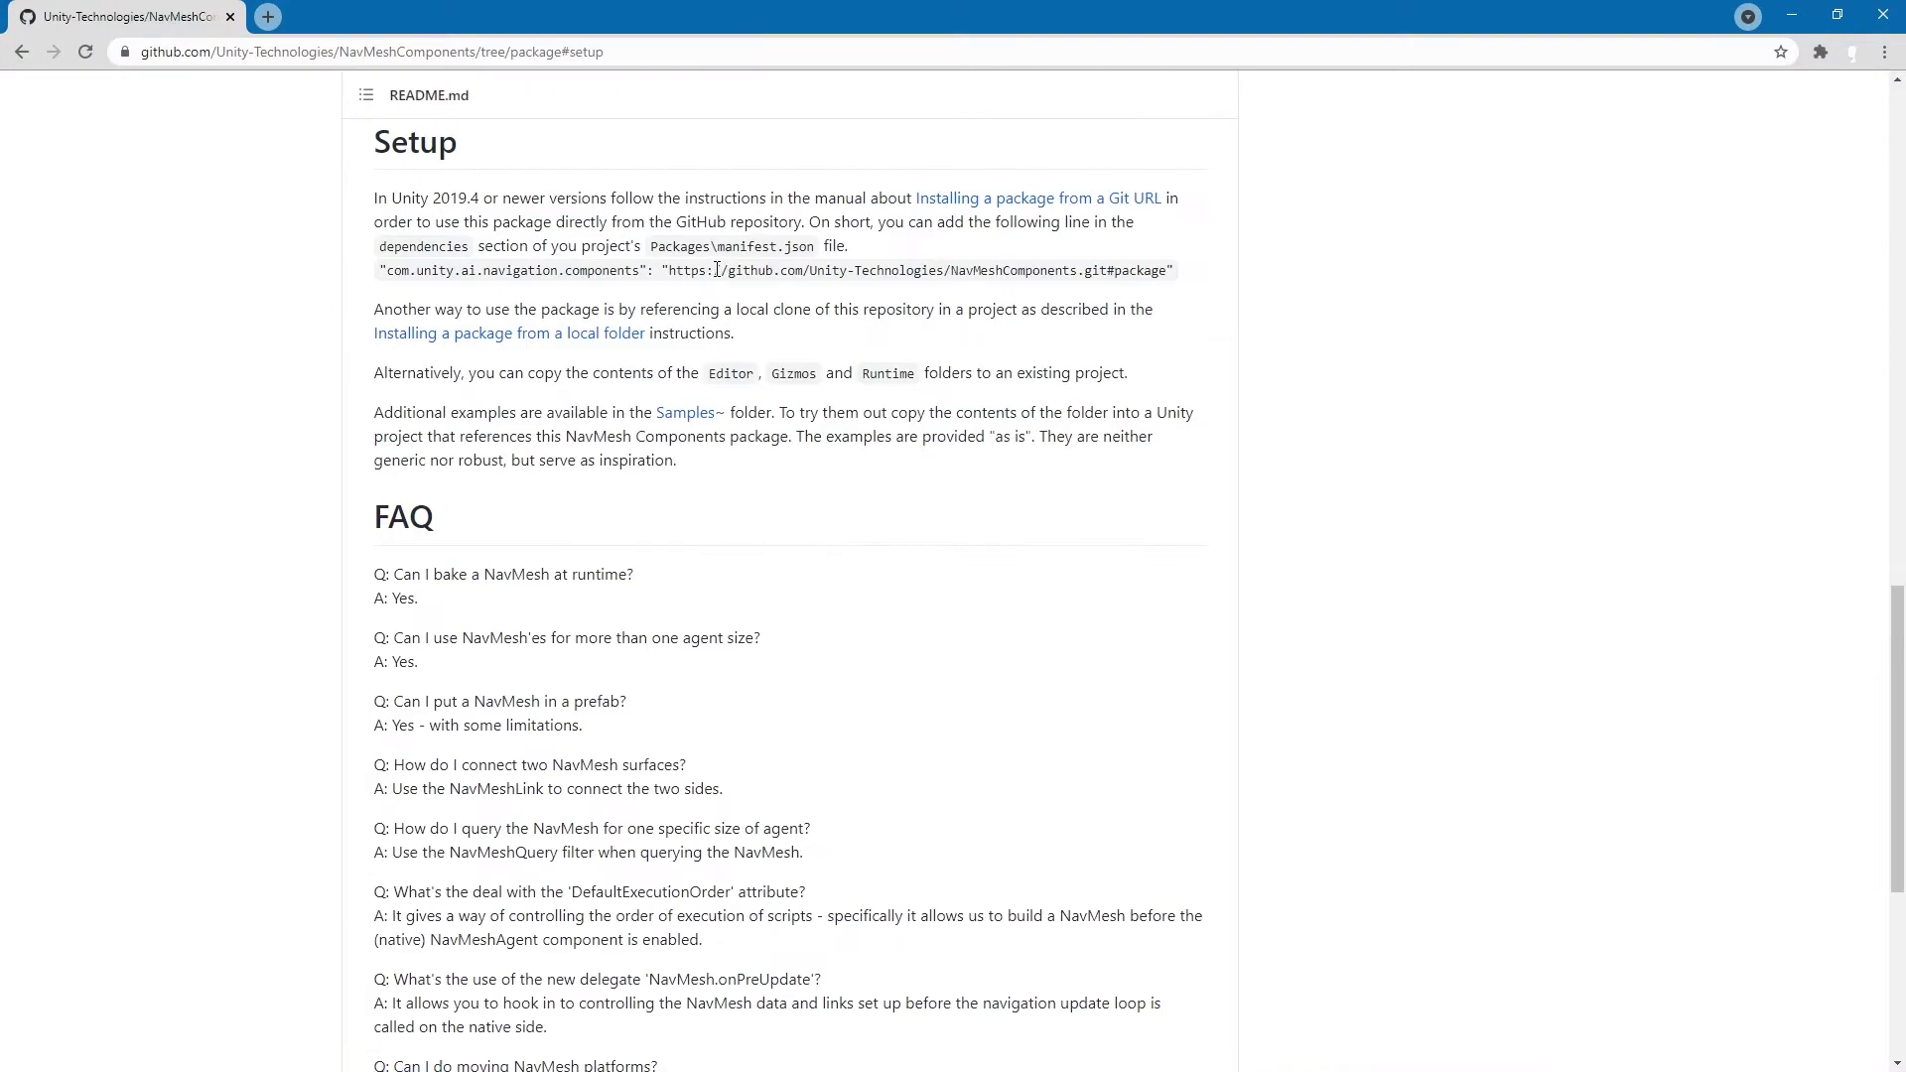
ctrl+click(1022, 208)
key(ctrl+Tab)
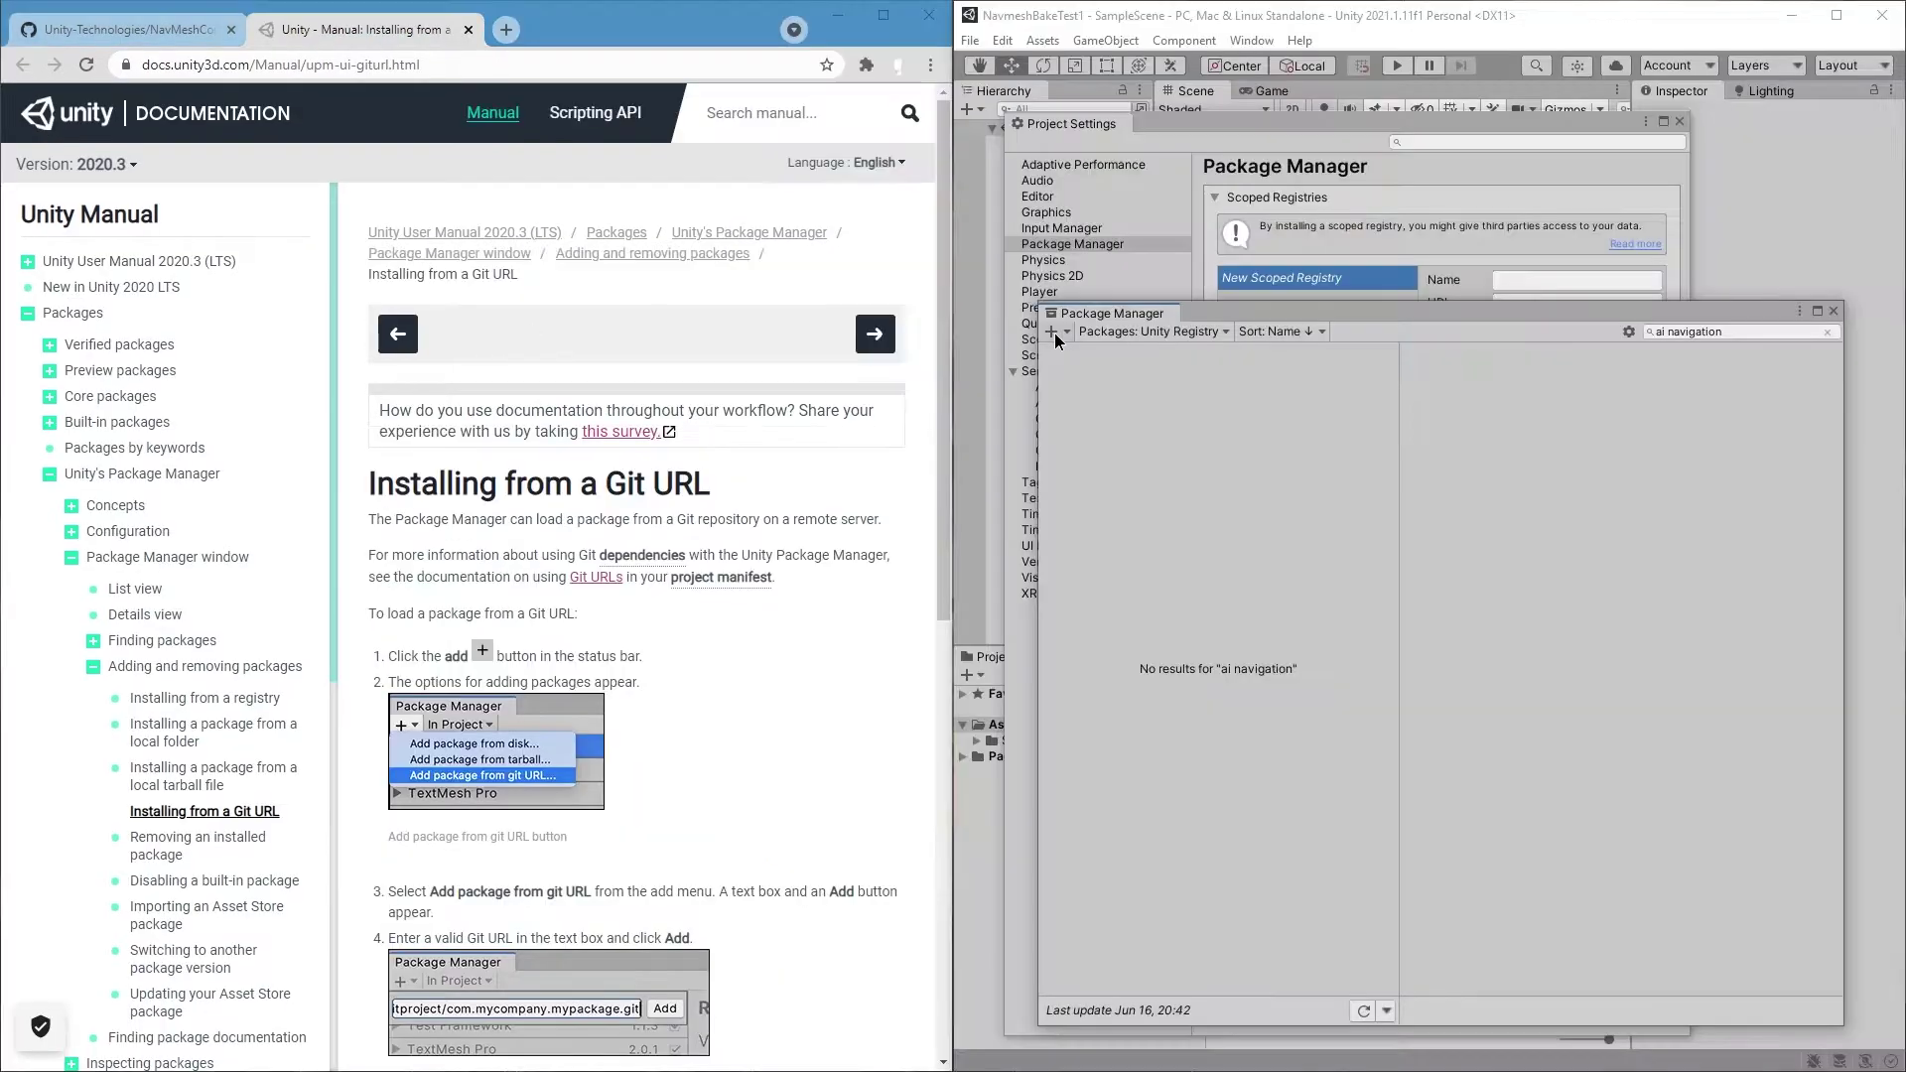
Copy the NavMeshComponents git URL from the GitHub setup instructions
click(1053, 332)
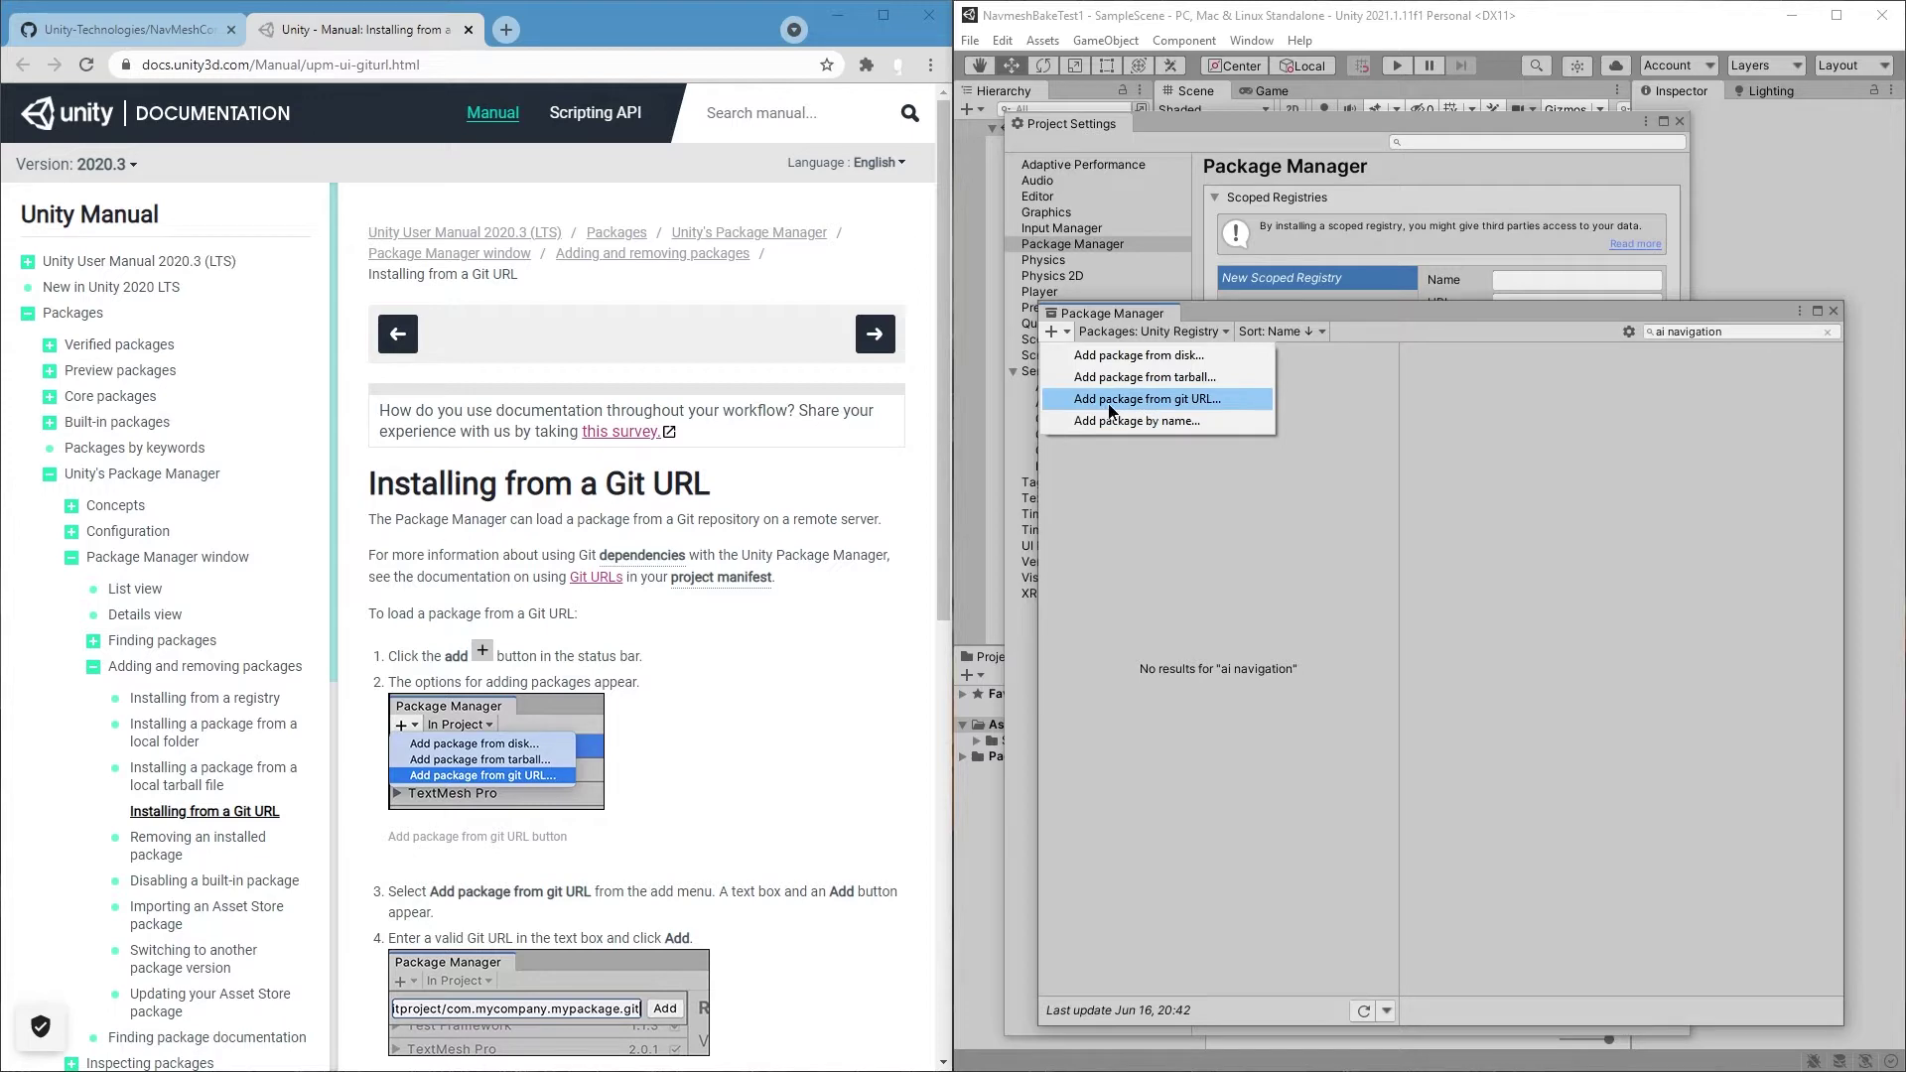
click(1149, 399)
click(119, 29)
double_click(372, 490)
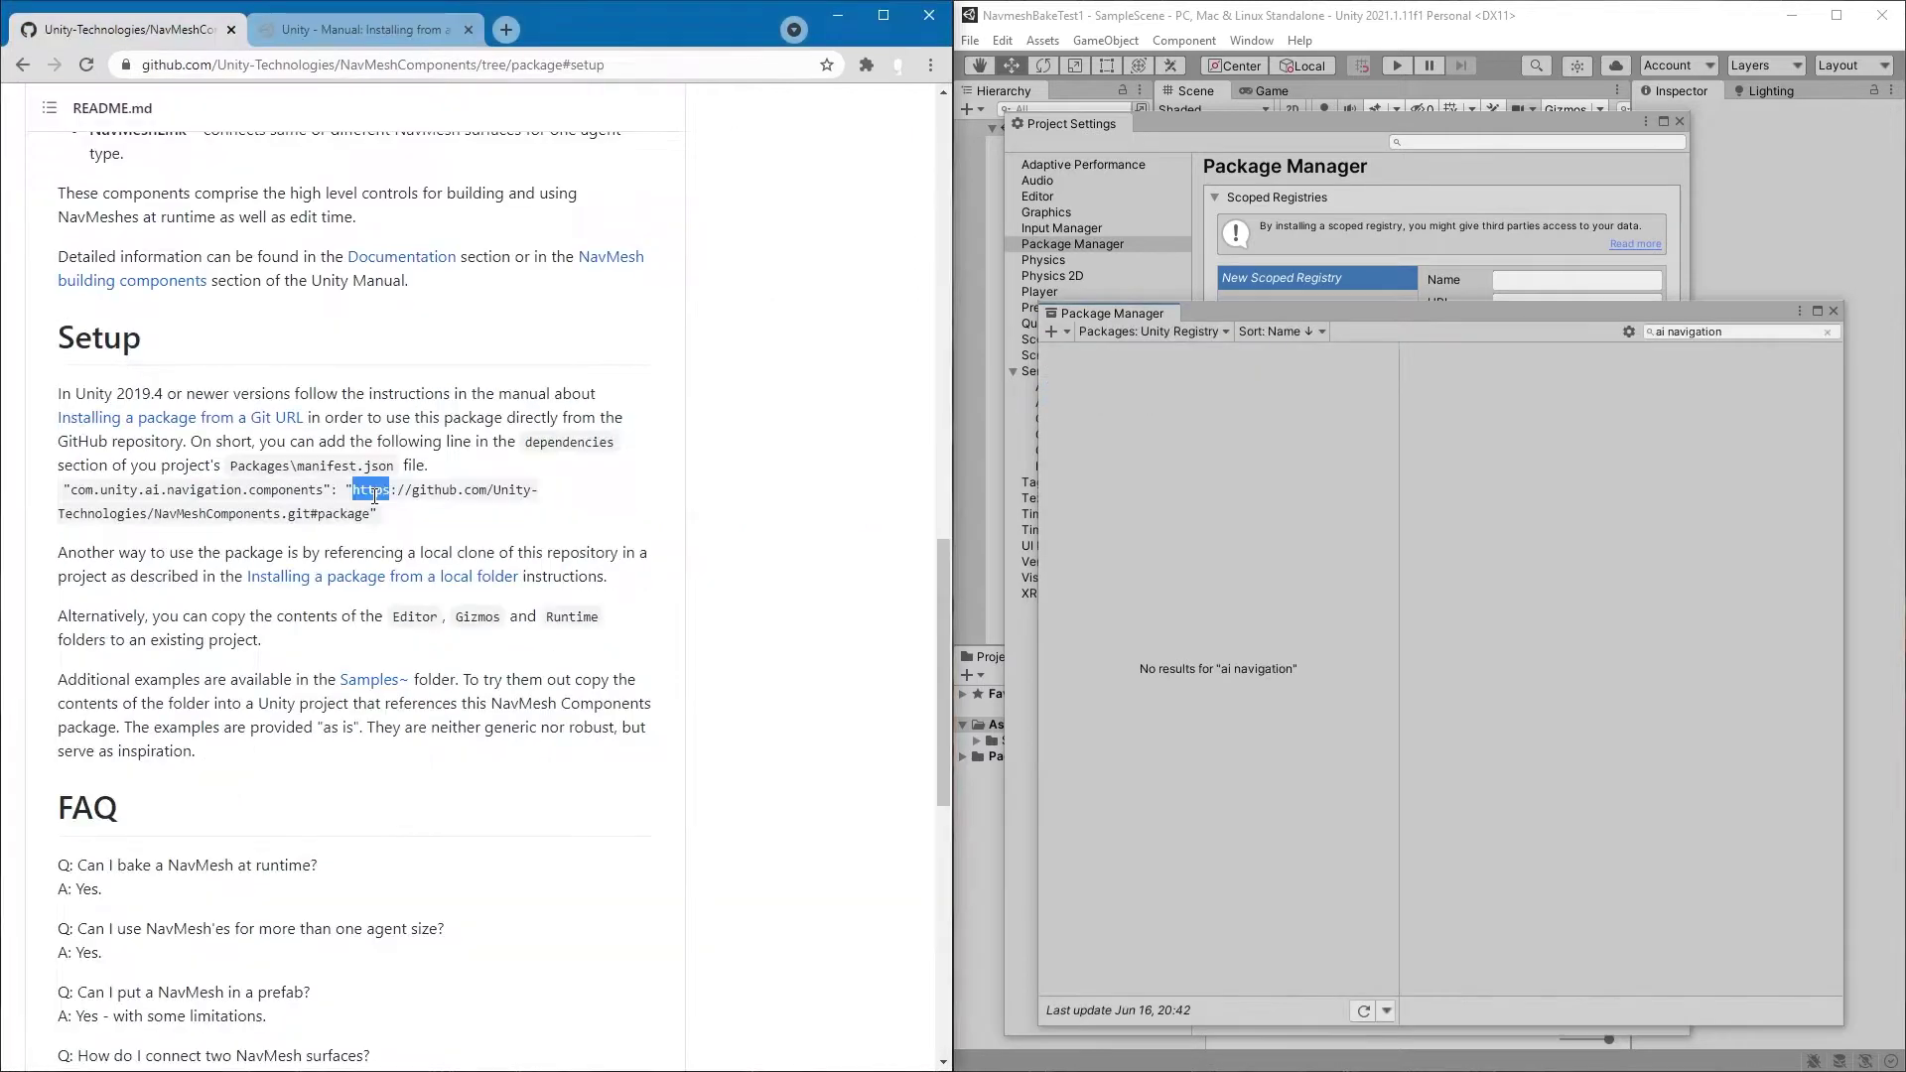
drag(373, 496, 347, 512)
key(ctrl+c)
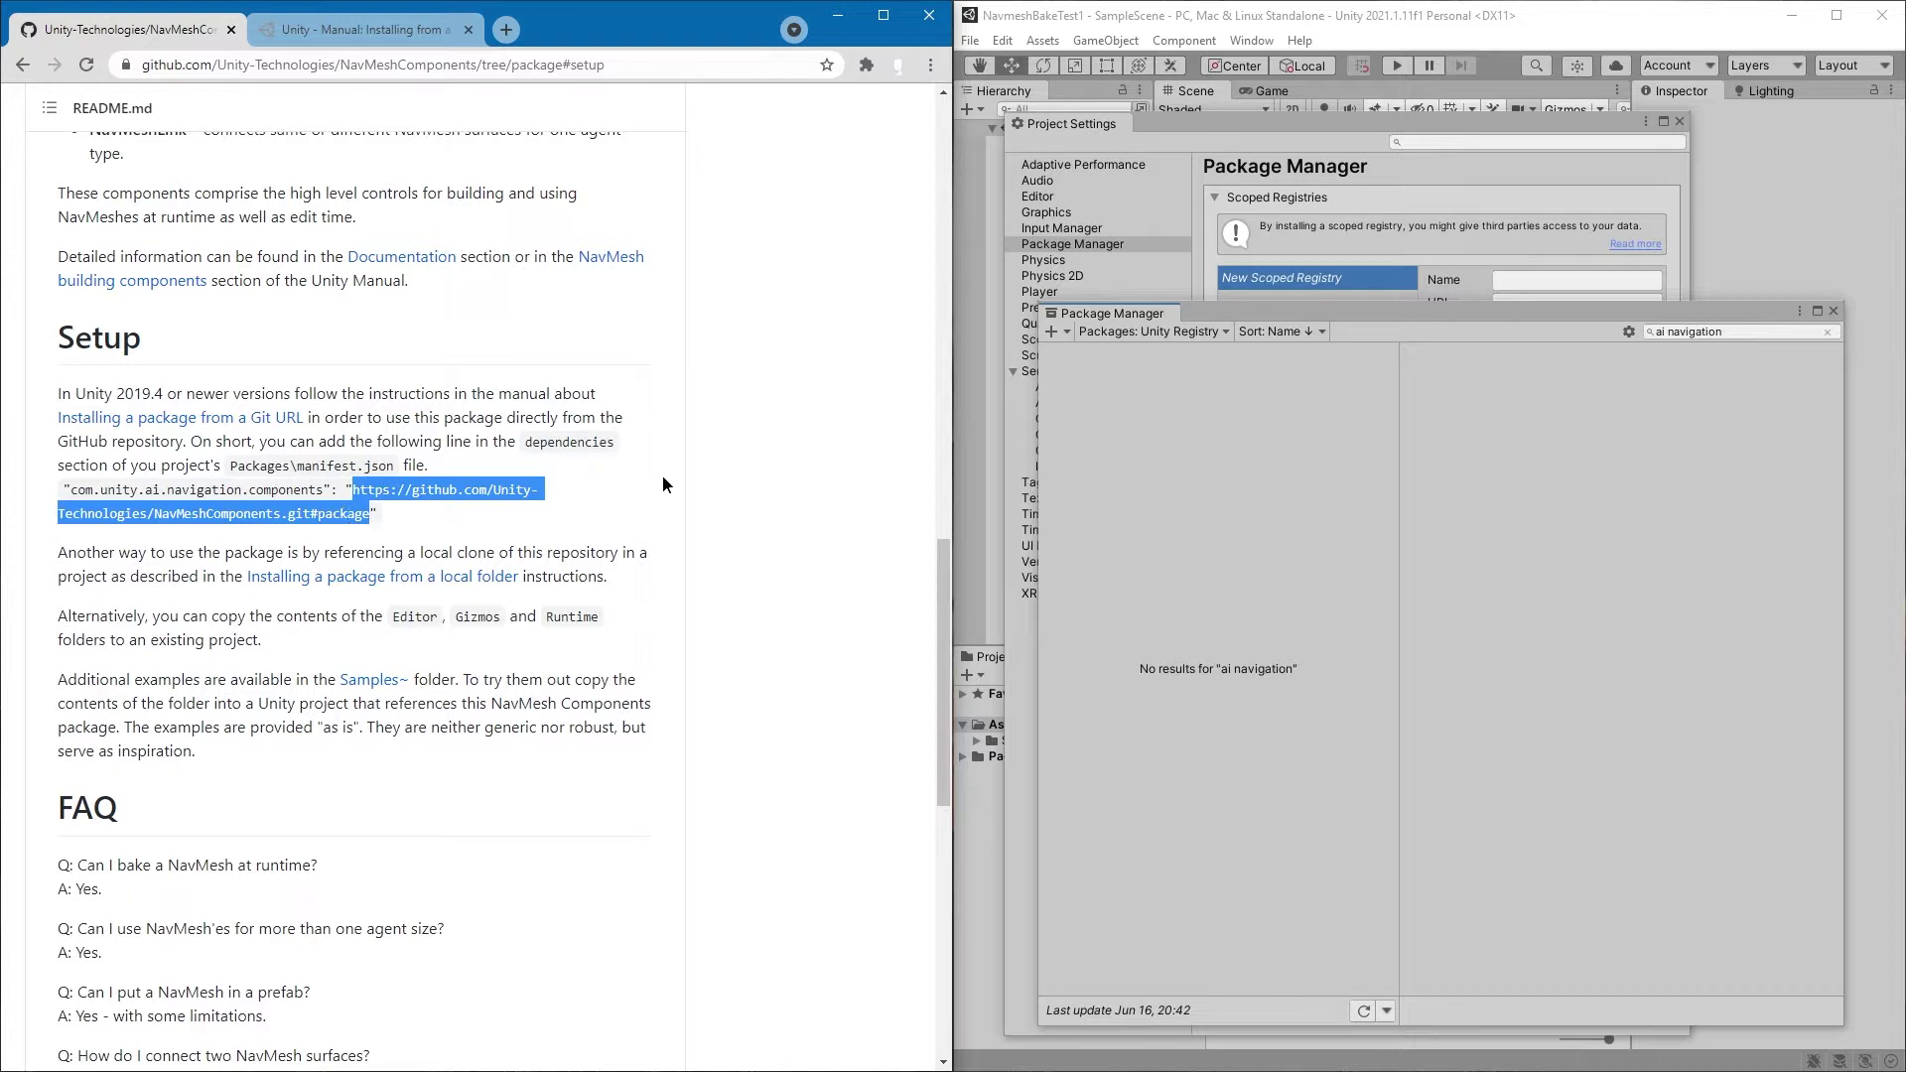
Add the package from the pasted git URL and confirm NavMesh Components 0.1.0-preview.2 is listed
click(1051, 332)
click(1107, 403)
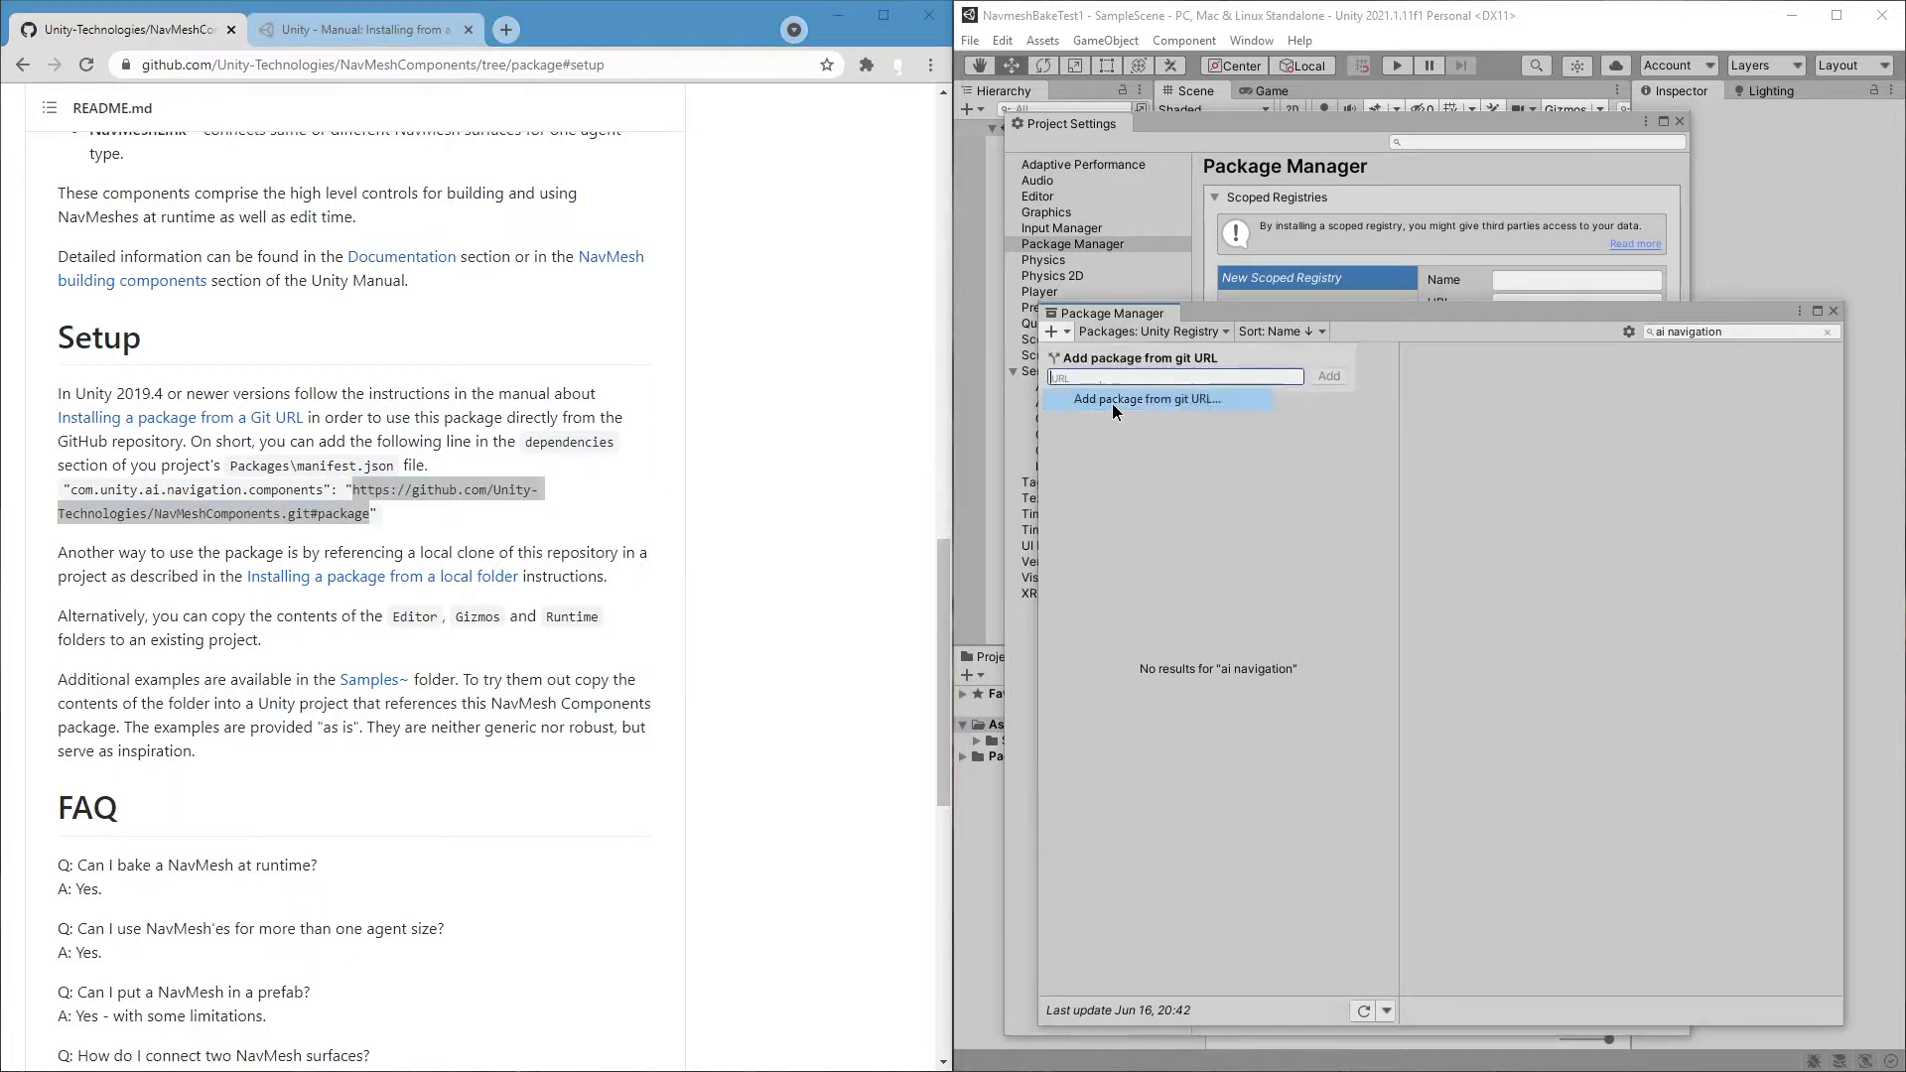
key(ctrl+v)
click(1330, 377)
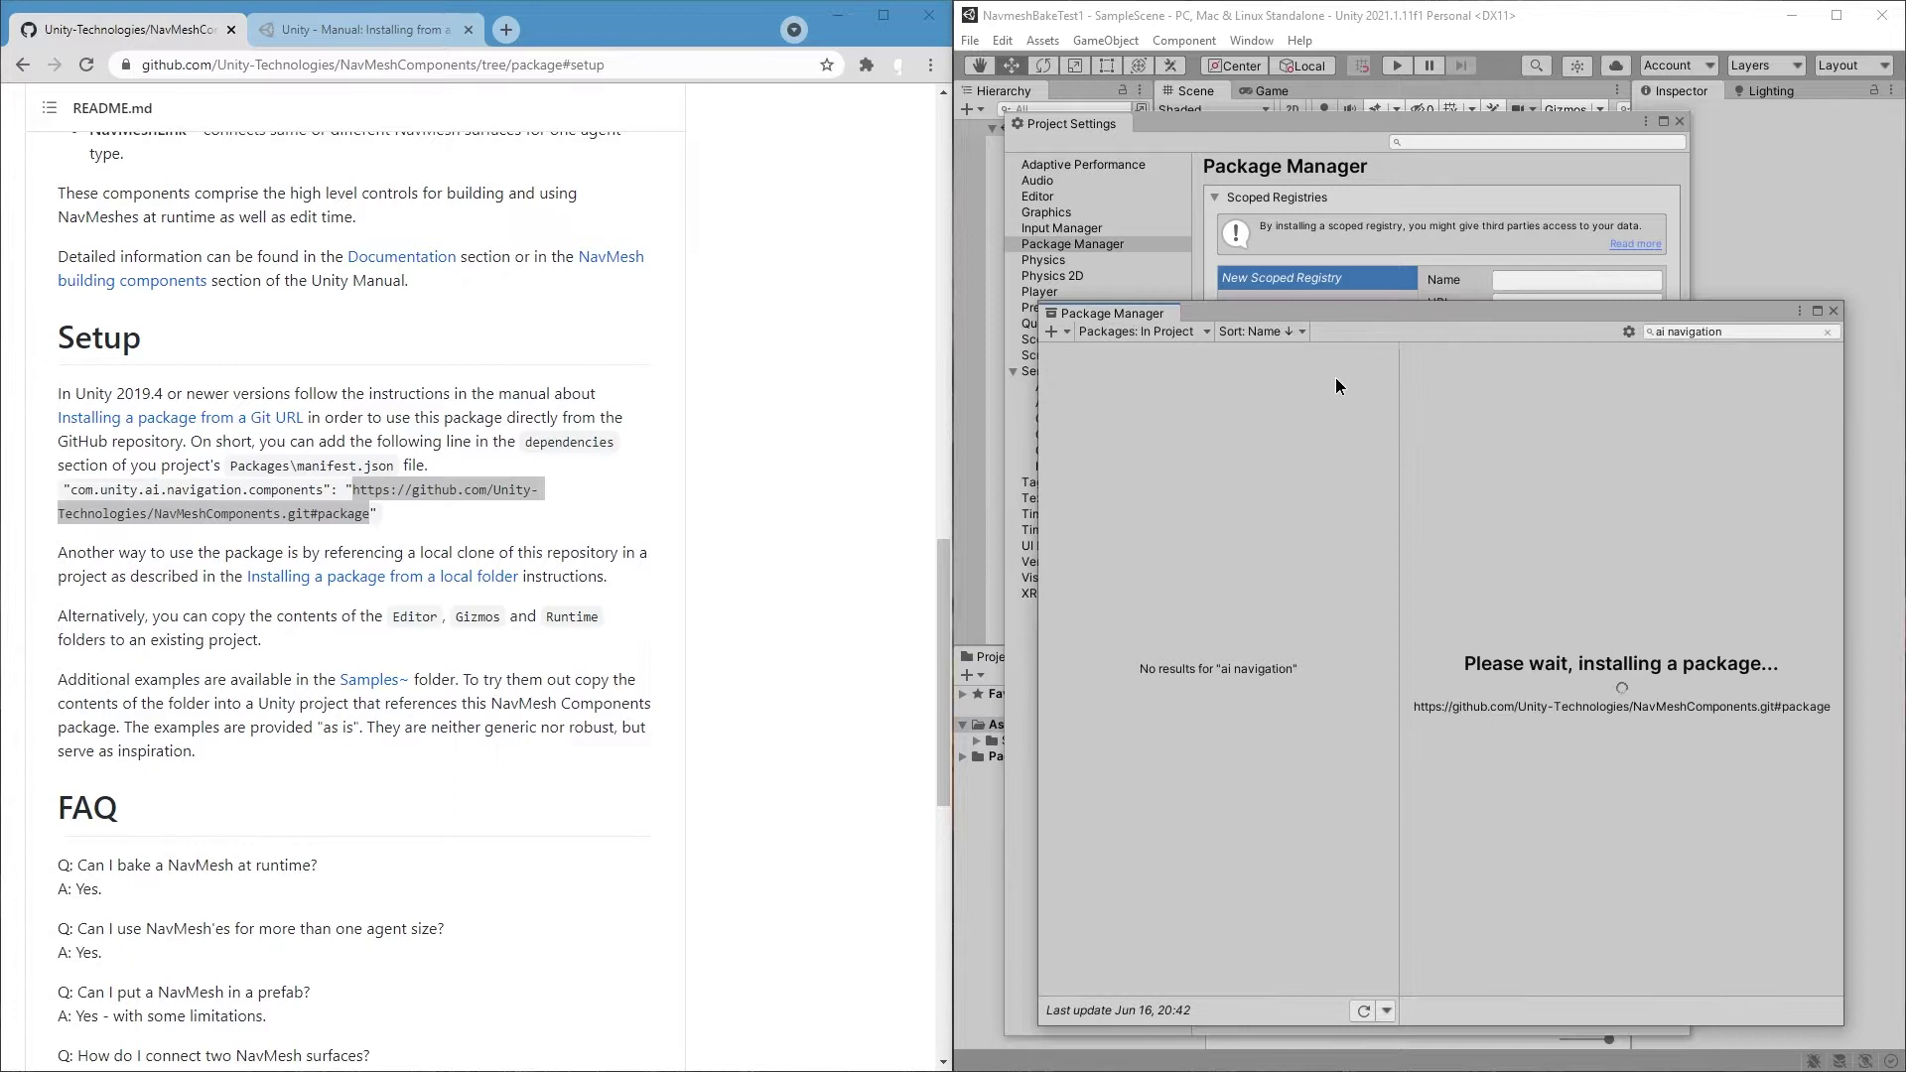
triple_click(1778, 332)
text(navmesh)
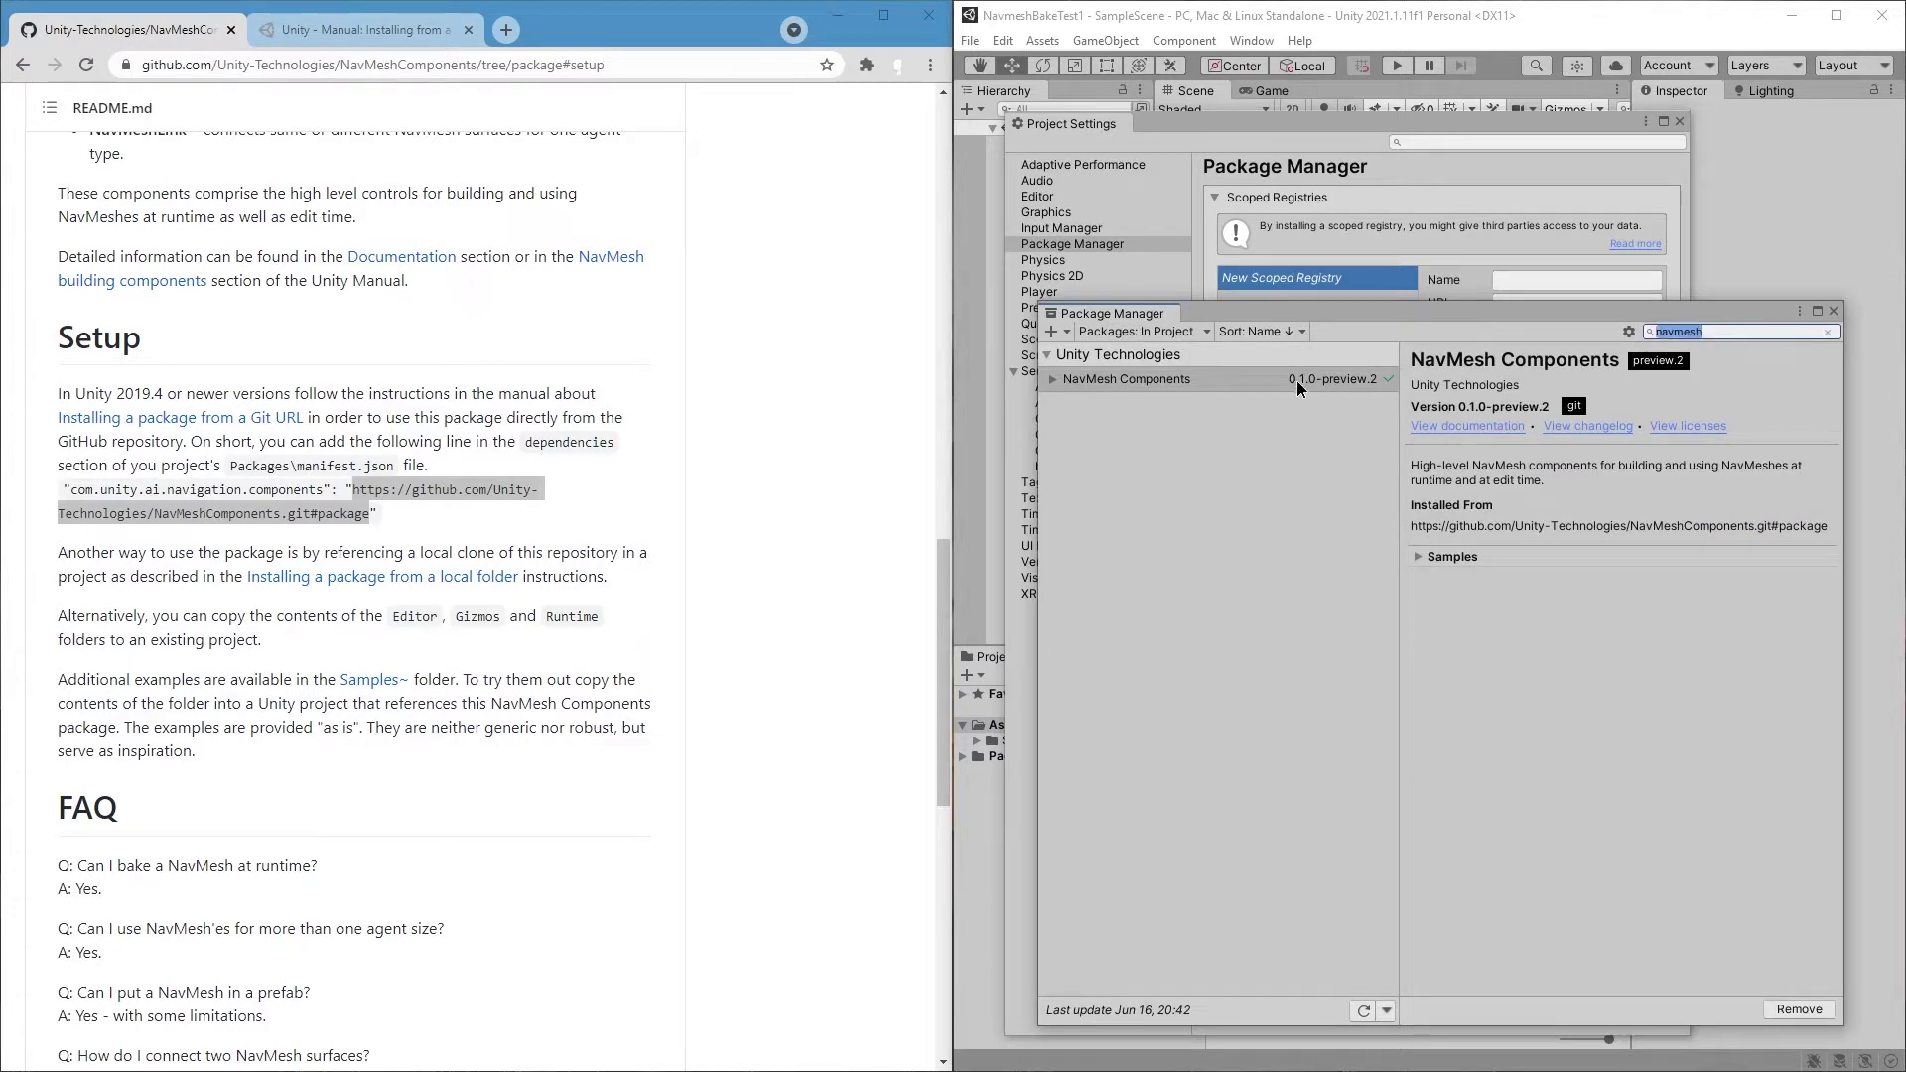
click(1054, 381)
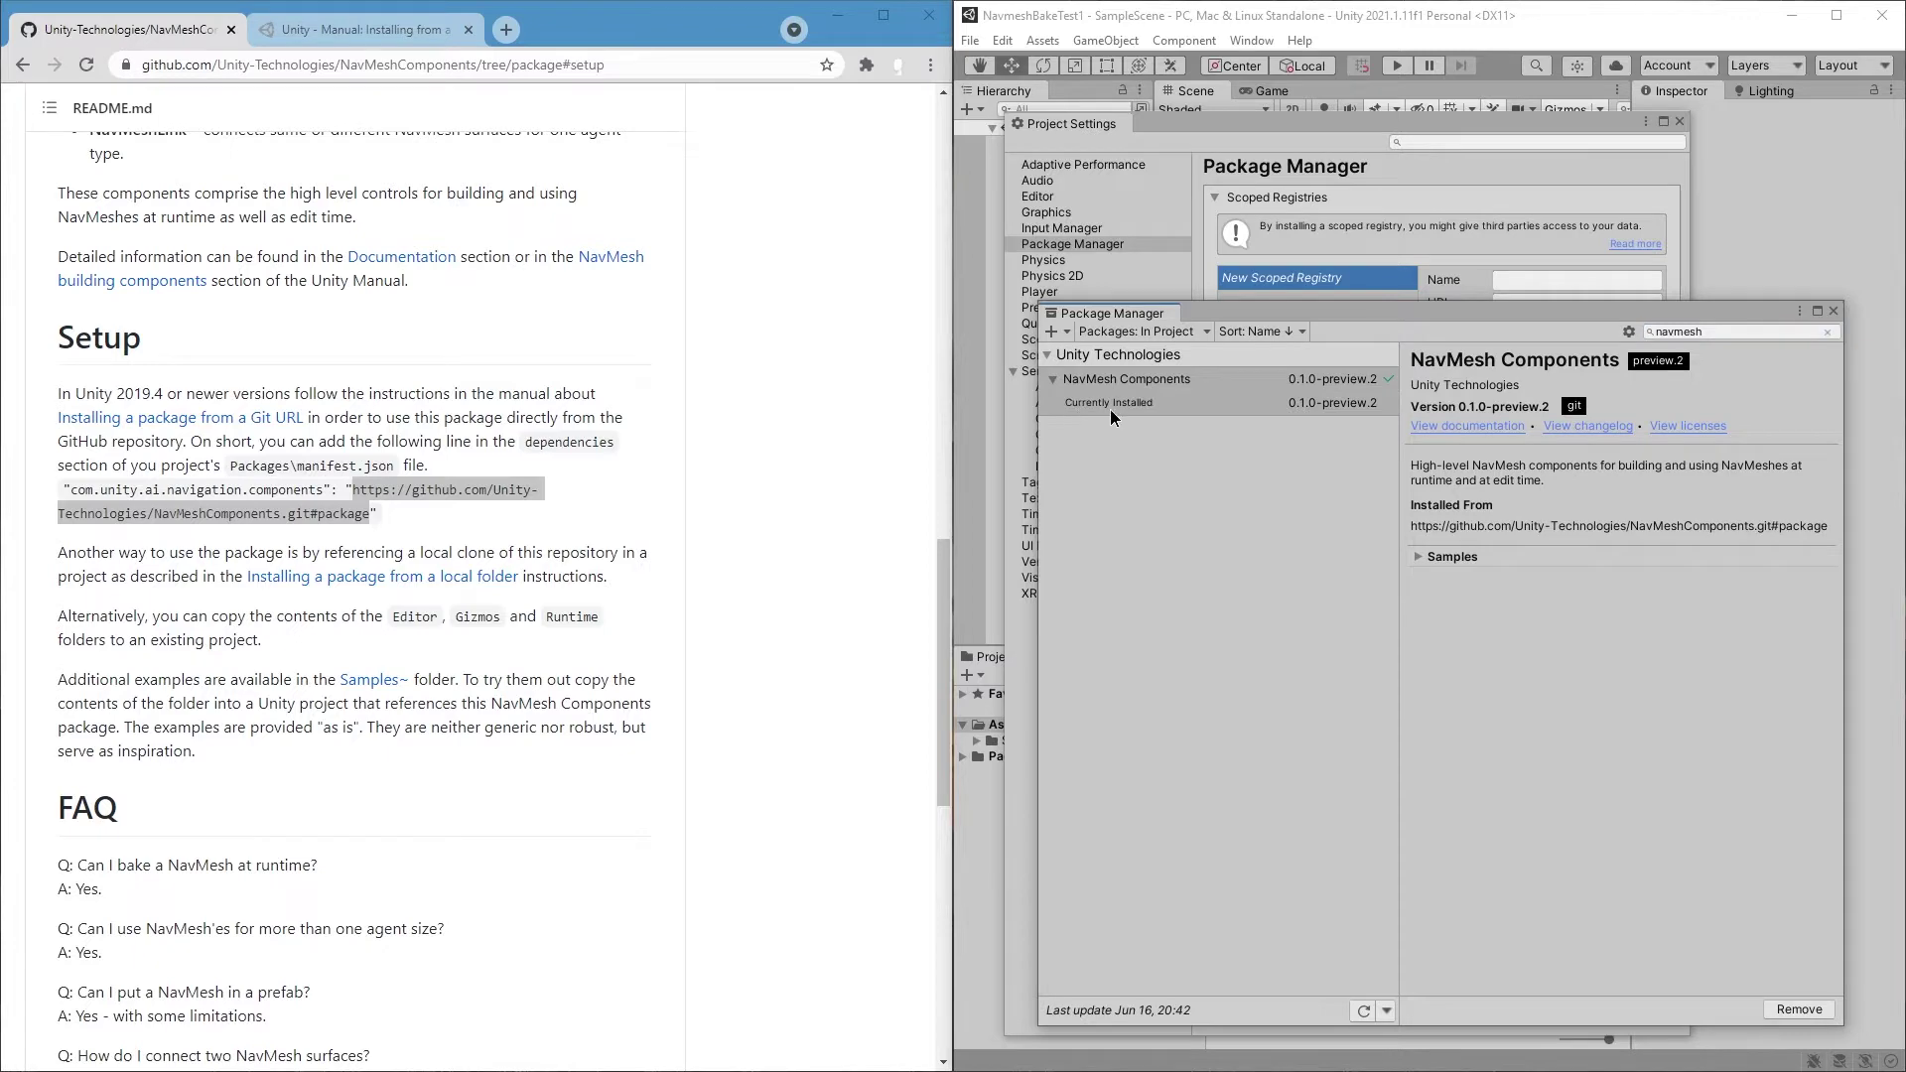
Create a cube and scale it along X and Z into a flat slab
click(157, 32)
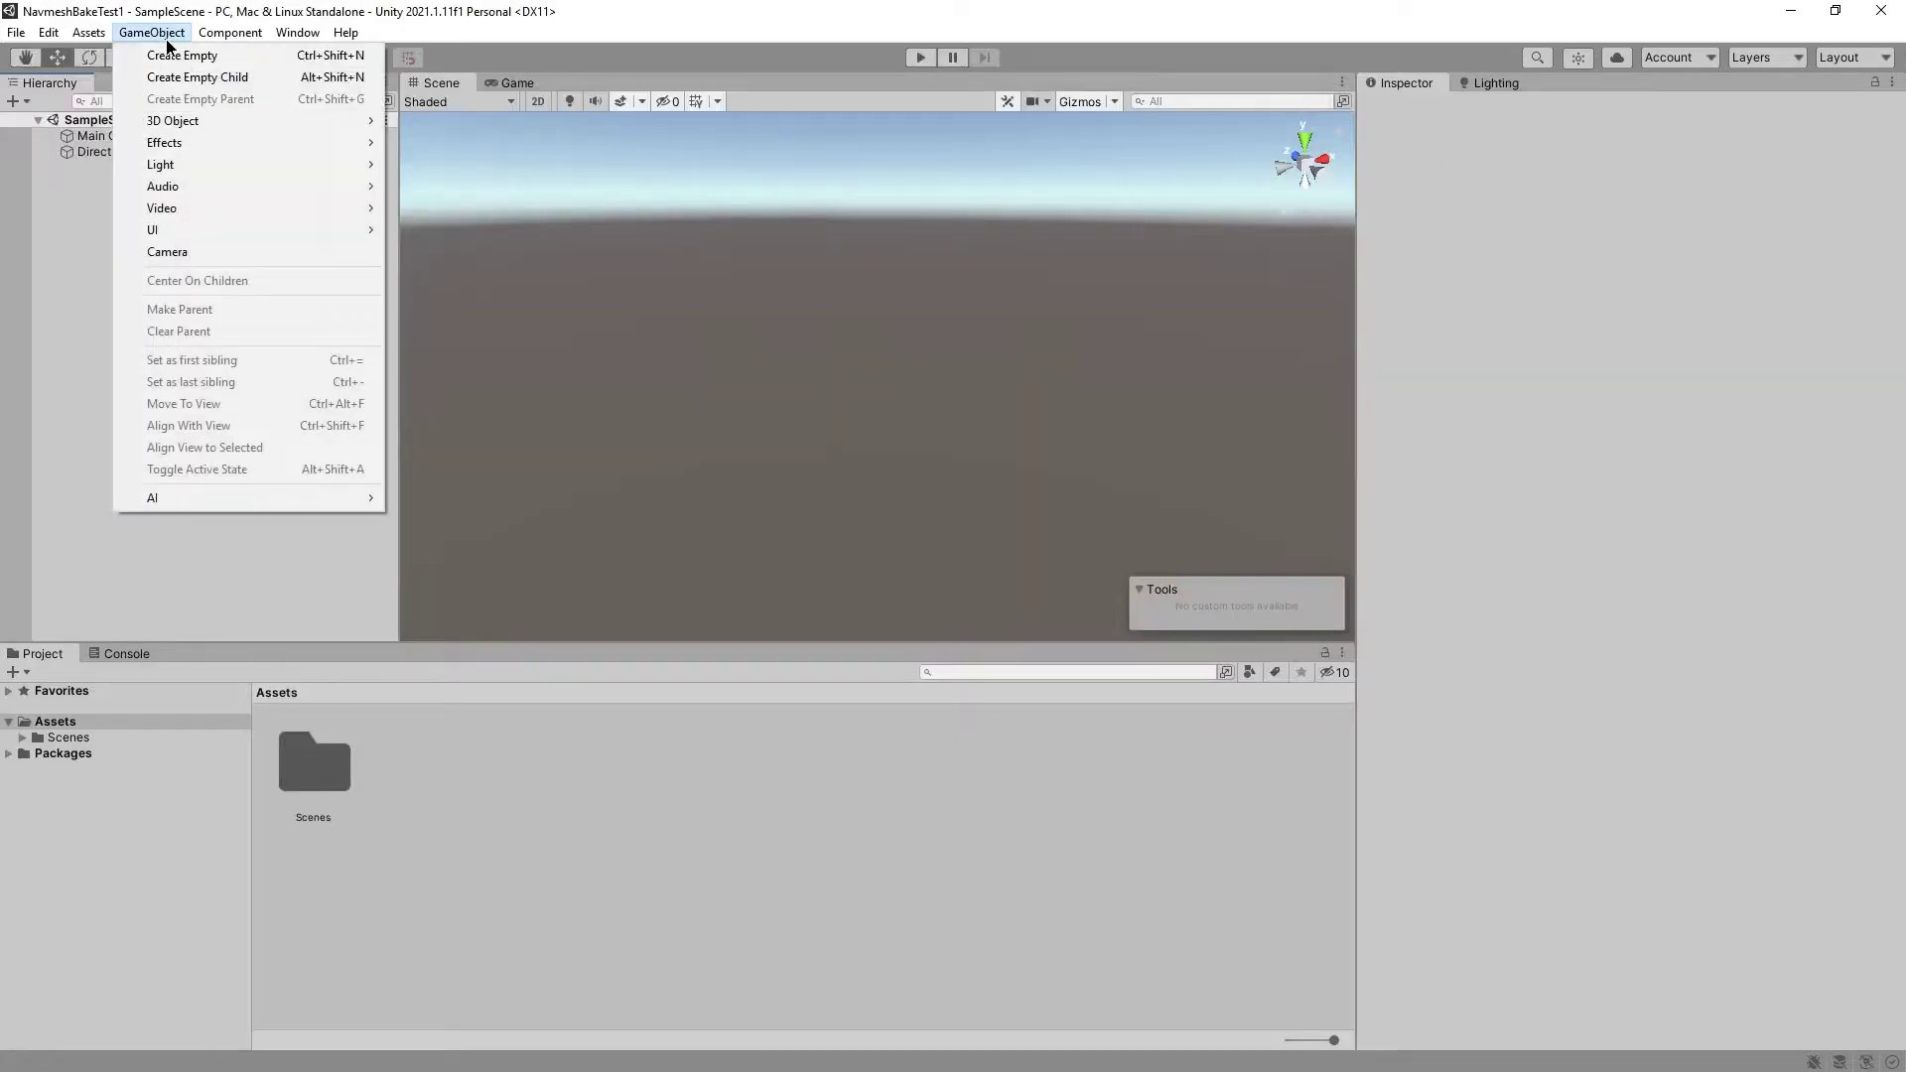
mouse_move(199, 120)
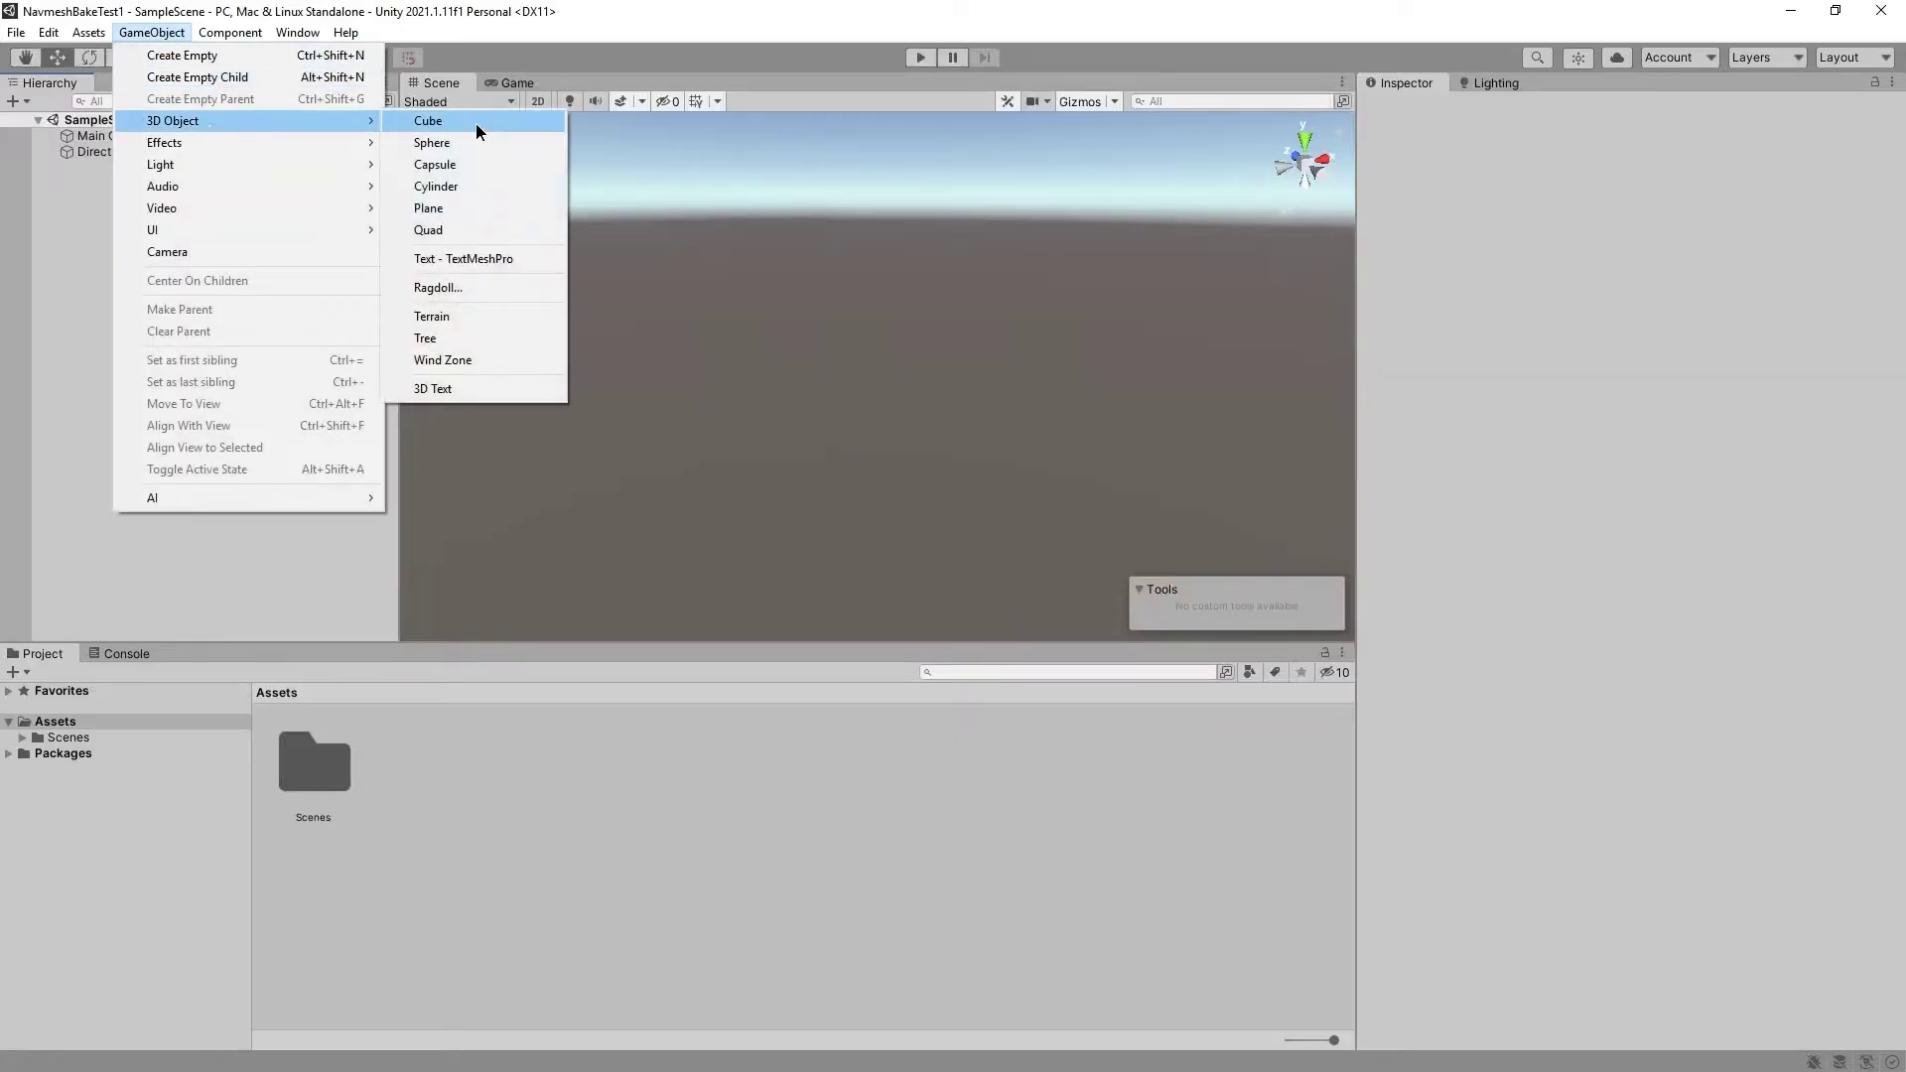
click(480, 127)
right_drag(882, 353, 1083, 357)
scroll(1082, 357, down, 5)
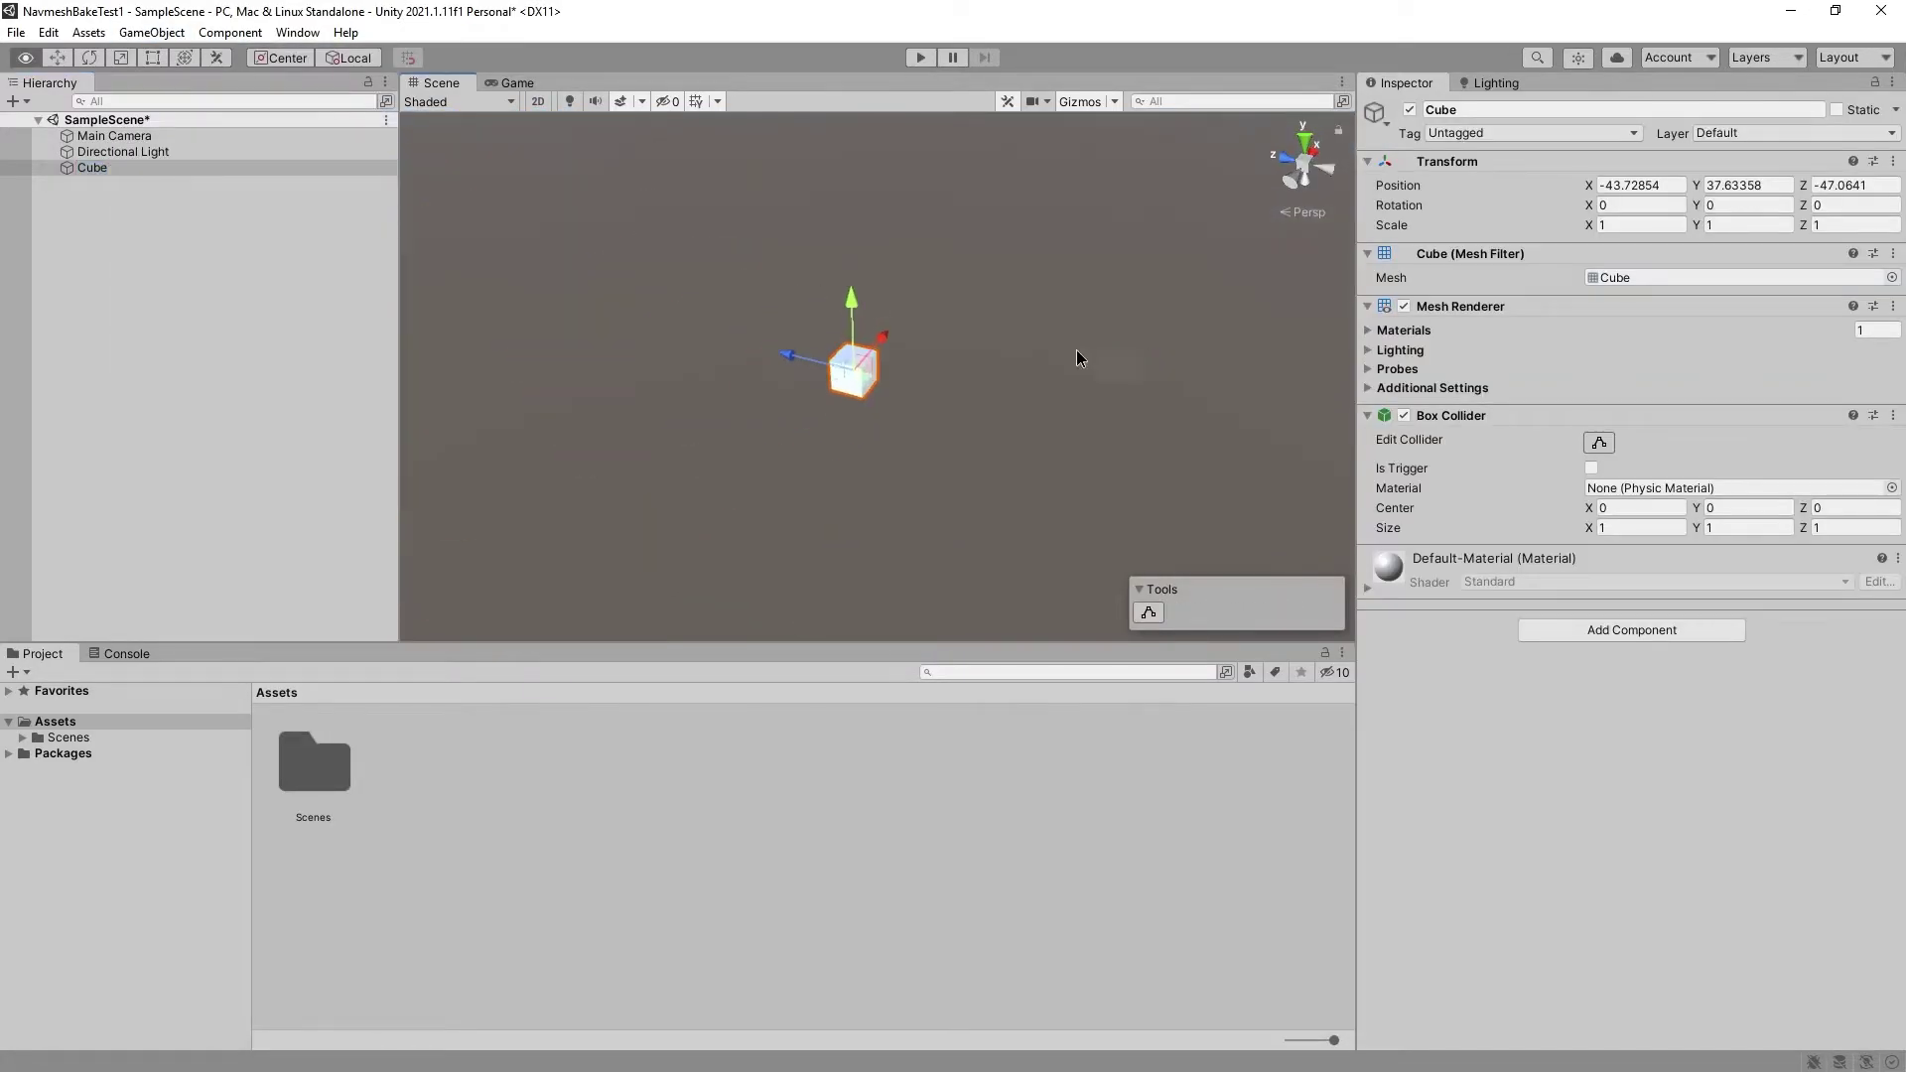
drag(811, 371, 685, 342)
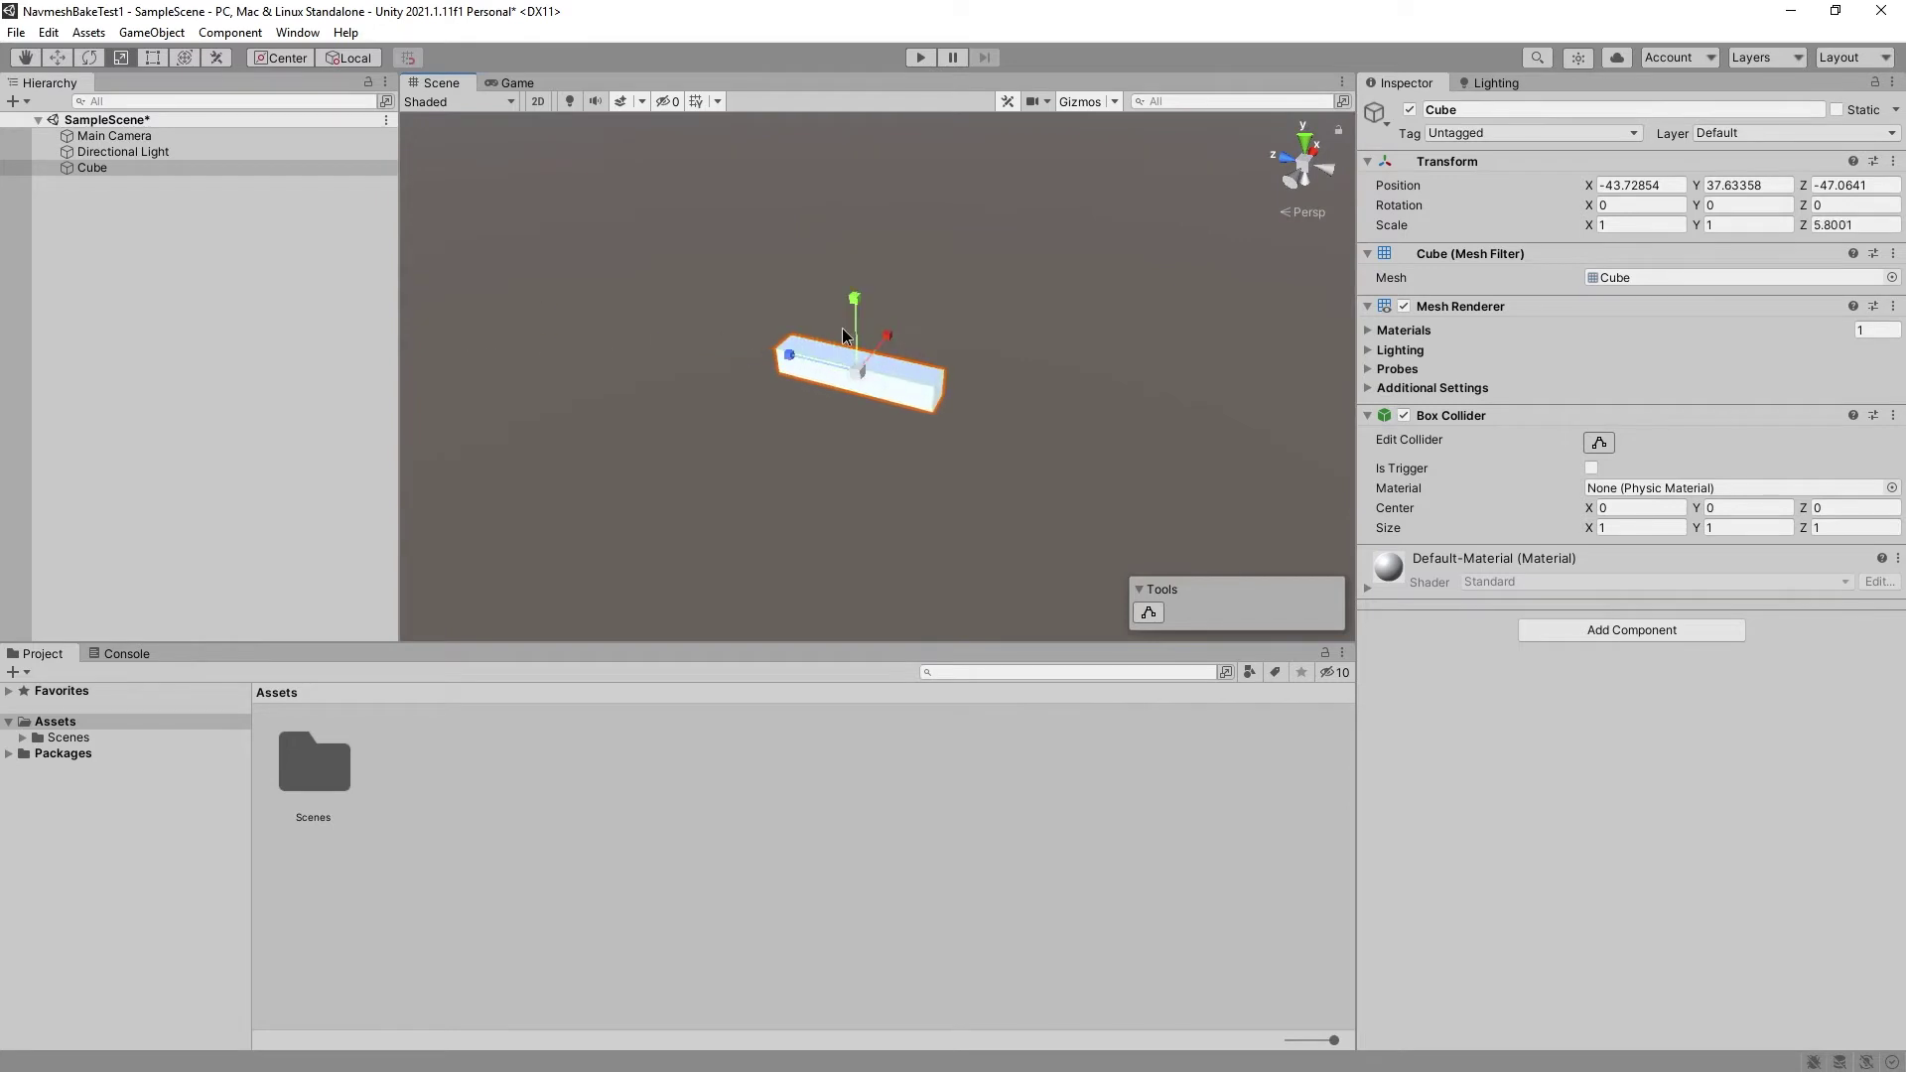
drag(885, 337, 953, 307)
Duplicate the slab as Cube (1), move it right, and mark both cubes Static
key(w)
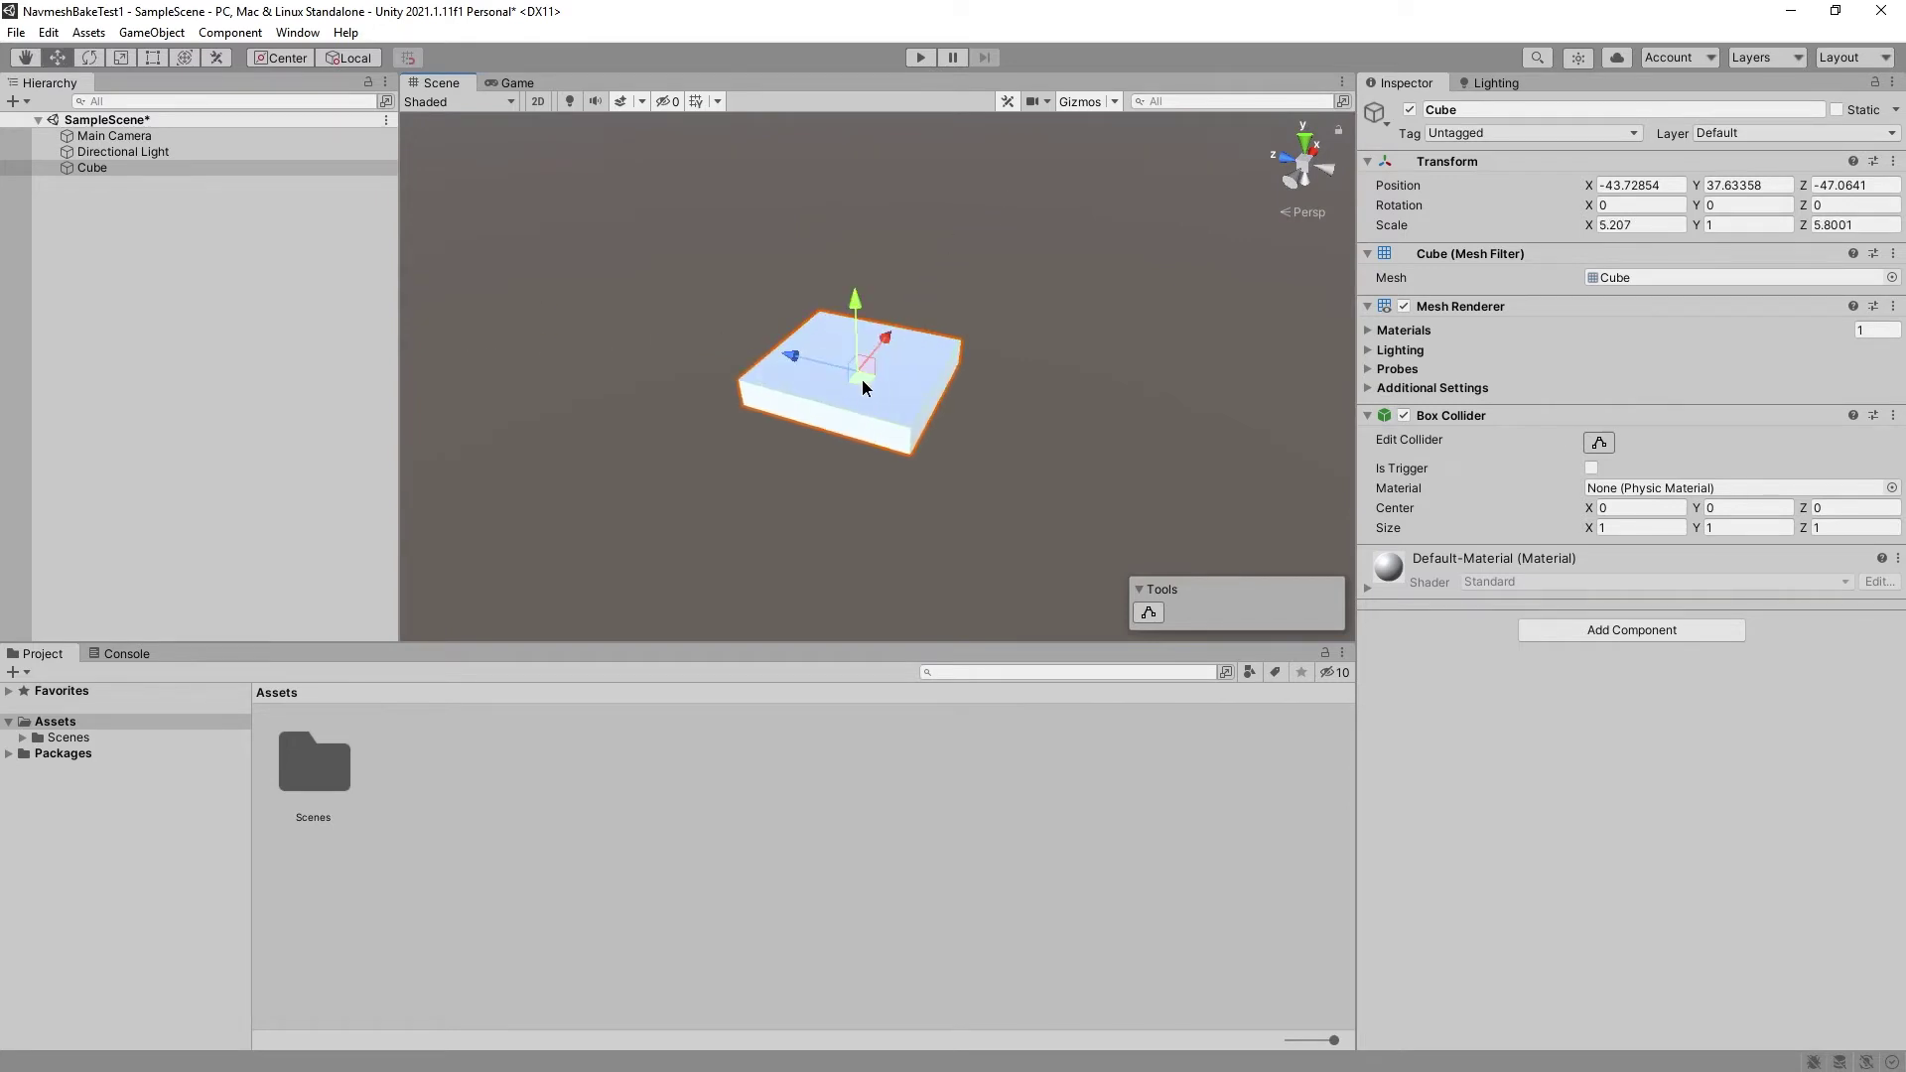
key(ctrl+d)
drag(862, 379, 1117, 355)
click(1836, 110)
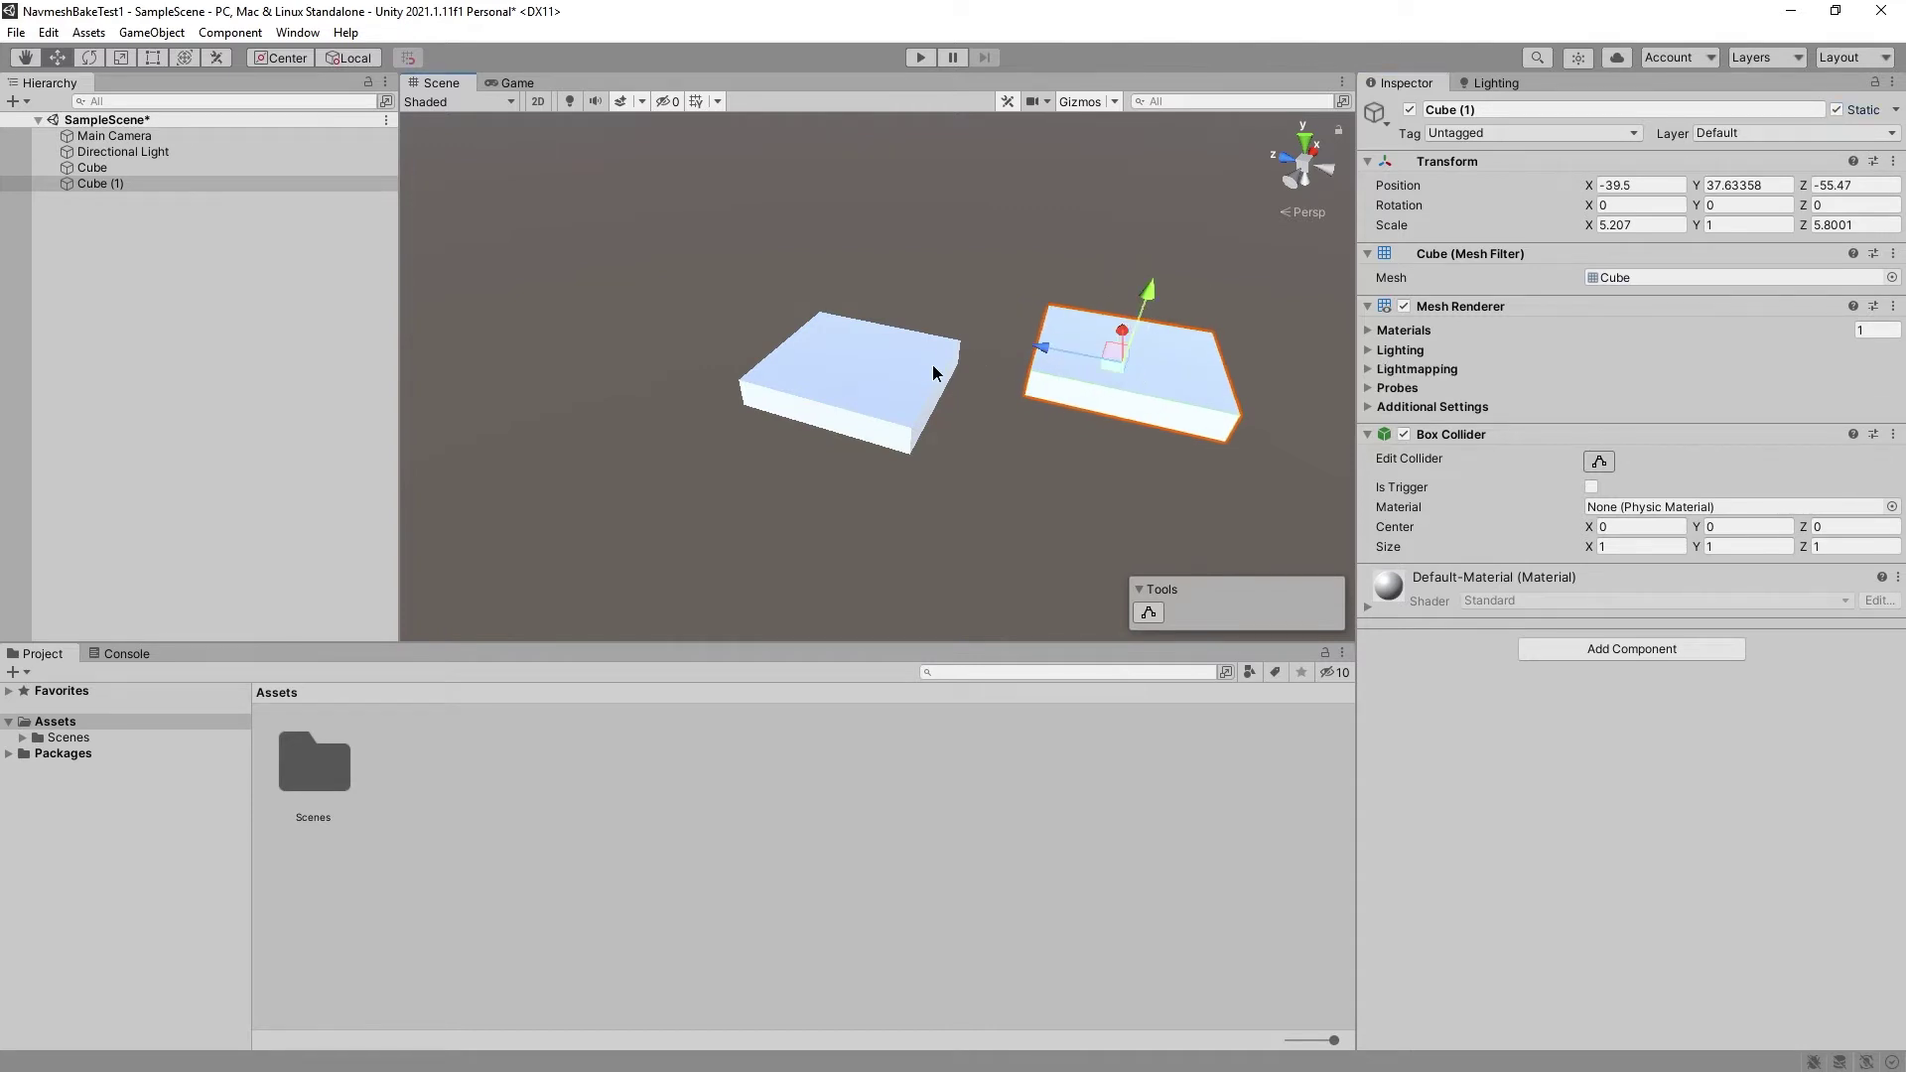
click(933, 374)
click(1837, 110)
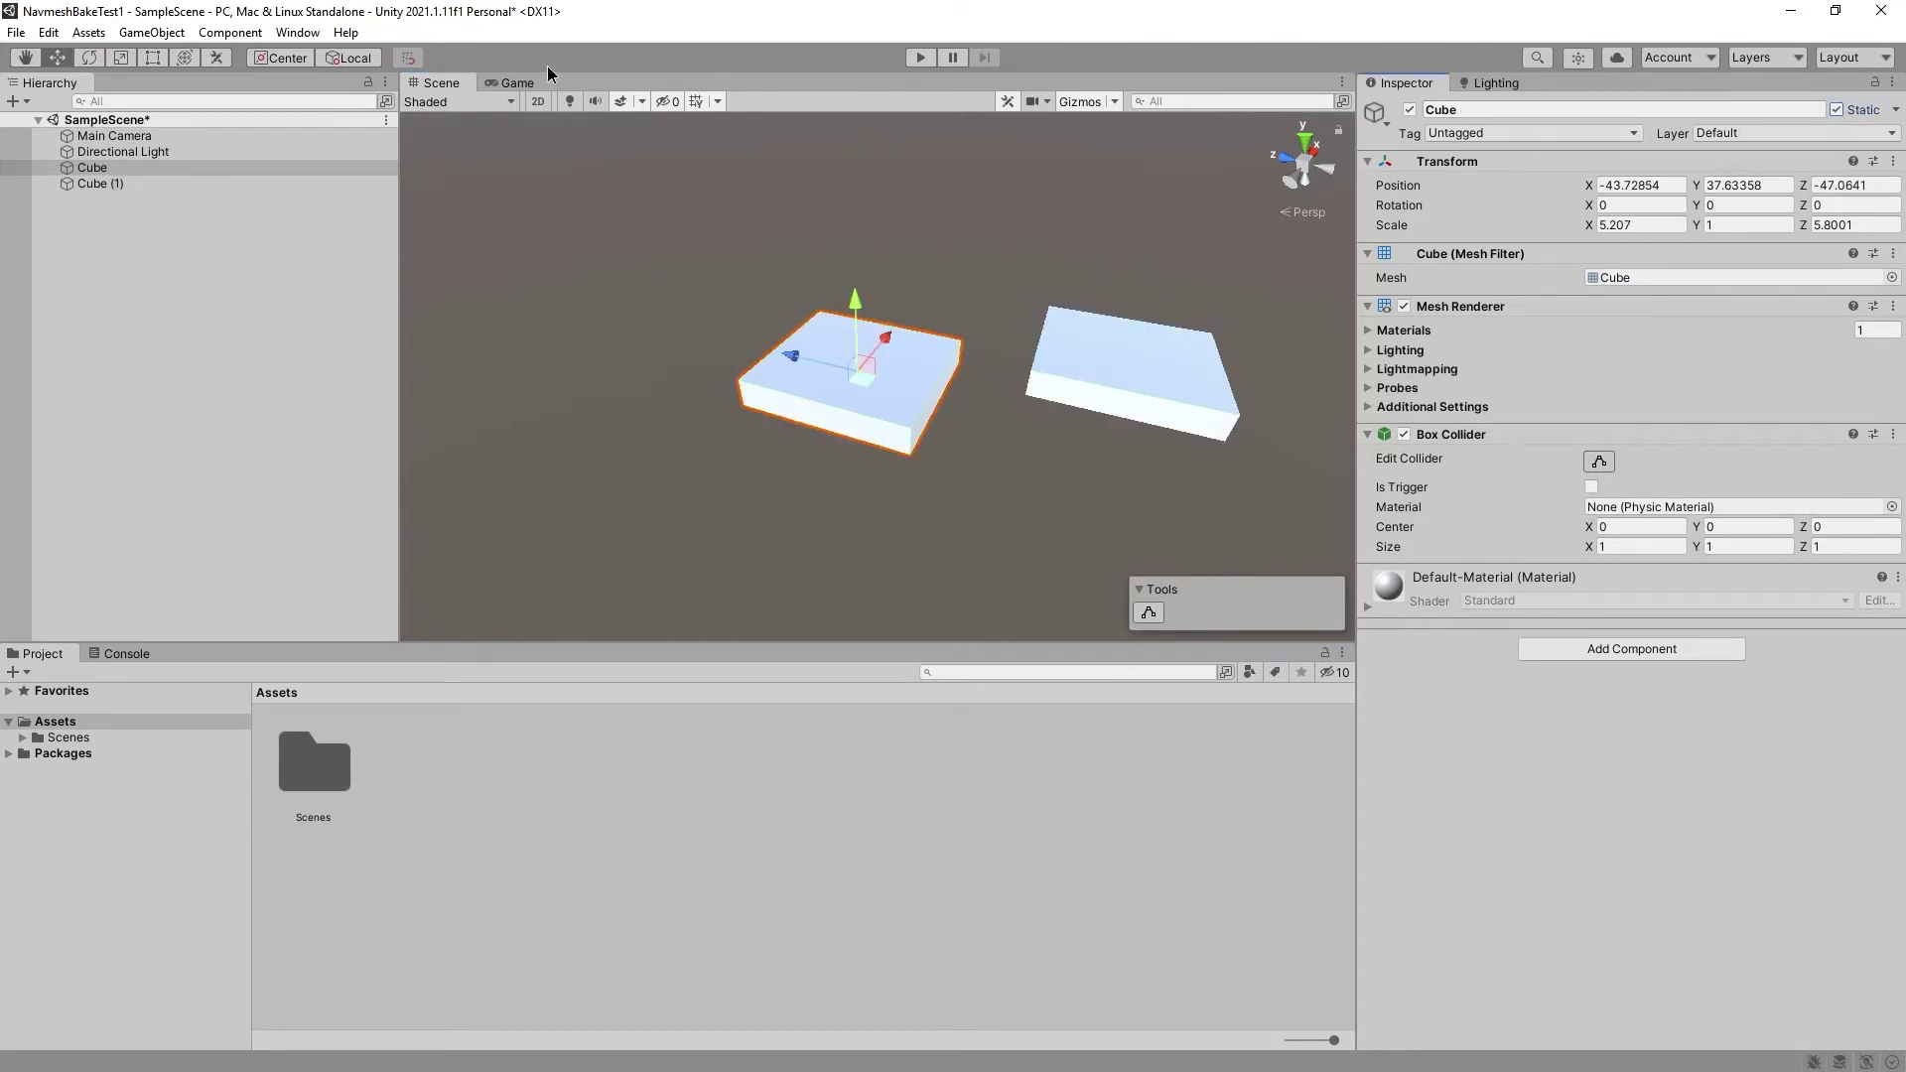
Bake a navmesh onto both slabs from the Navigation window's Bake tab
click(308, 38)
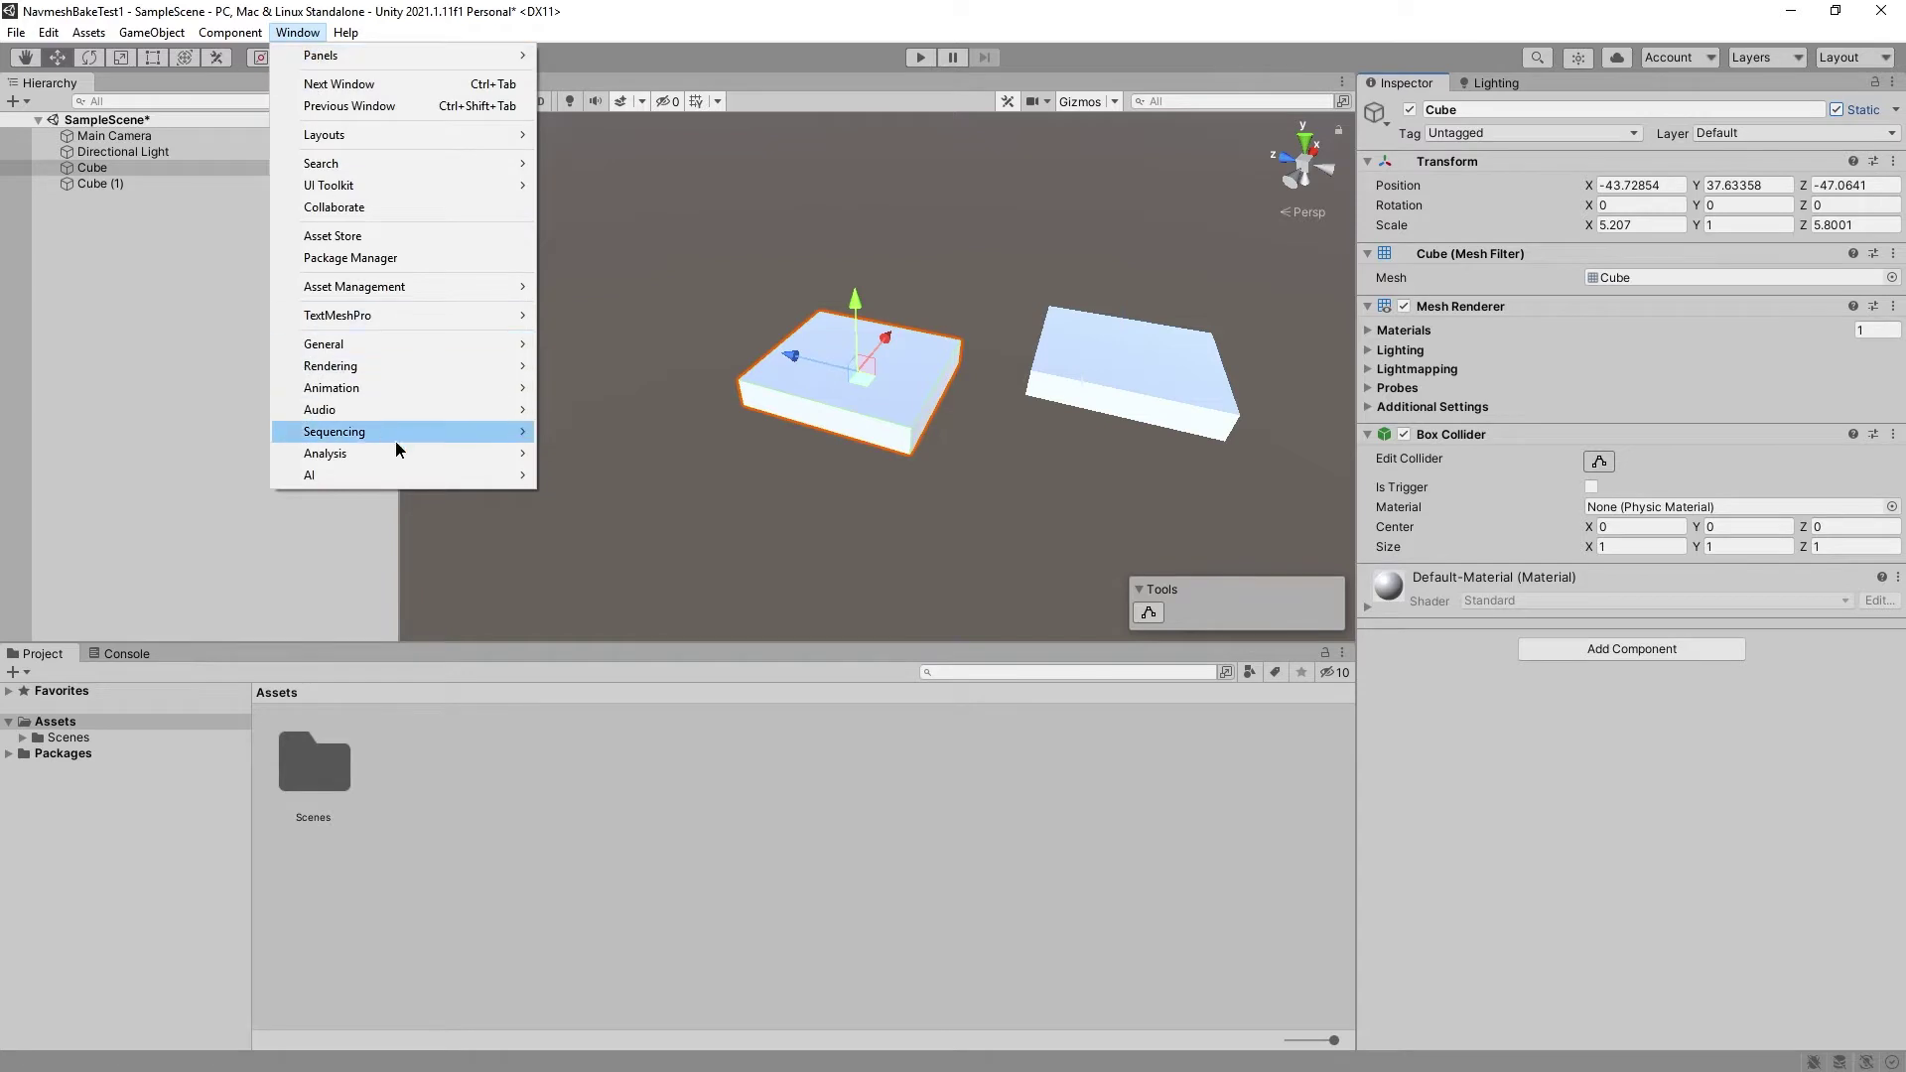
mouse_move(464, 474)
click(598, 475)
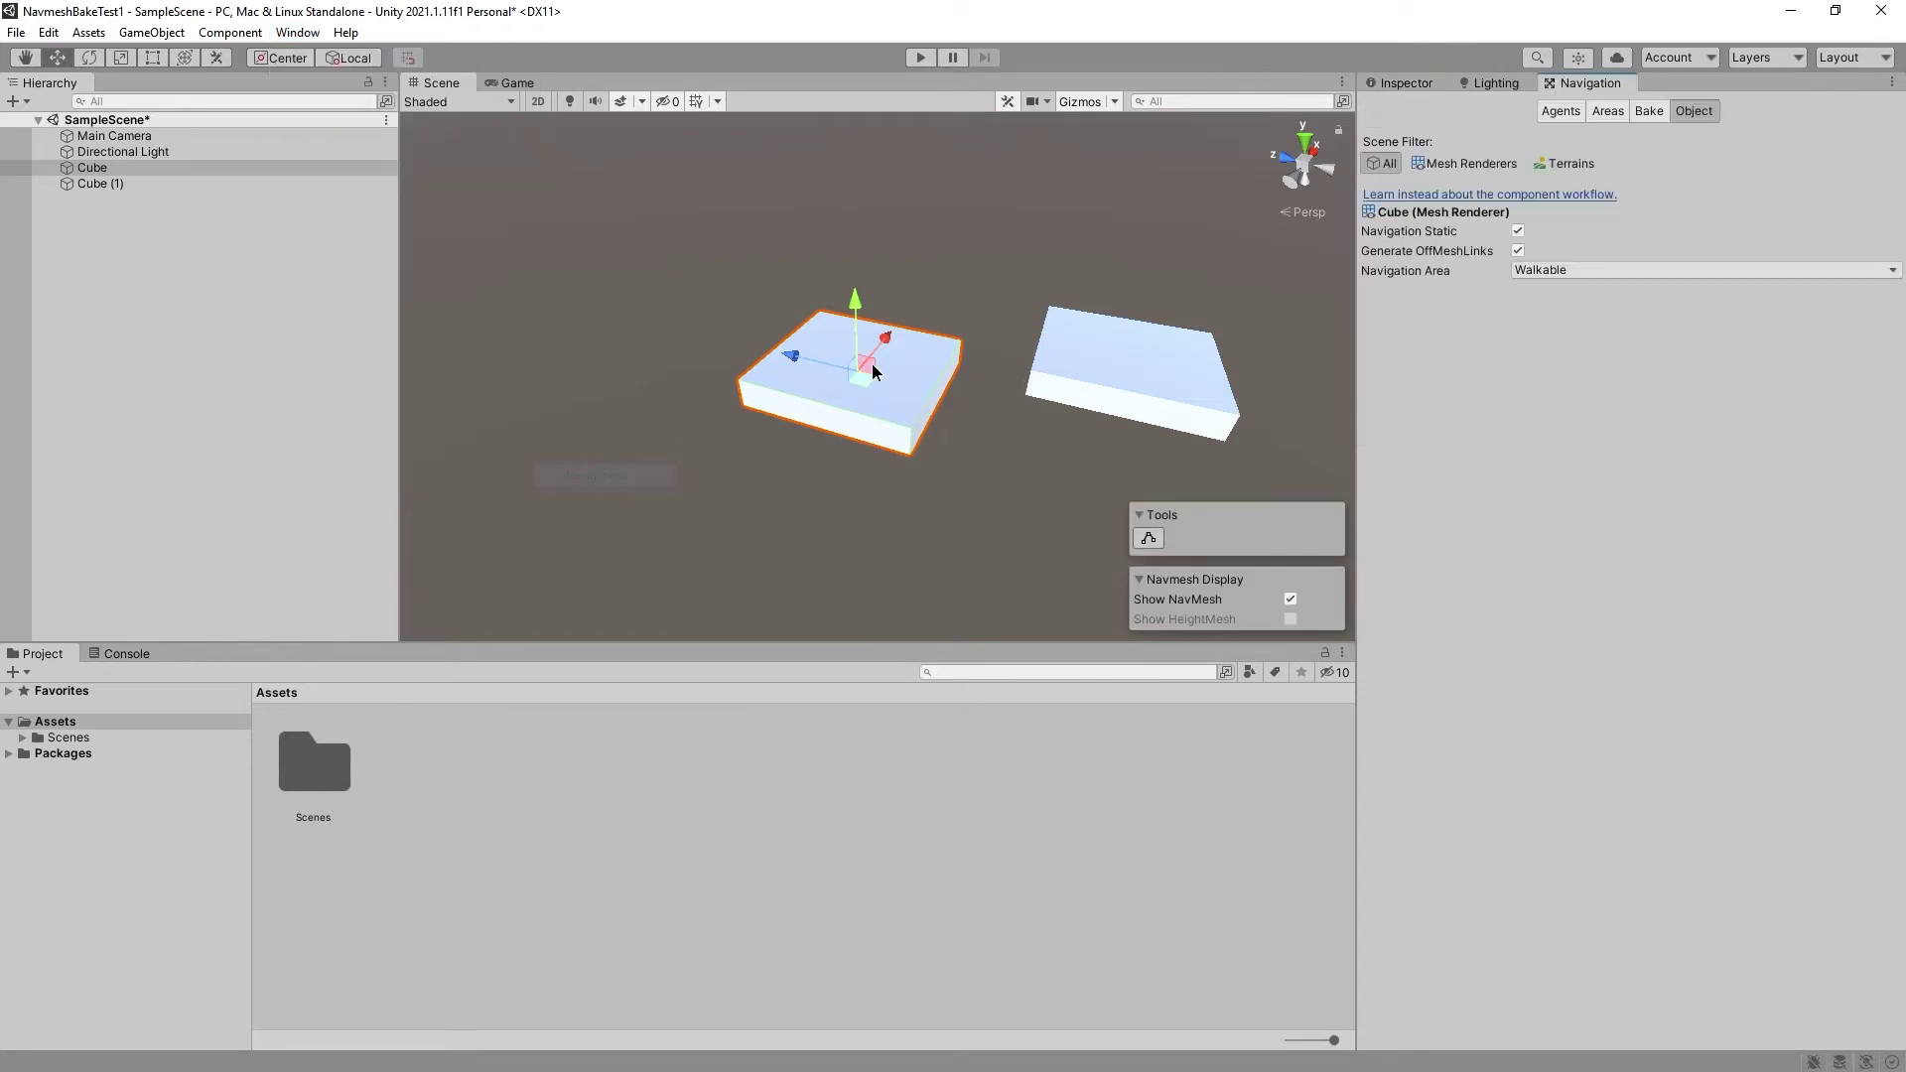
click(1648, 111)
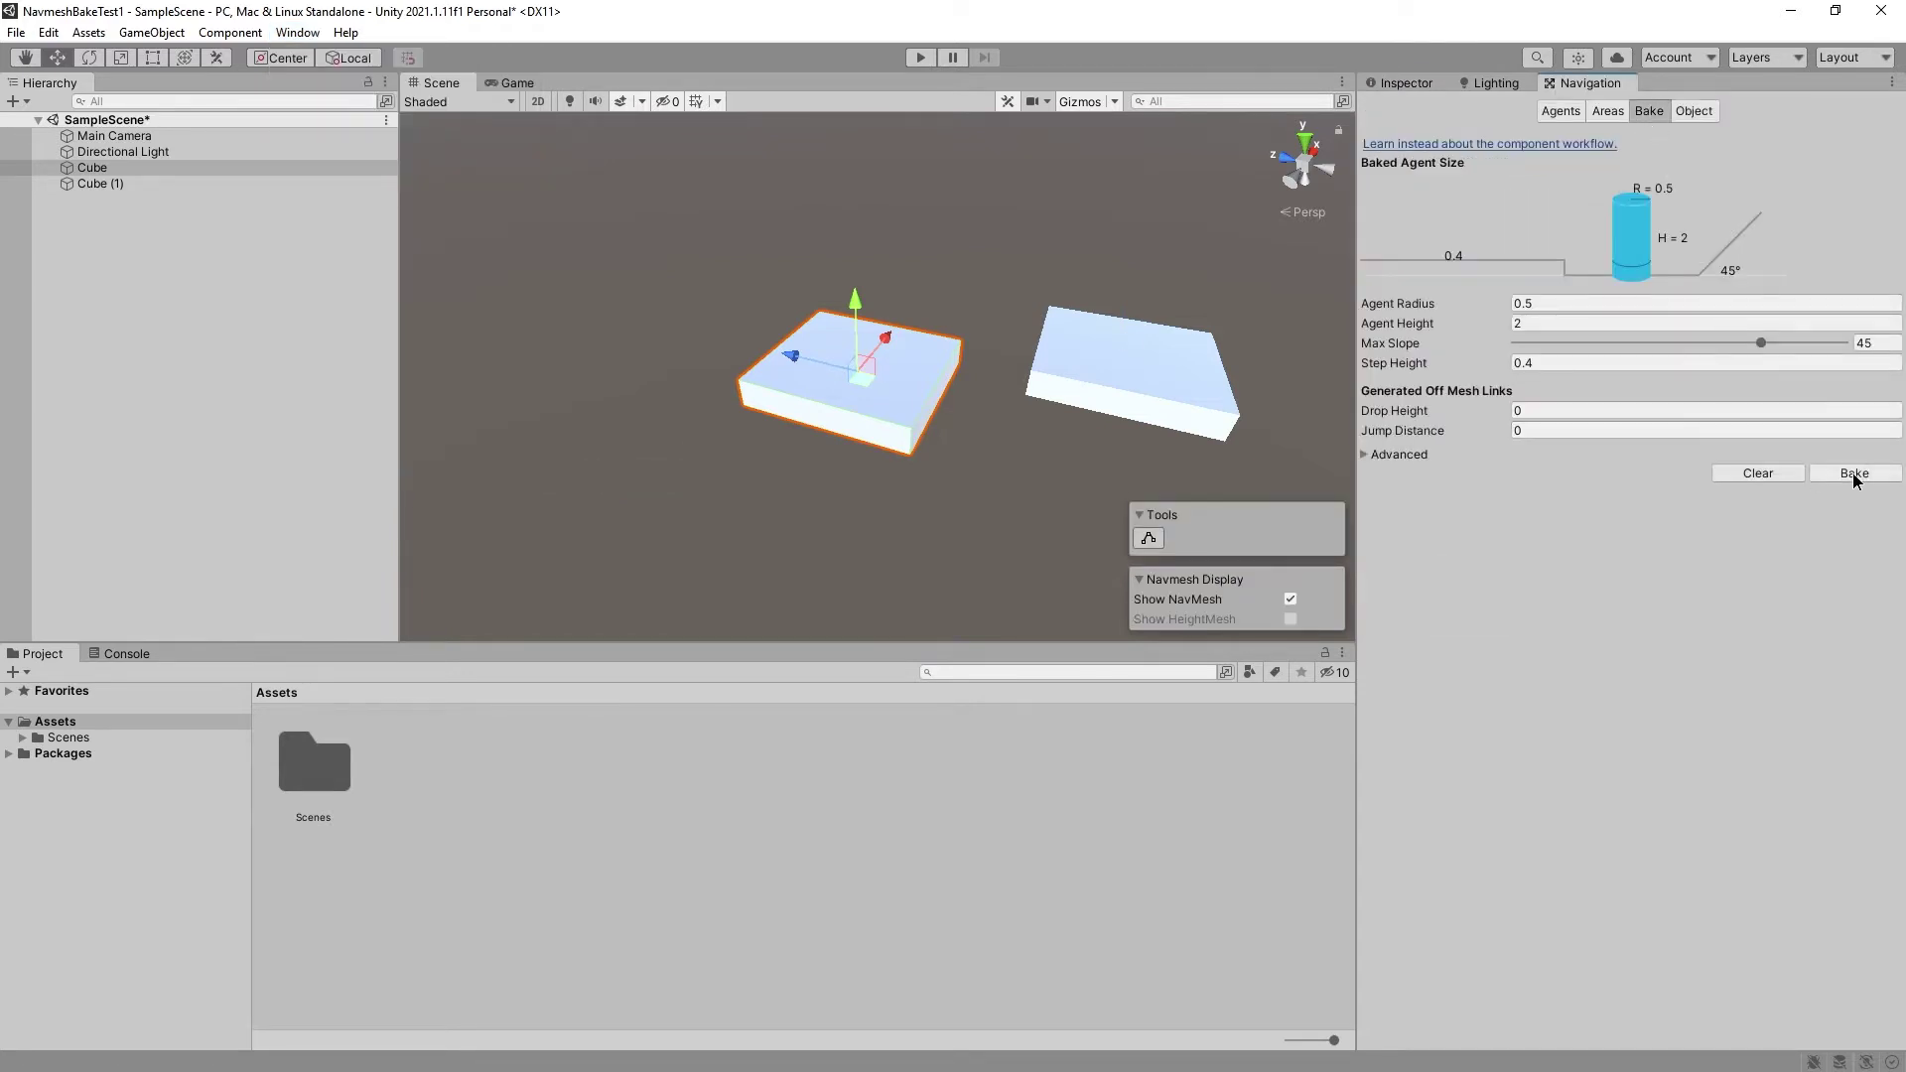
click(1853, 475)
Slide Cube (1) left to overlap the other slab, rebake, and return to the tutorial
click(1114, 361)
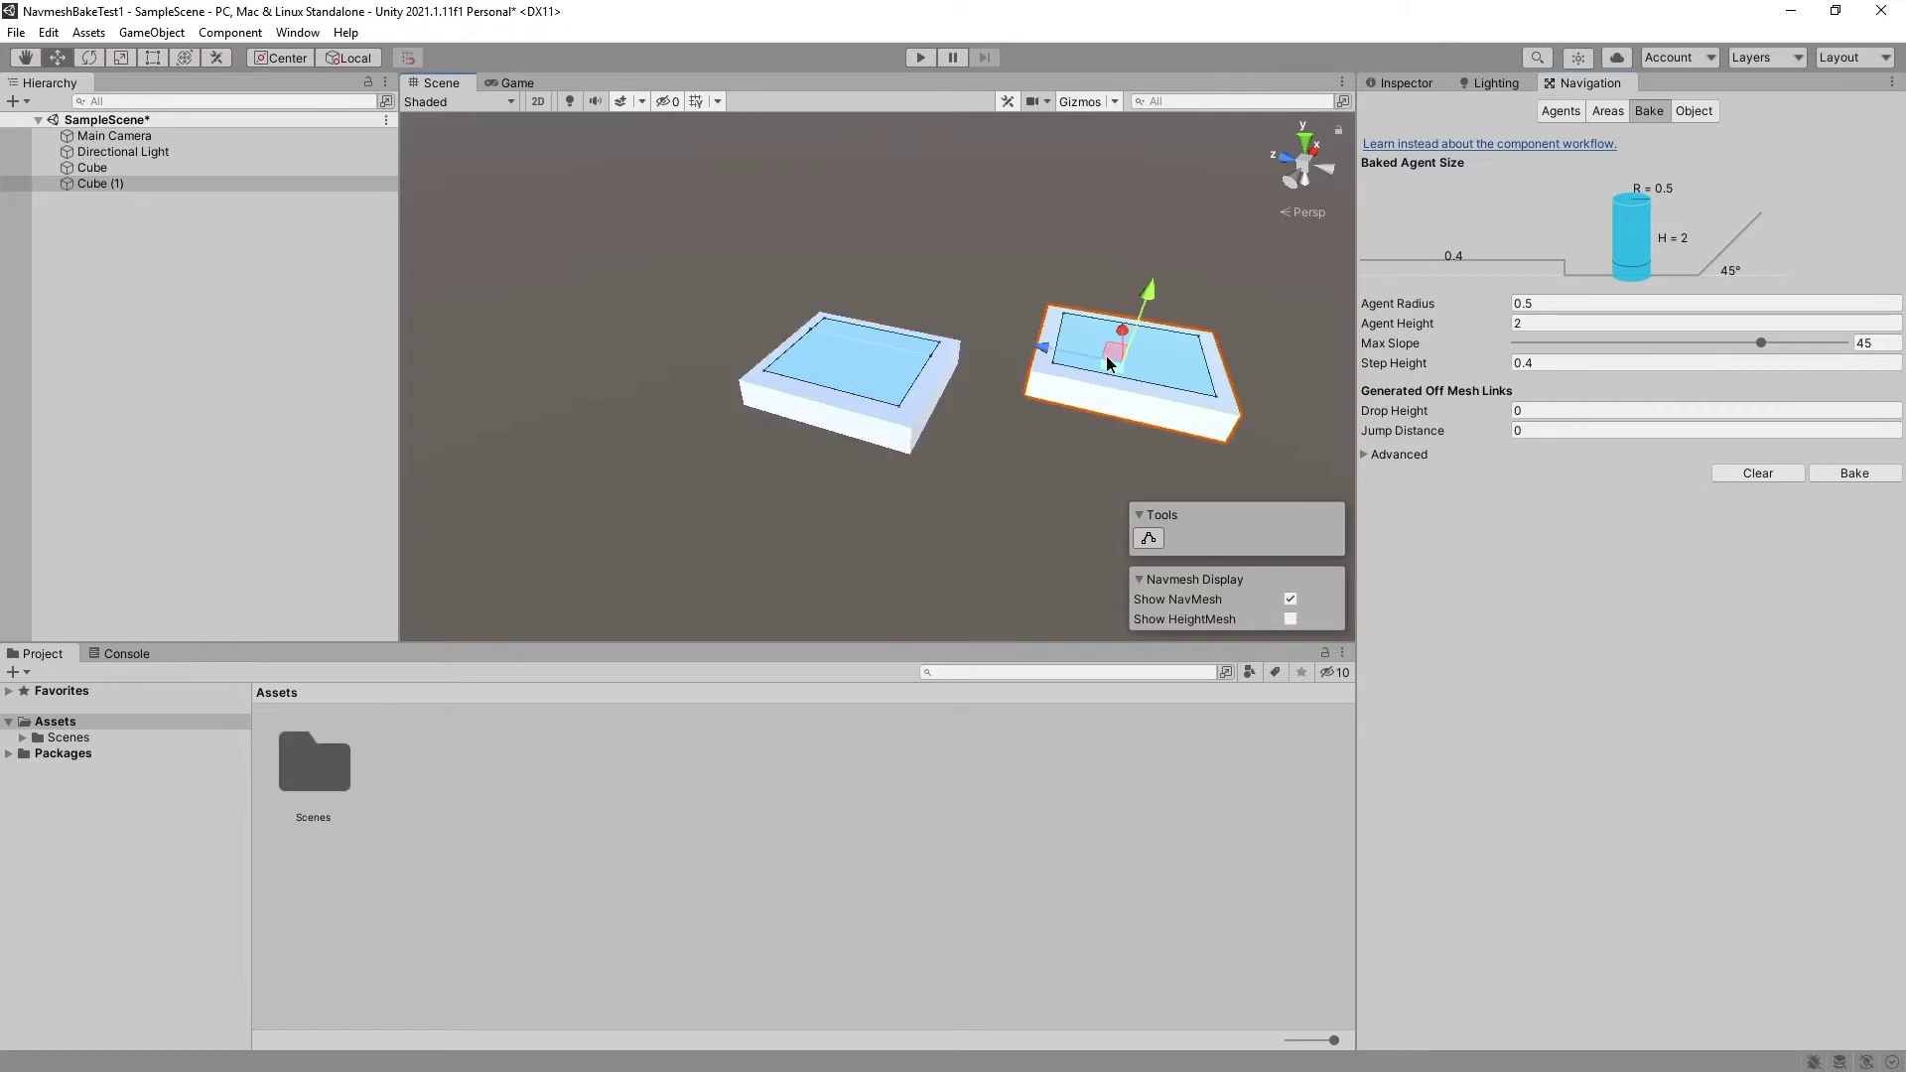
drag(1106, 355, 977, 373)
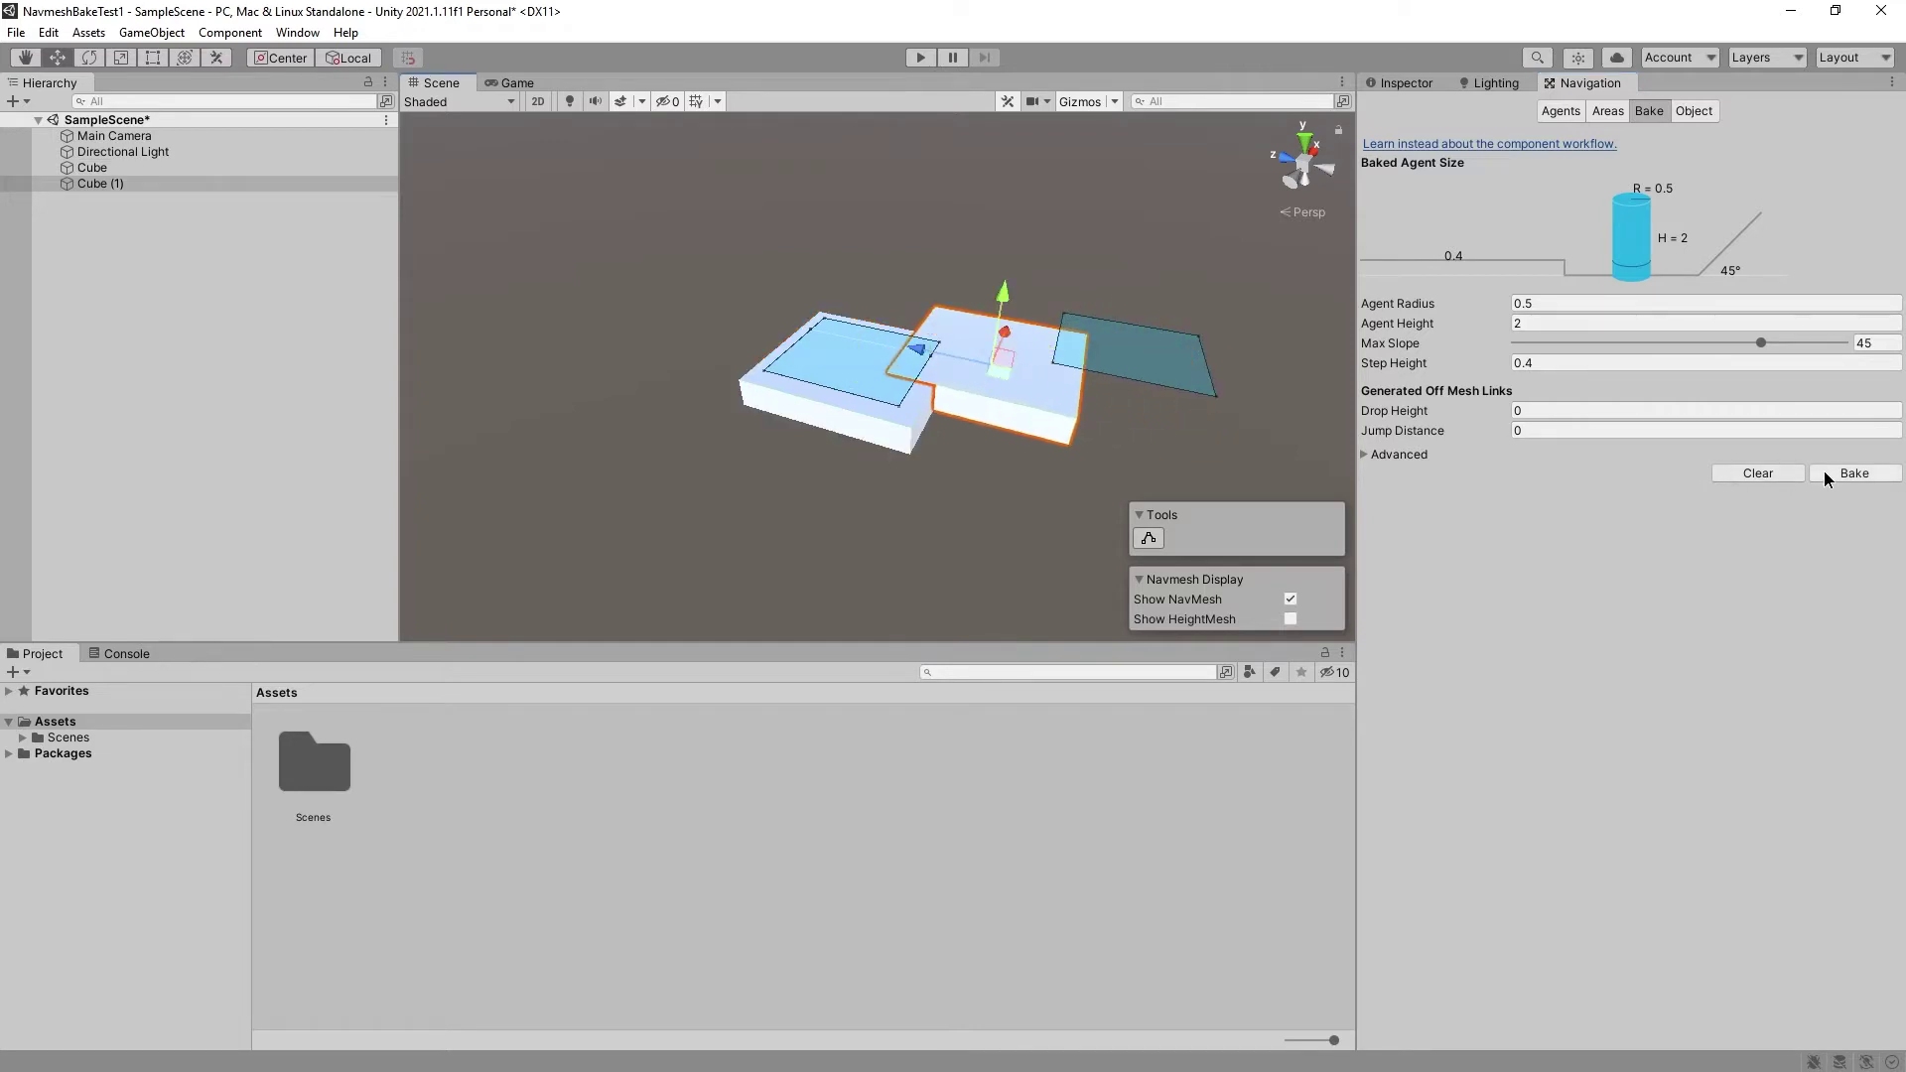
click(1827, 472)
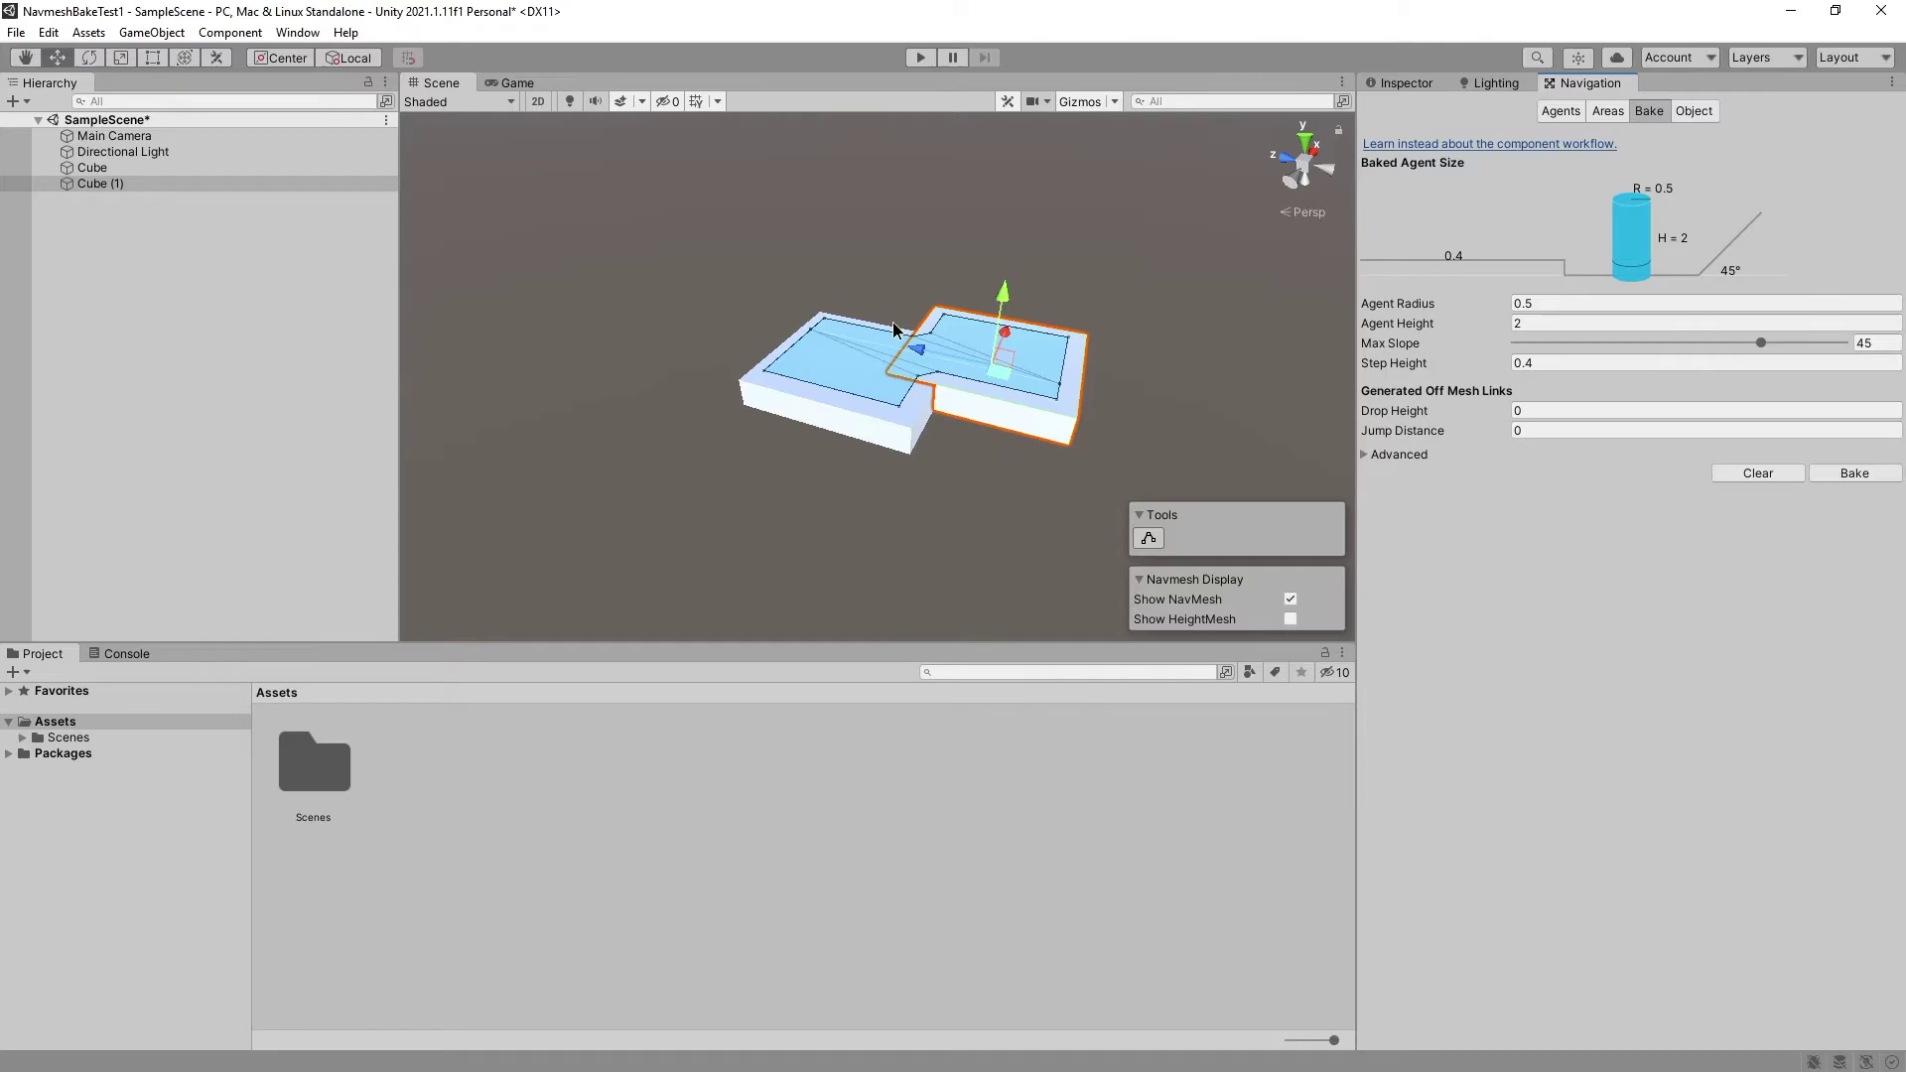
key(alt+Tab)
Scroll to the NavigationBaker example and select its code, then the word NavigationBaker
scroll(788, 387, down, 2)
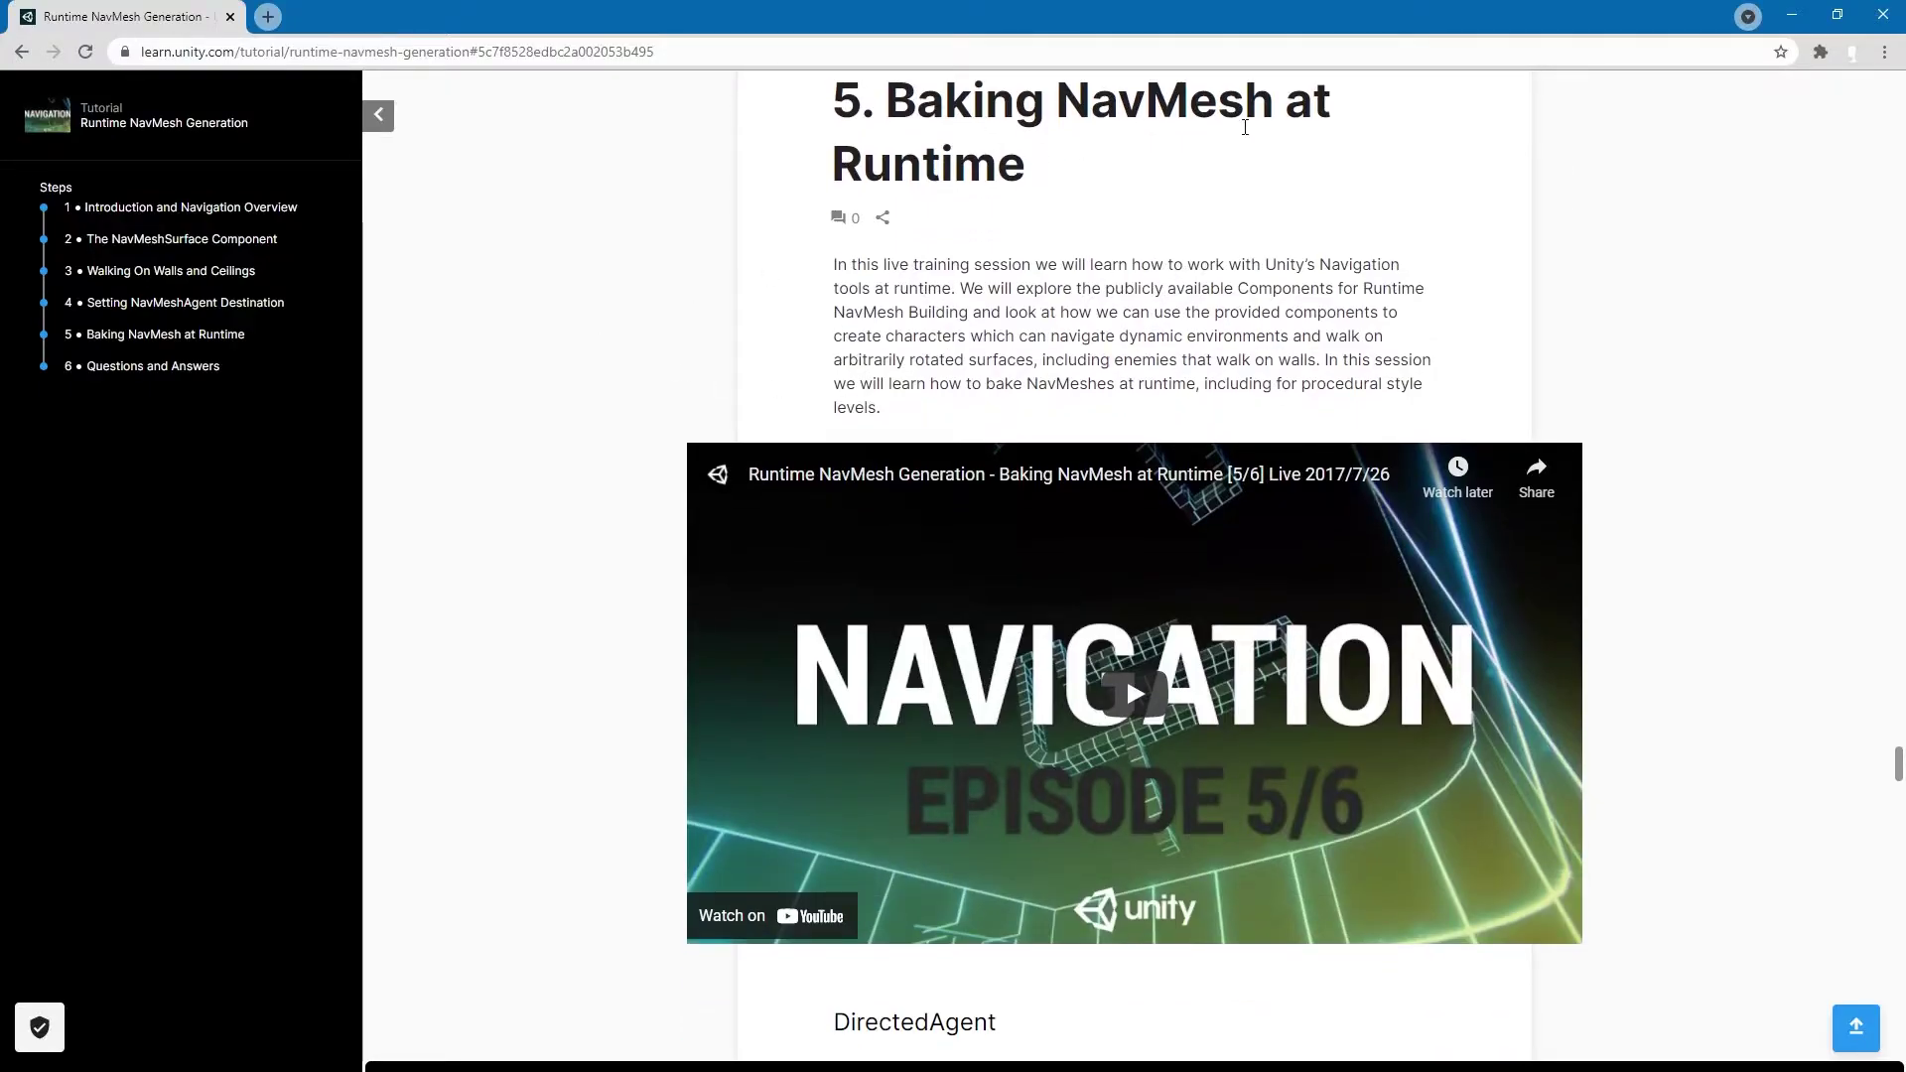
scroll(809, 200, down, 15)
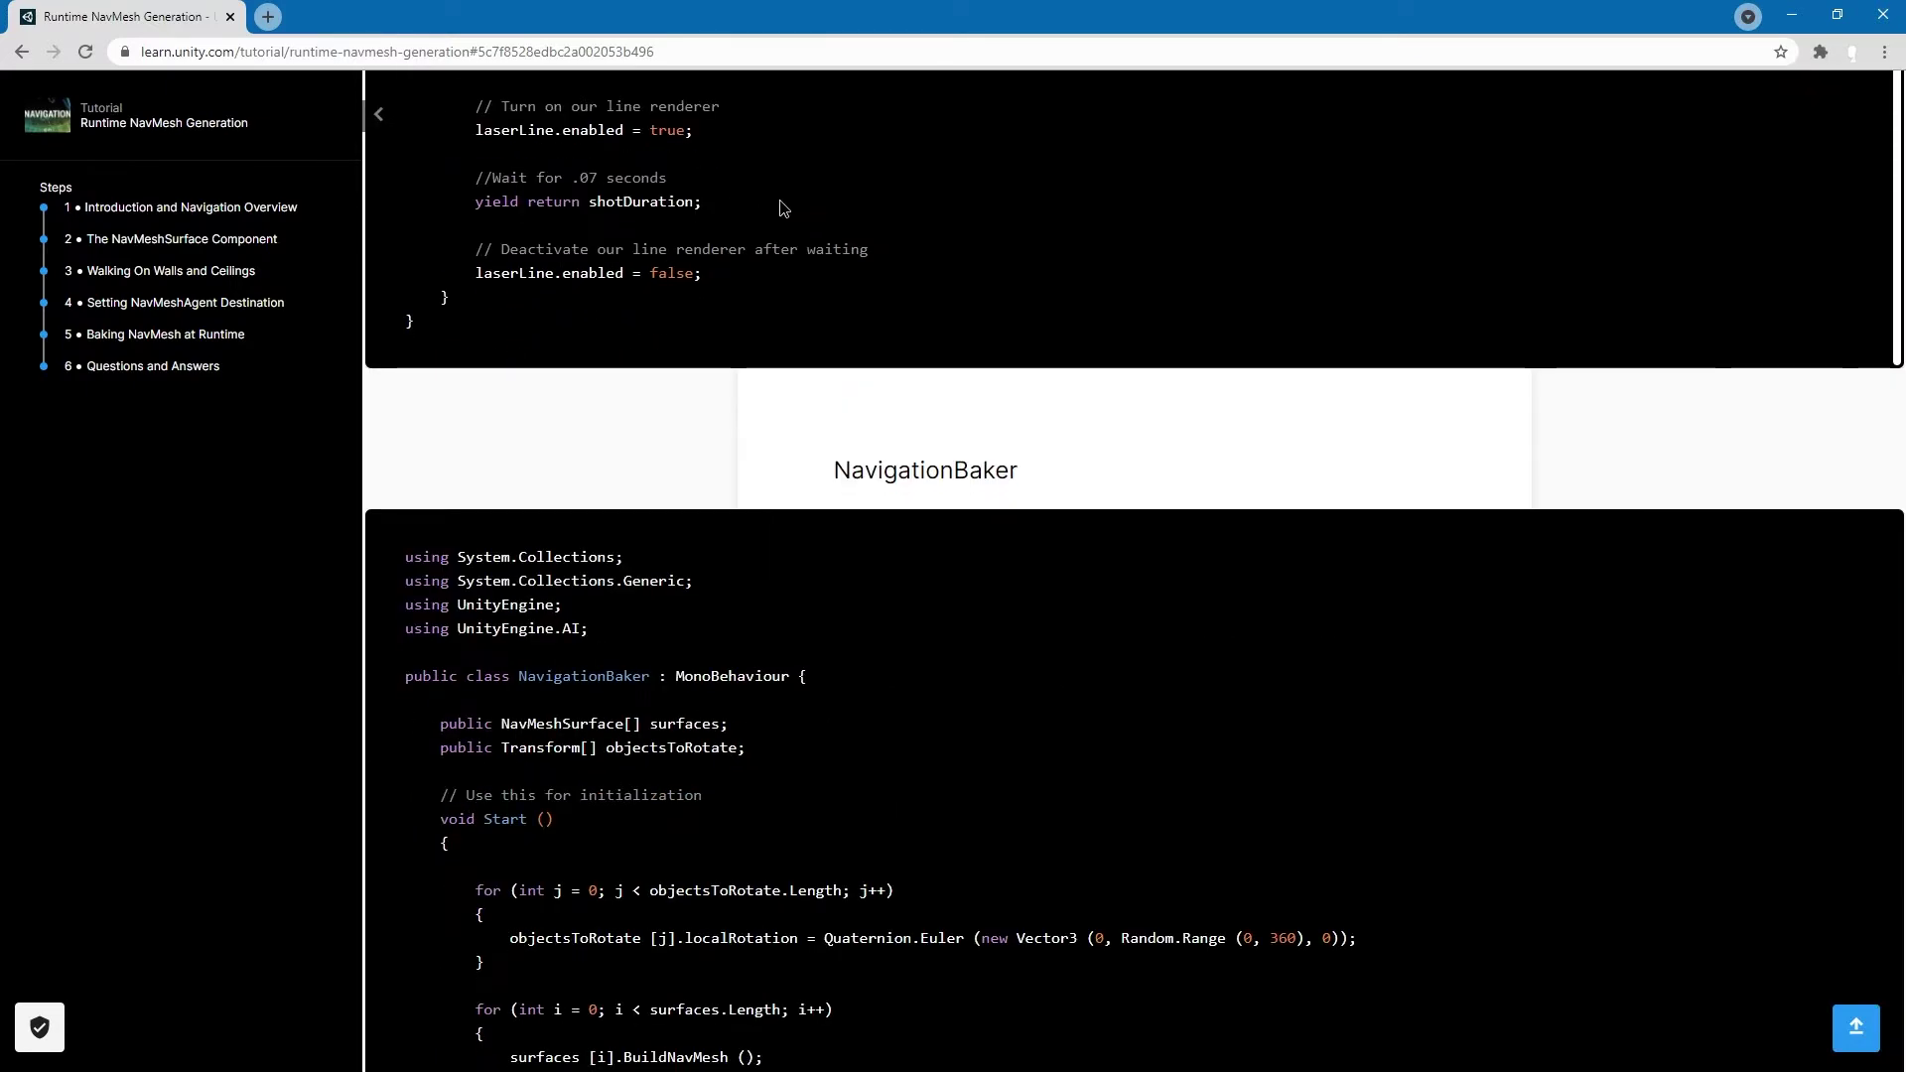
scroll(782, 208, down, 6)
scroll(678, 354, up, 2)
double_click(473, 167)
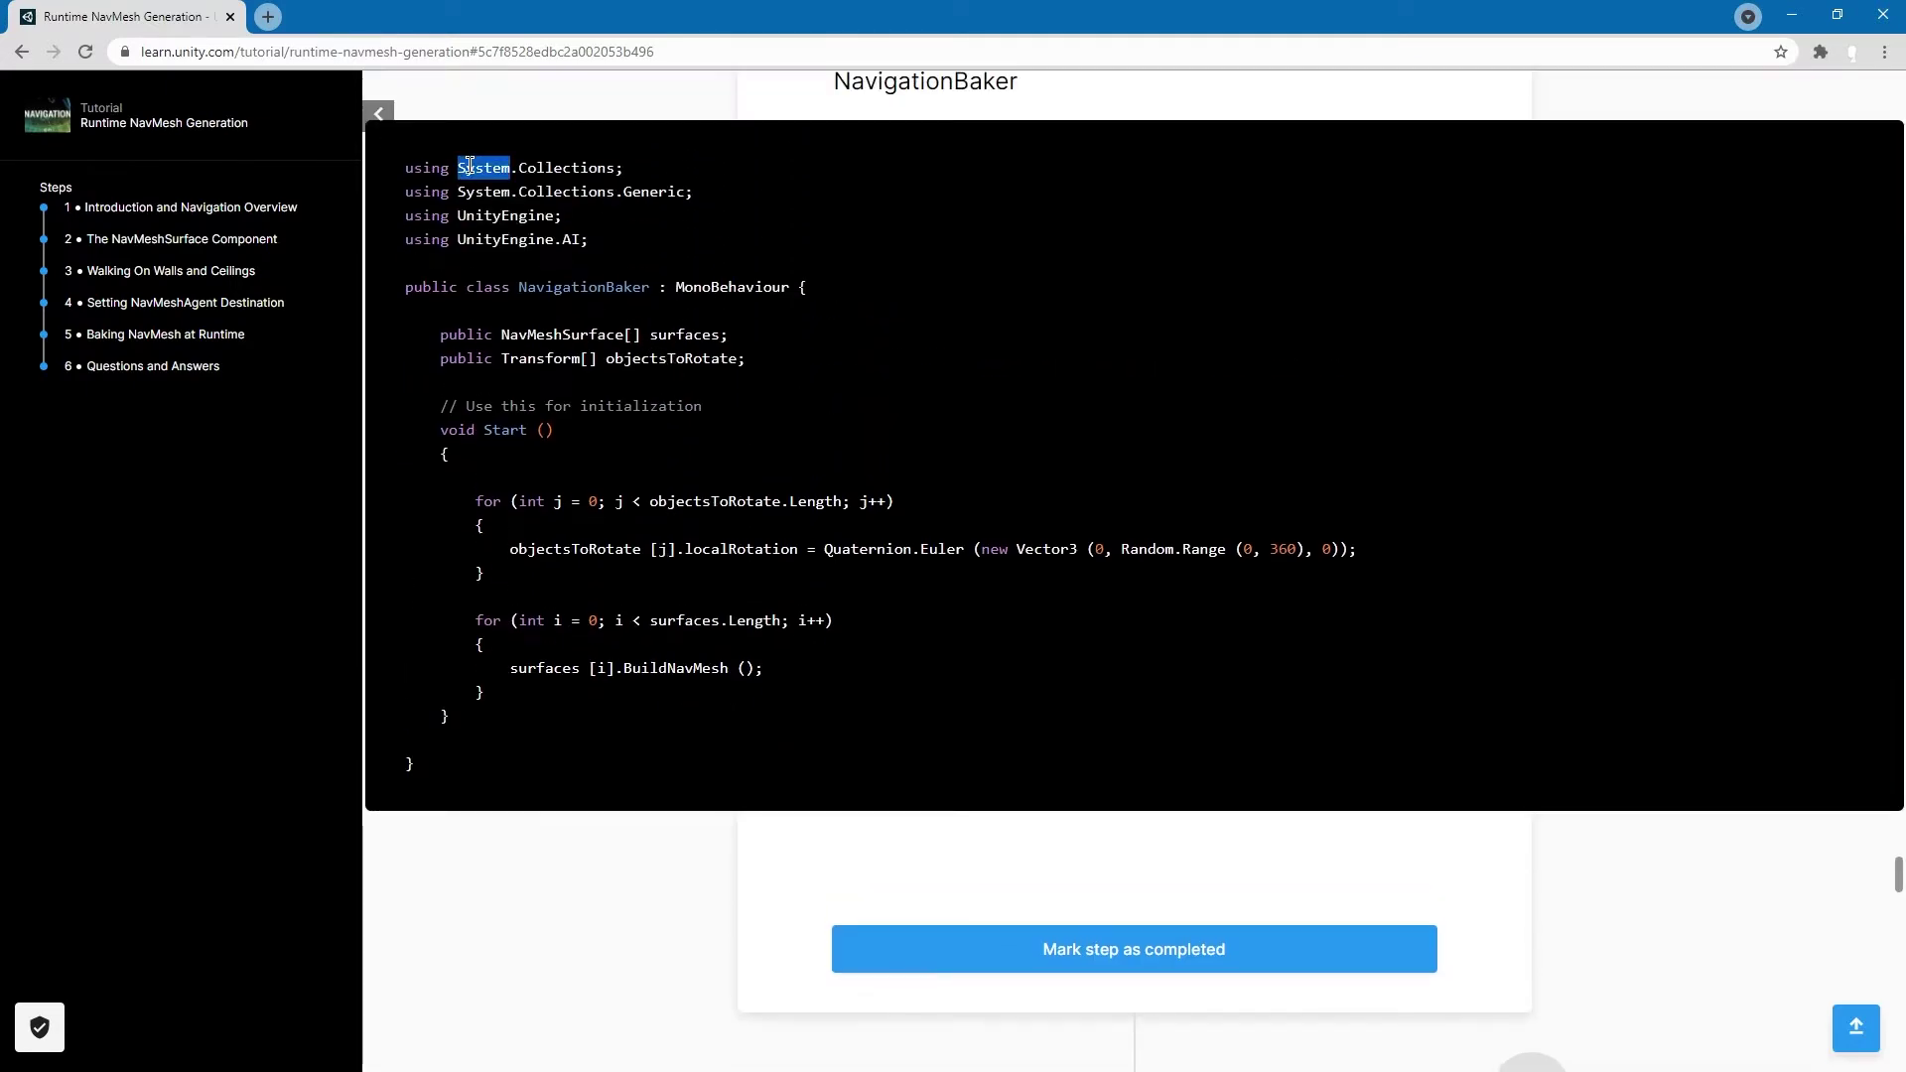
drag(407, 167, 453, 763)
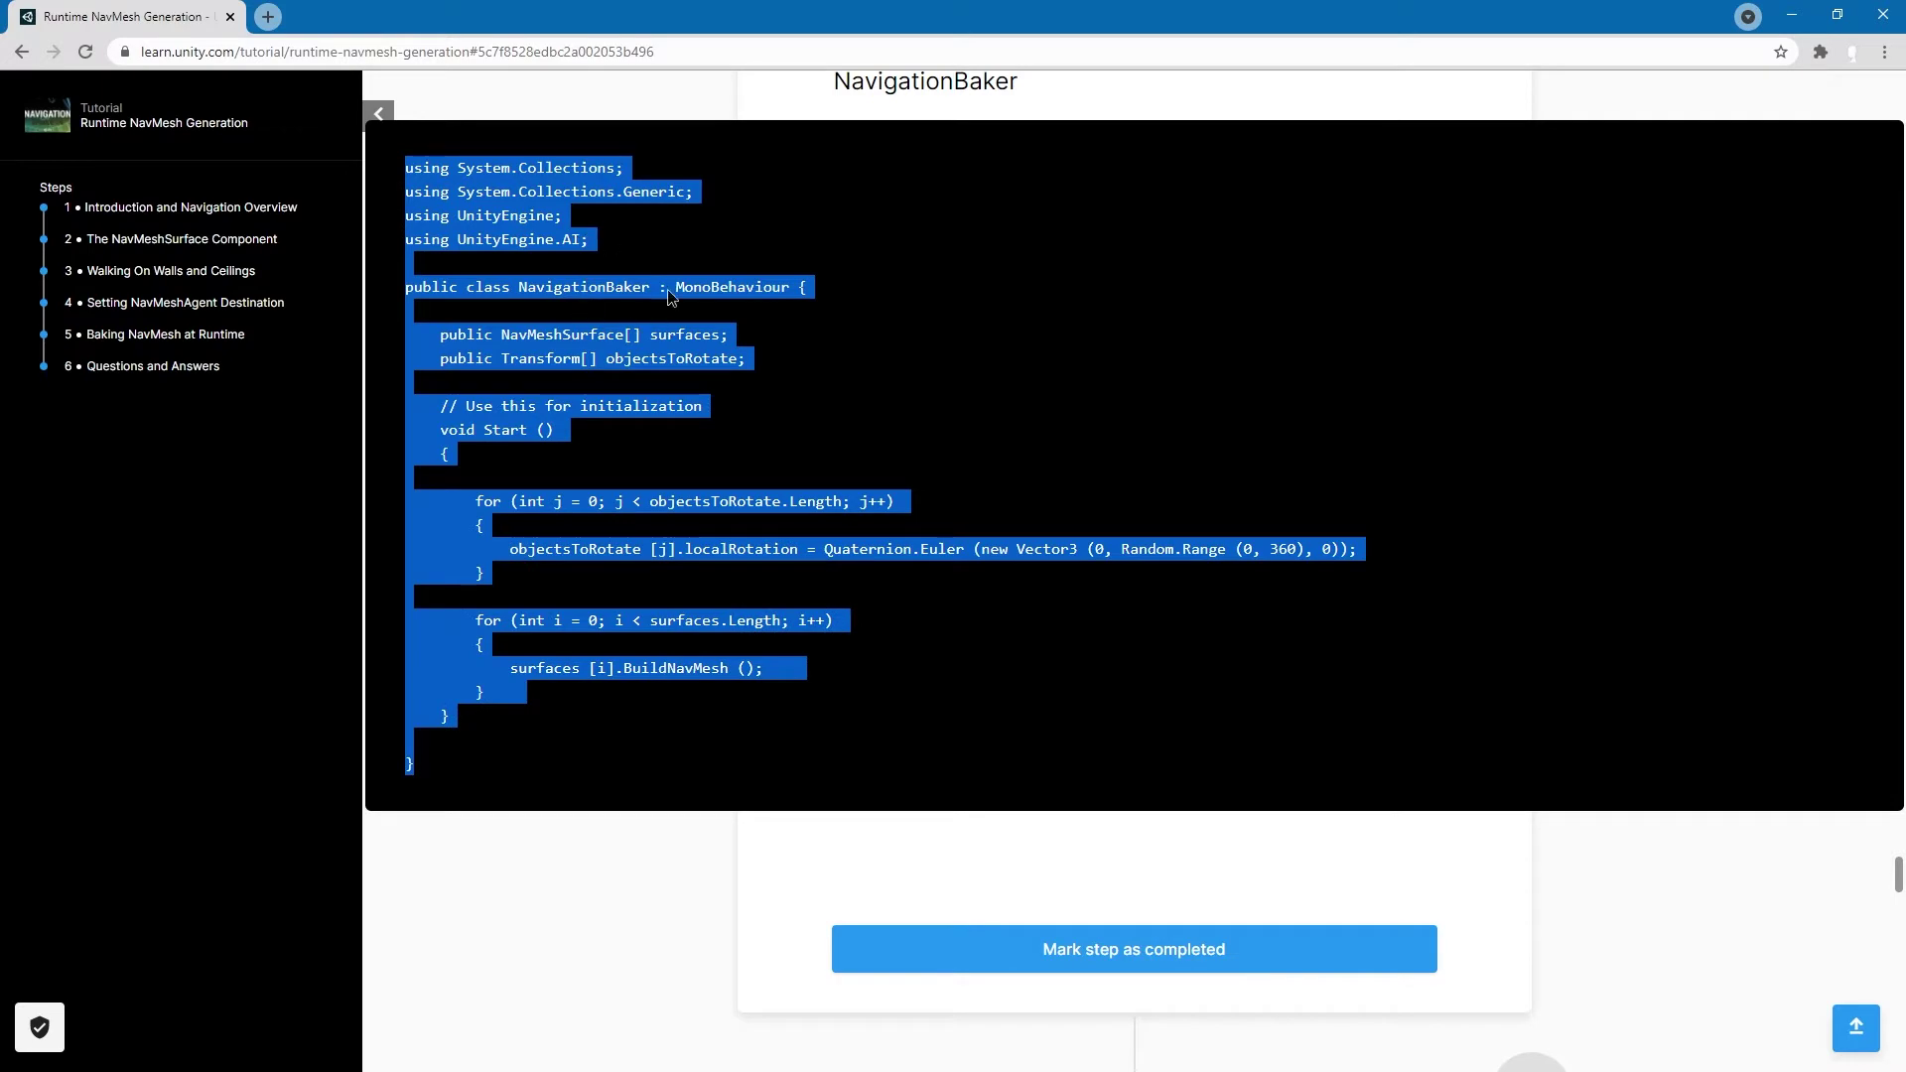
click(639, 295)
double_click(639, 295)
key(ctrl+c)
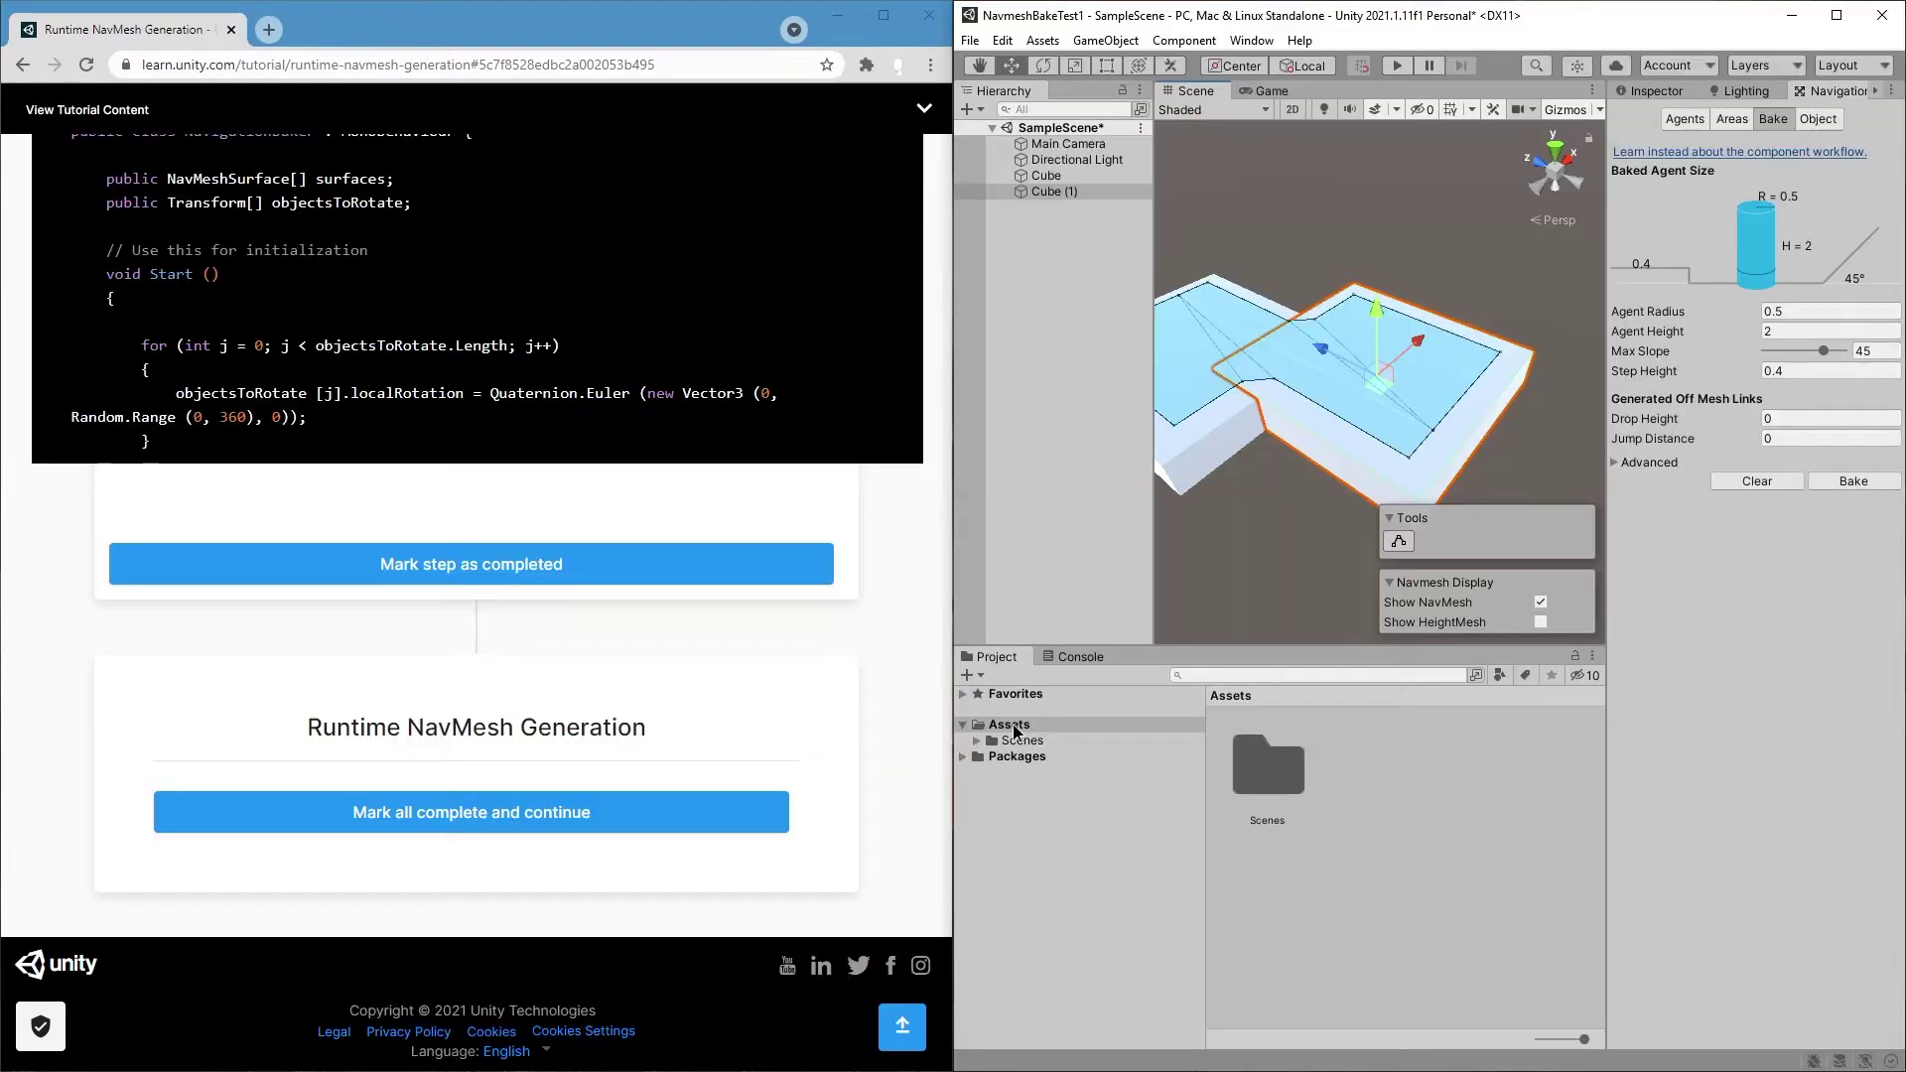
Create a C# script in Assets named NavigationBaker and open it in Visual Studio Code
click(1013, 724)
right_click(1444, 784)
mouse_move(1609, 286)
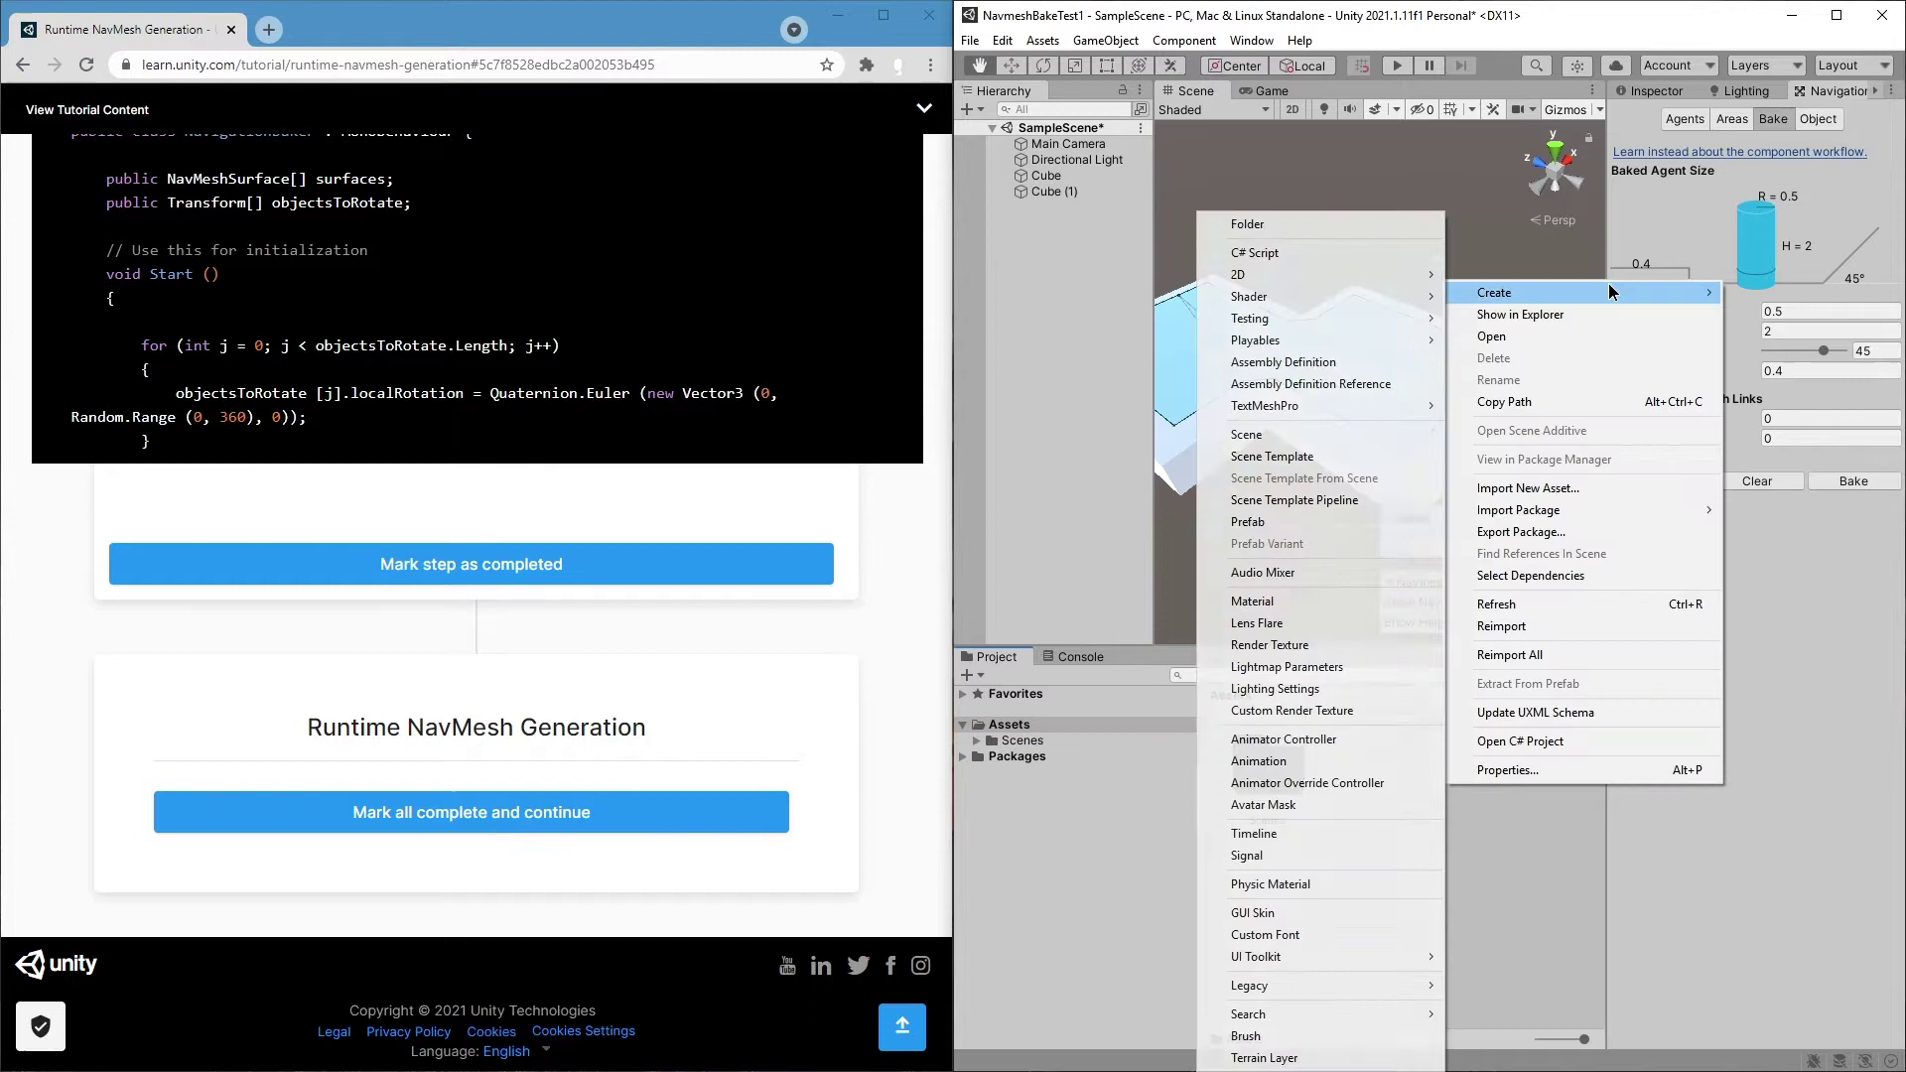
click(1348, 253)
key(ctrl+v)
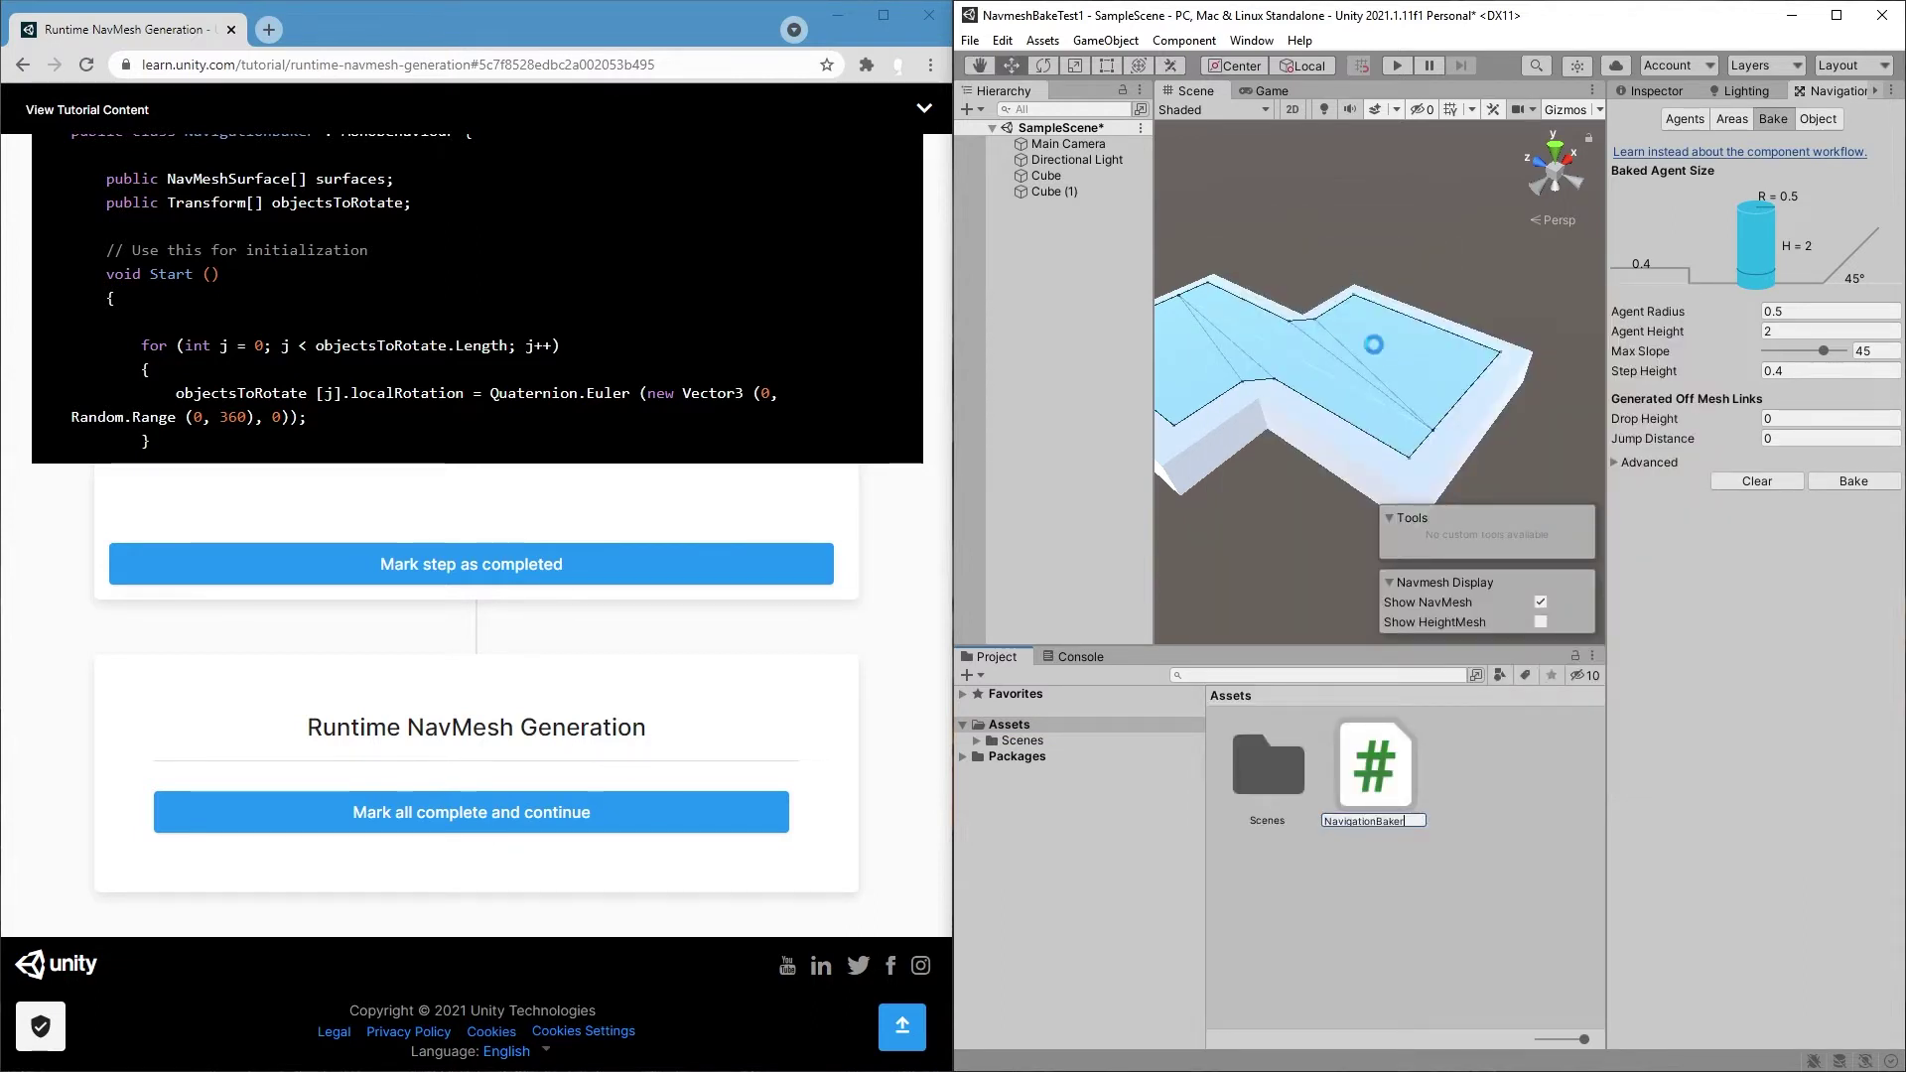
click(1367, 758)
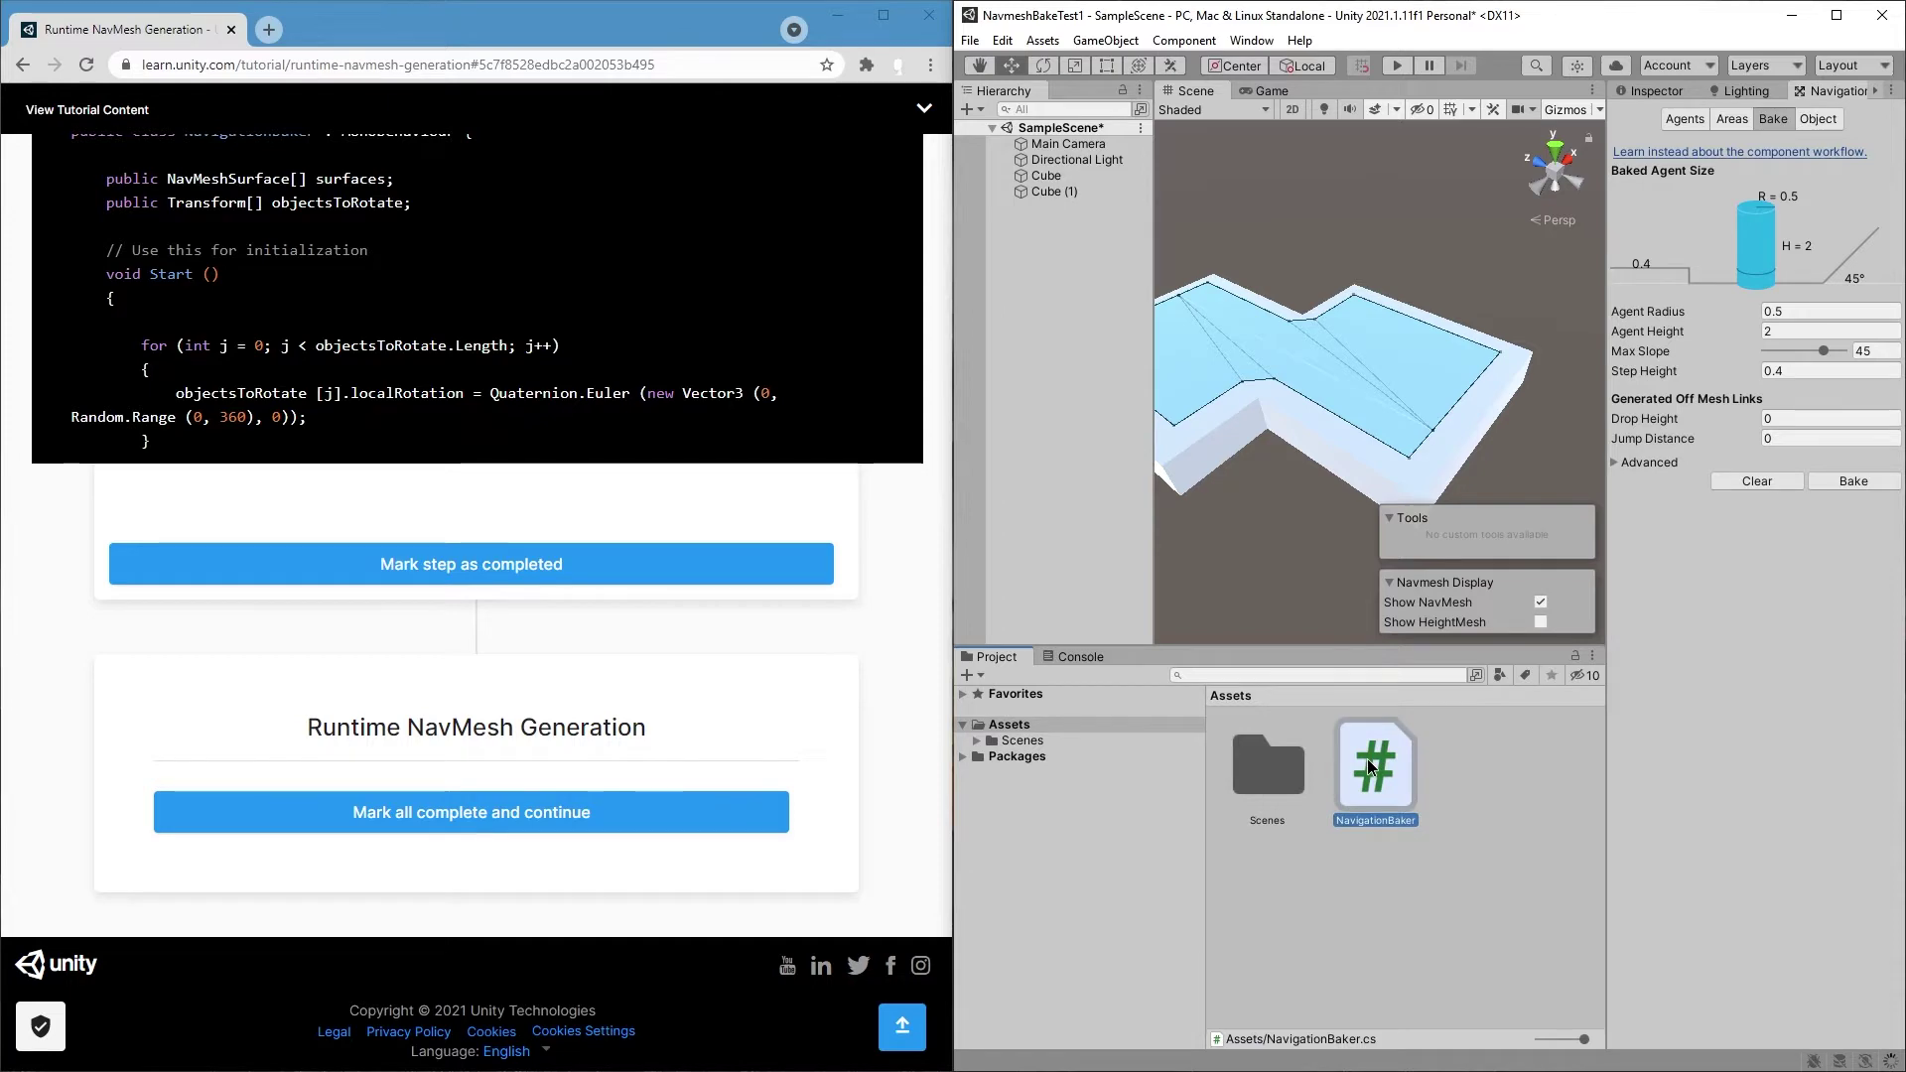
double_click(1367, 759)
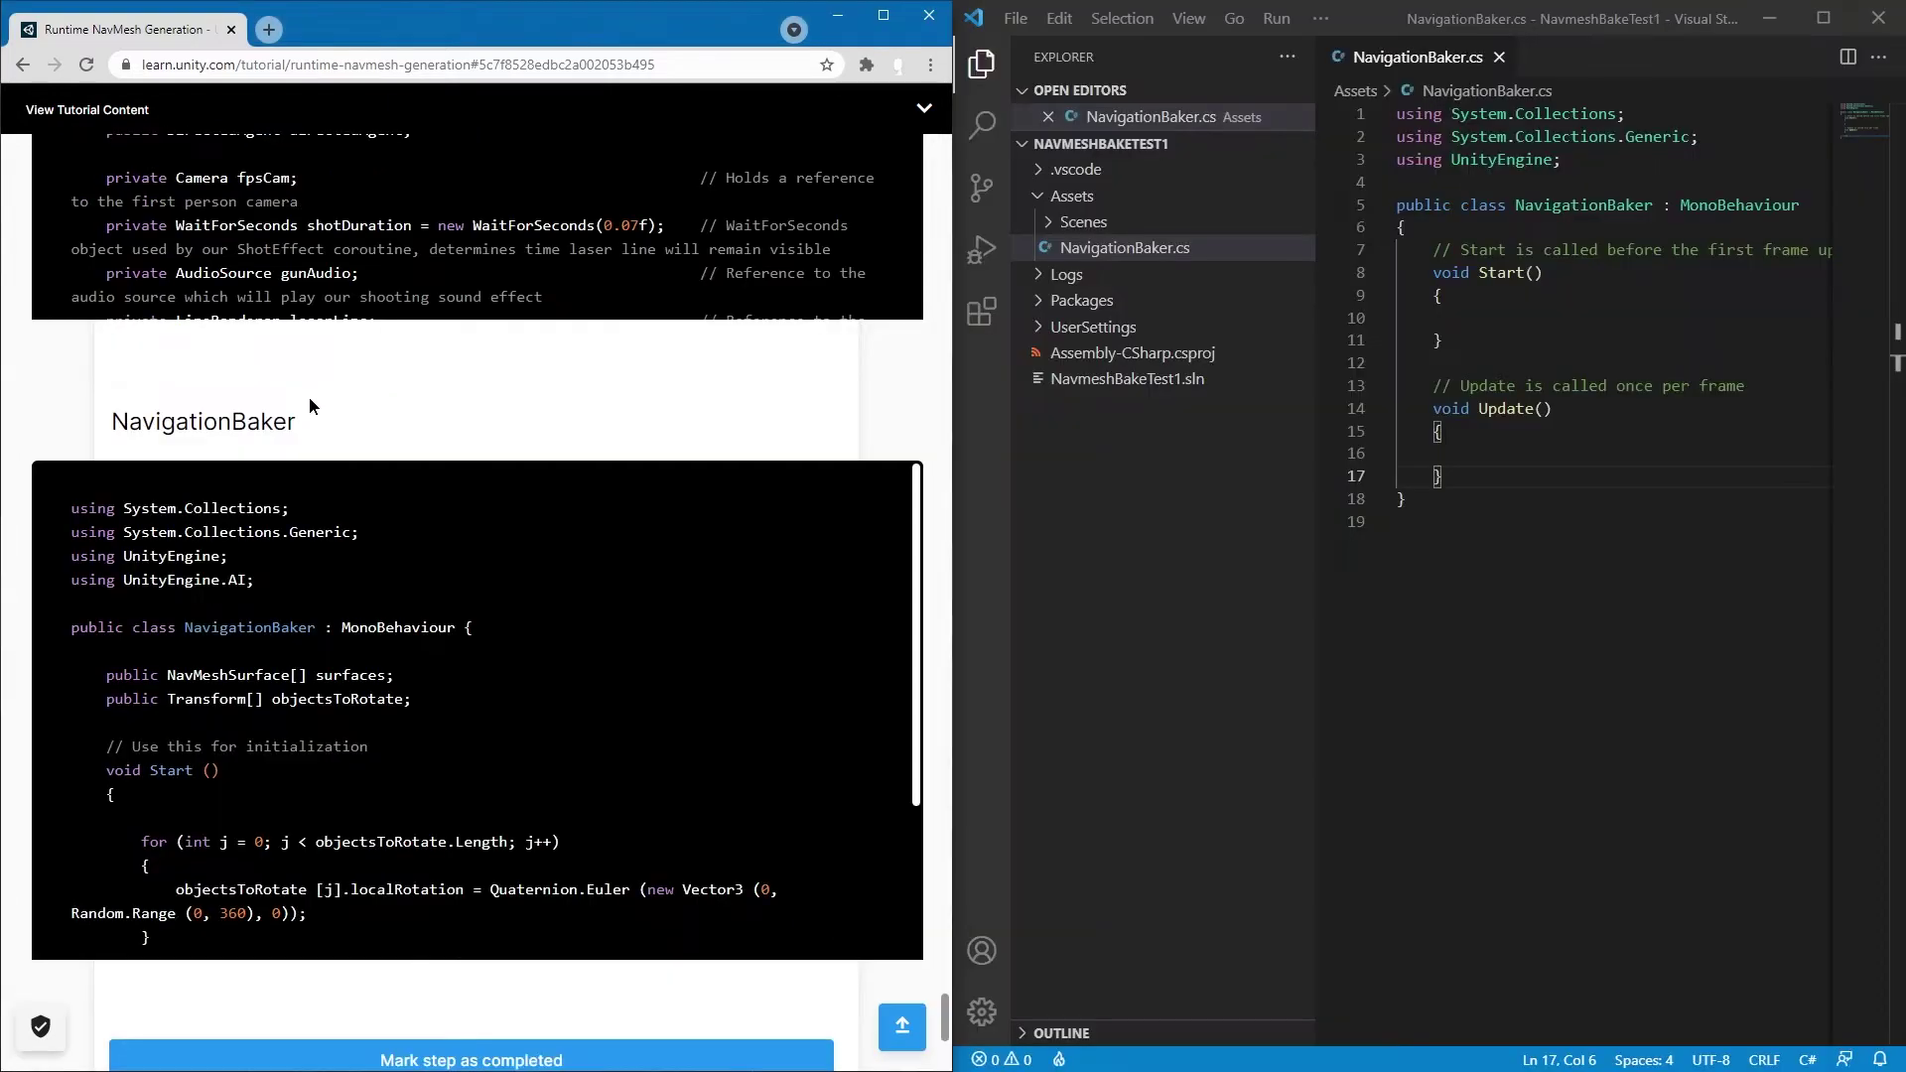
scroll(308, 396, down, 2)
Copy the full NavigationBaker code from the tutorial page
drag(72, 309, 483, 431)
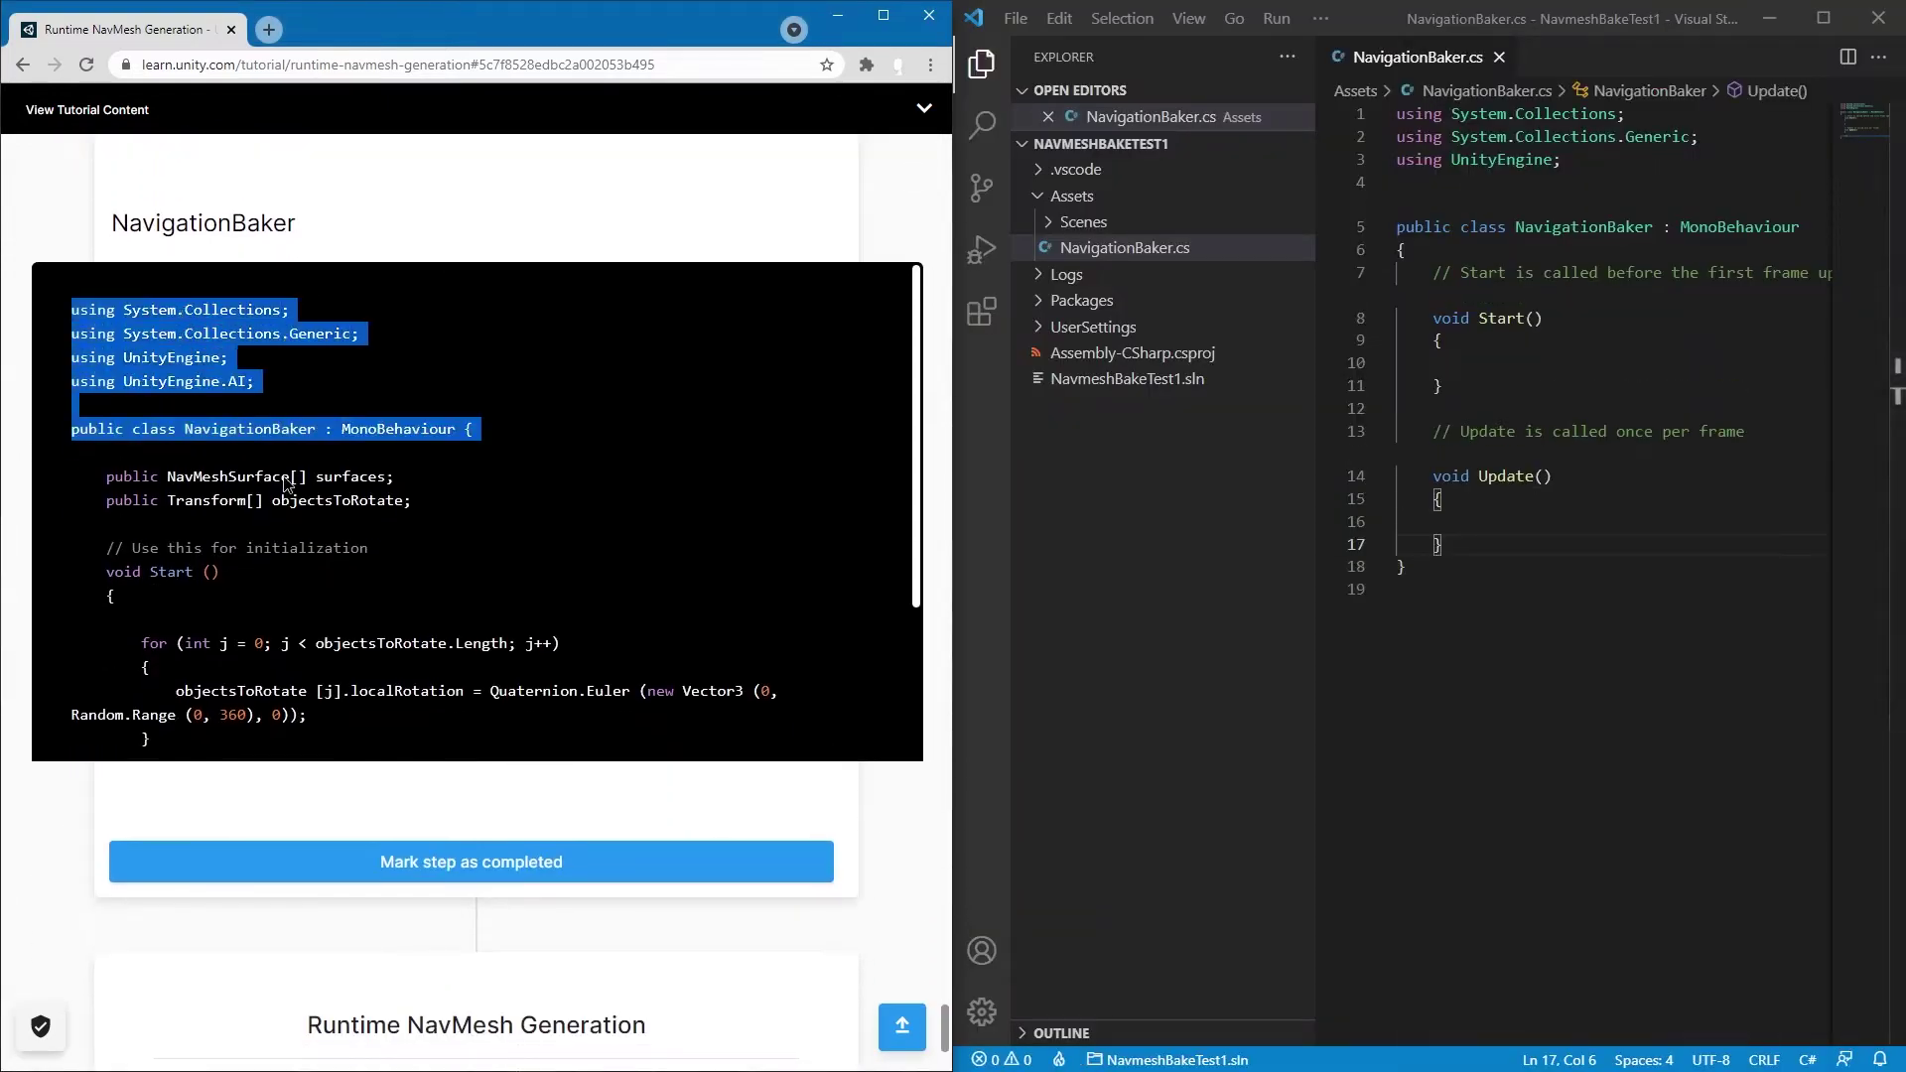
shift+click(316, 715)
scroll(288, 685, down, 2)
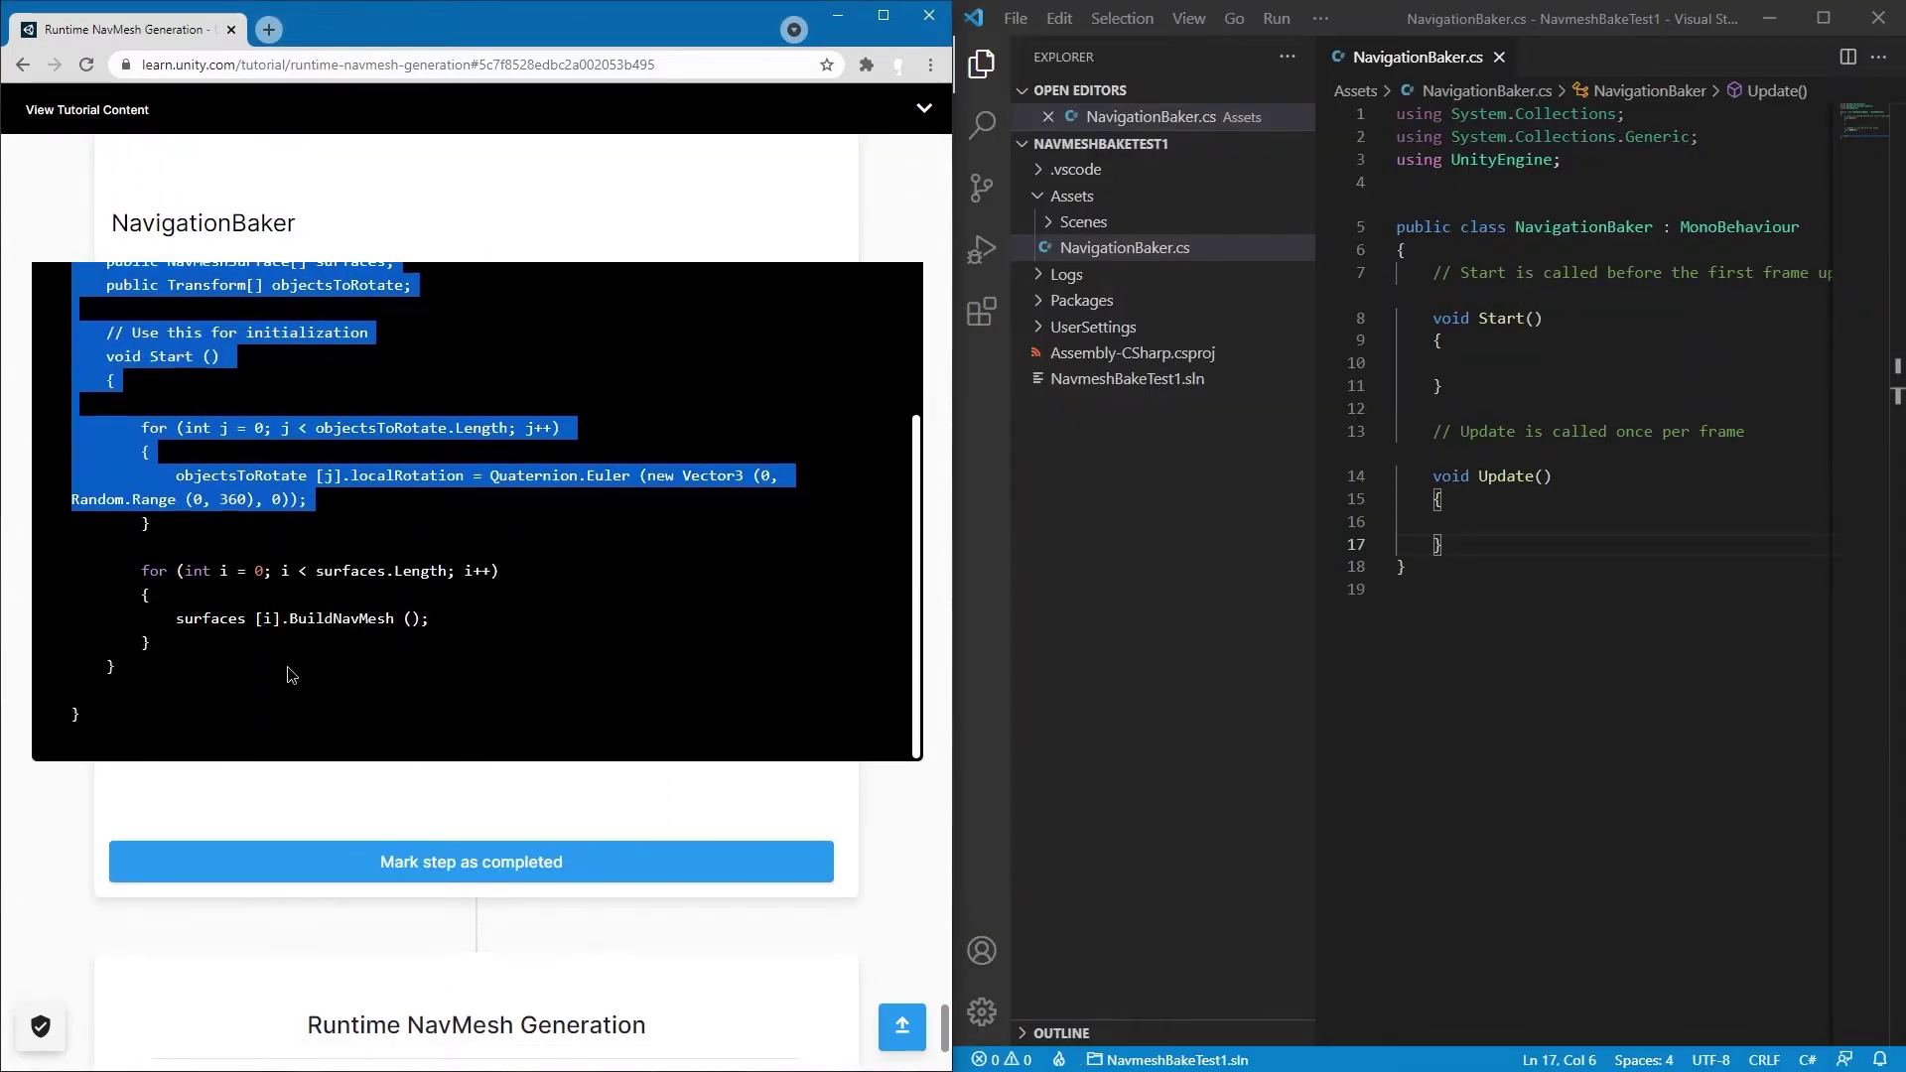
shift+click(143, 714)
key(ctrl+c)
Replace NavigationBaker.cs contents with the tutorial code, save, and clear Unity's baked navmesh
click(1353, 375)
key(ctrl+a)
key(ctrl+v)
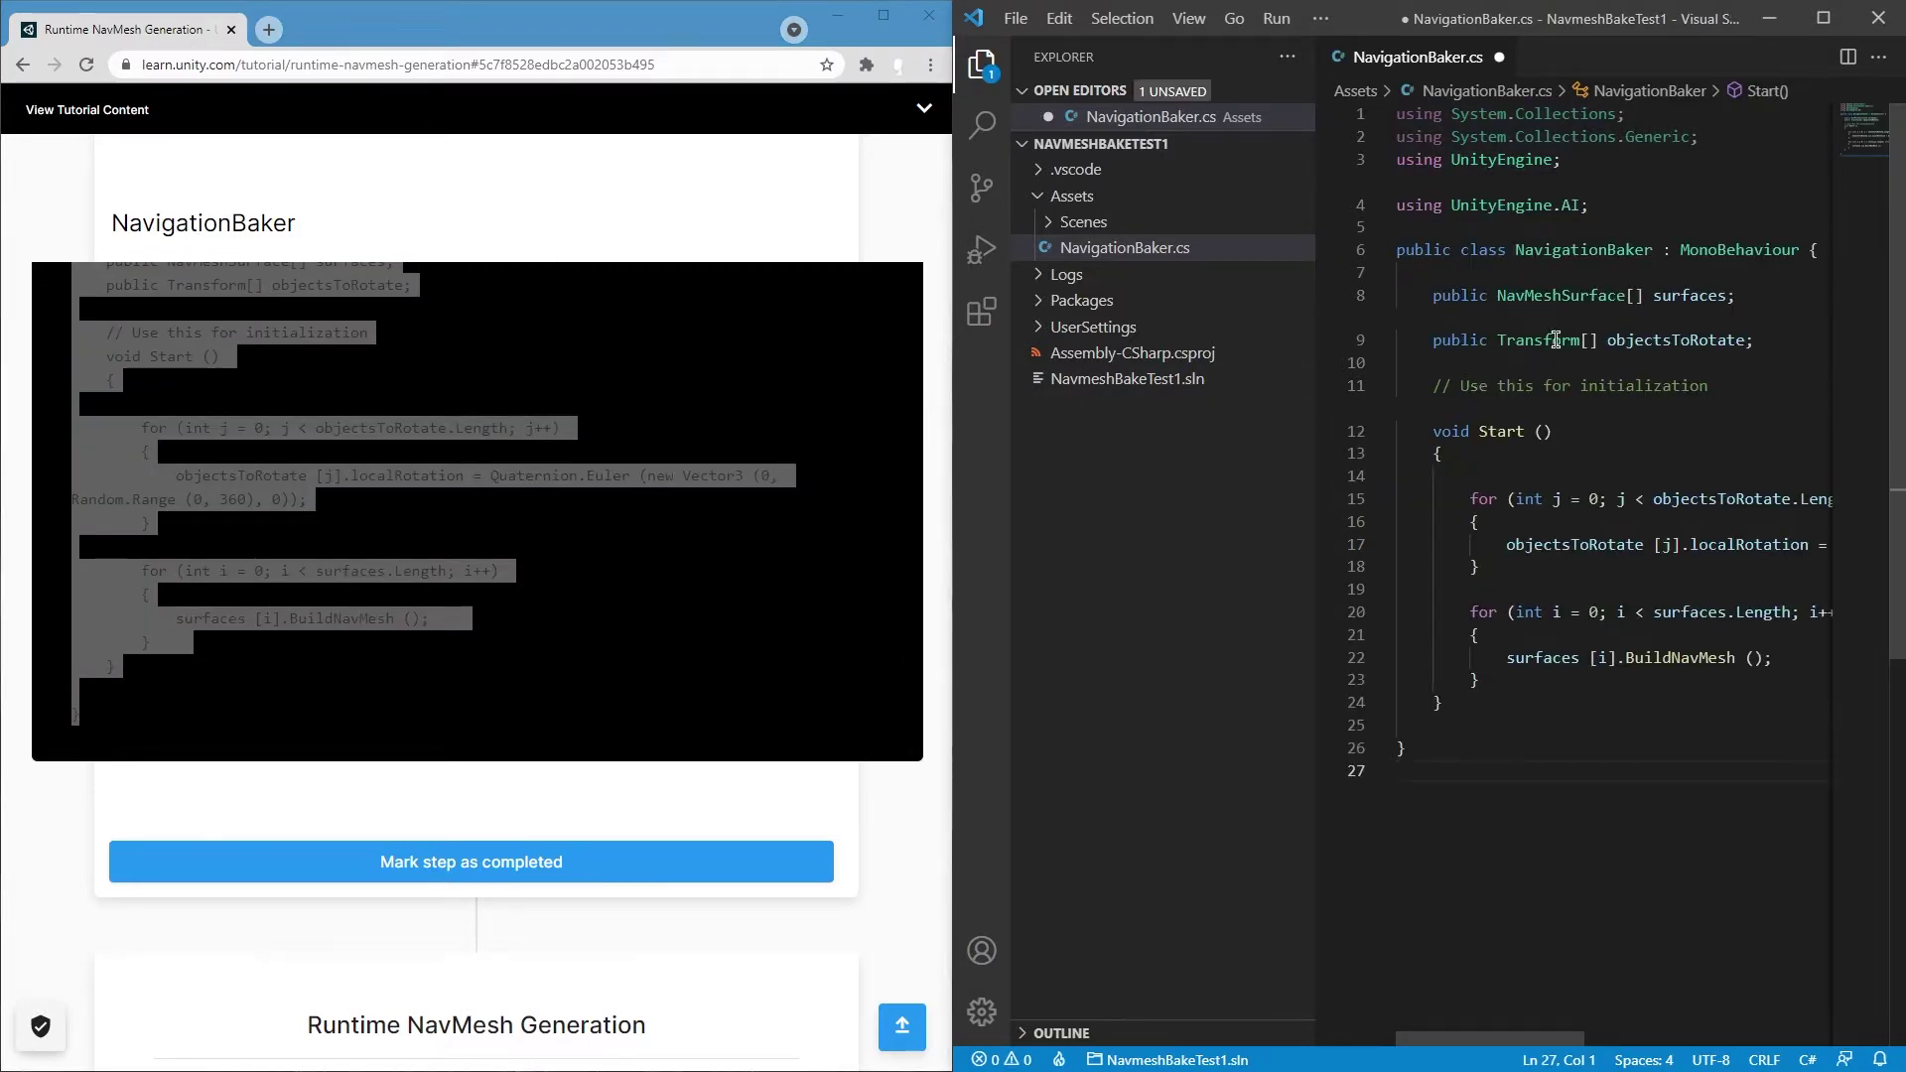
key(ctrl+b)
ctrl+scroll(1317, 588, down, 5)
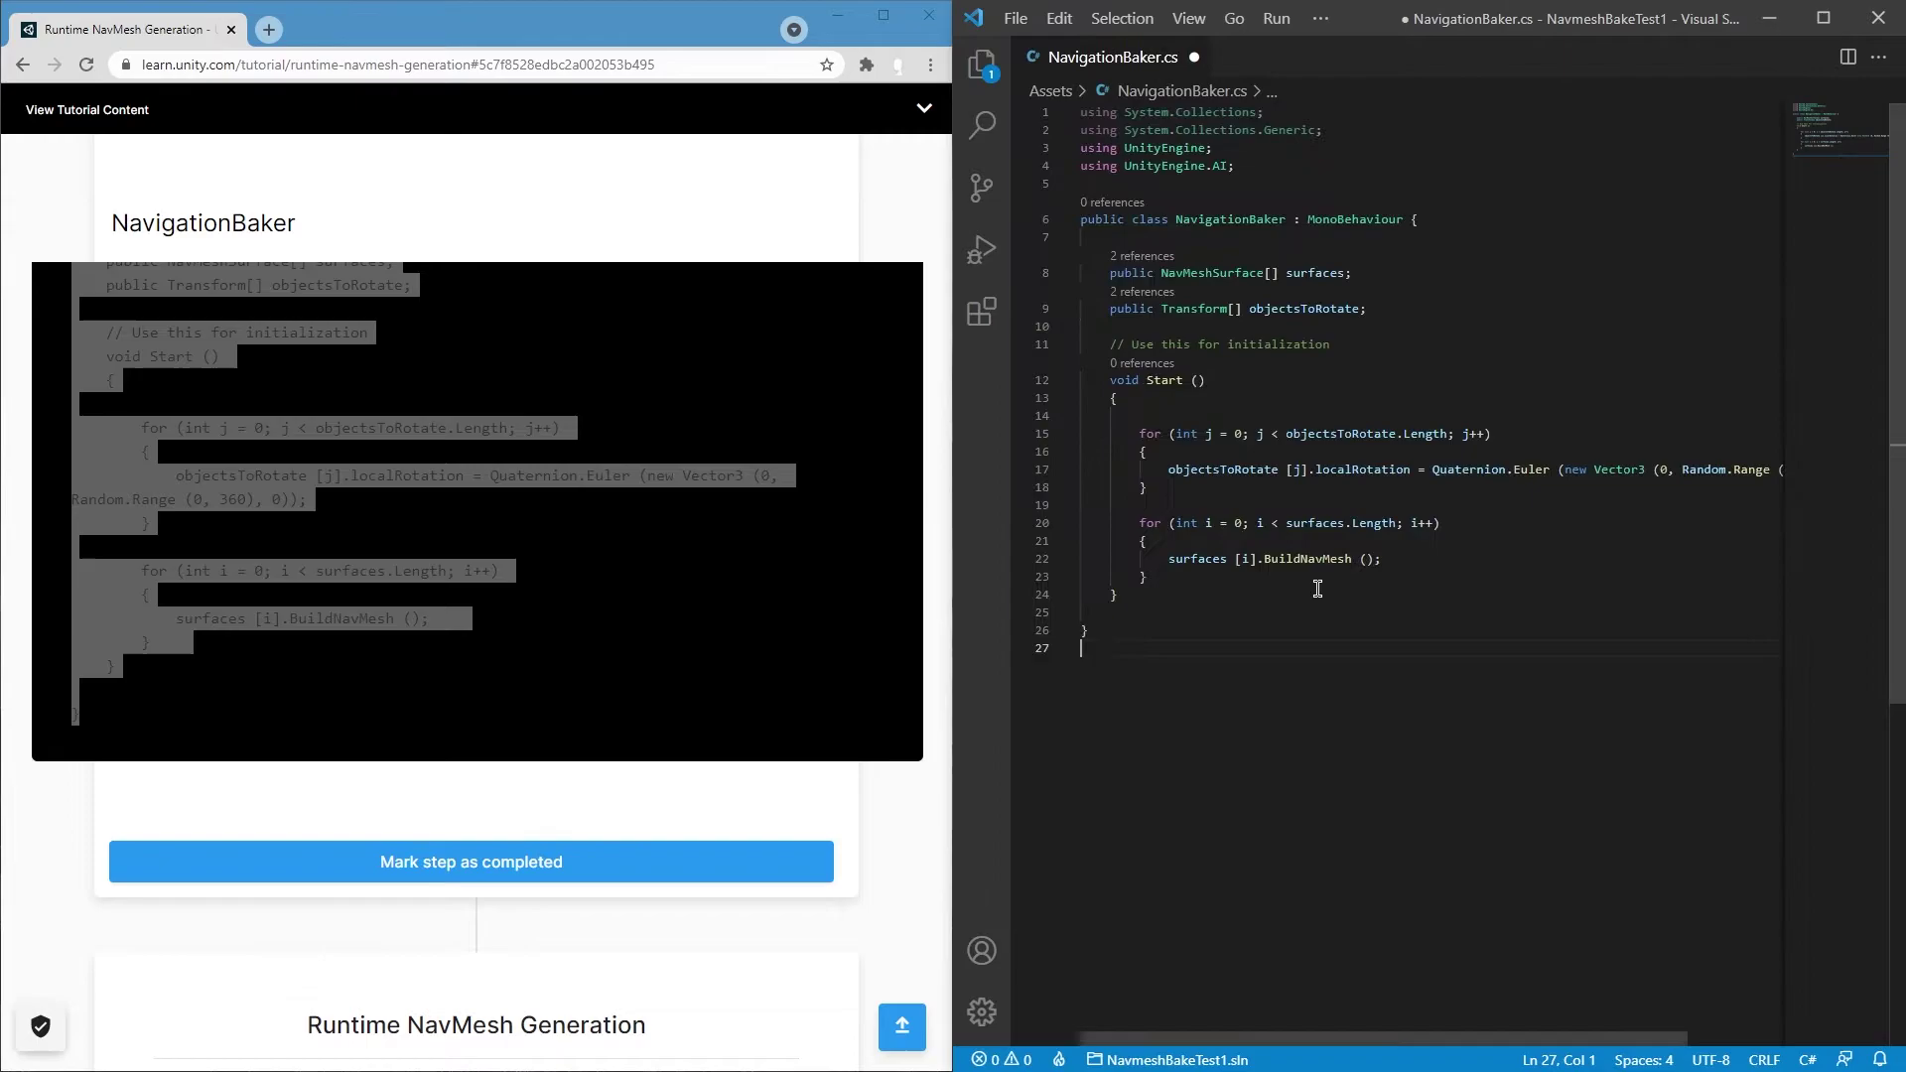
key(ctrl+s)
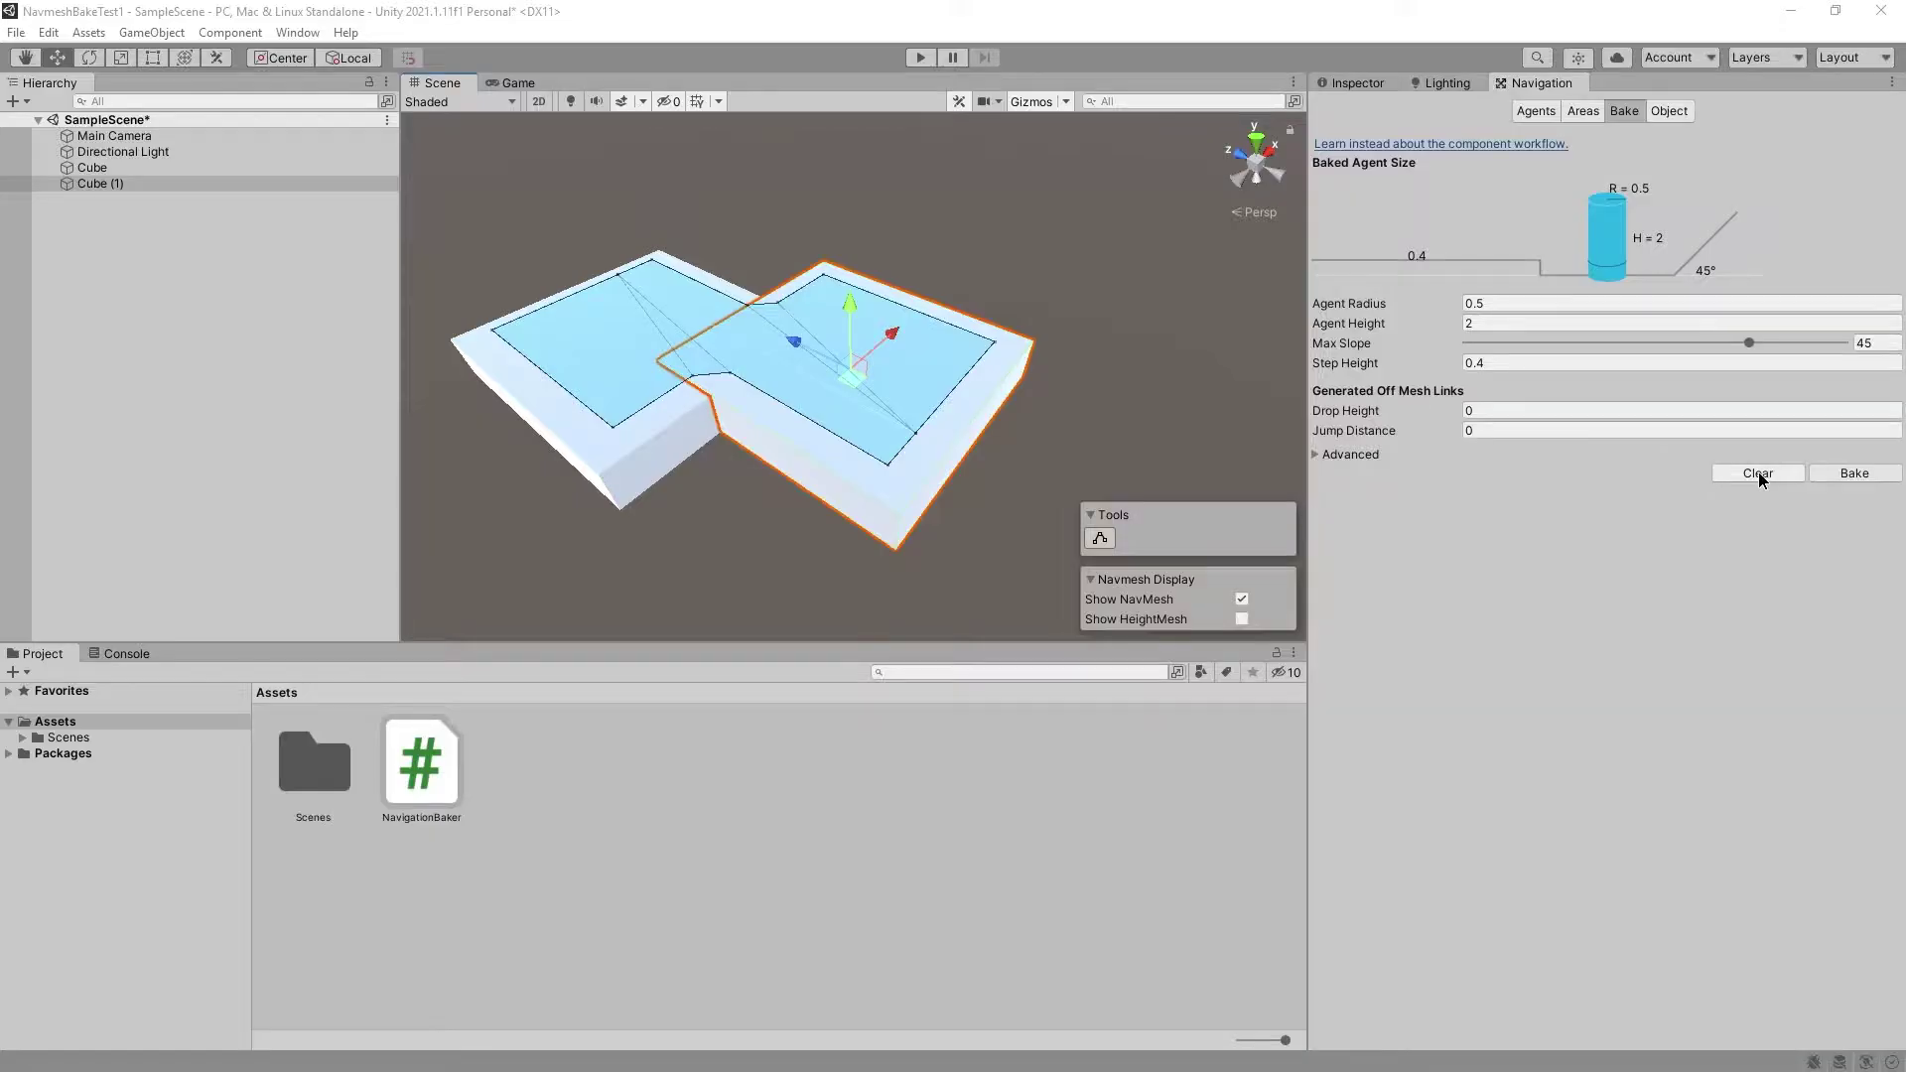
click(1757, 474)
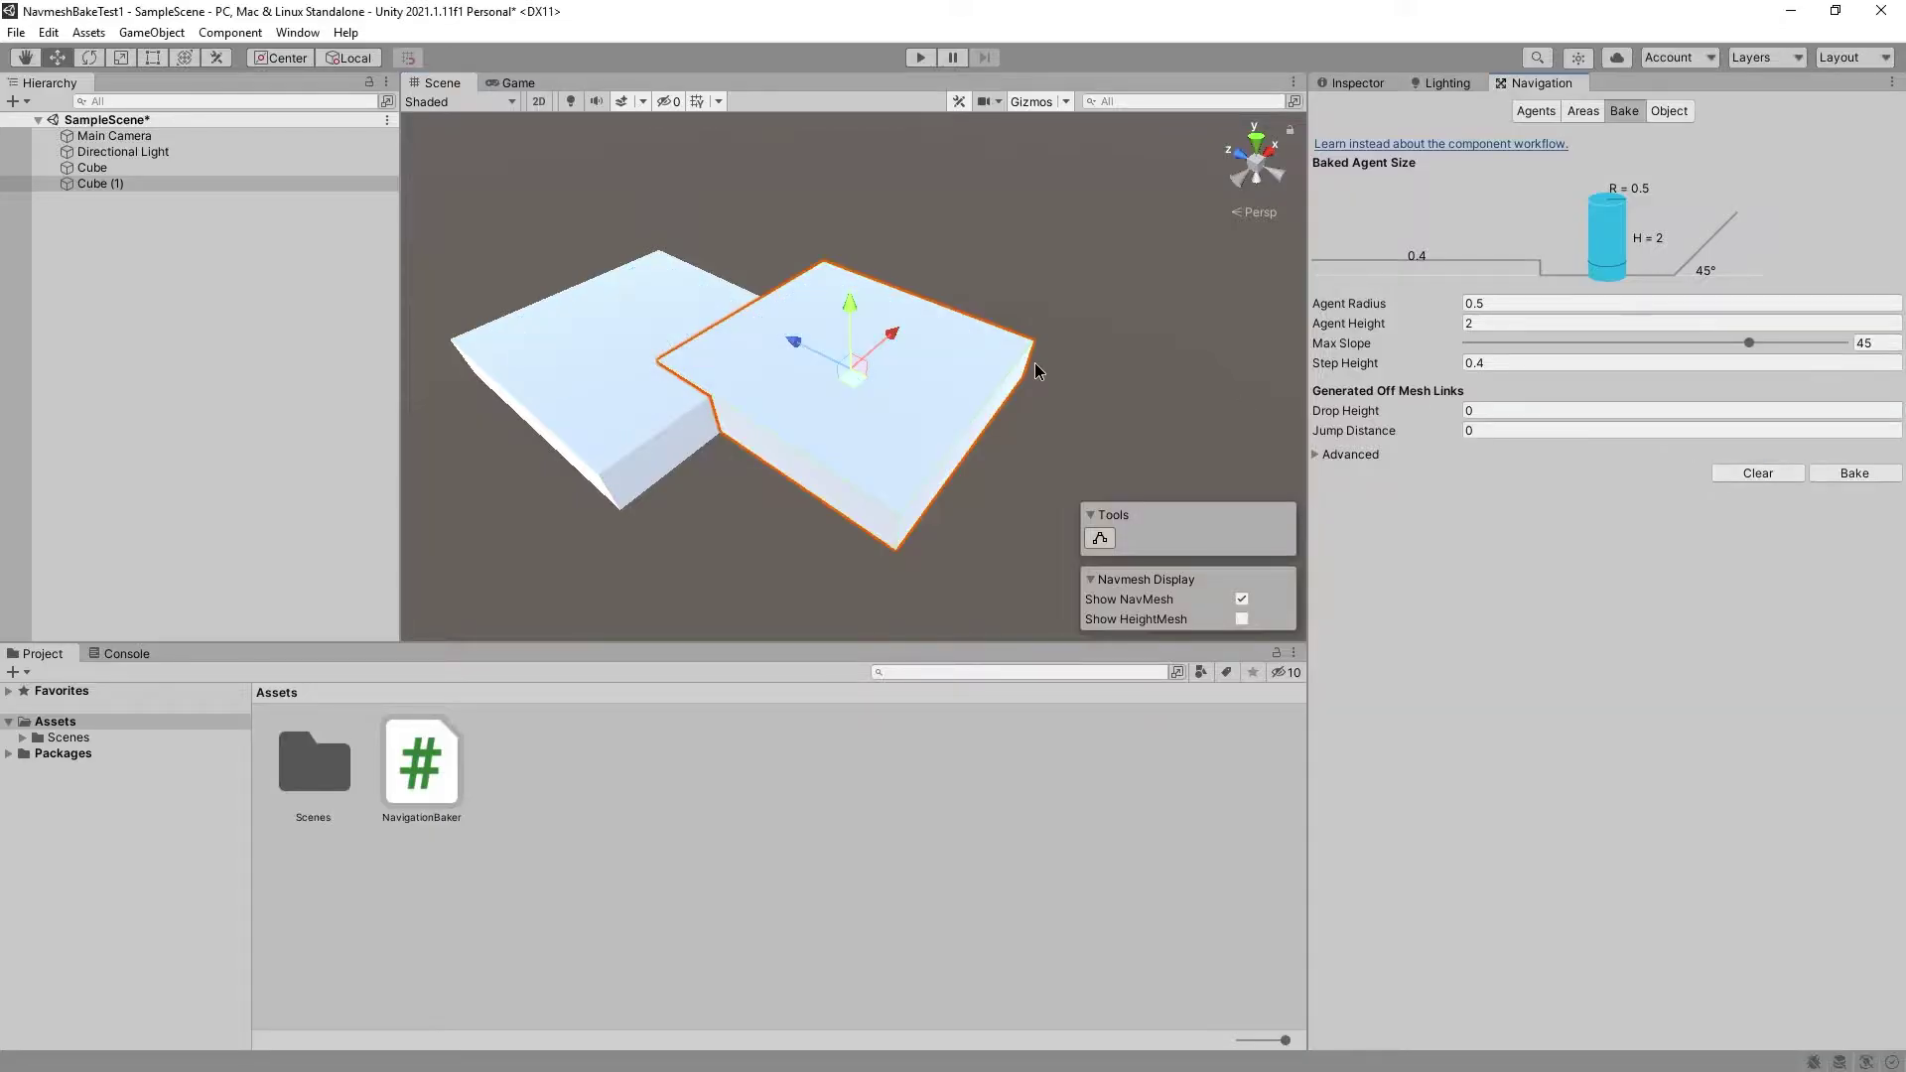
Play-test the scene and check the Scene view for a navmesh
click(923, 58)
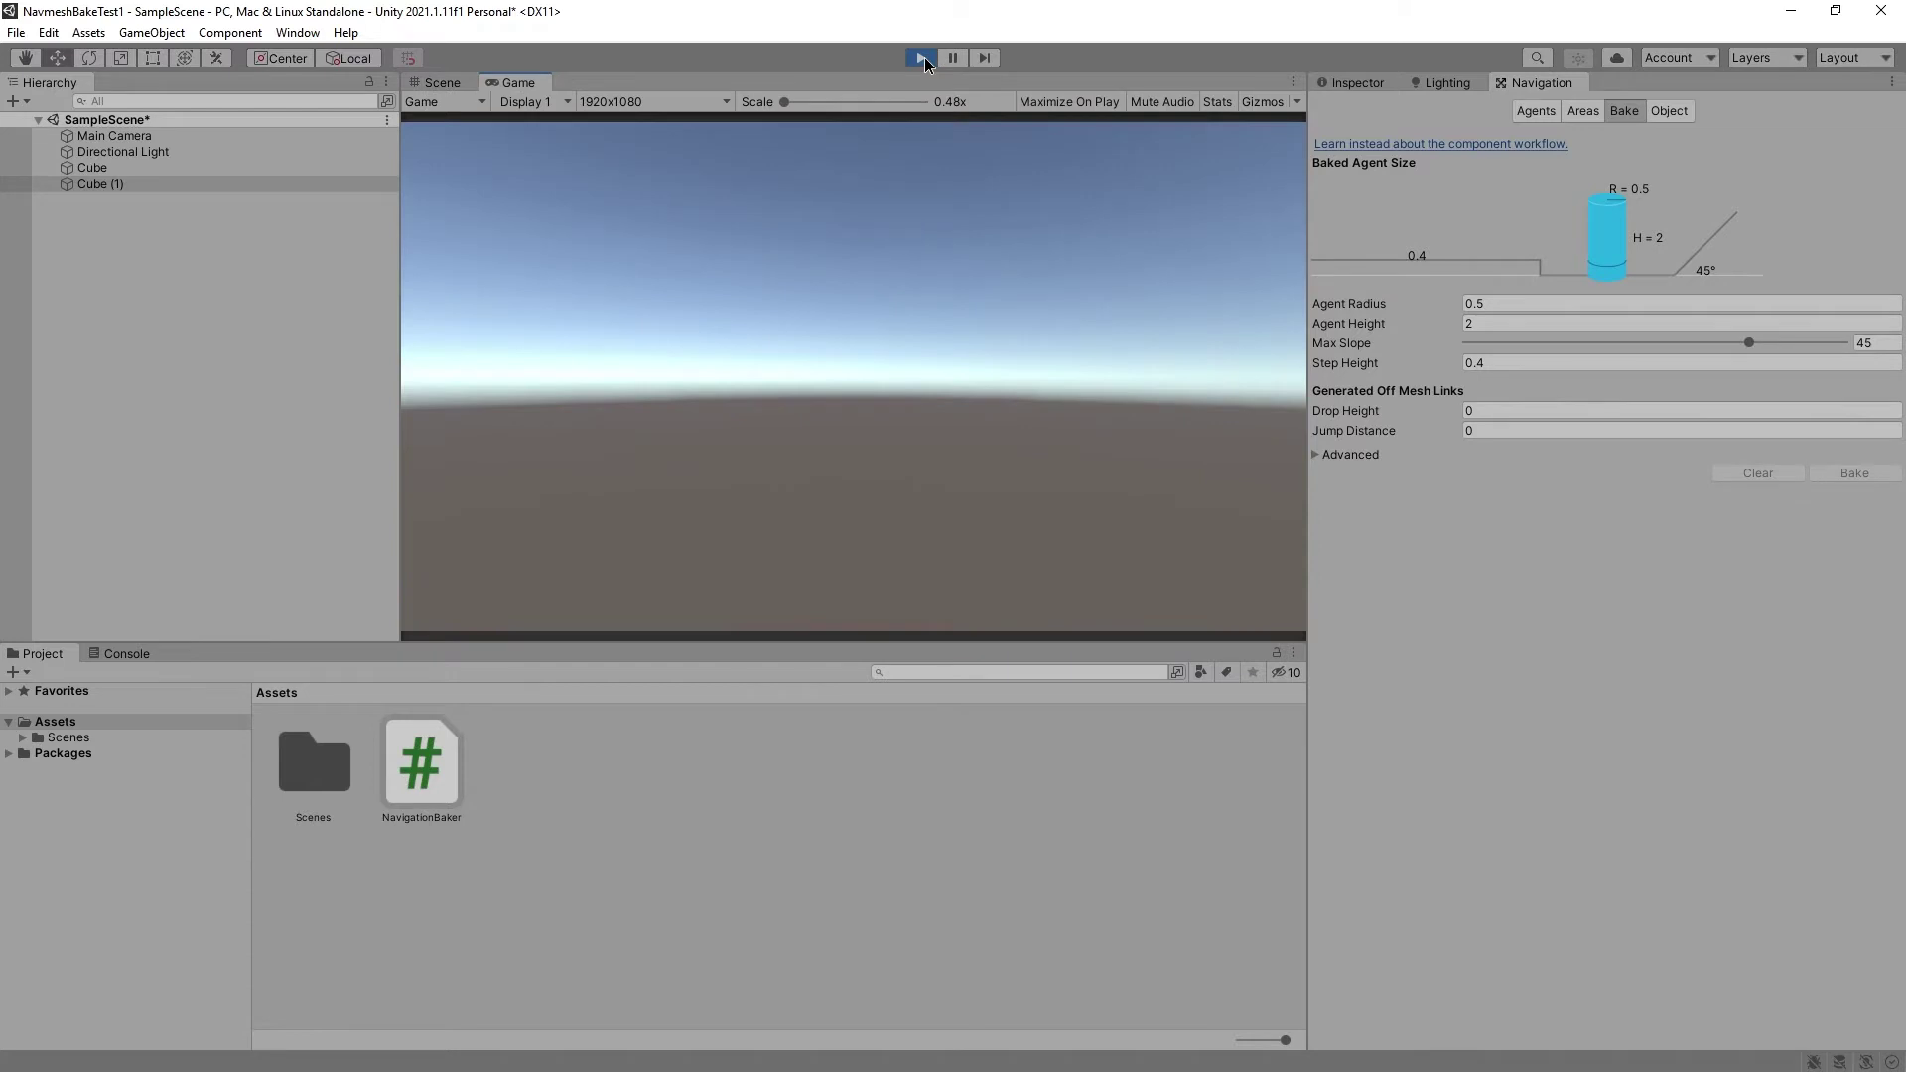
click(438, 83)
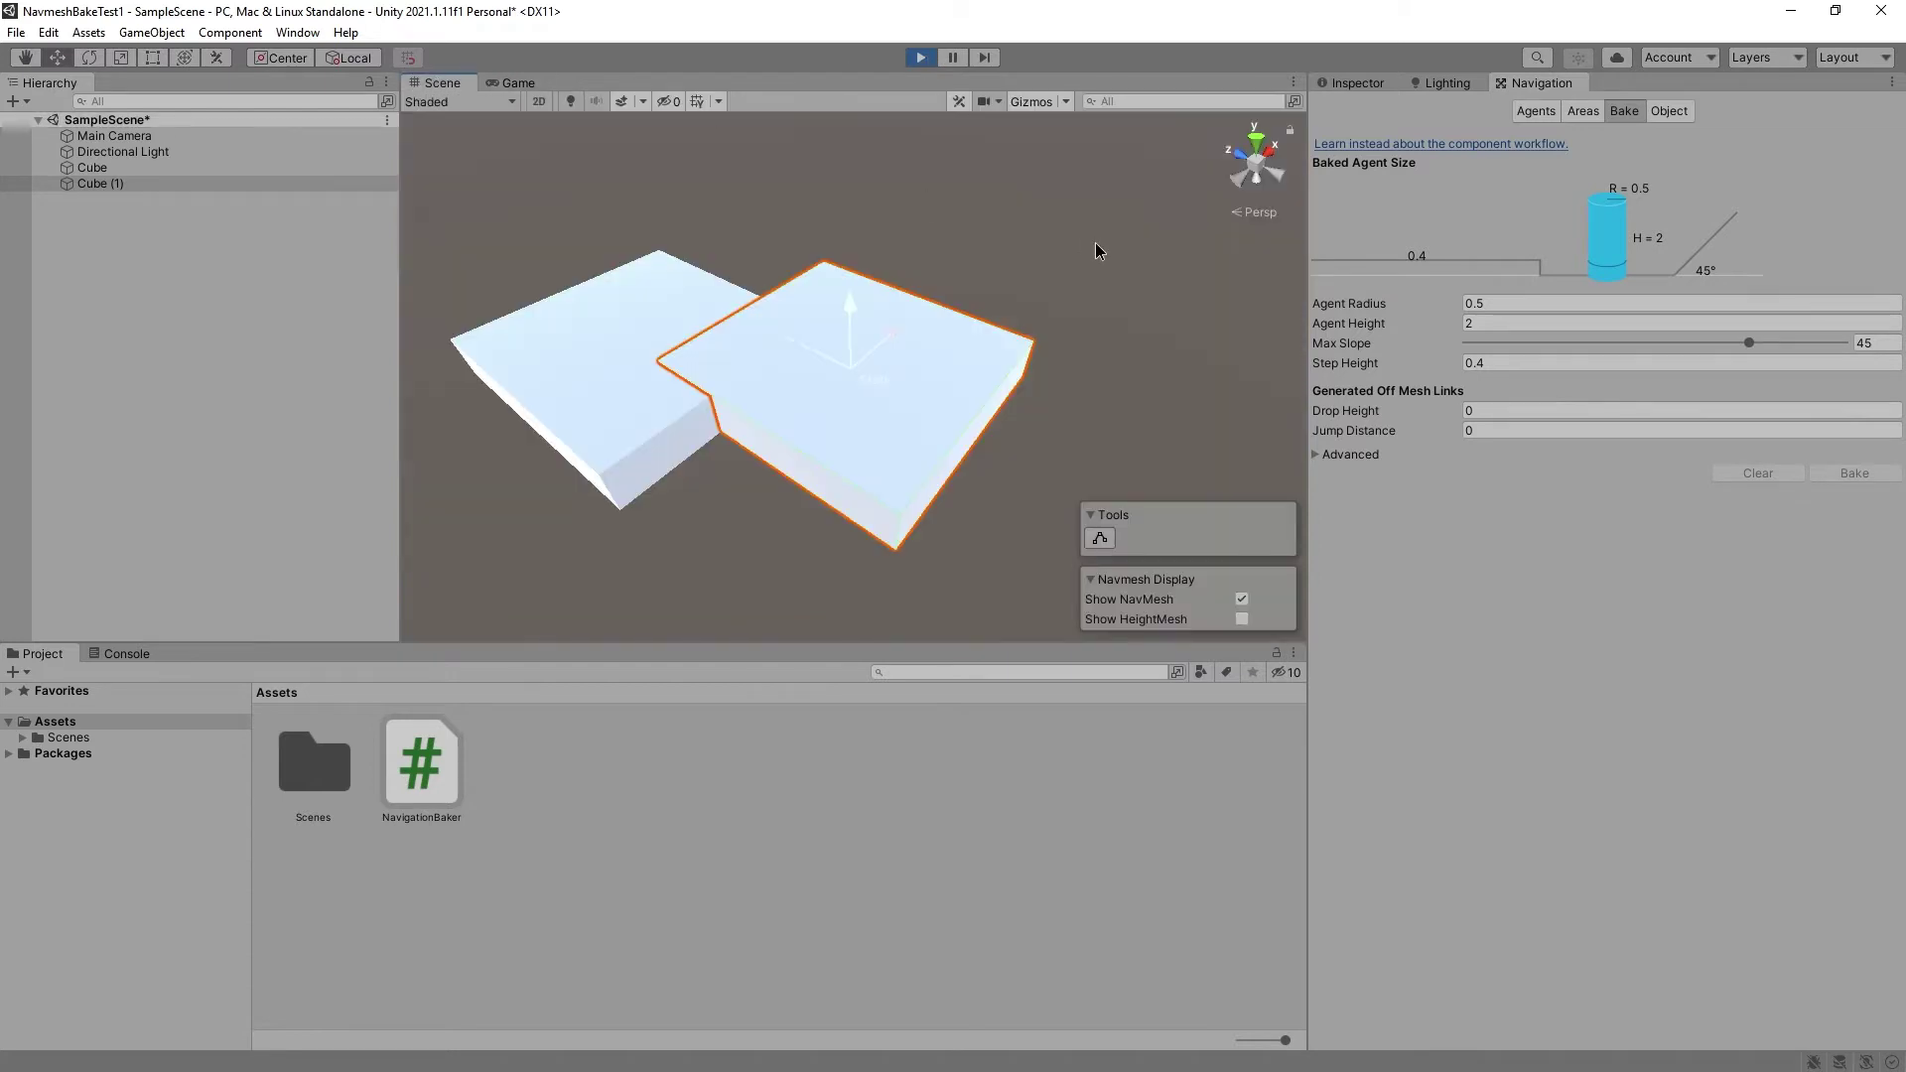
click(921, 58)
Attach NavigationBaker.cs to the Main Camera and play-test again, still finding no navmesh
drag(435, 765, 109, 142)
click(920, 58)
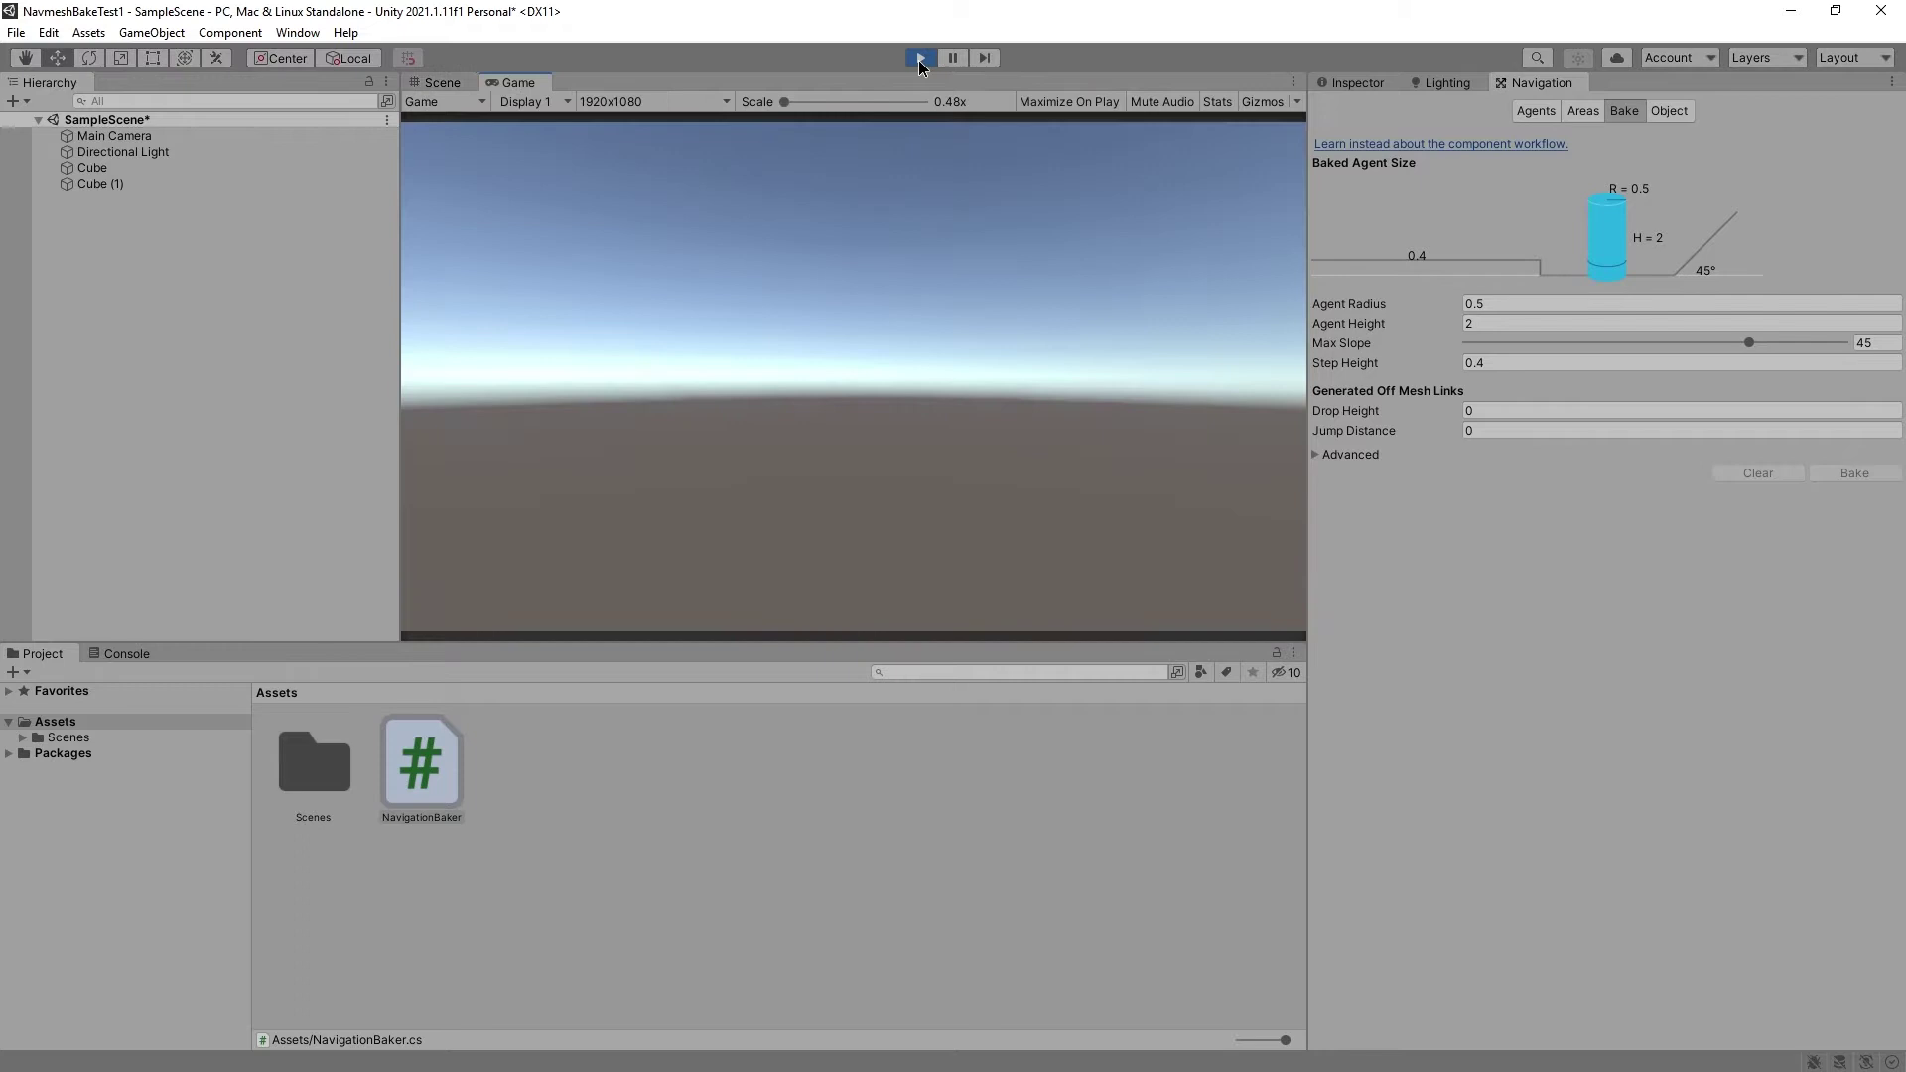
click(442, 83)
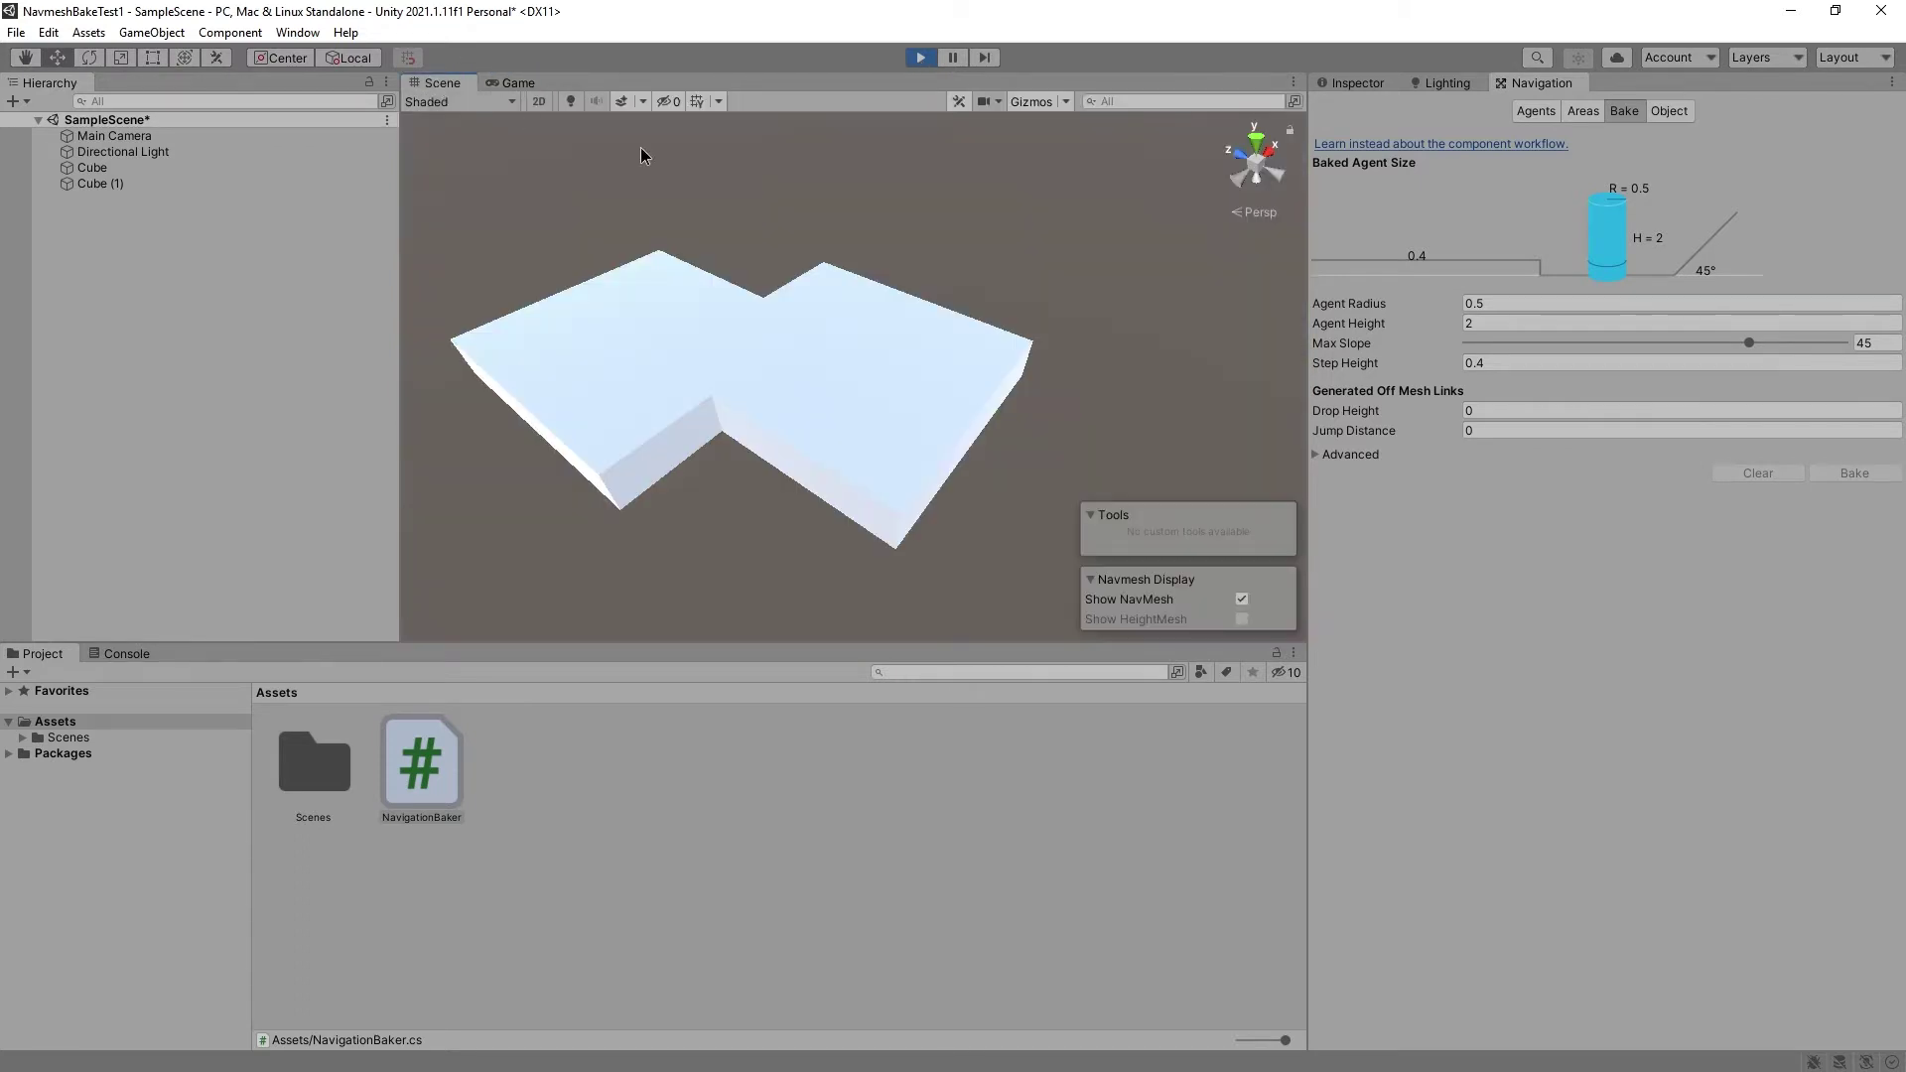
click(922, 58)
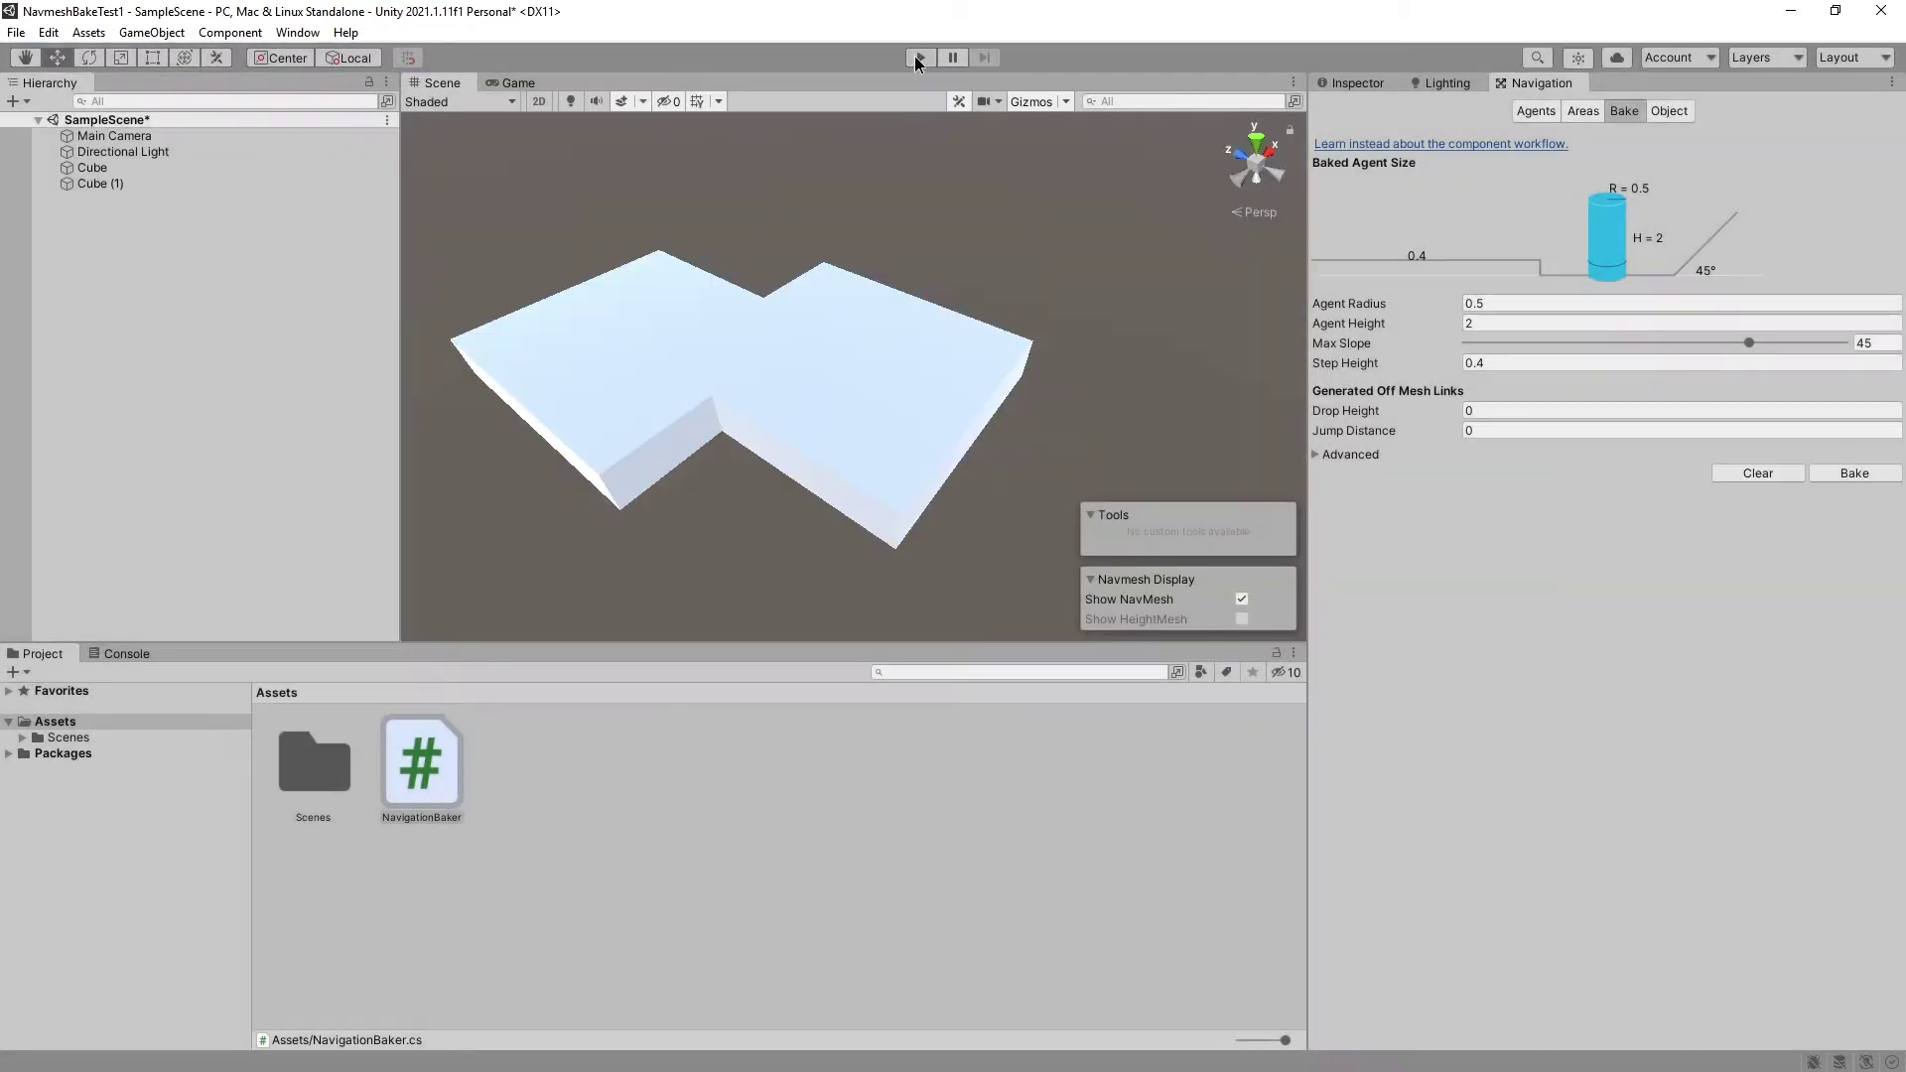
Add Cube (1) to the Main Camera's Objects To Rotate list and test the rotation
click(117, 136)
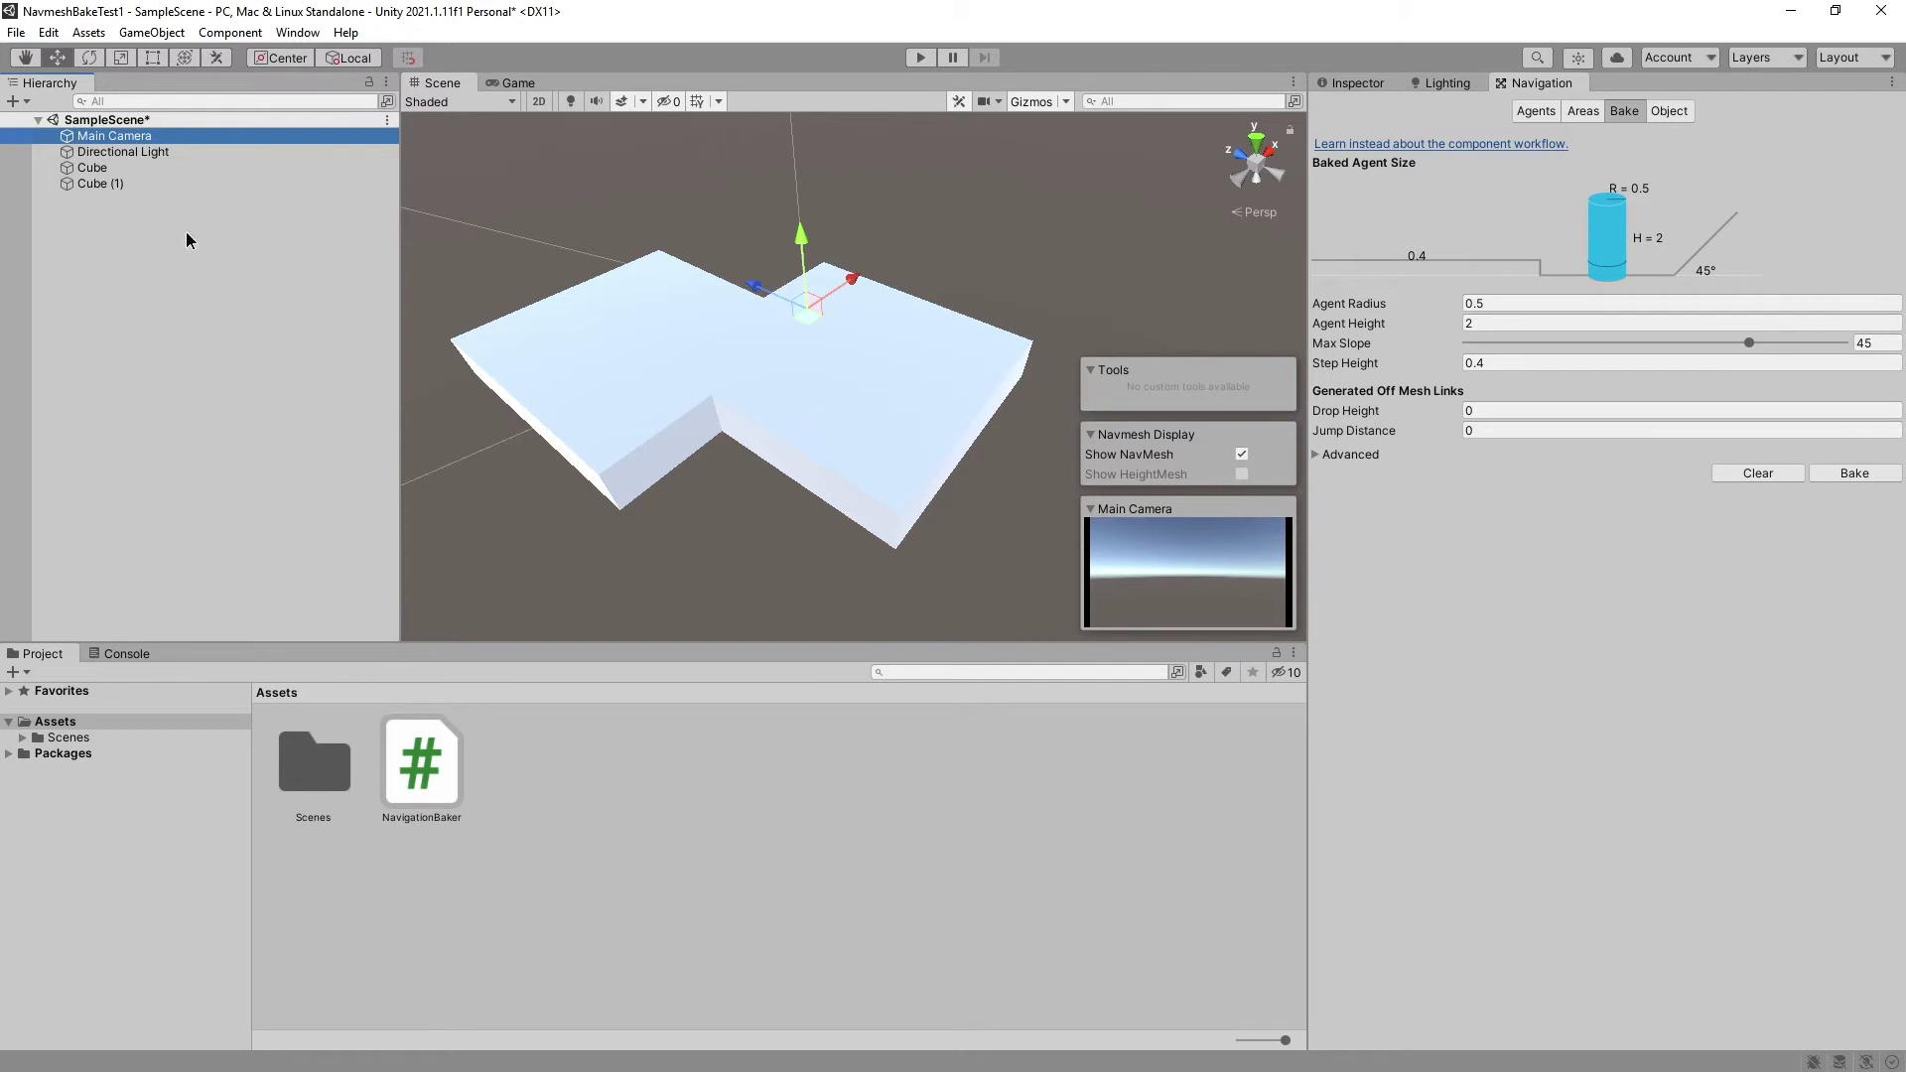
click(1356, 83)
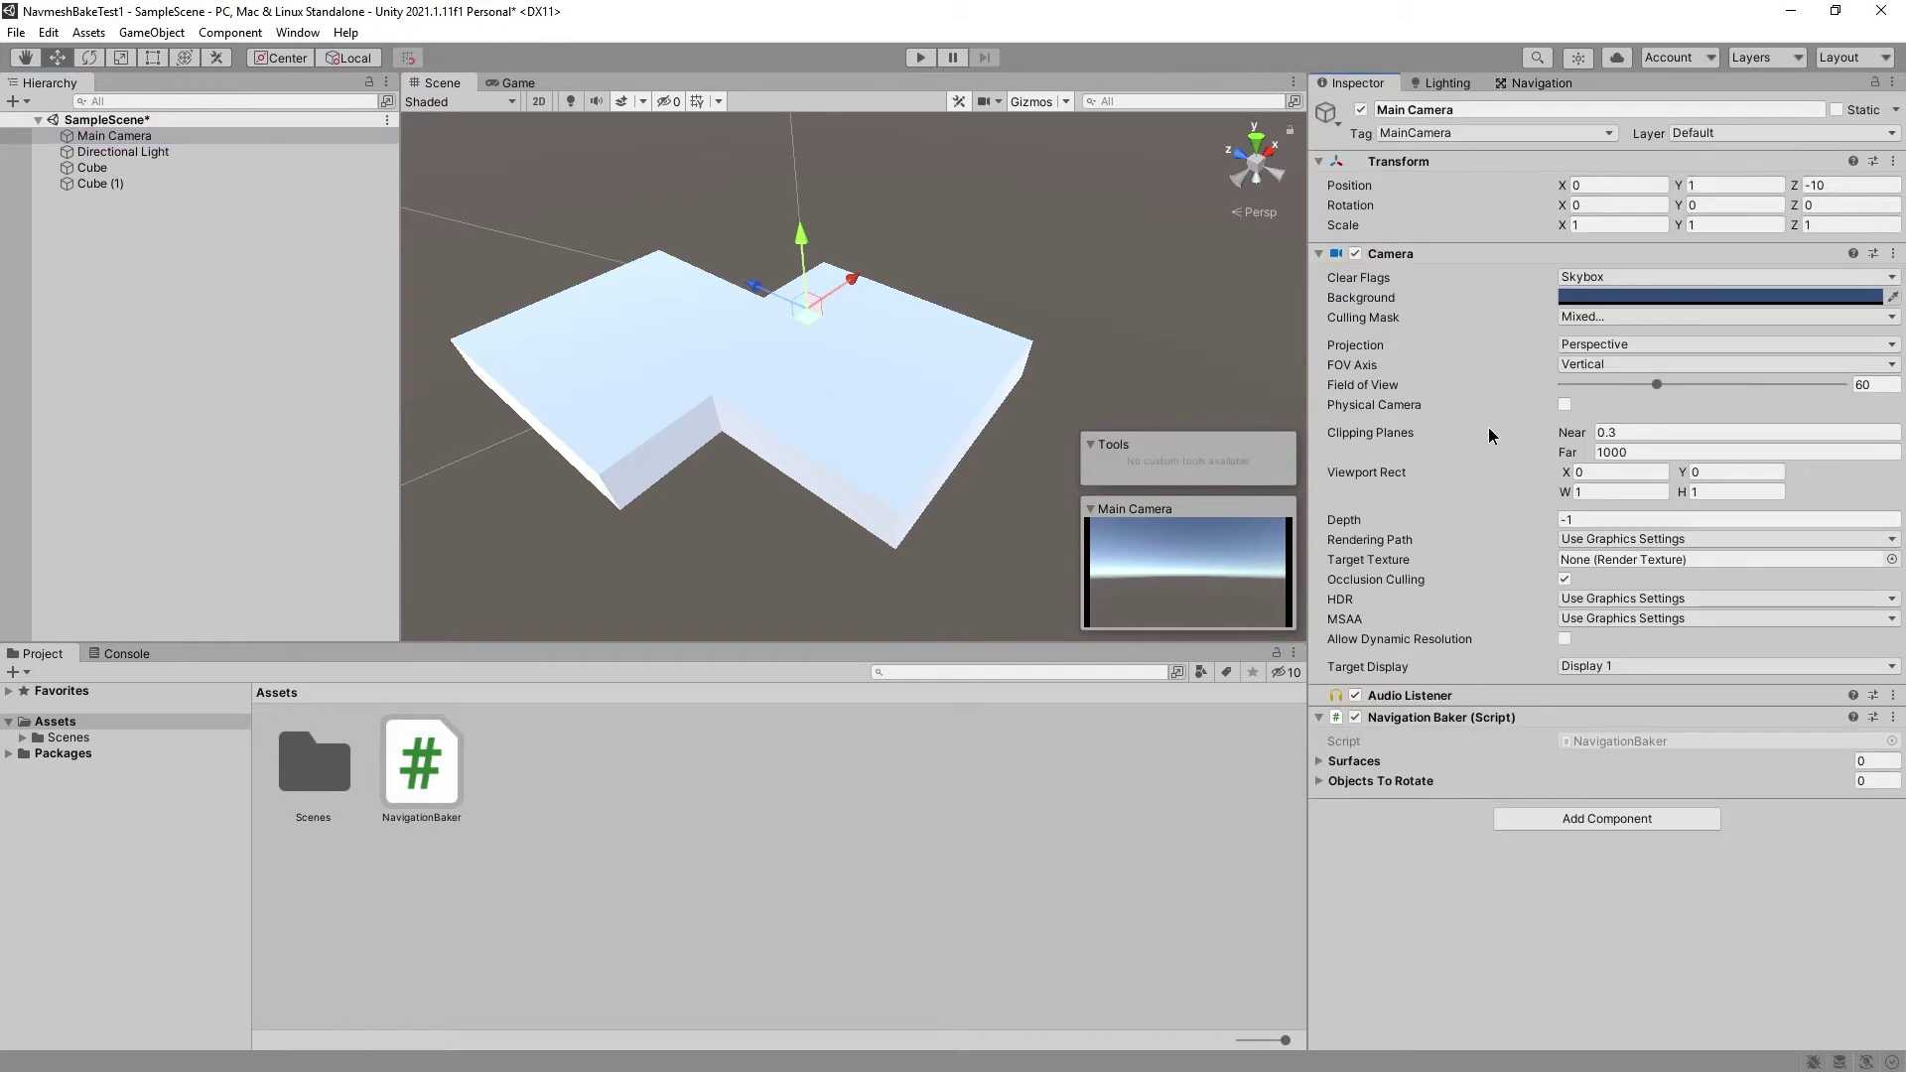
click(1367, 850)
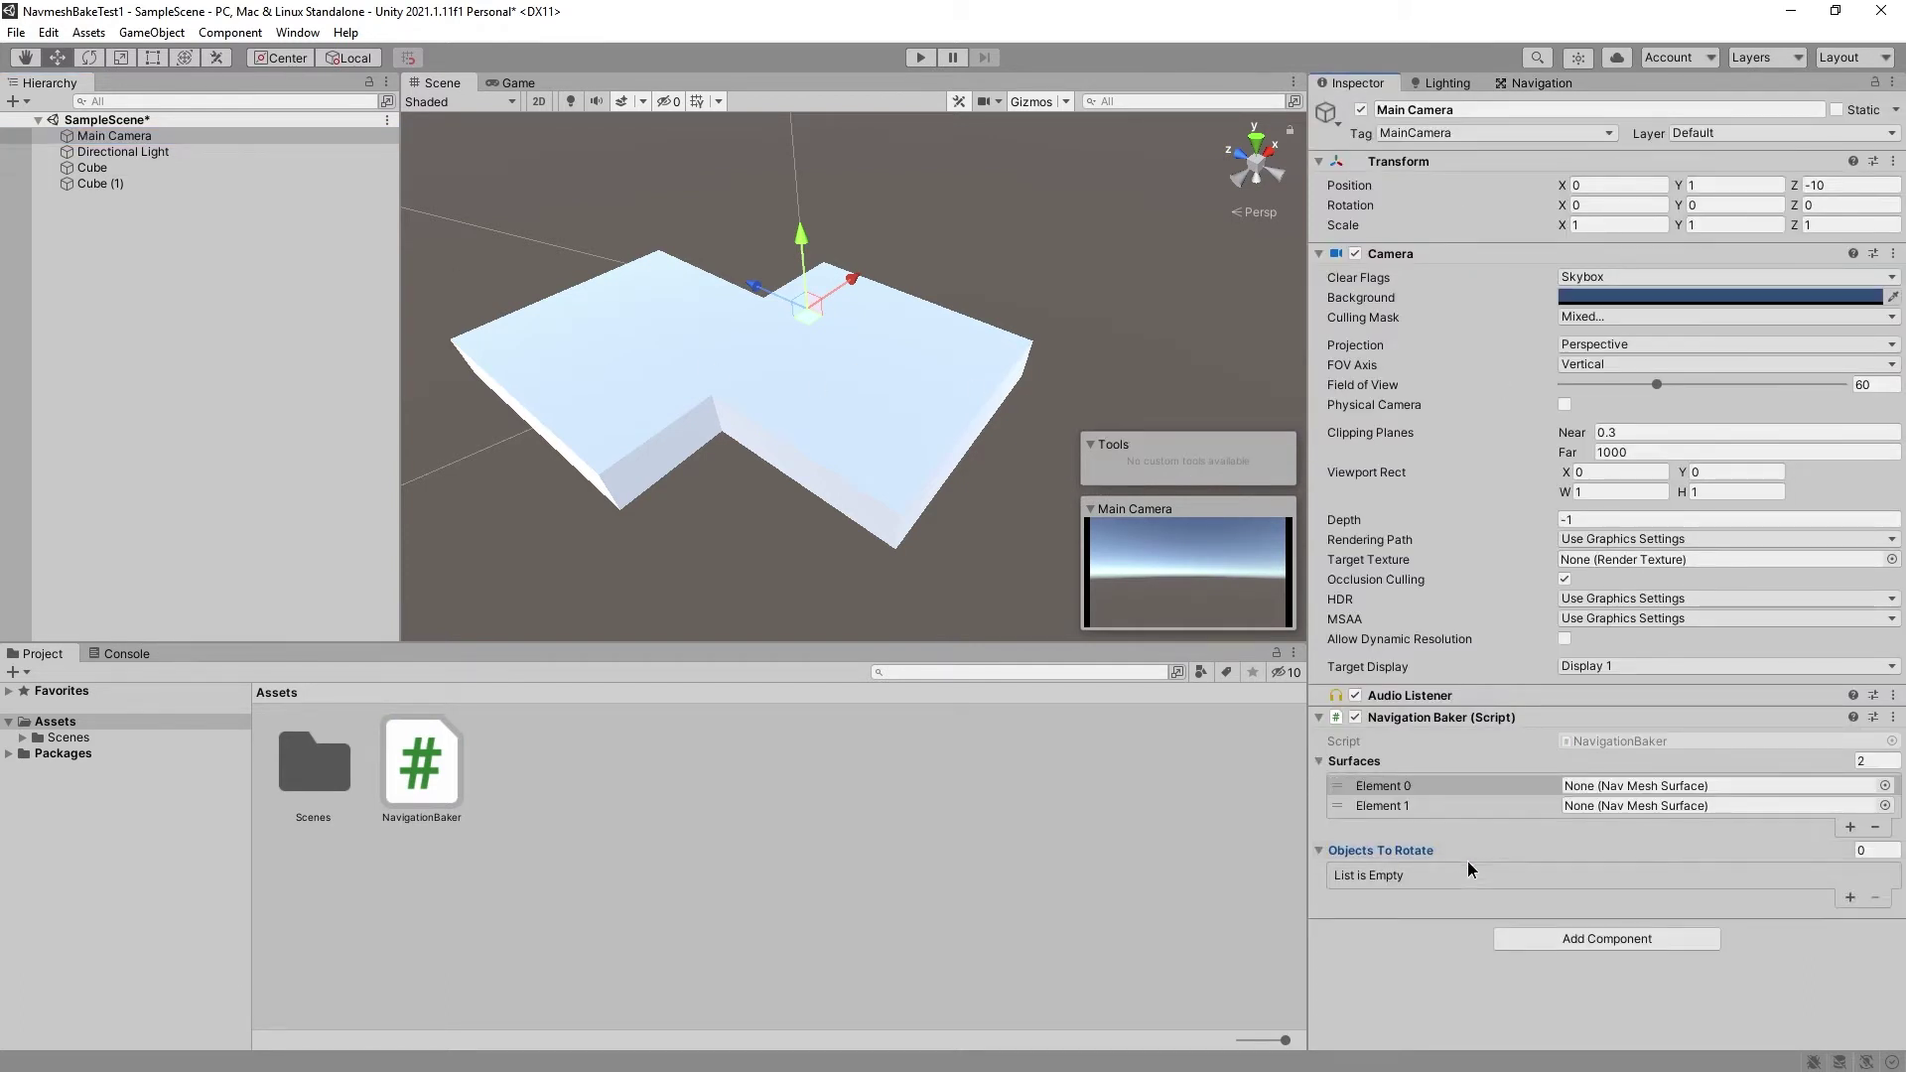
click(1849, 898)
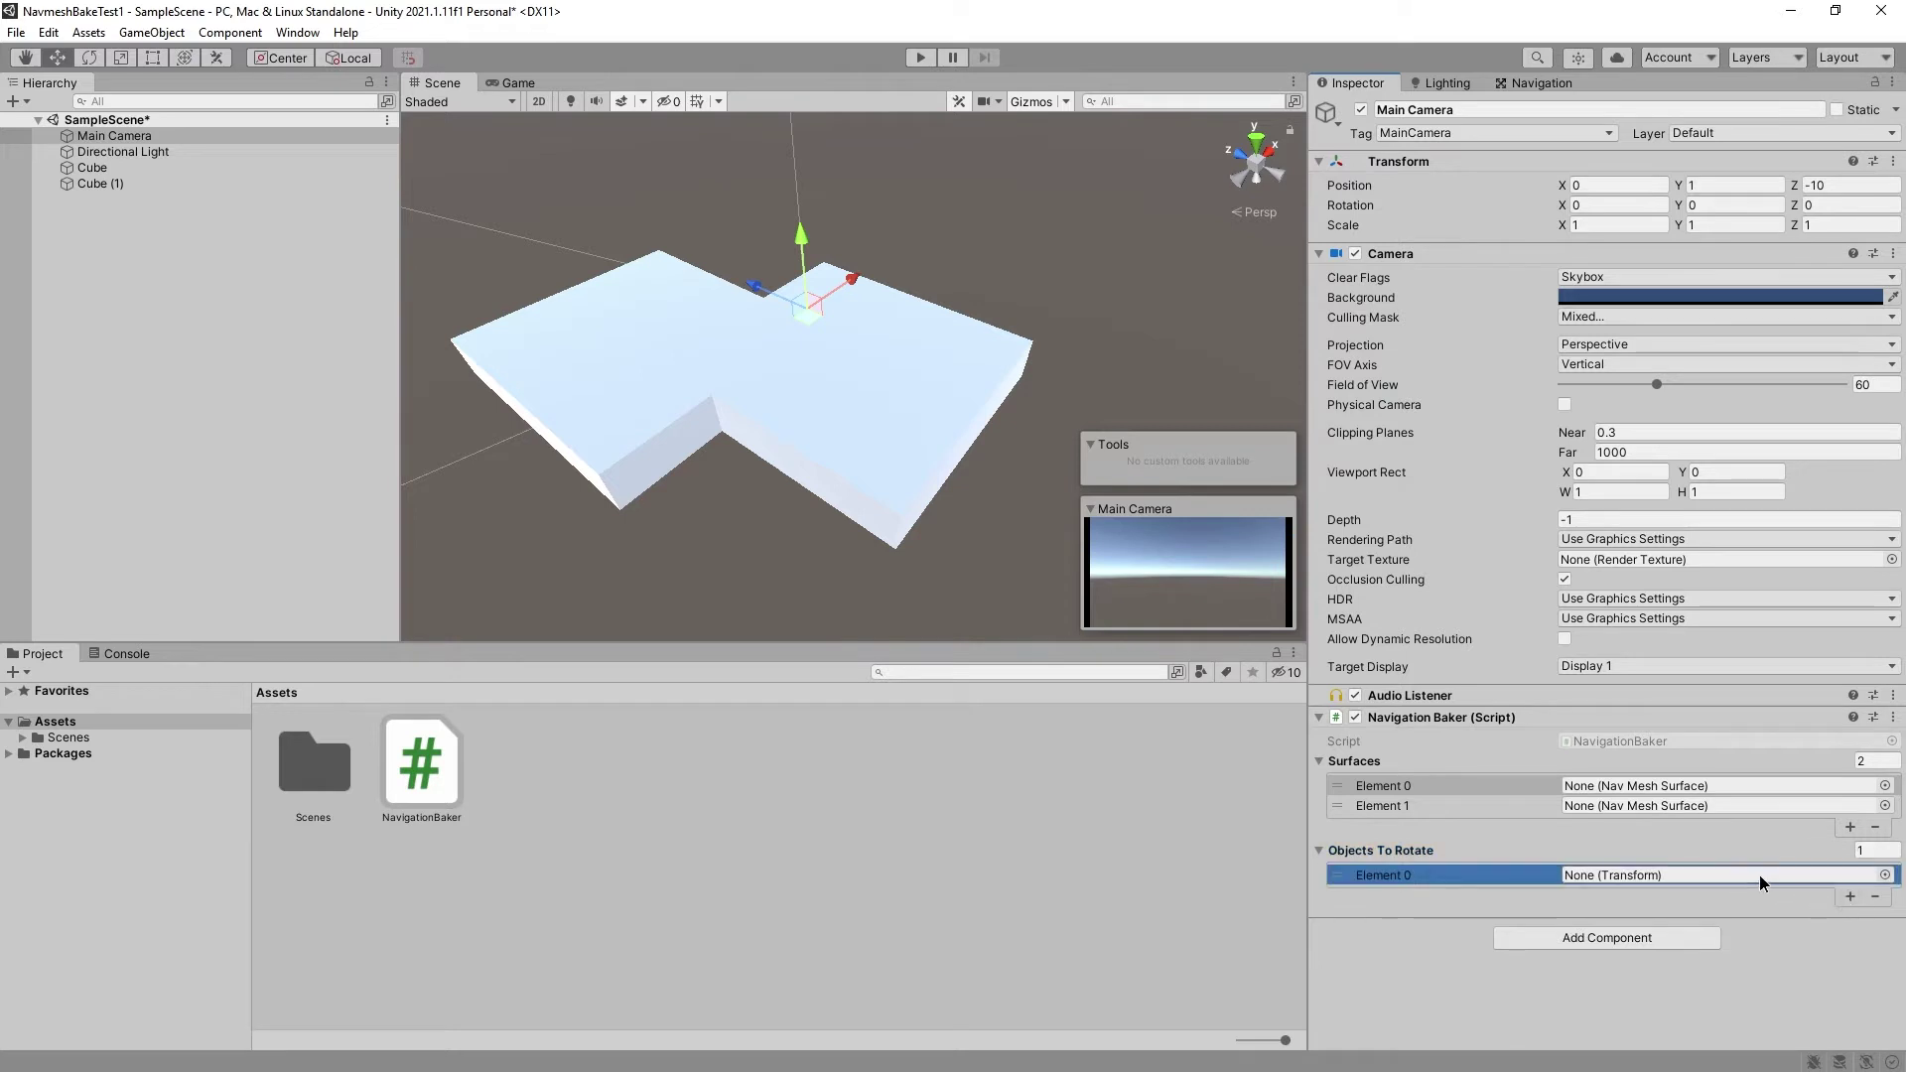
click(1886, 875)
double_click(1336, 467)
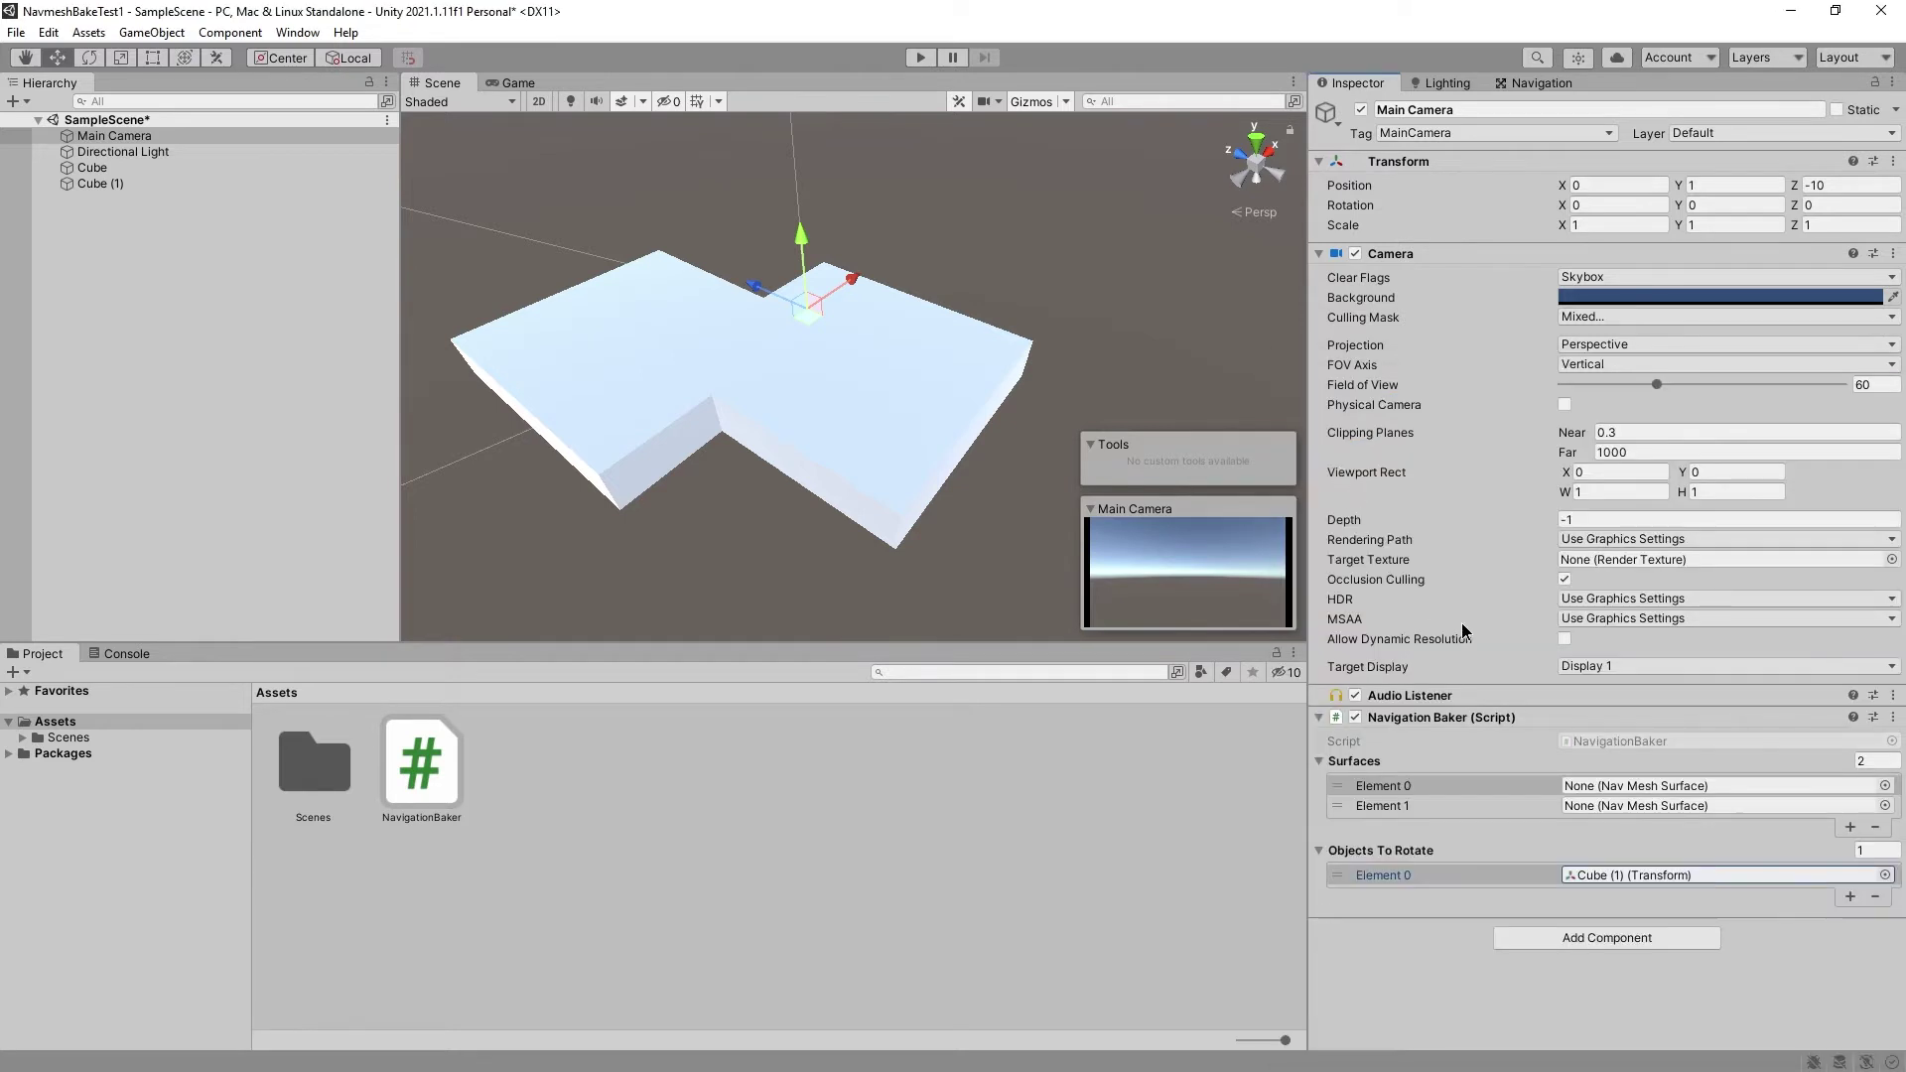
click(920, 58)
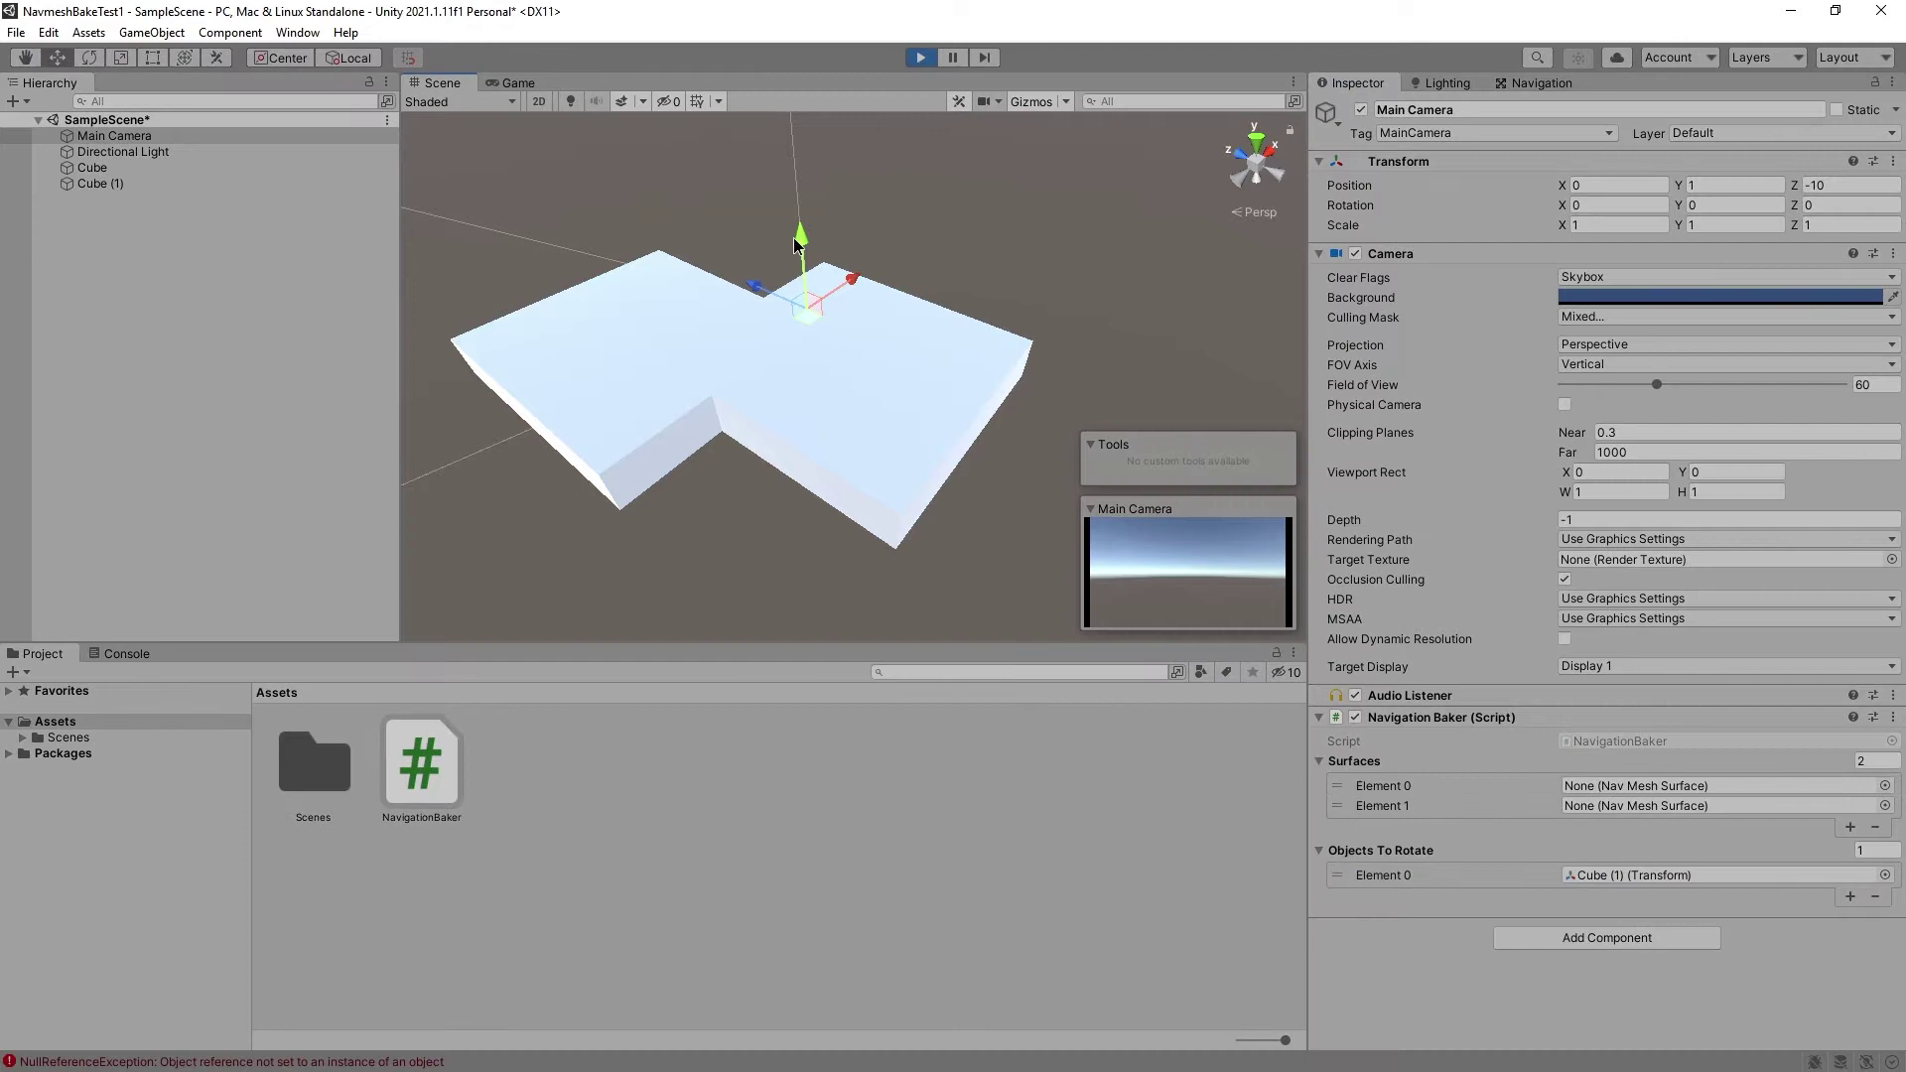
click(921, 58)
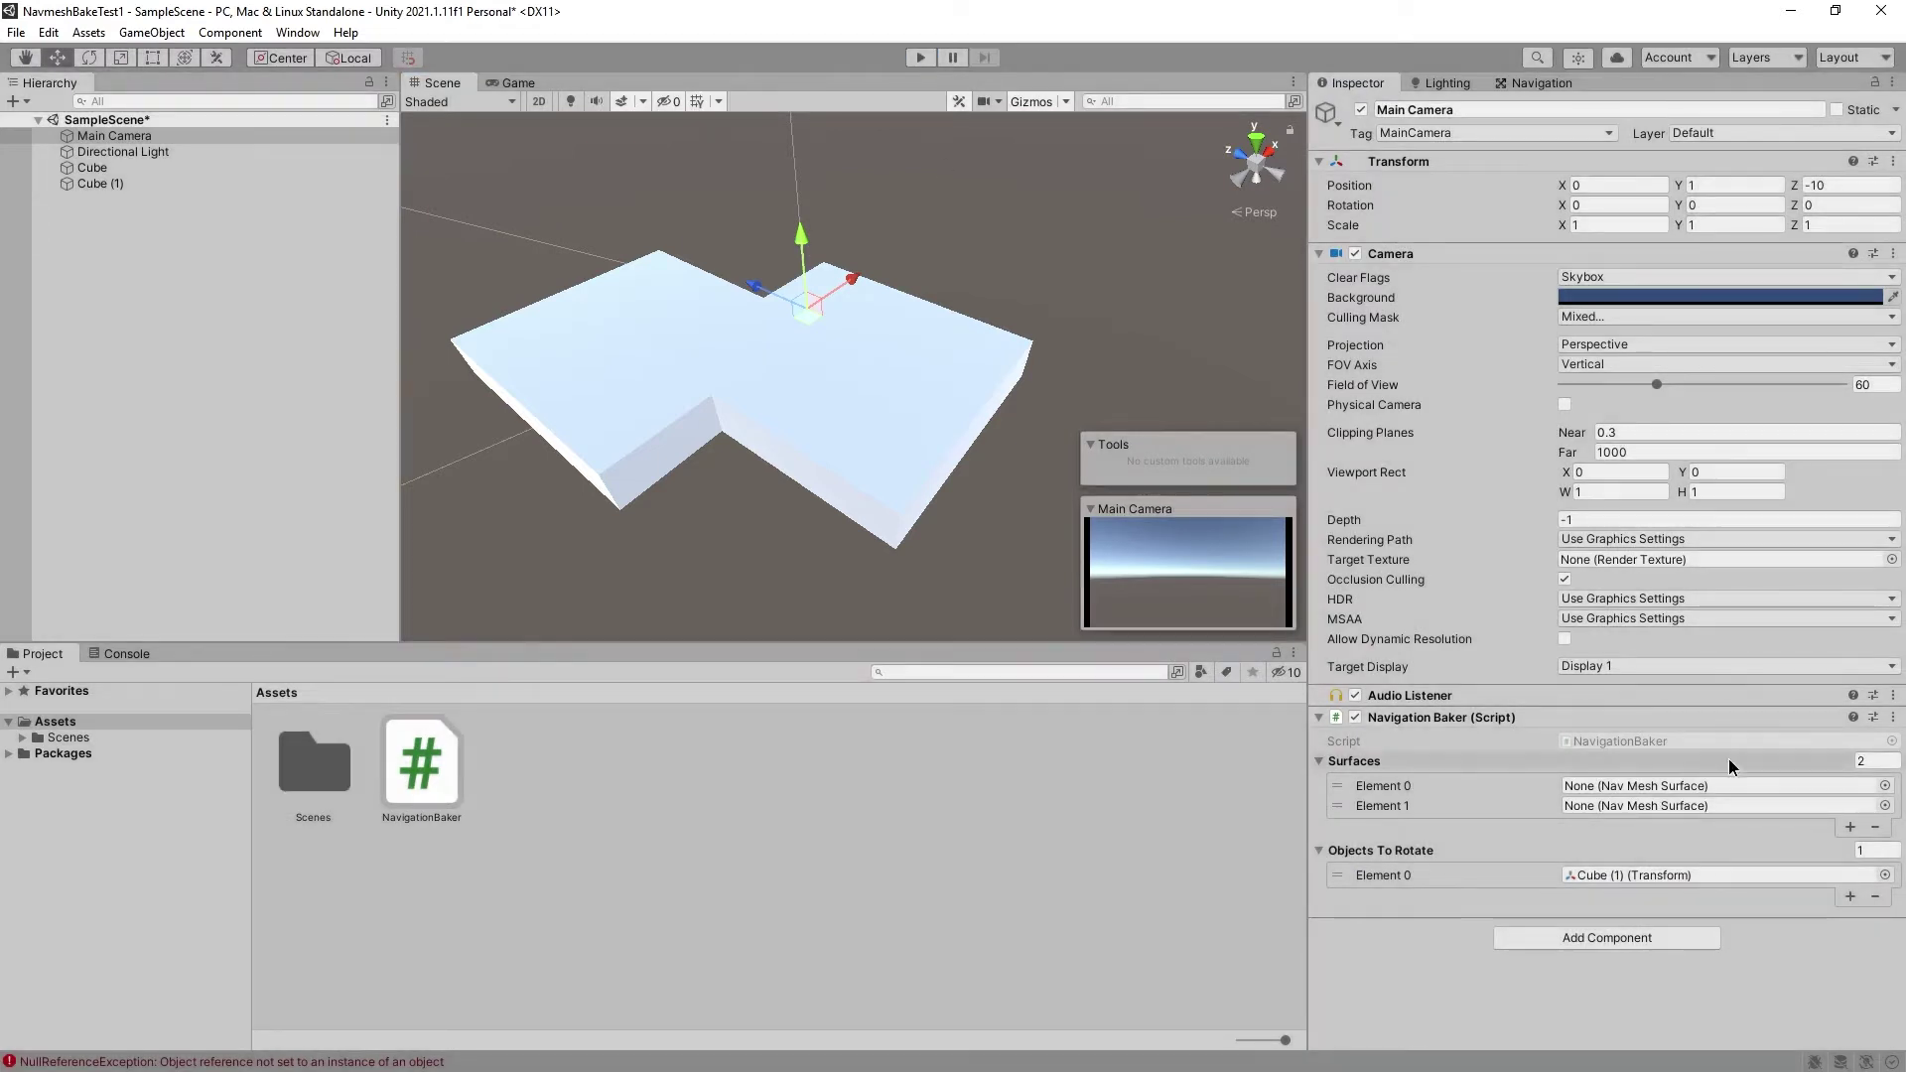
Remove every Surfaces slot from NavigationBaker and run the scene again
click(1875, 827)
click(1862, 807)
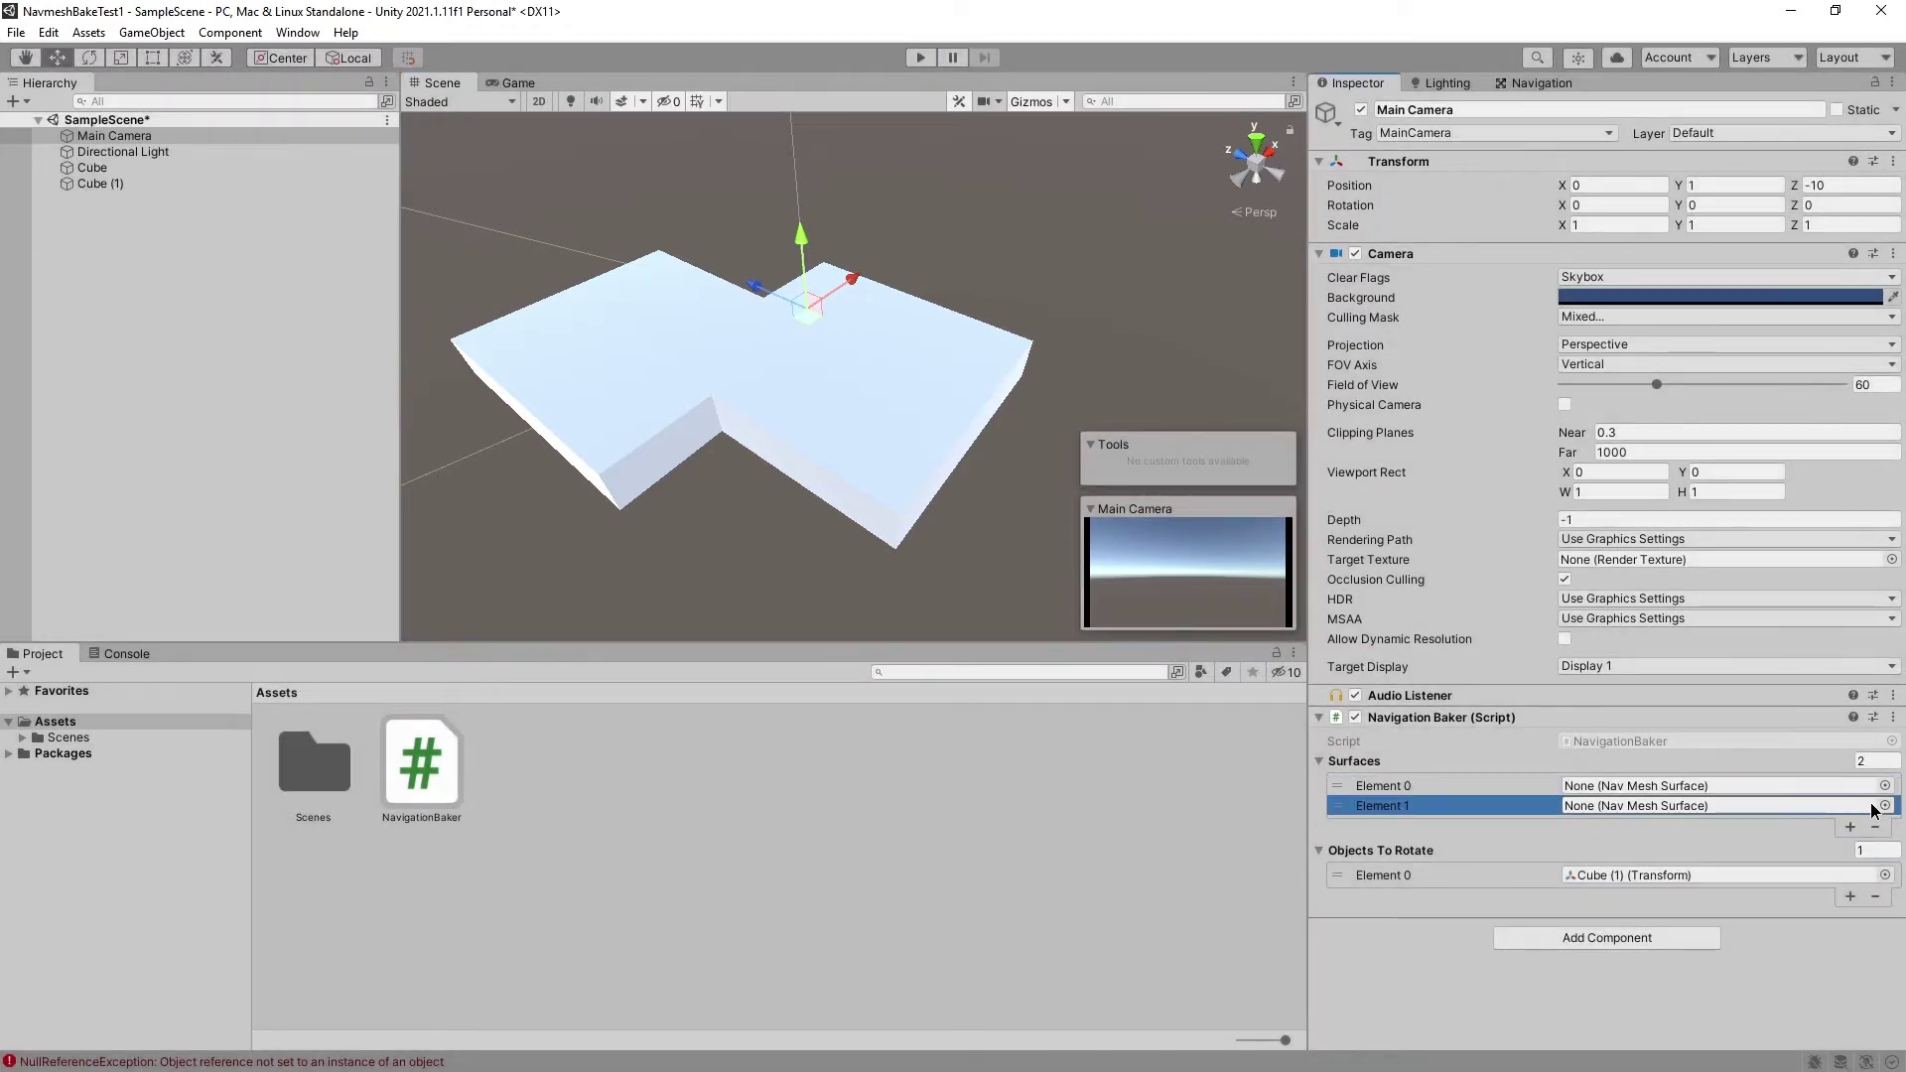
click(1875, 828)
click(1876, 807)
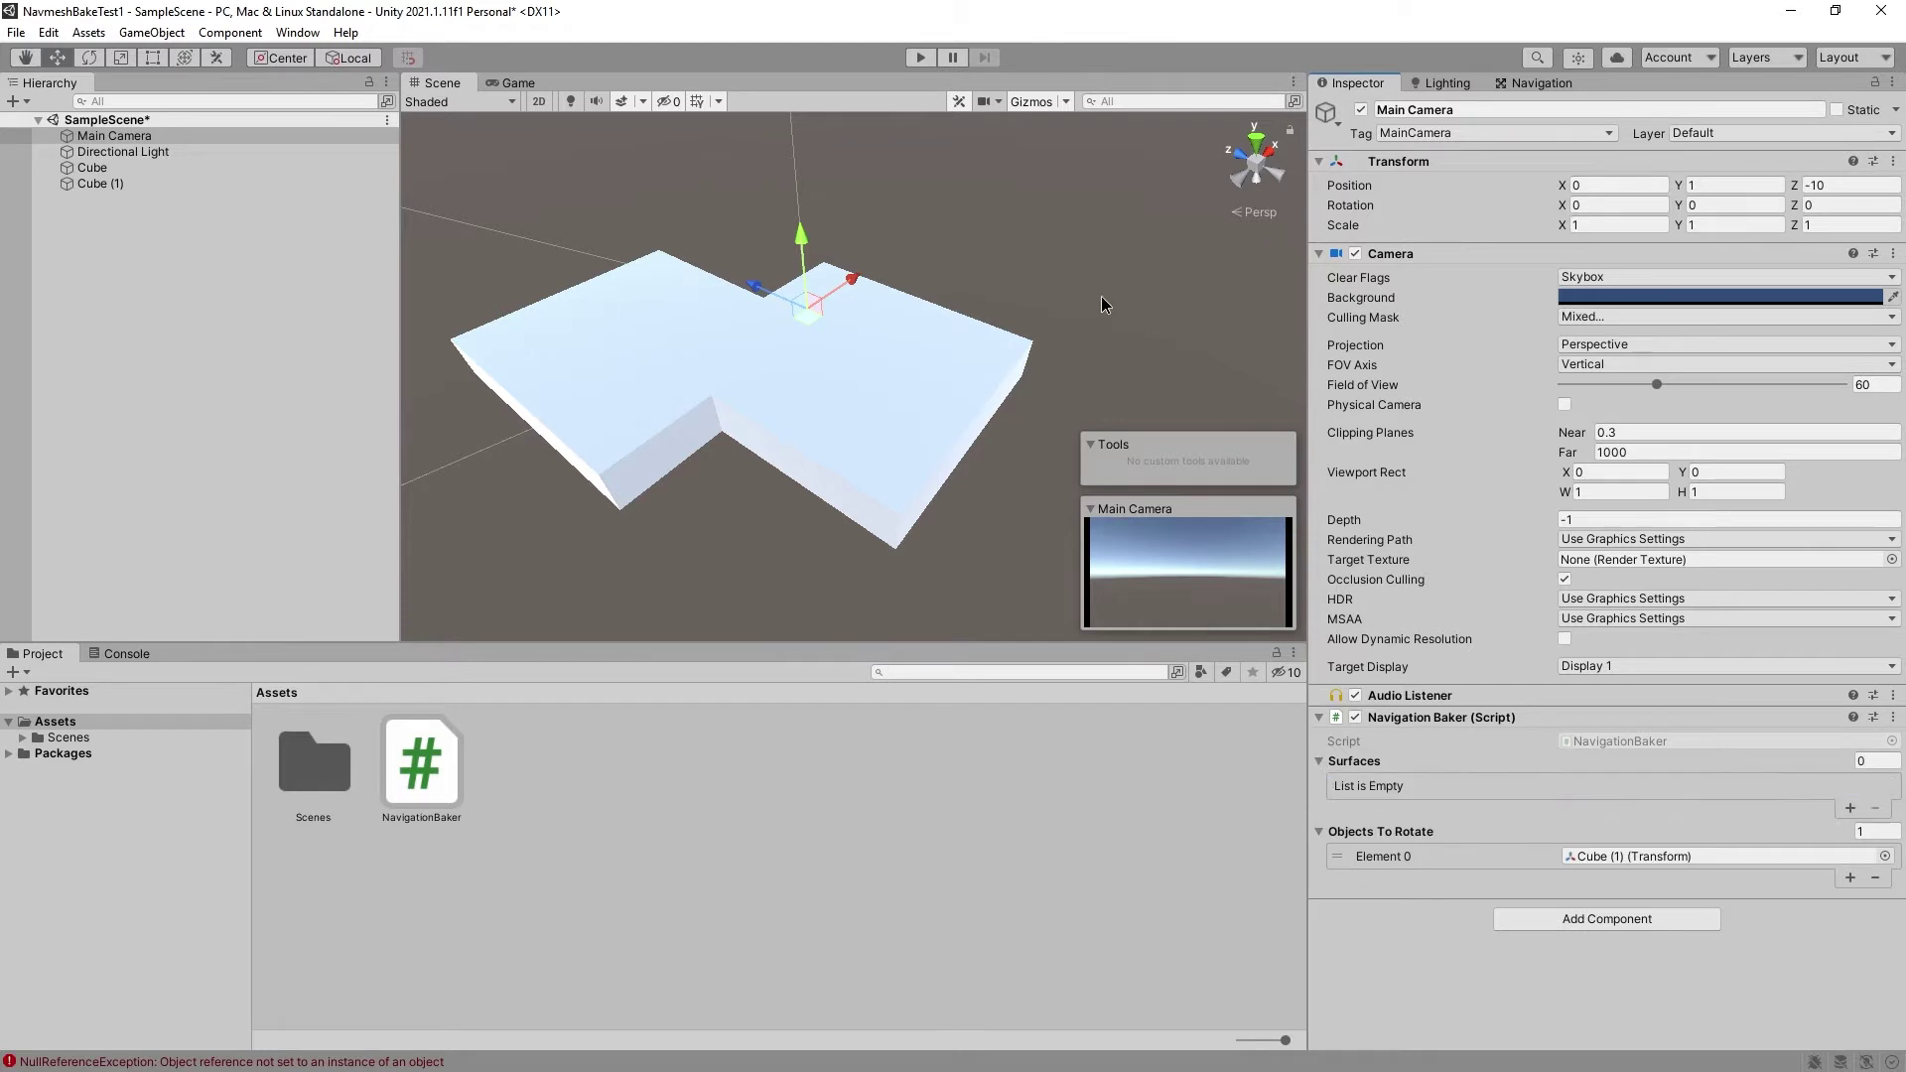
click(921, 57)
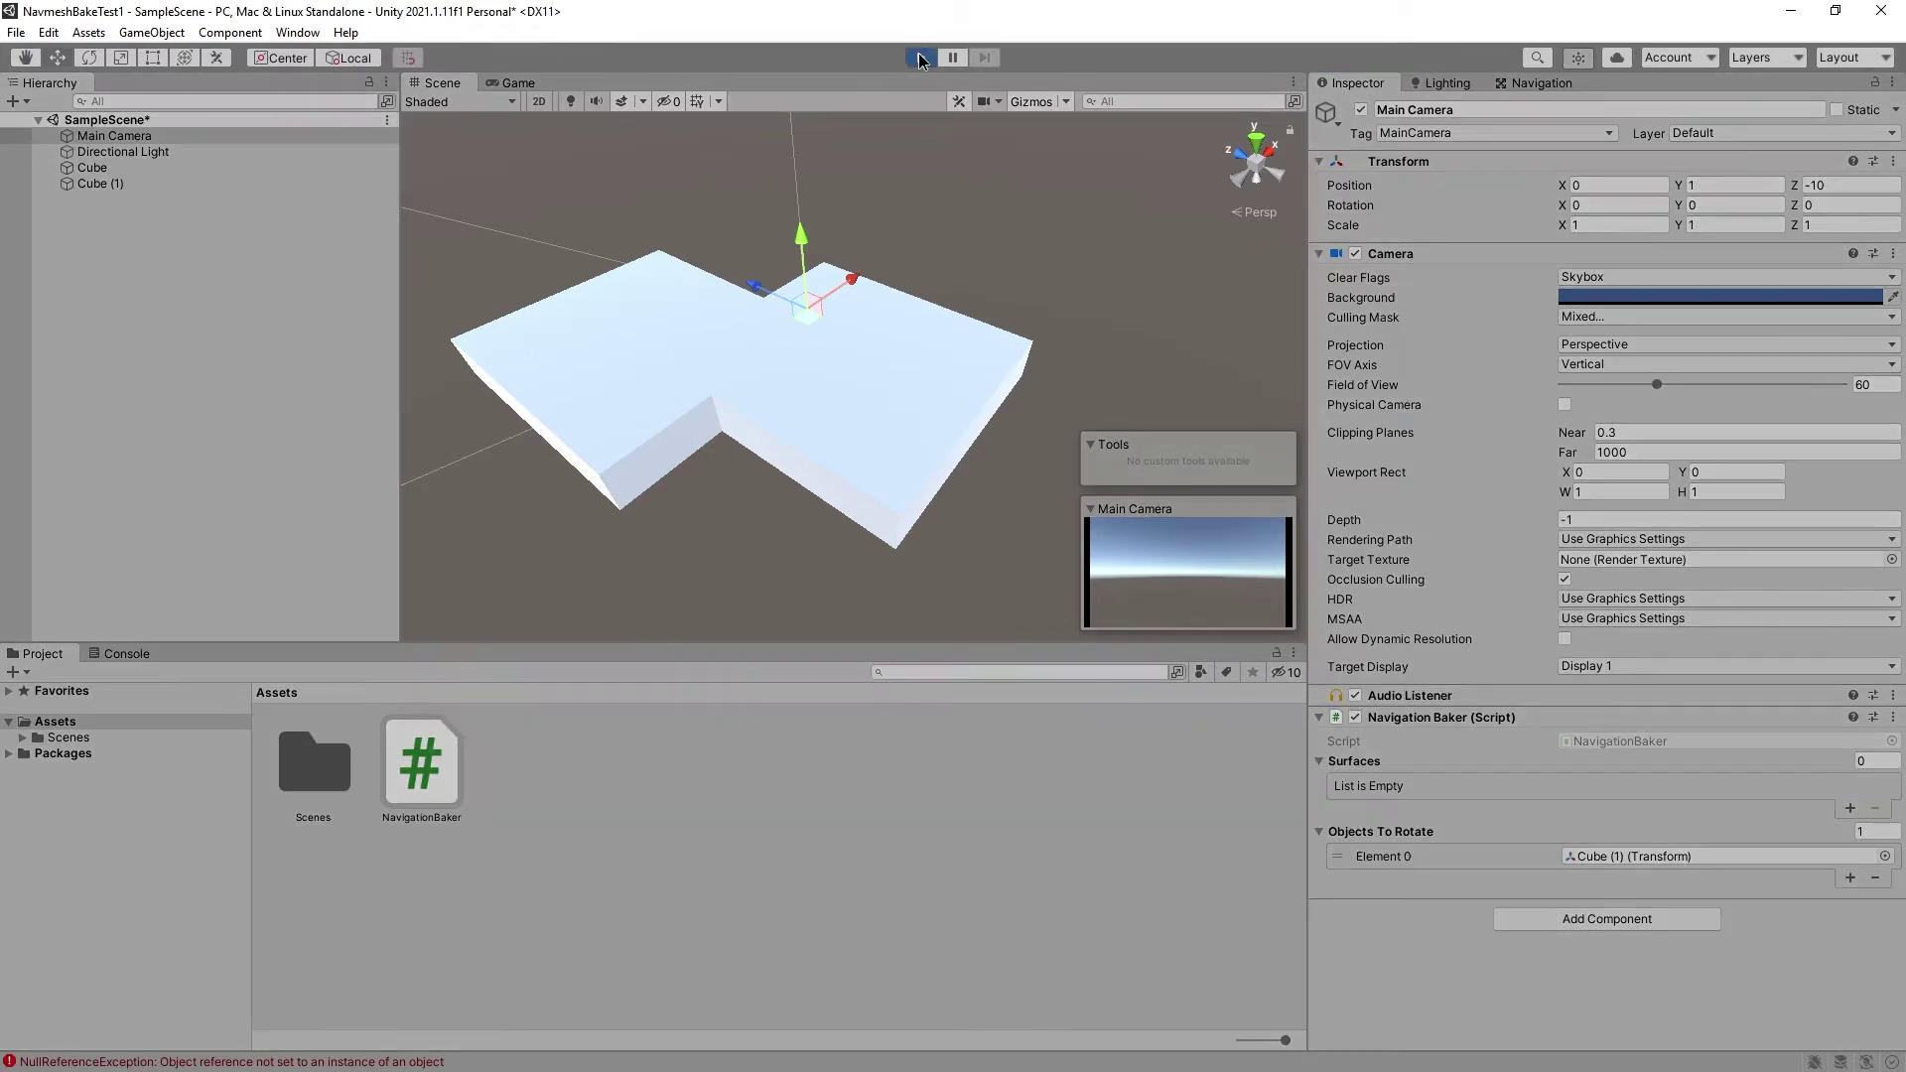
click(452, 85)
Stop Play mode and create a Plane positioned beside the two cubes
click(608, 290)
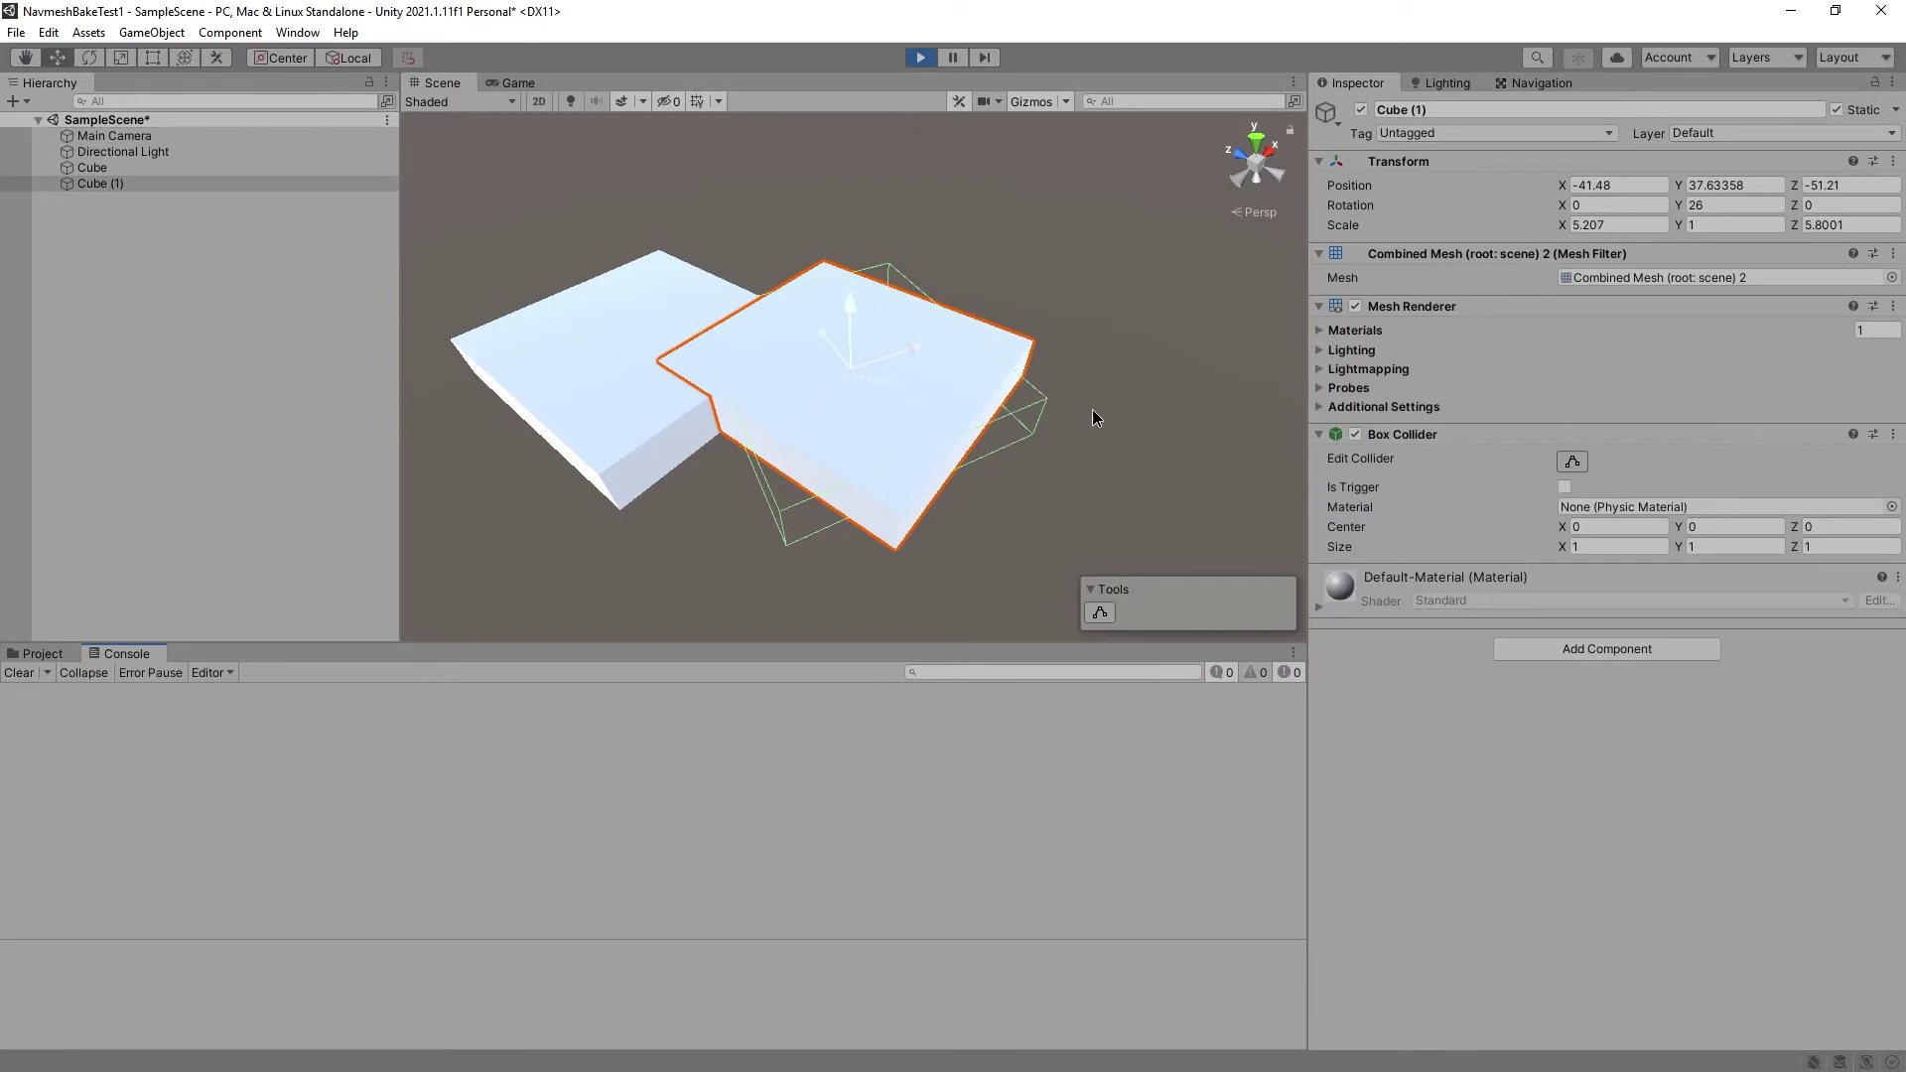
key(e)
key(ctrl+p)
click(151, 32)
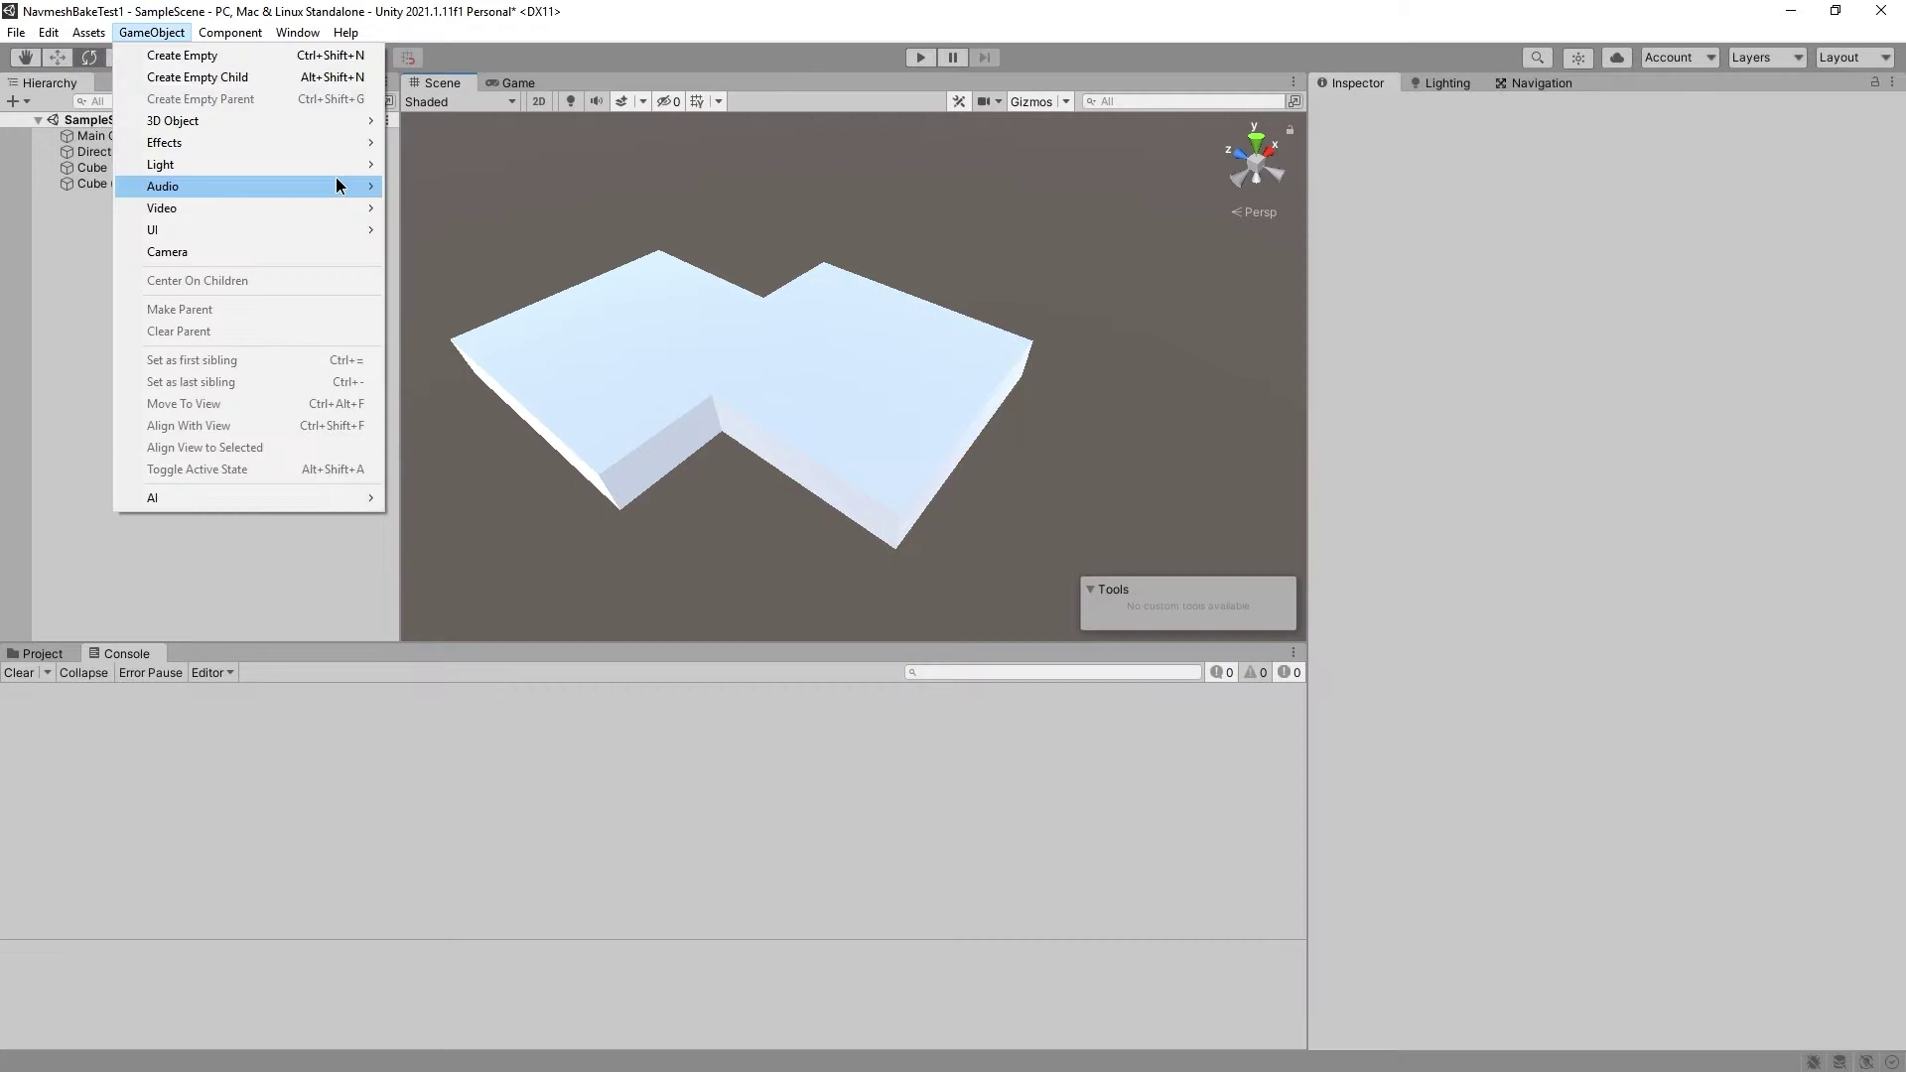
mouse_move(338, 117)
click(466, 208)
drag(851, 295, 755, 353)
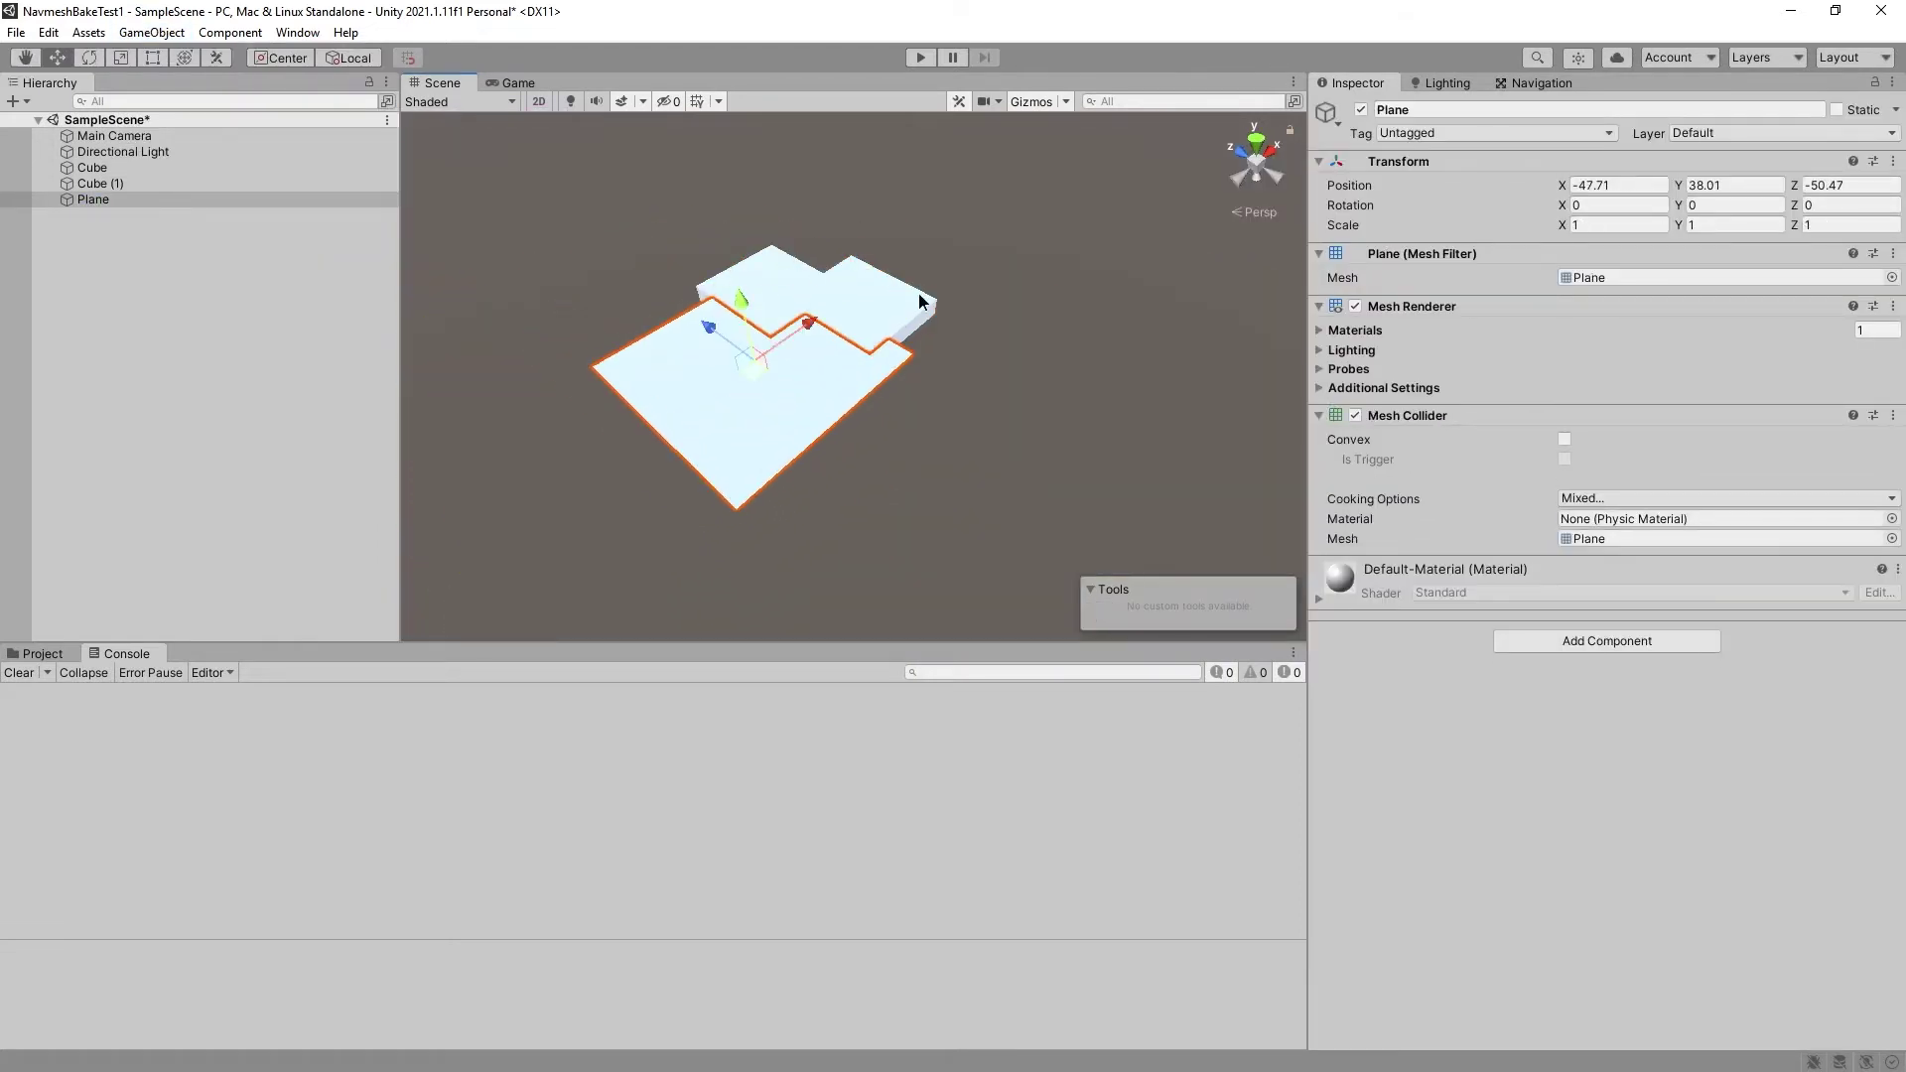
Add a NavMeshSurface component to Cube and bake its navmesh
click(769, 288)
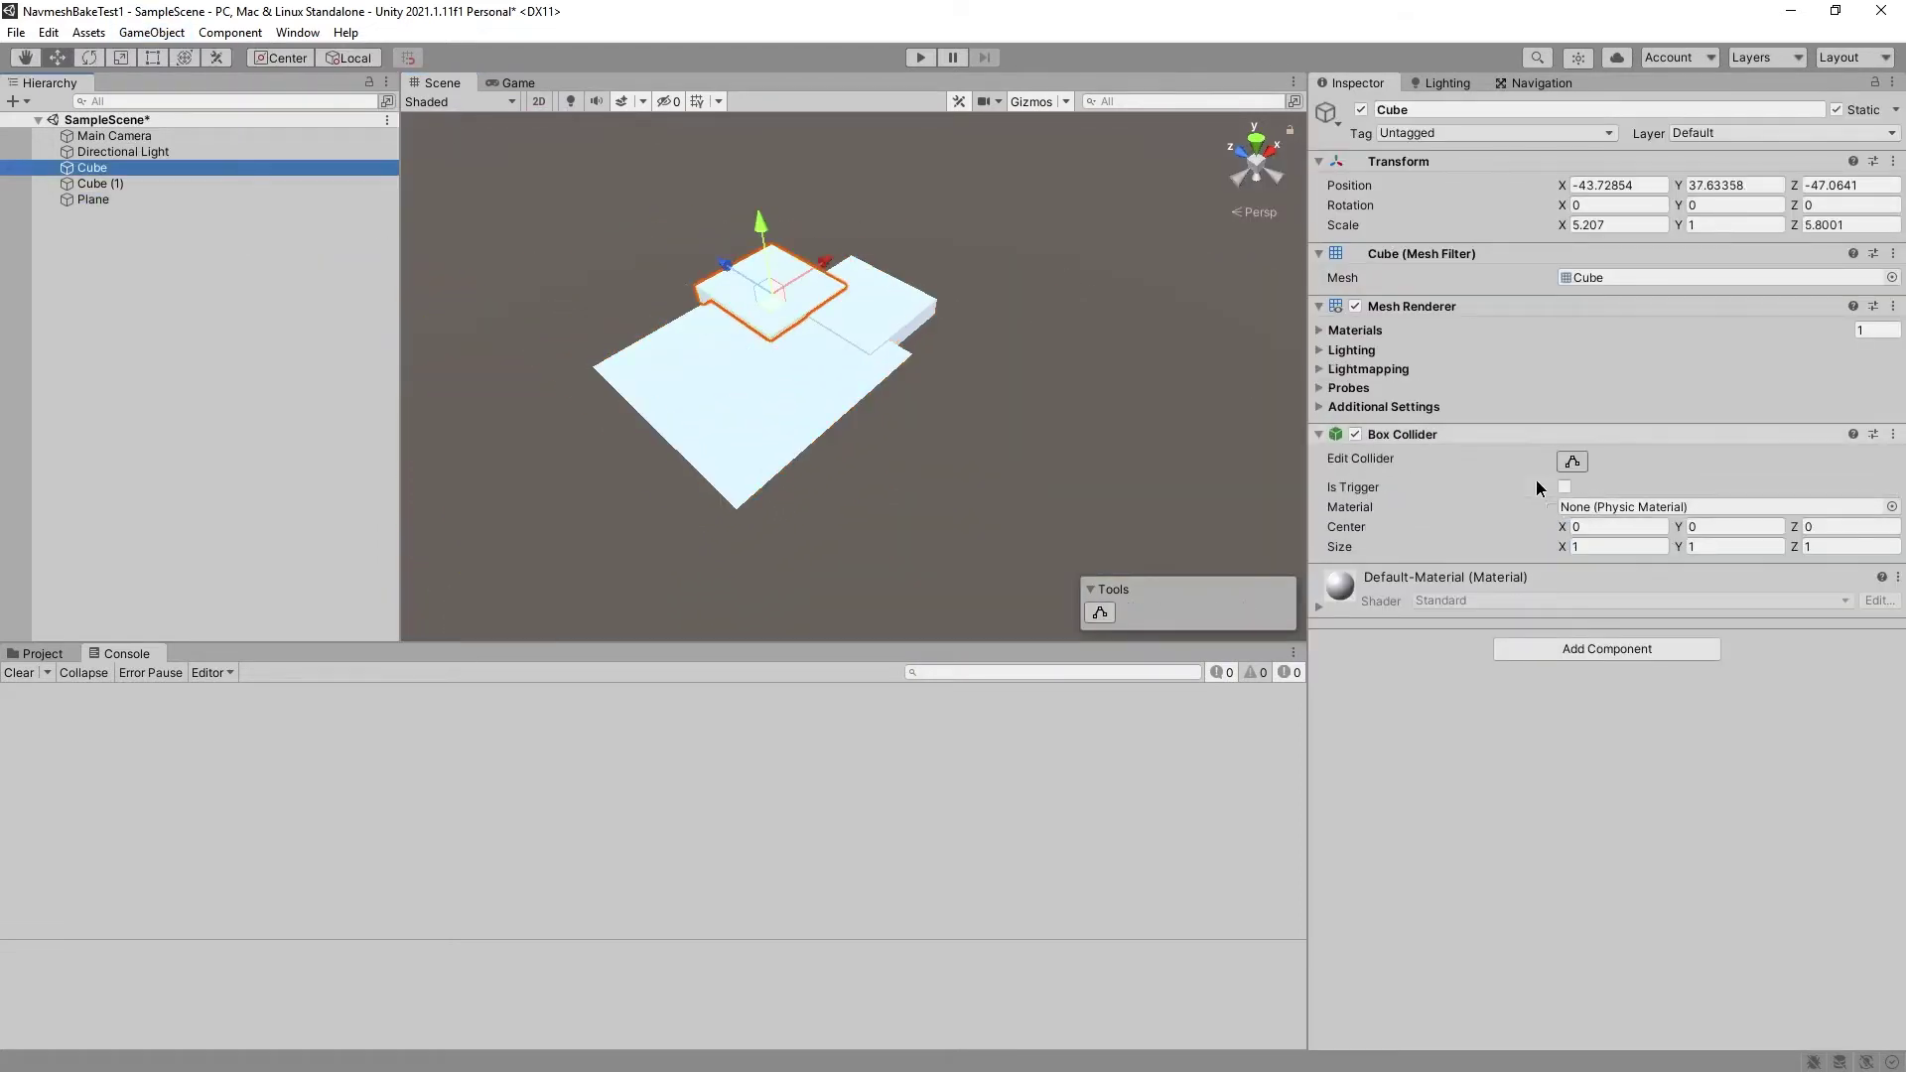
click(1586, 646)
text(navme)
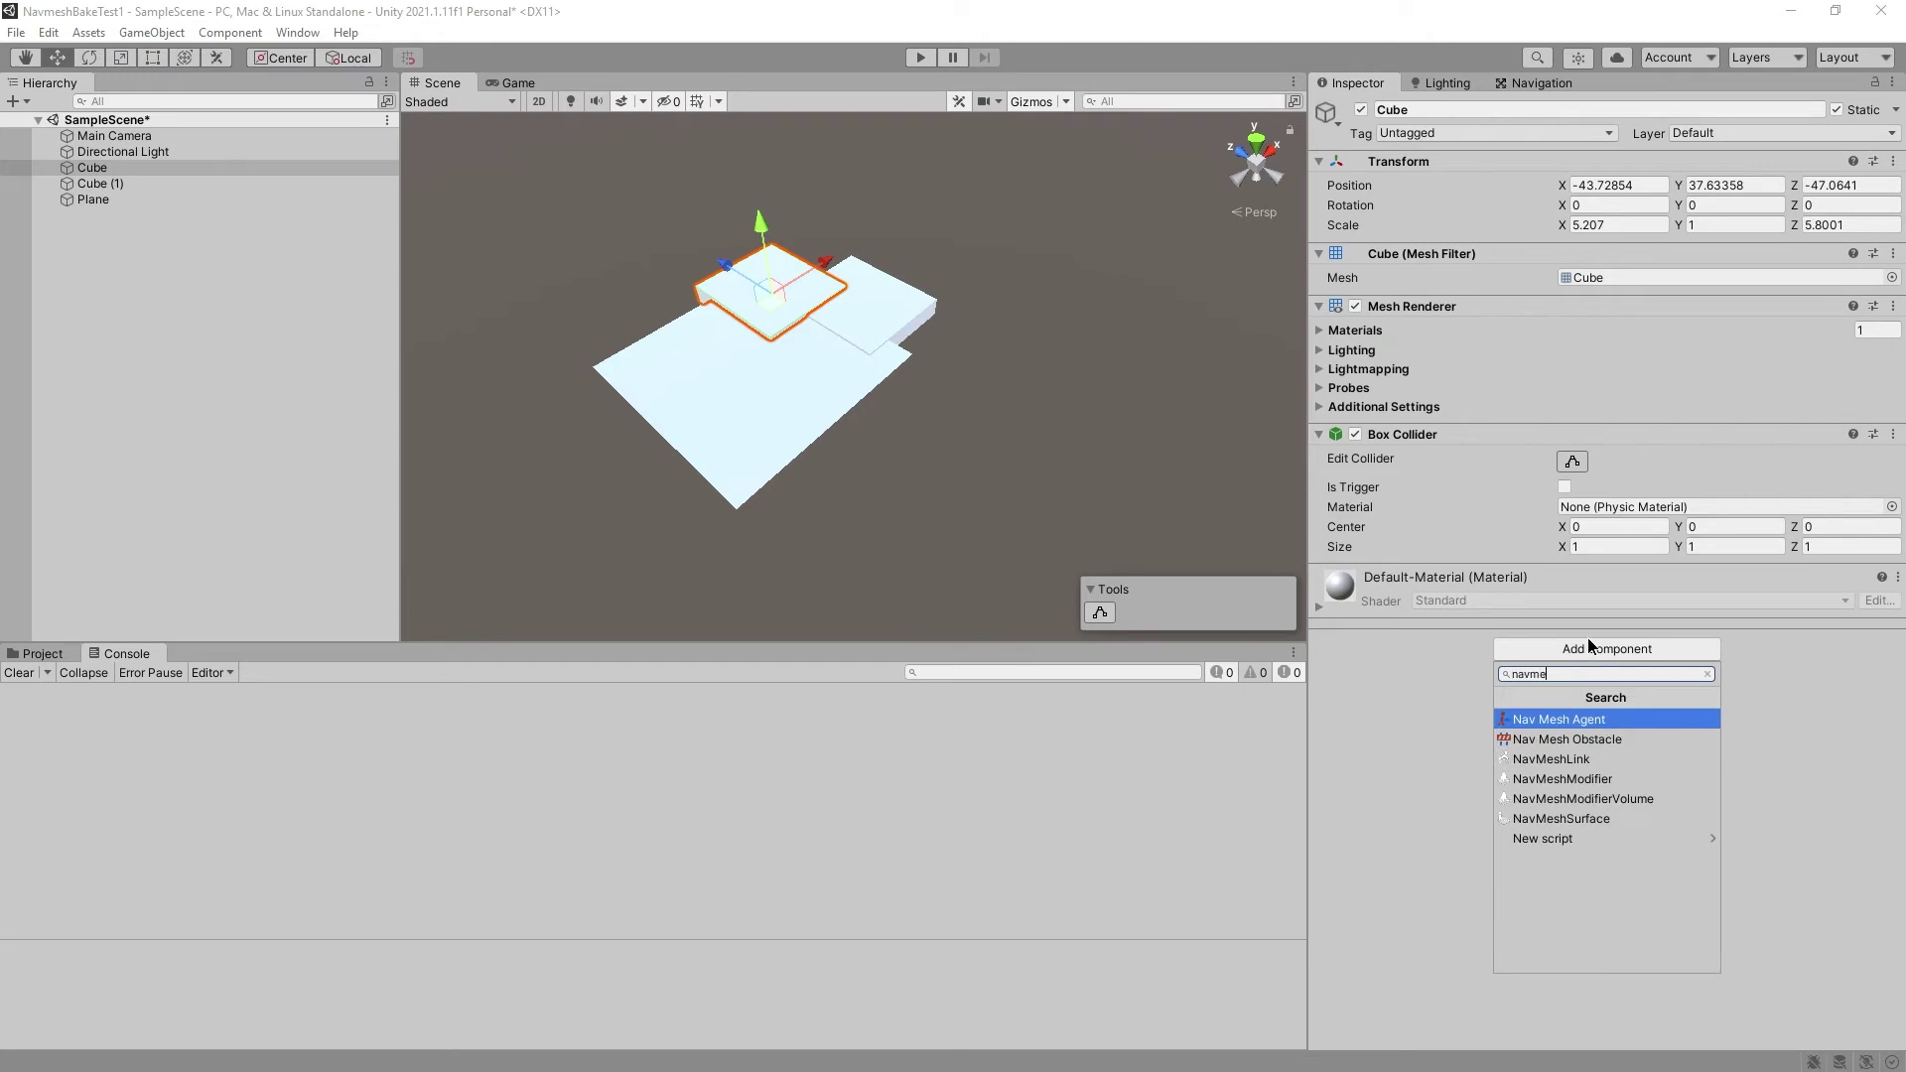
text(shsur)
key(Return)
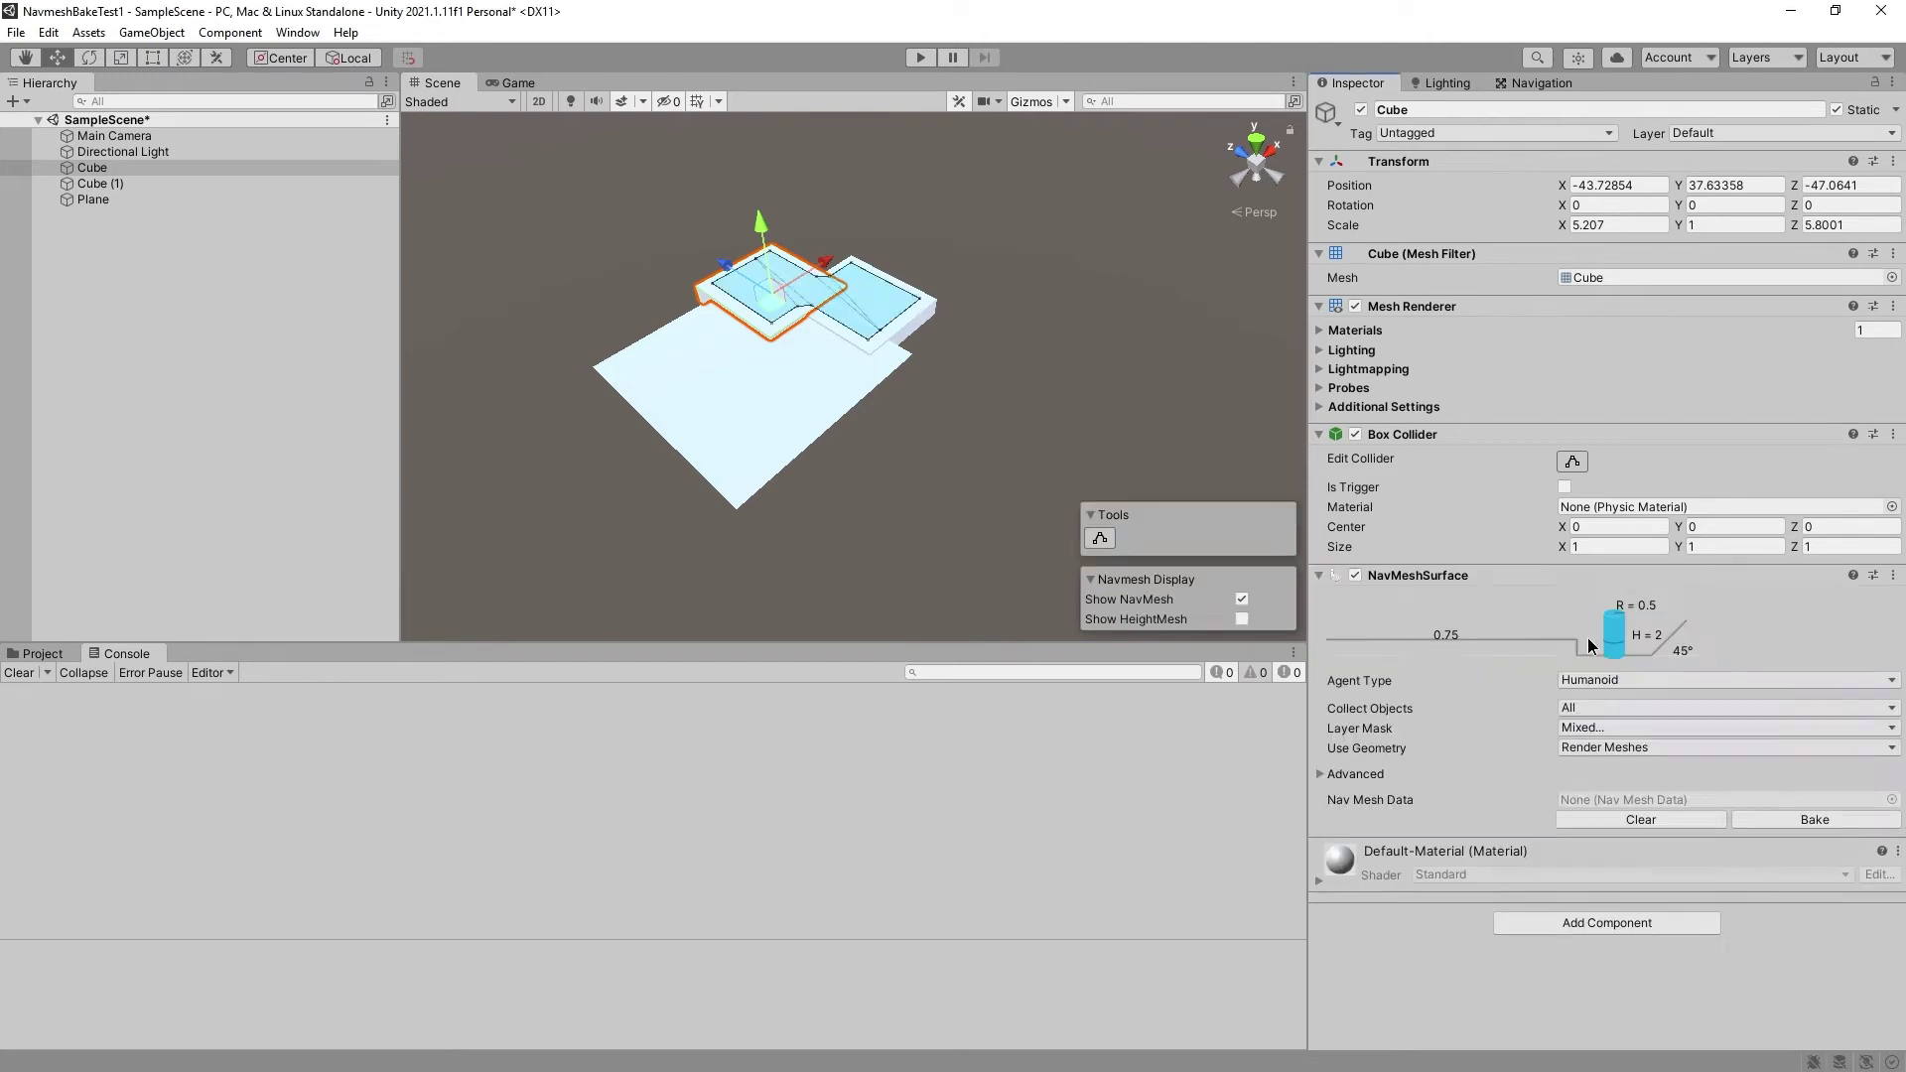
click(1781, 824)
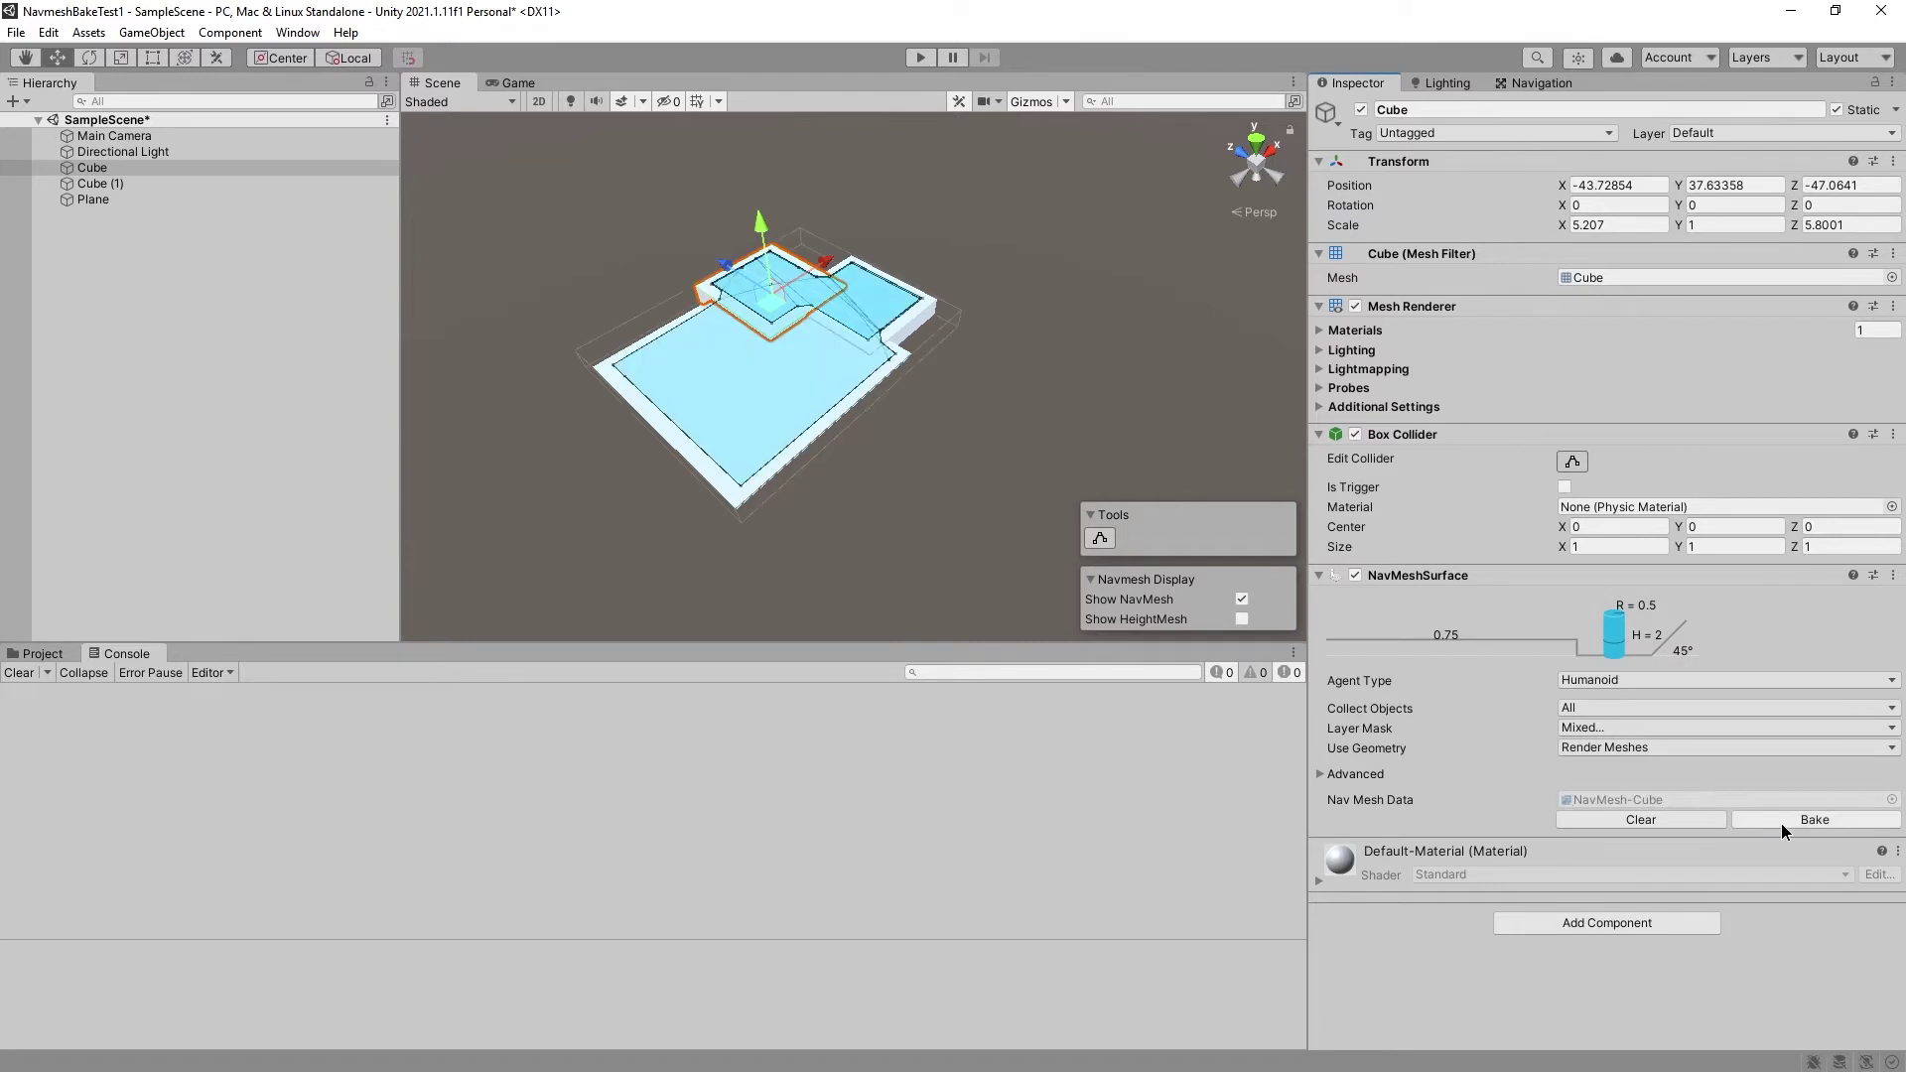
Add NavMeshSurface components to Cube (1) and the Plane, then select Main Camera
click(894, 308)
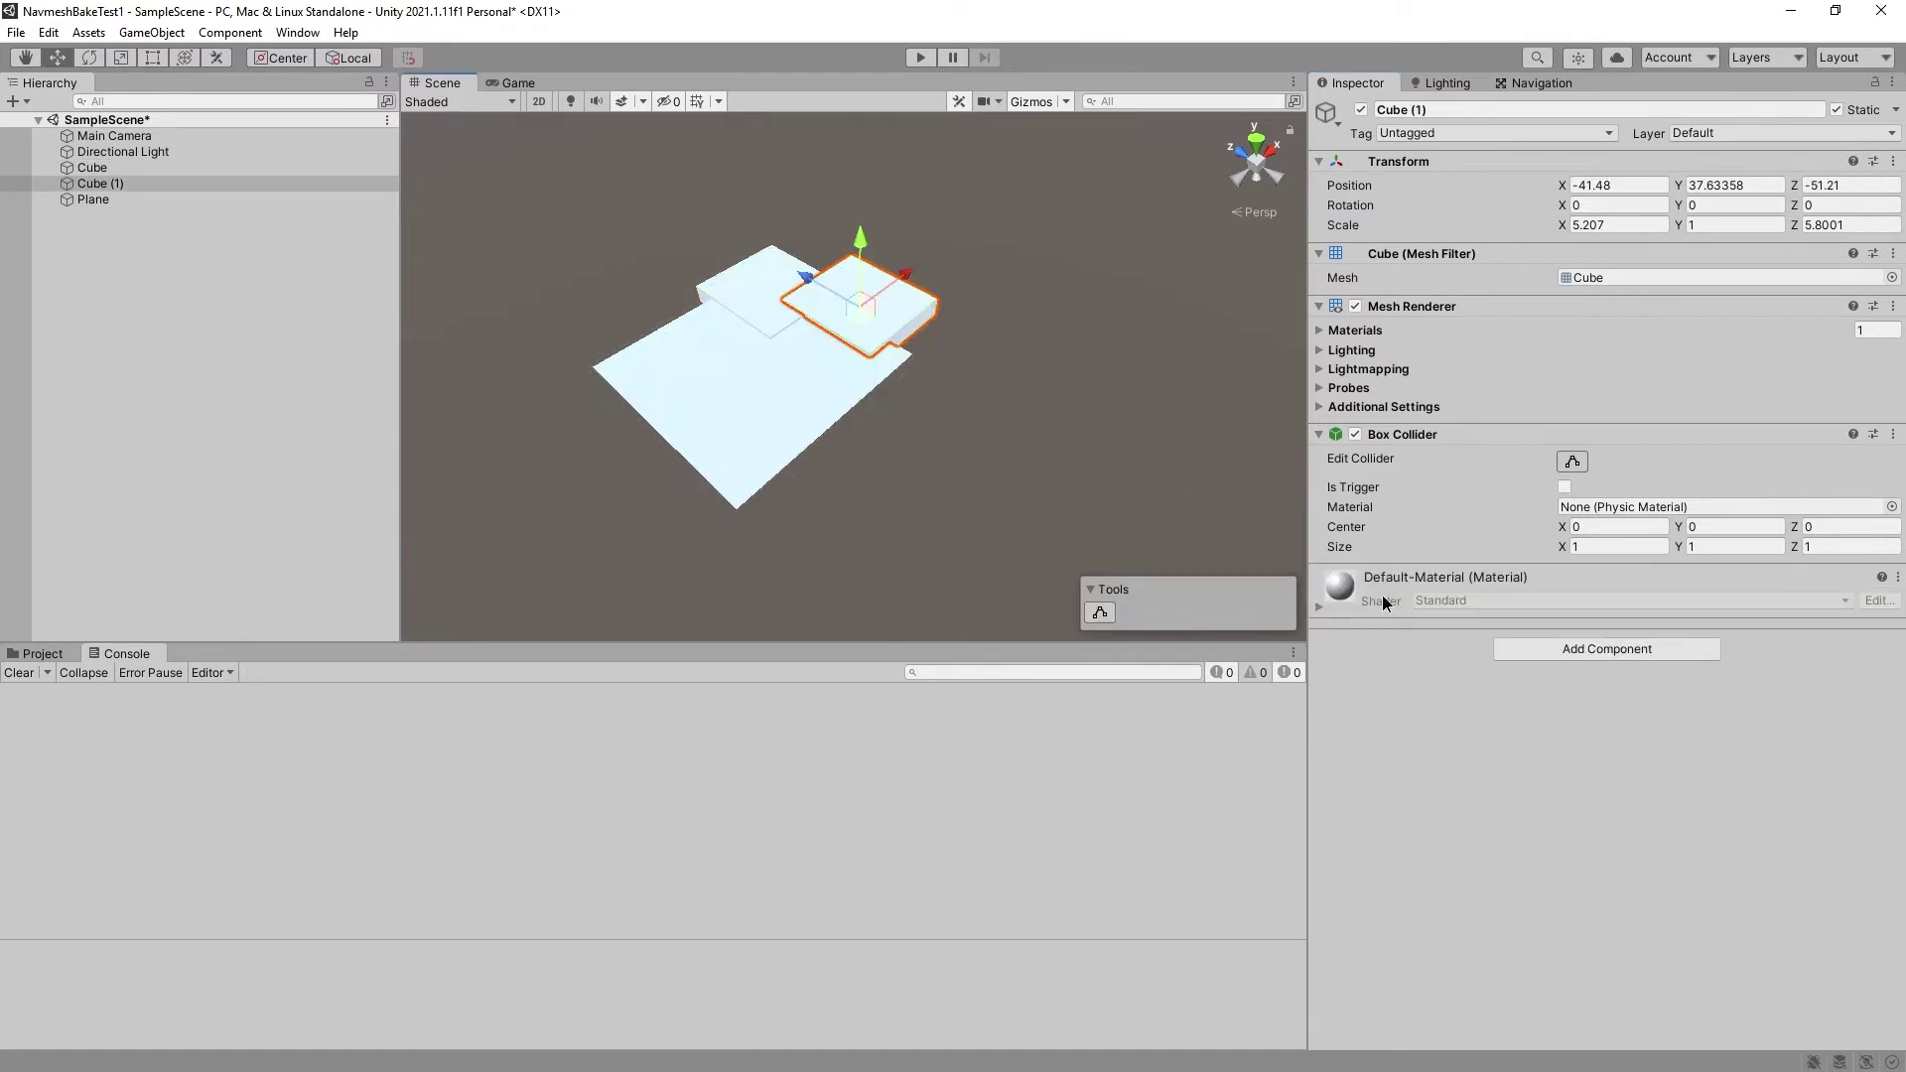
click(1579, 648)
click(1545, 719)
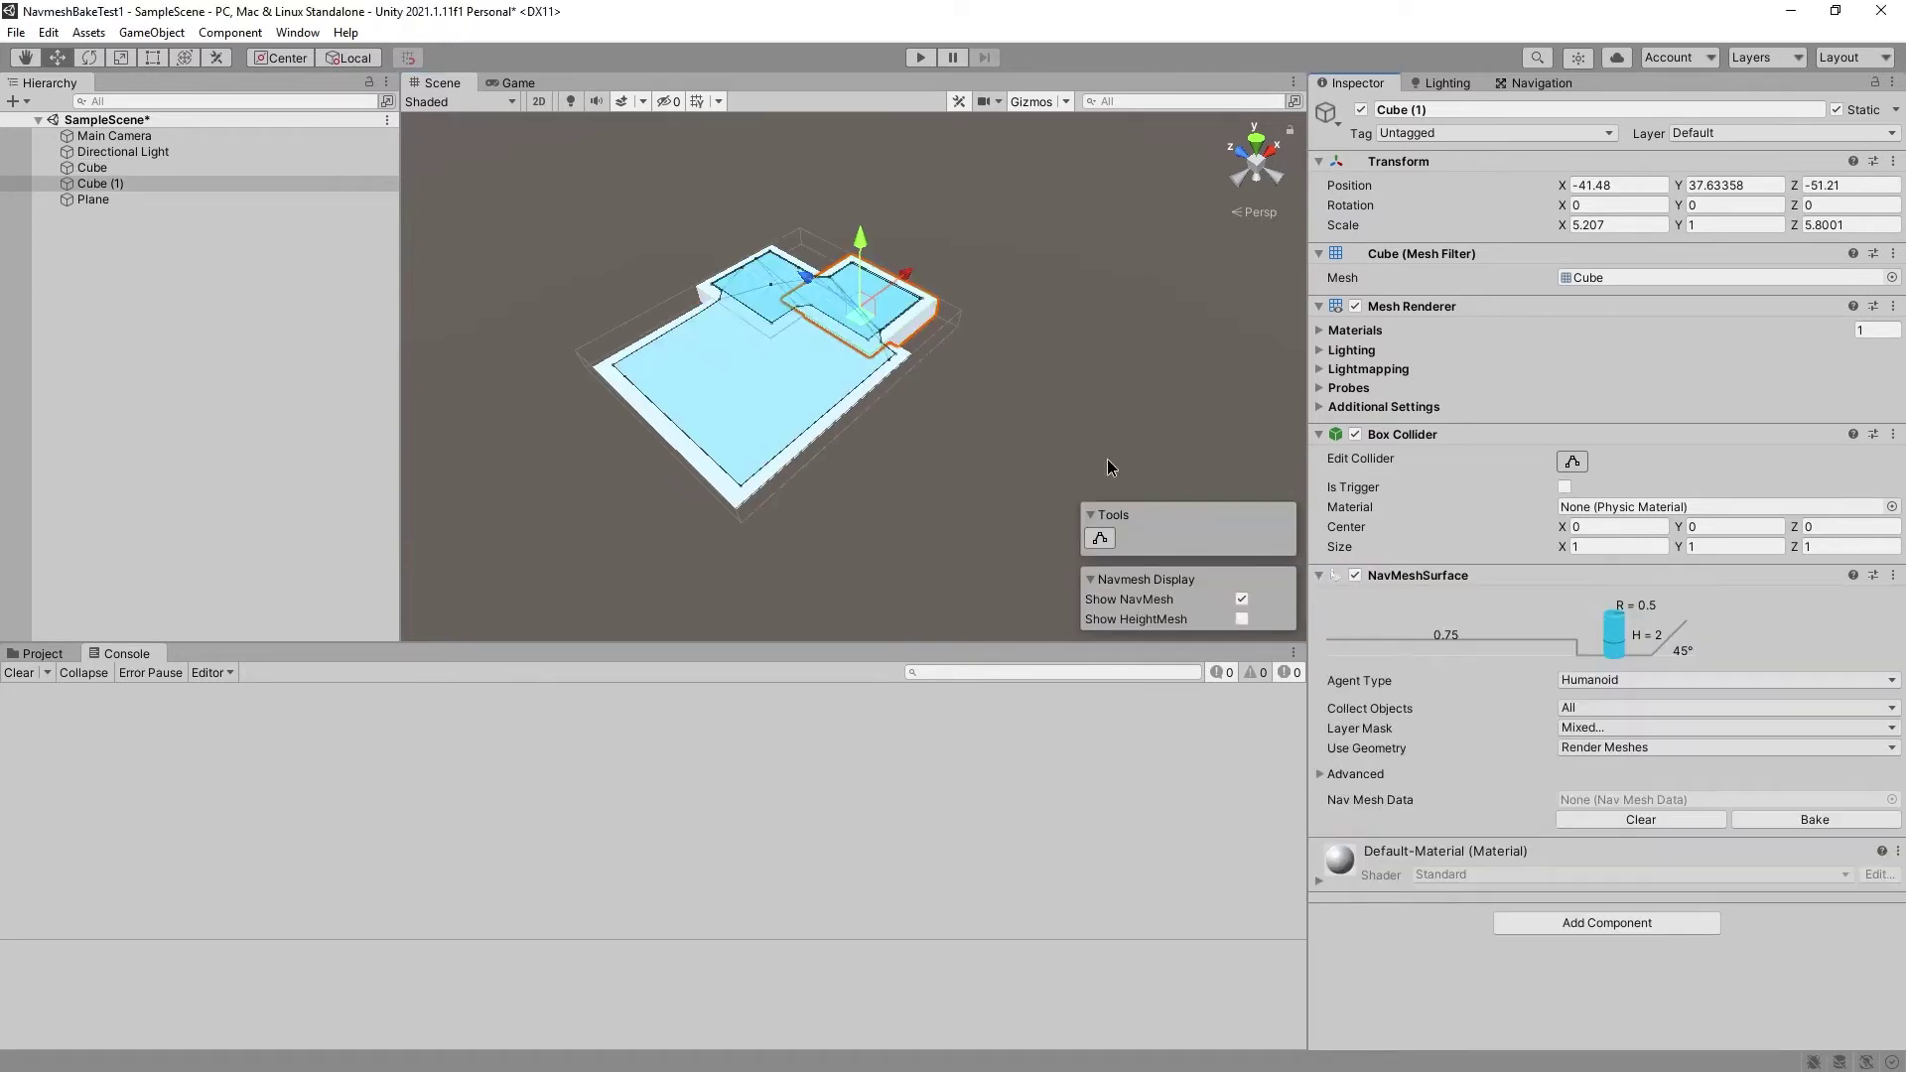
click(734, 384)
click(1639, 651)
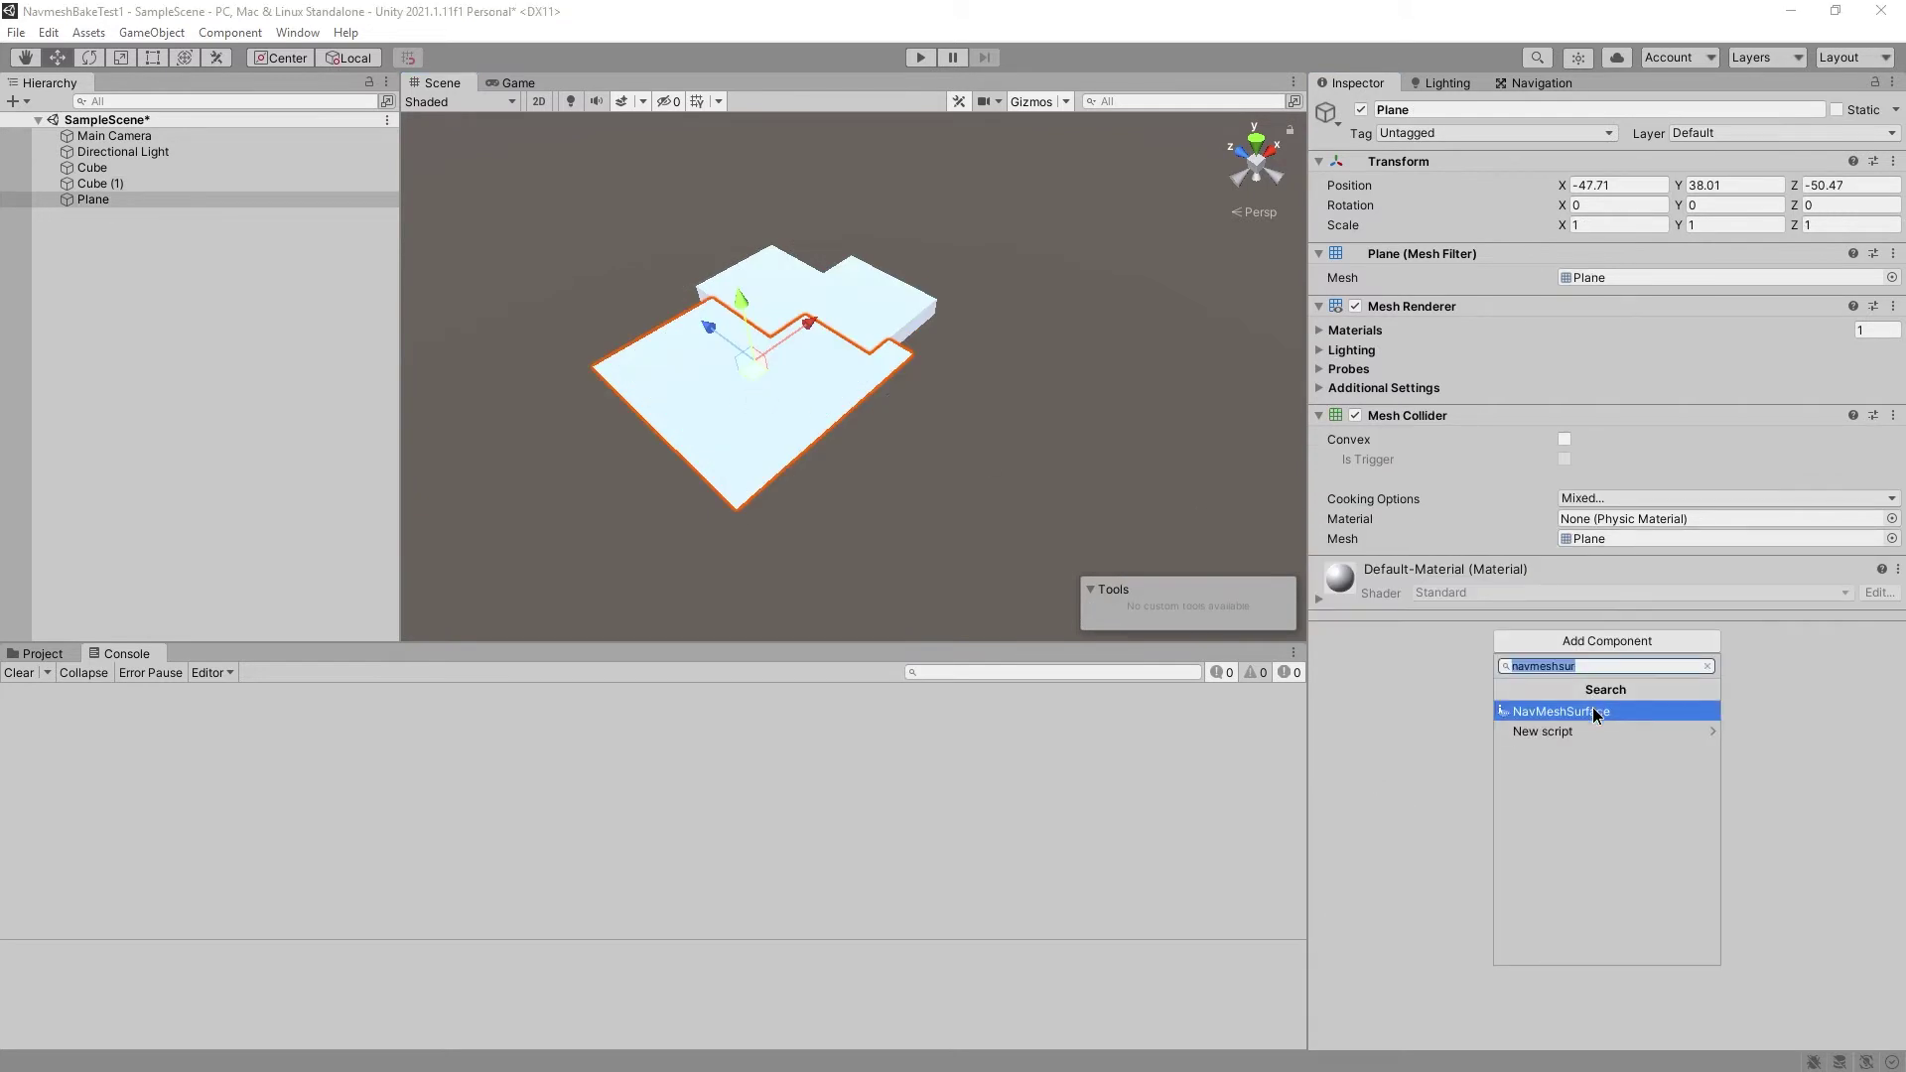
click(1549, 715)
click(213, 136)
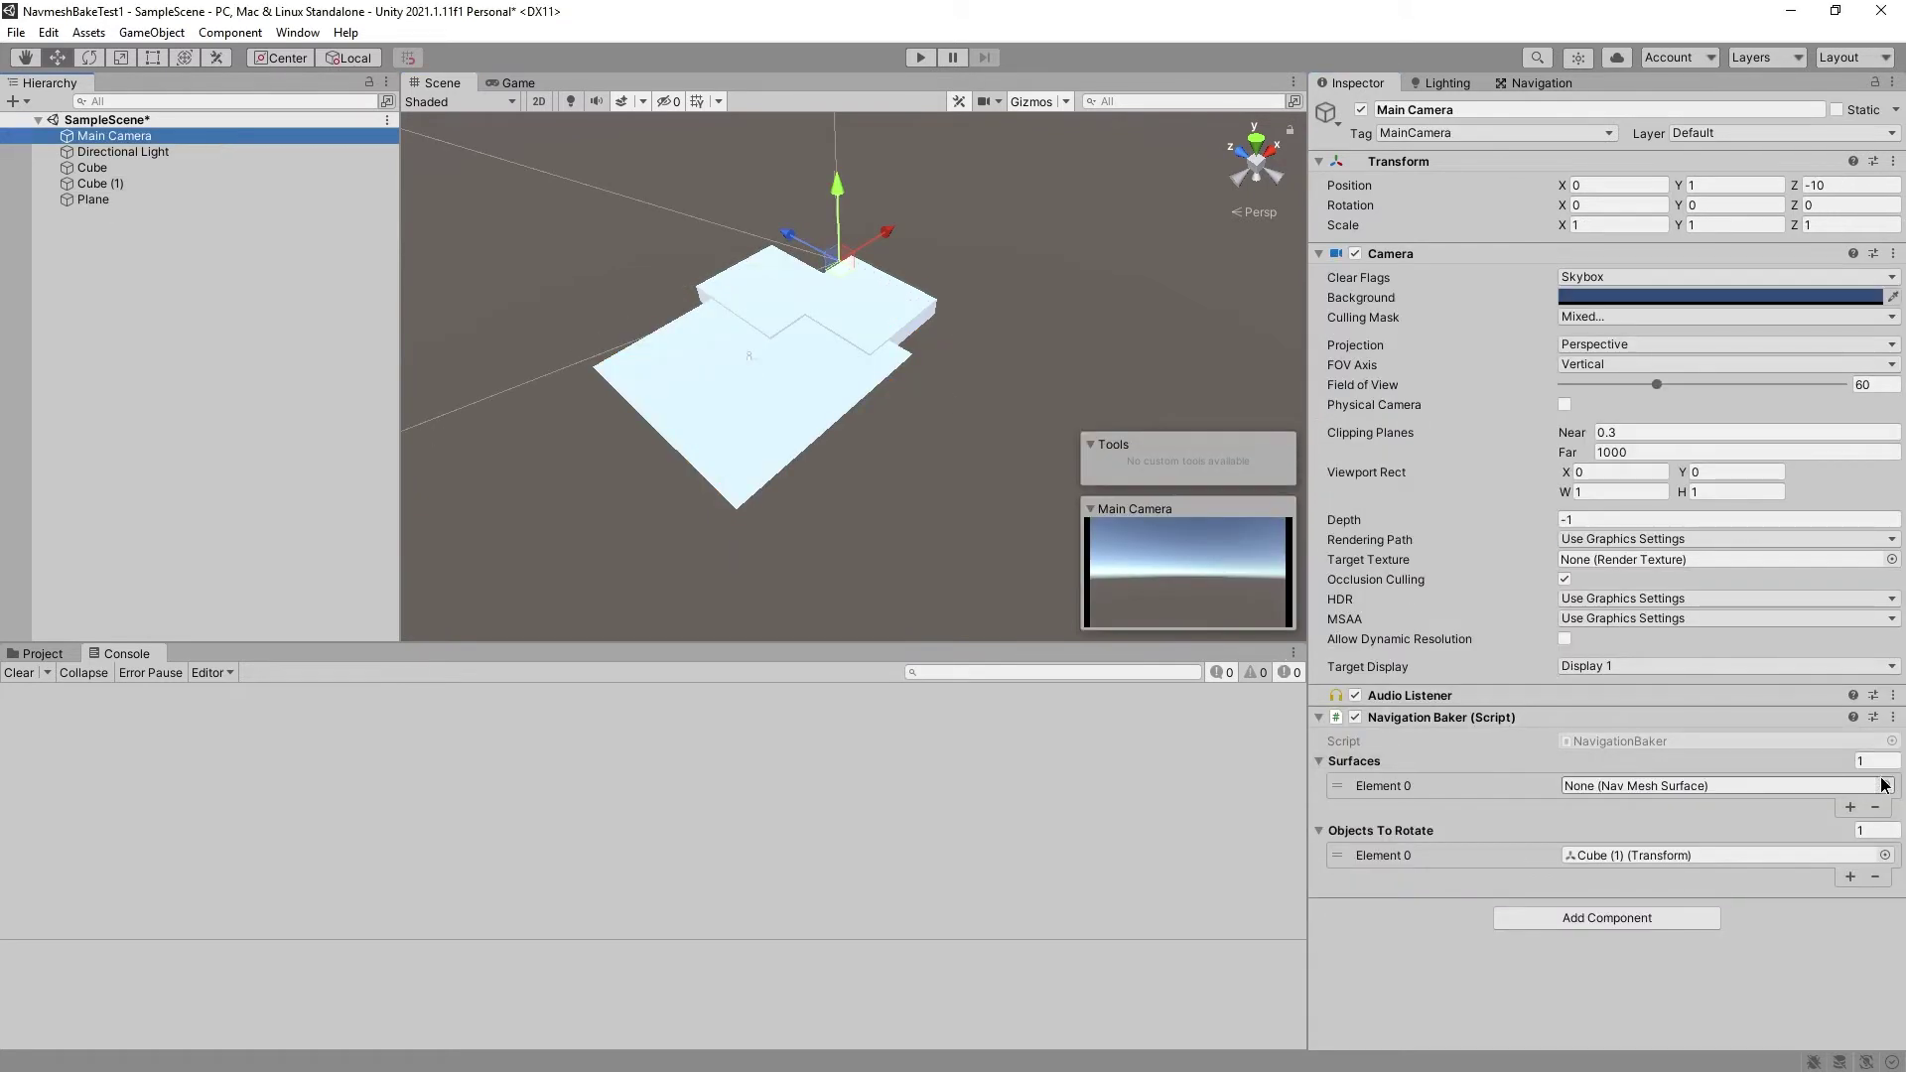
Set the Navigation Baker's Surfaces list to Cube and Plane
click(1884, 787)
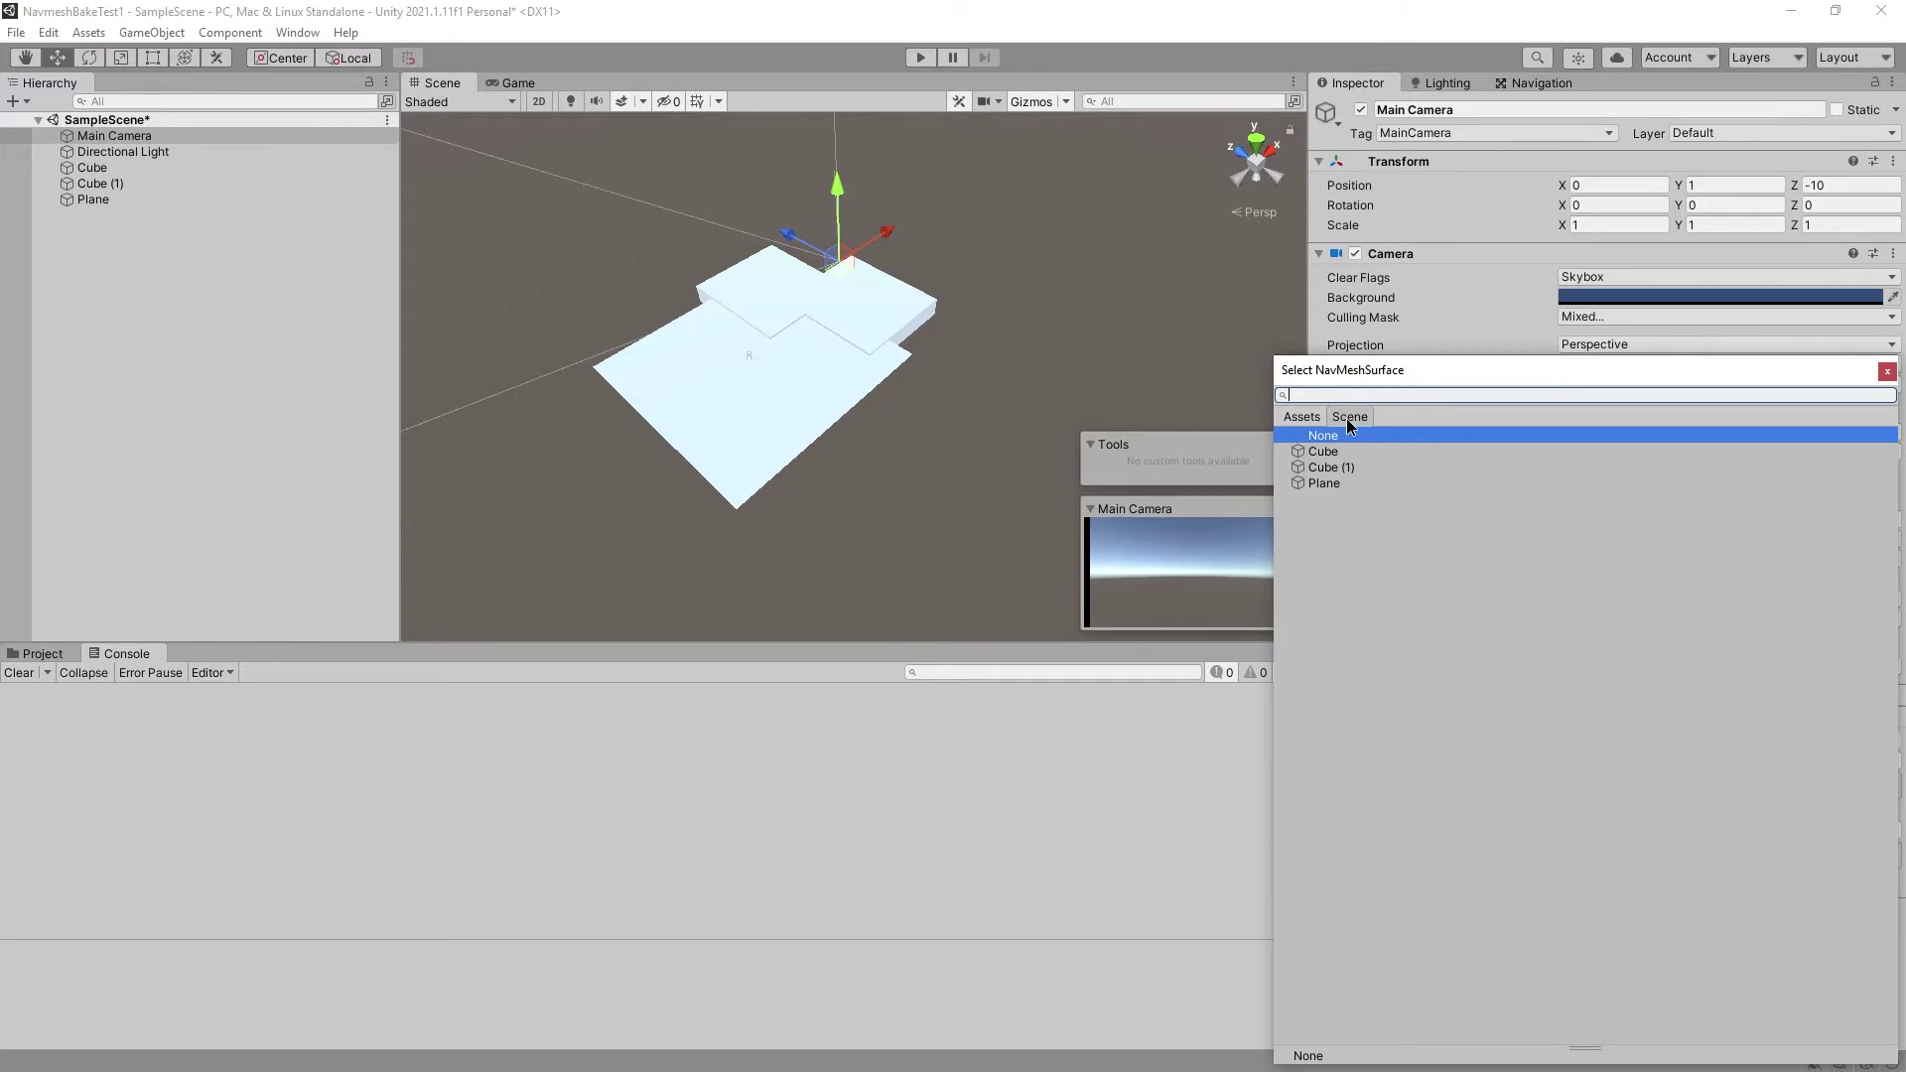
double_click(1330, 450)
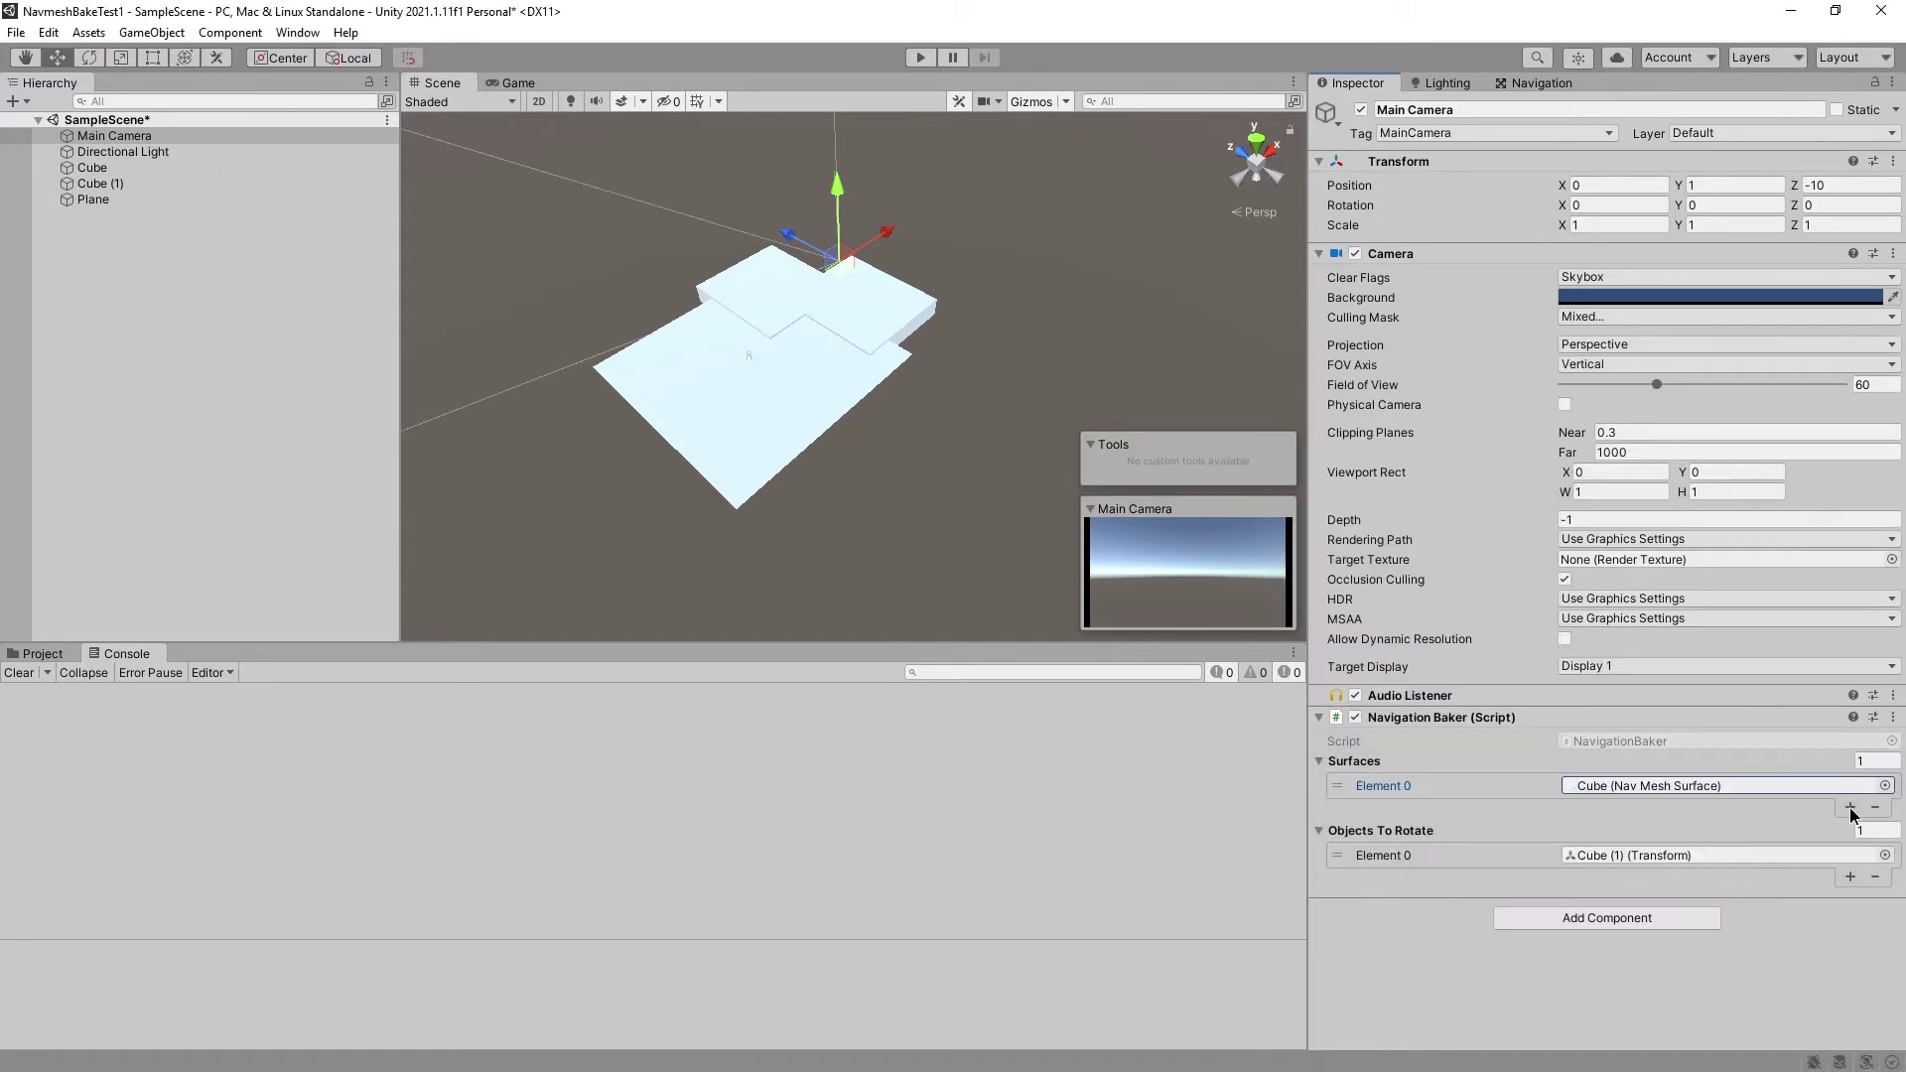
click(1851, 807)
click(1884, 805)
double_click(1331, 473)
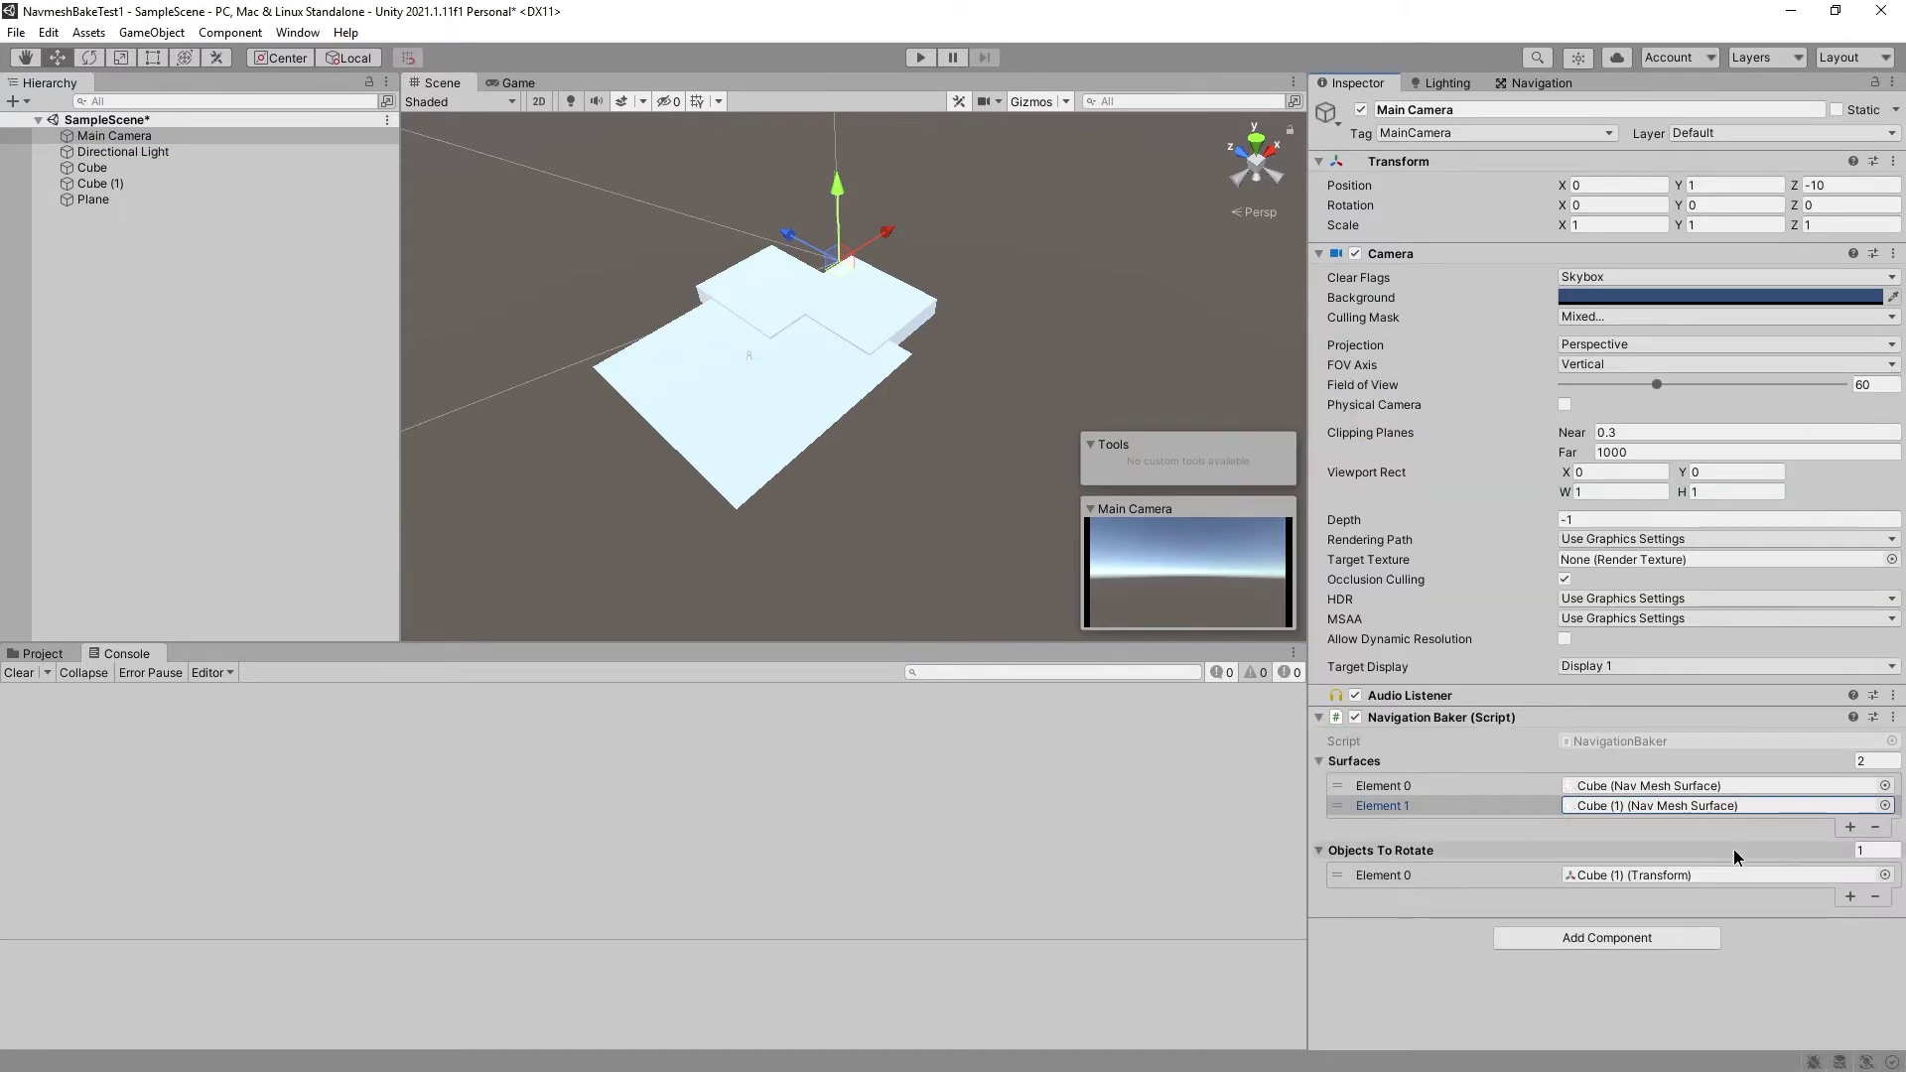
click(1885, 805)
double_click(1326, 485)
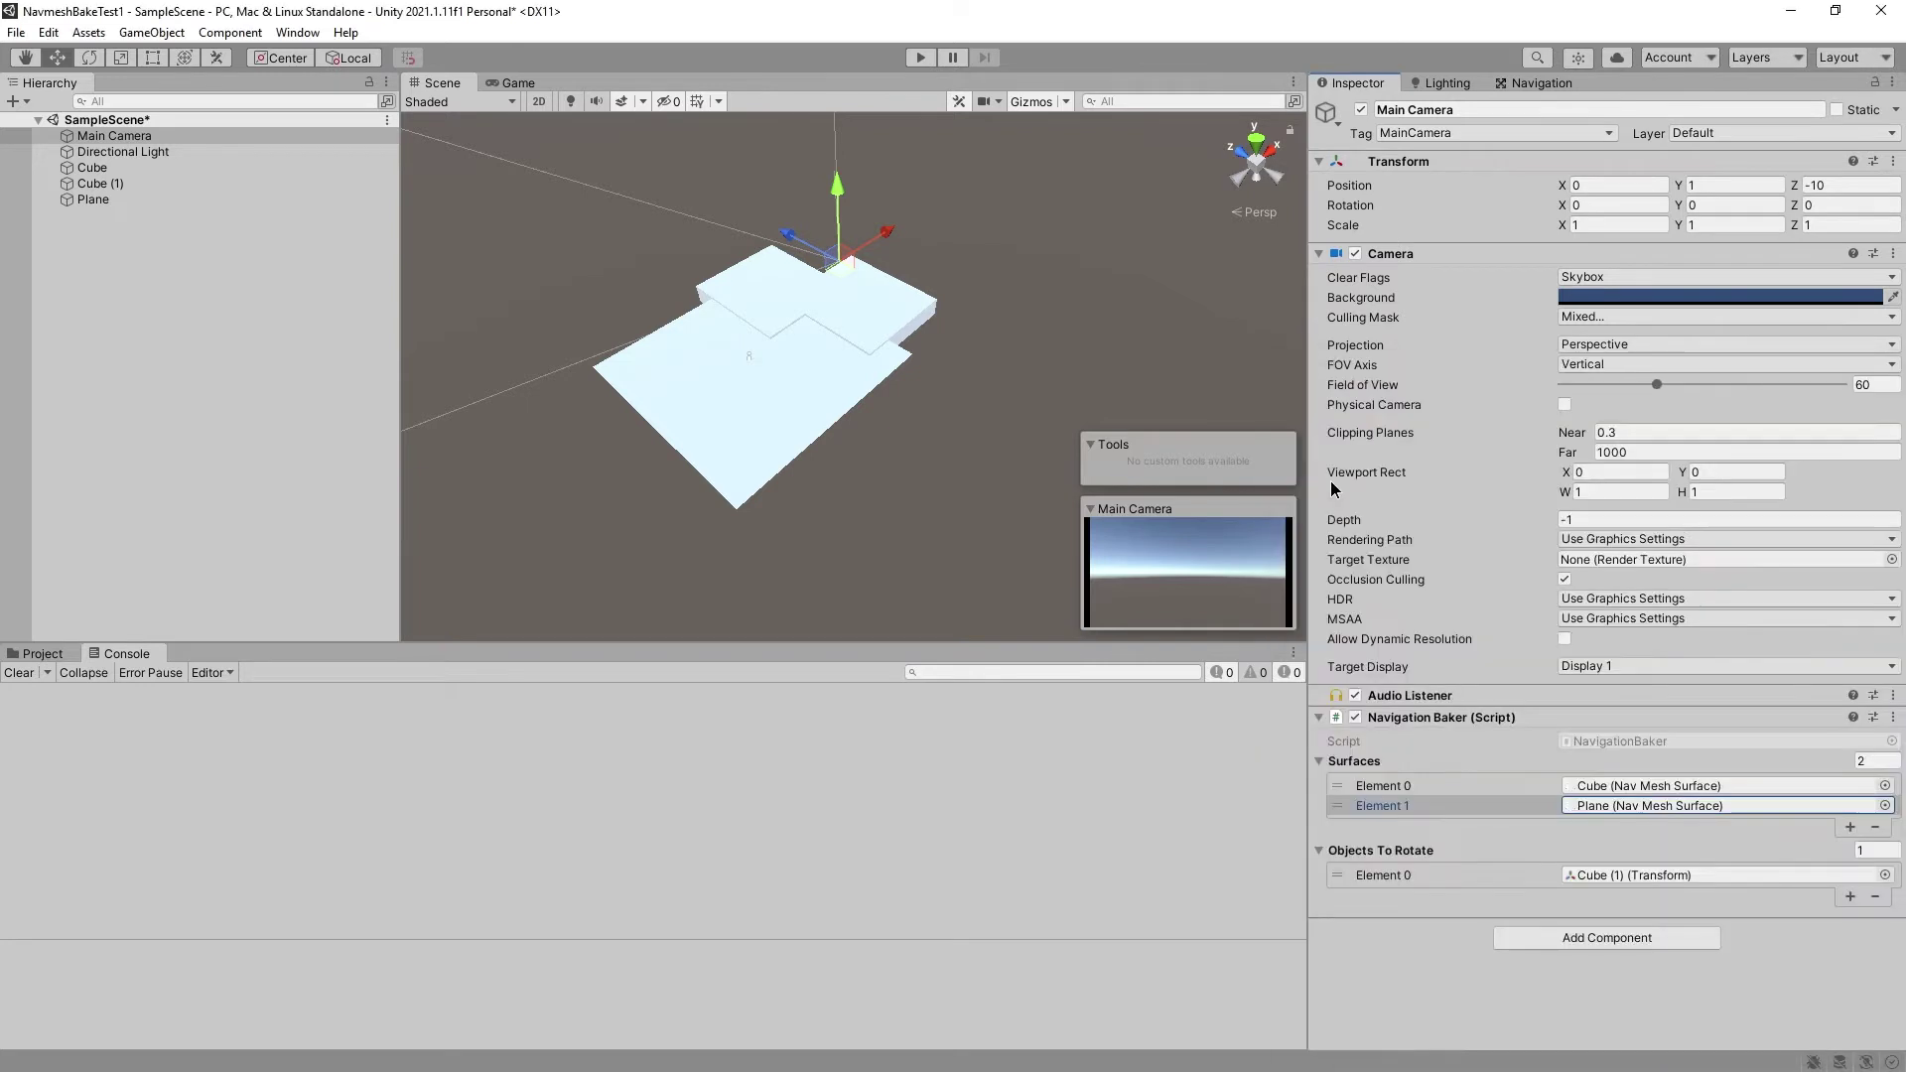
Fill Objects To Rotate with Cube, Cube (1) and Plane
click(1850, 897)
click(1849, 916)
click(1883, 899)
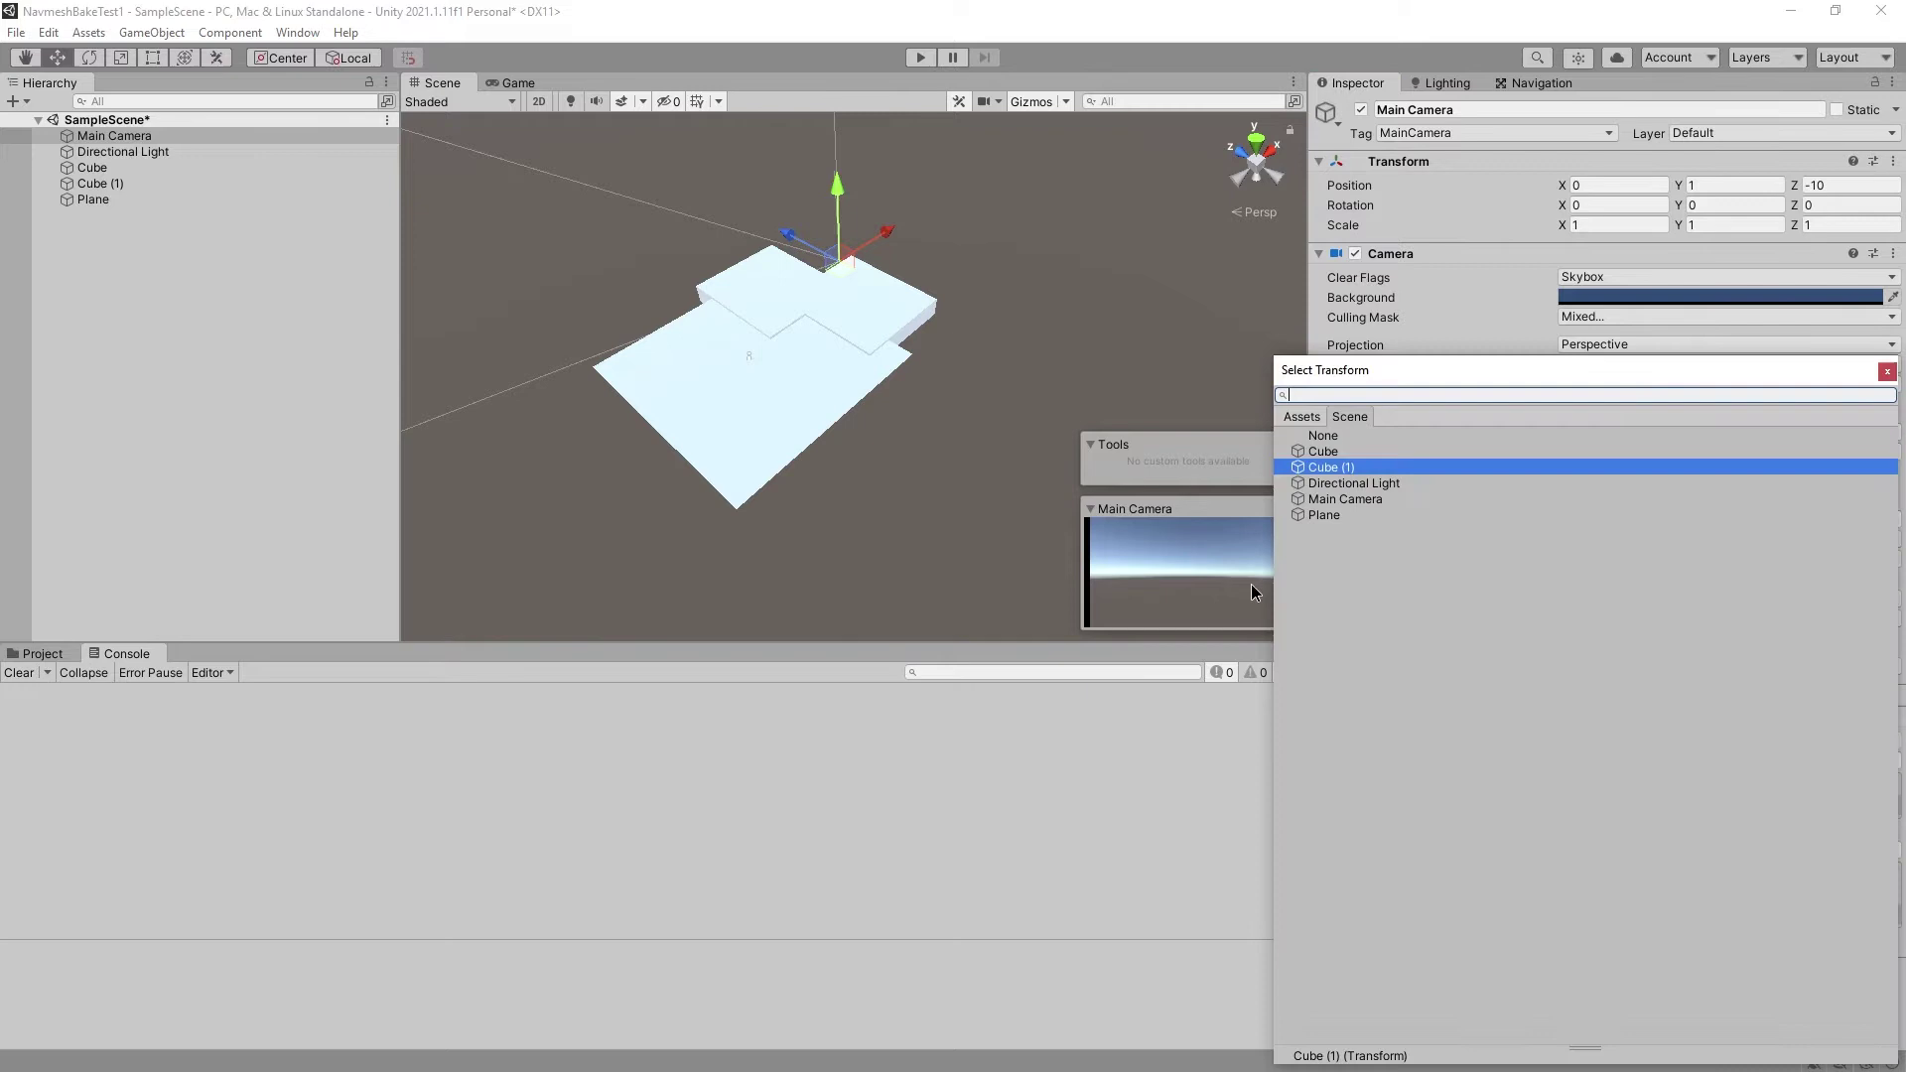
double_click(1336, 471)
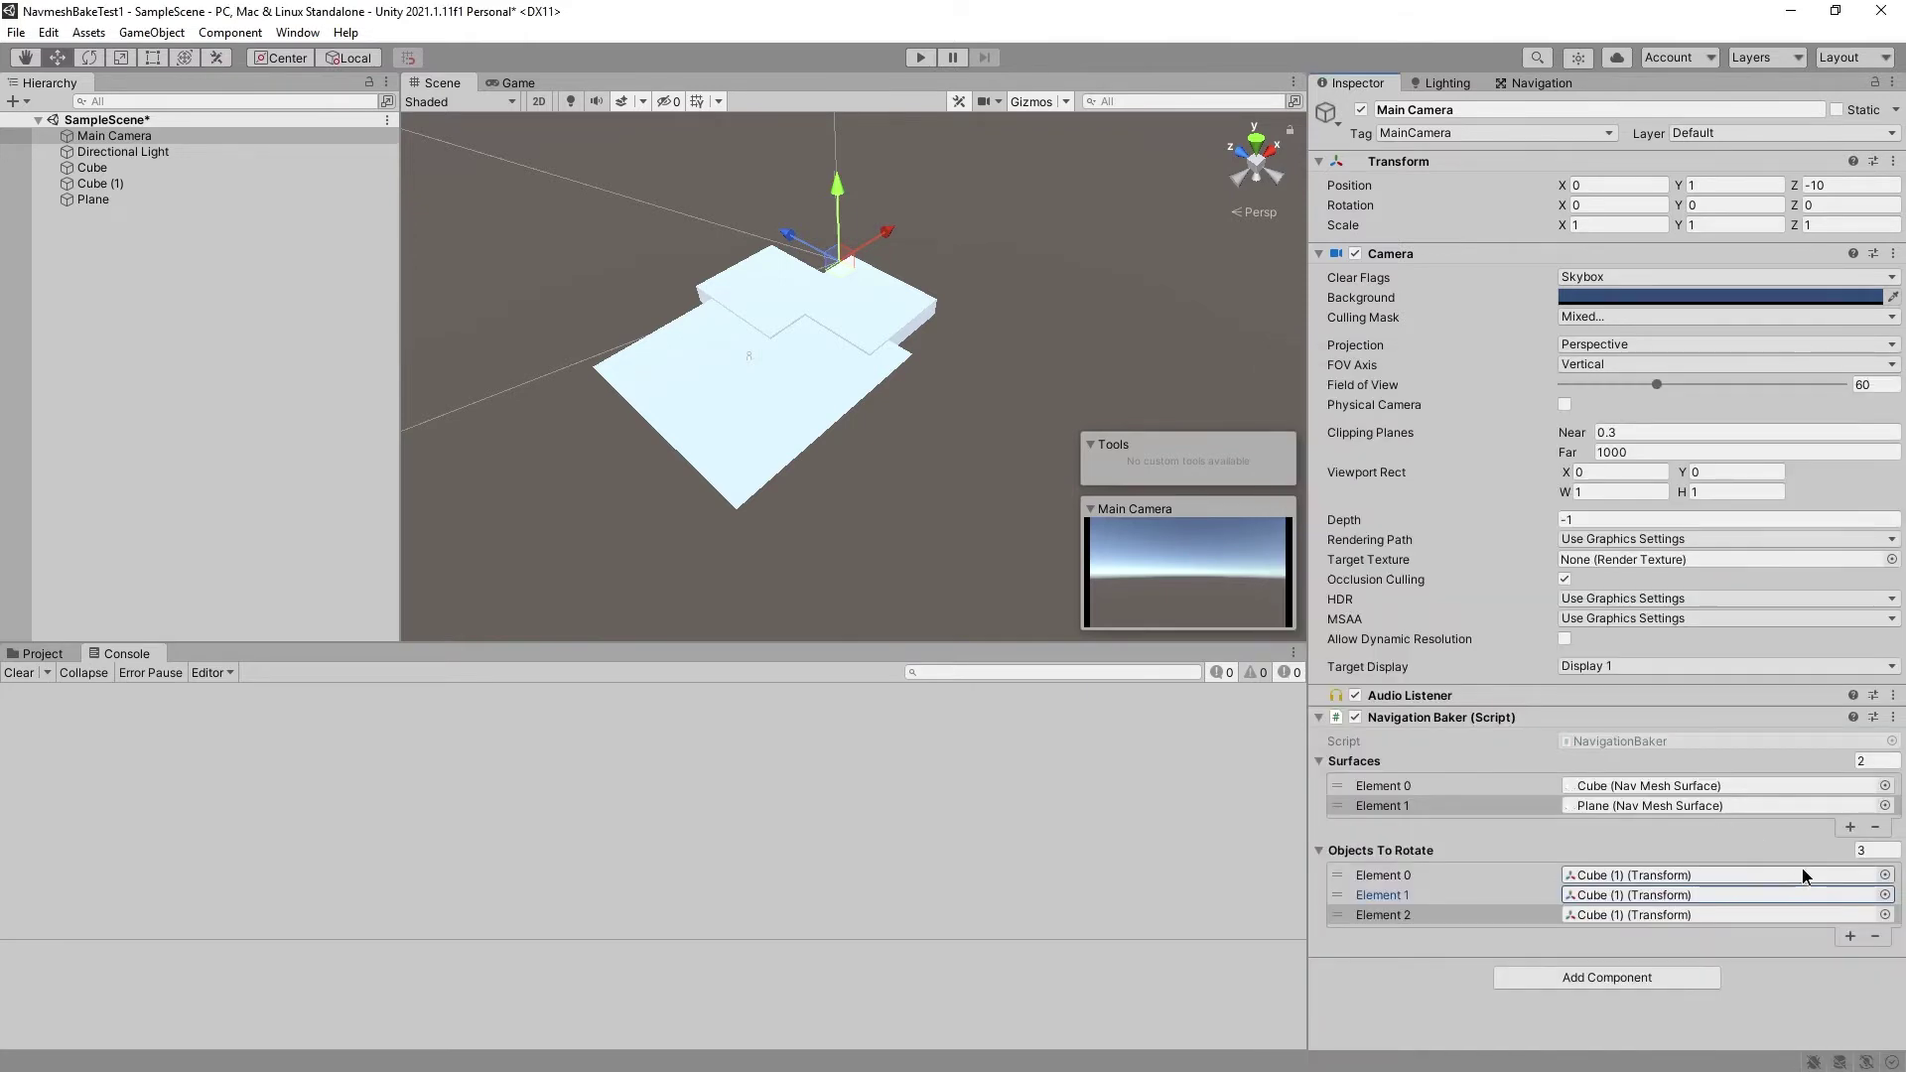
click(1885, 893)
double_click(1367, 451)
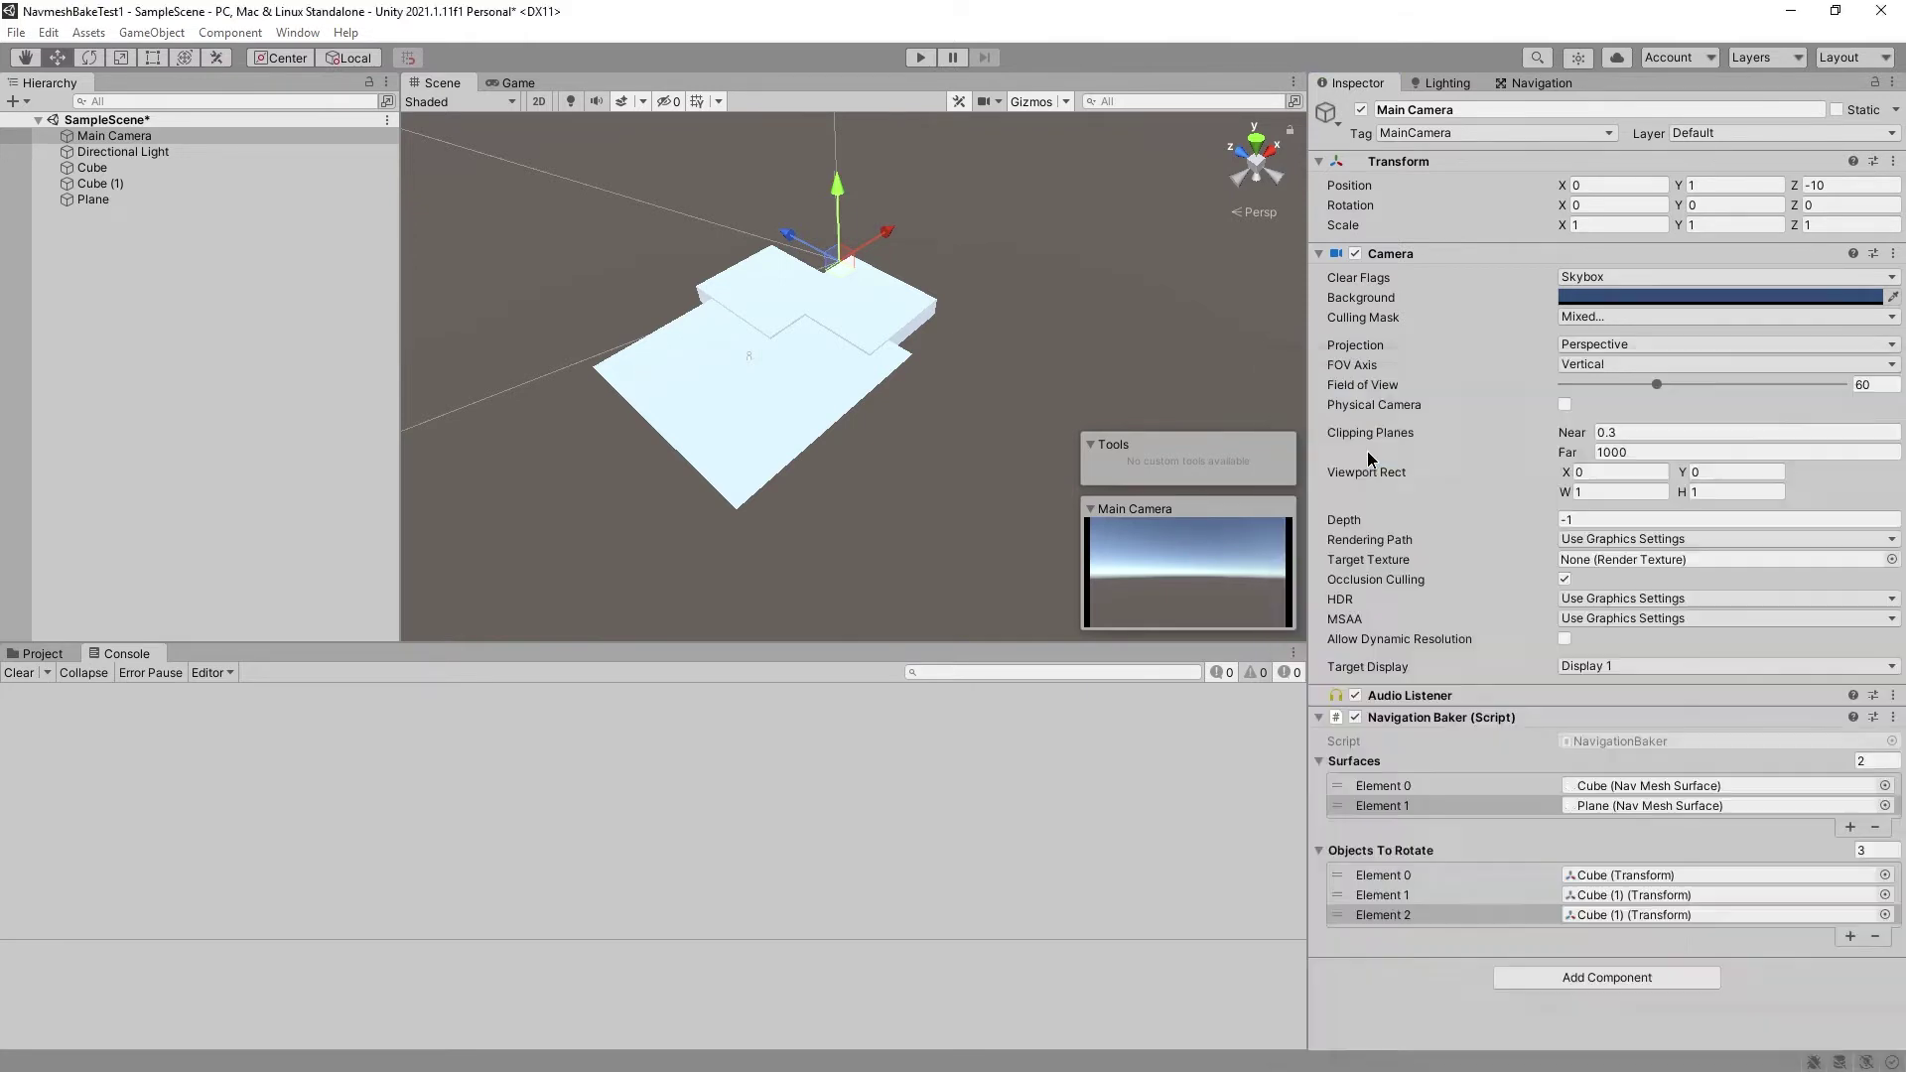
click(1887, 919)
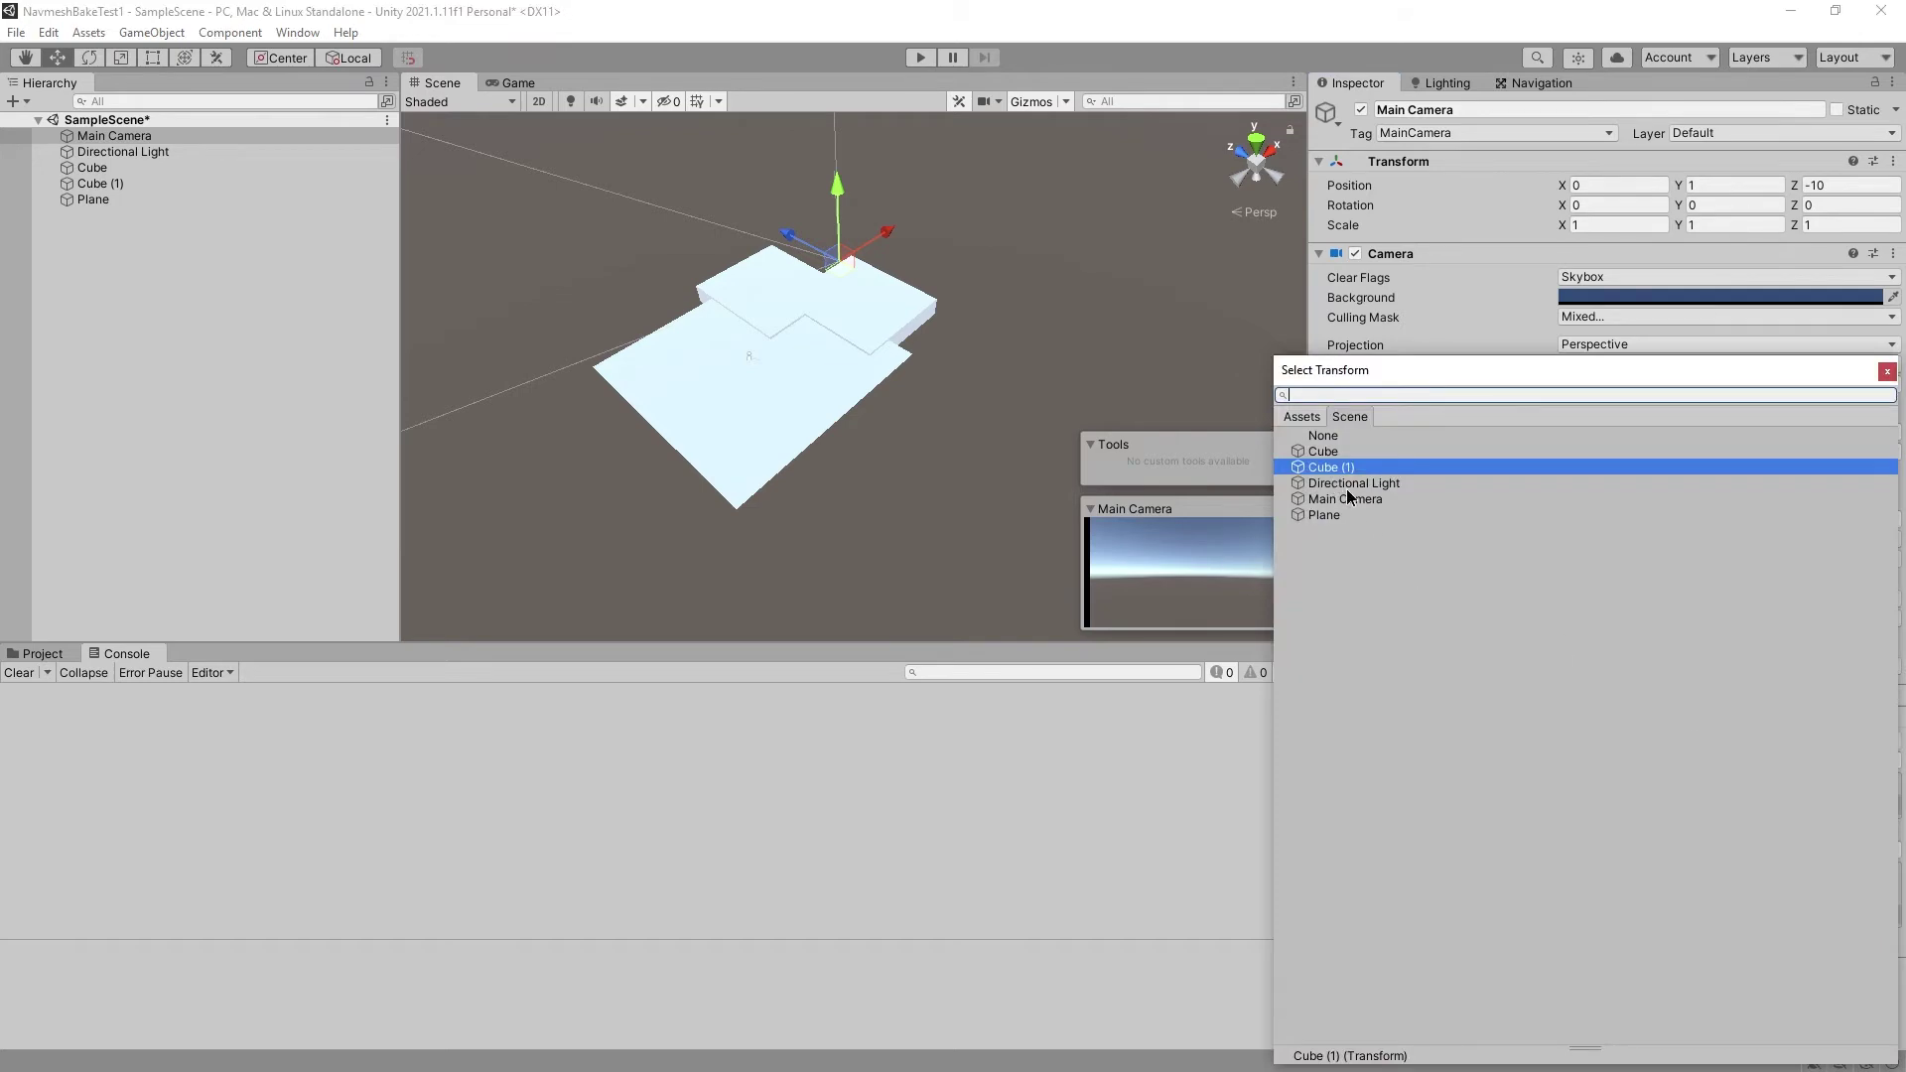
double_click(1348, 515)
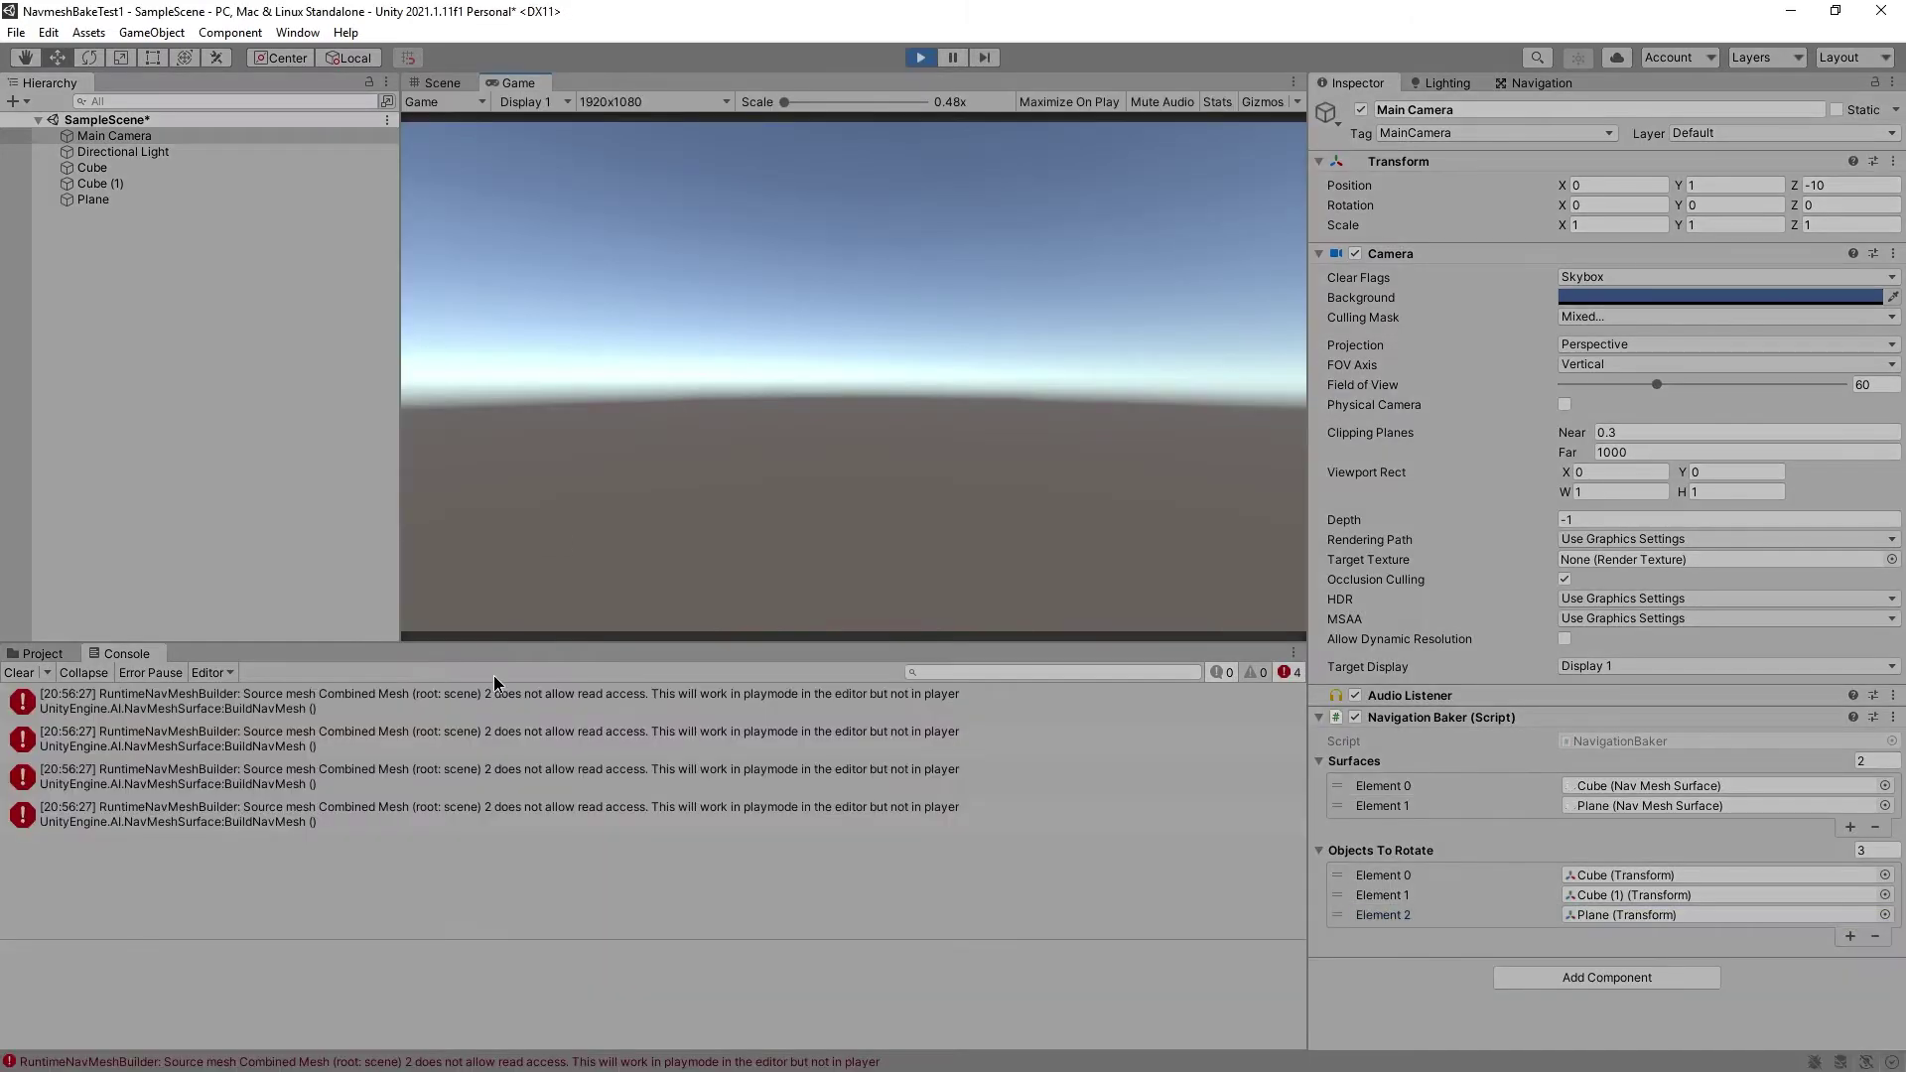
Inspect the RuntimeNavMeshBuilder console error and exit Play mode
click(510, 738)
click(404, 714)
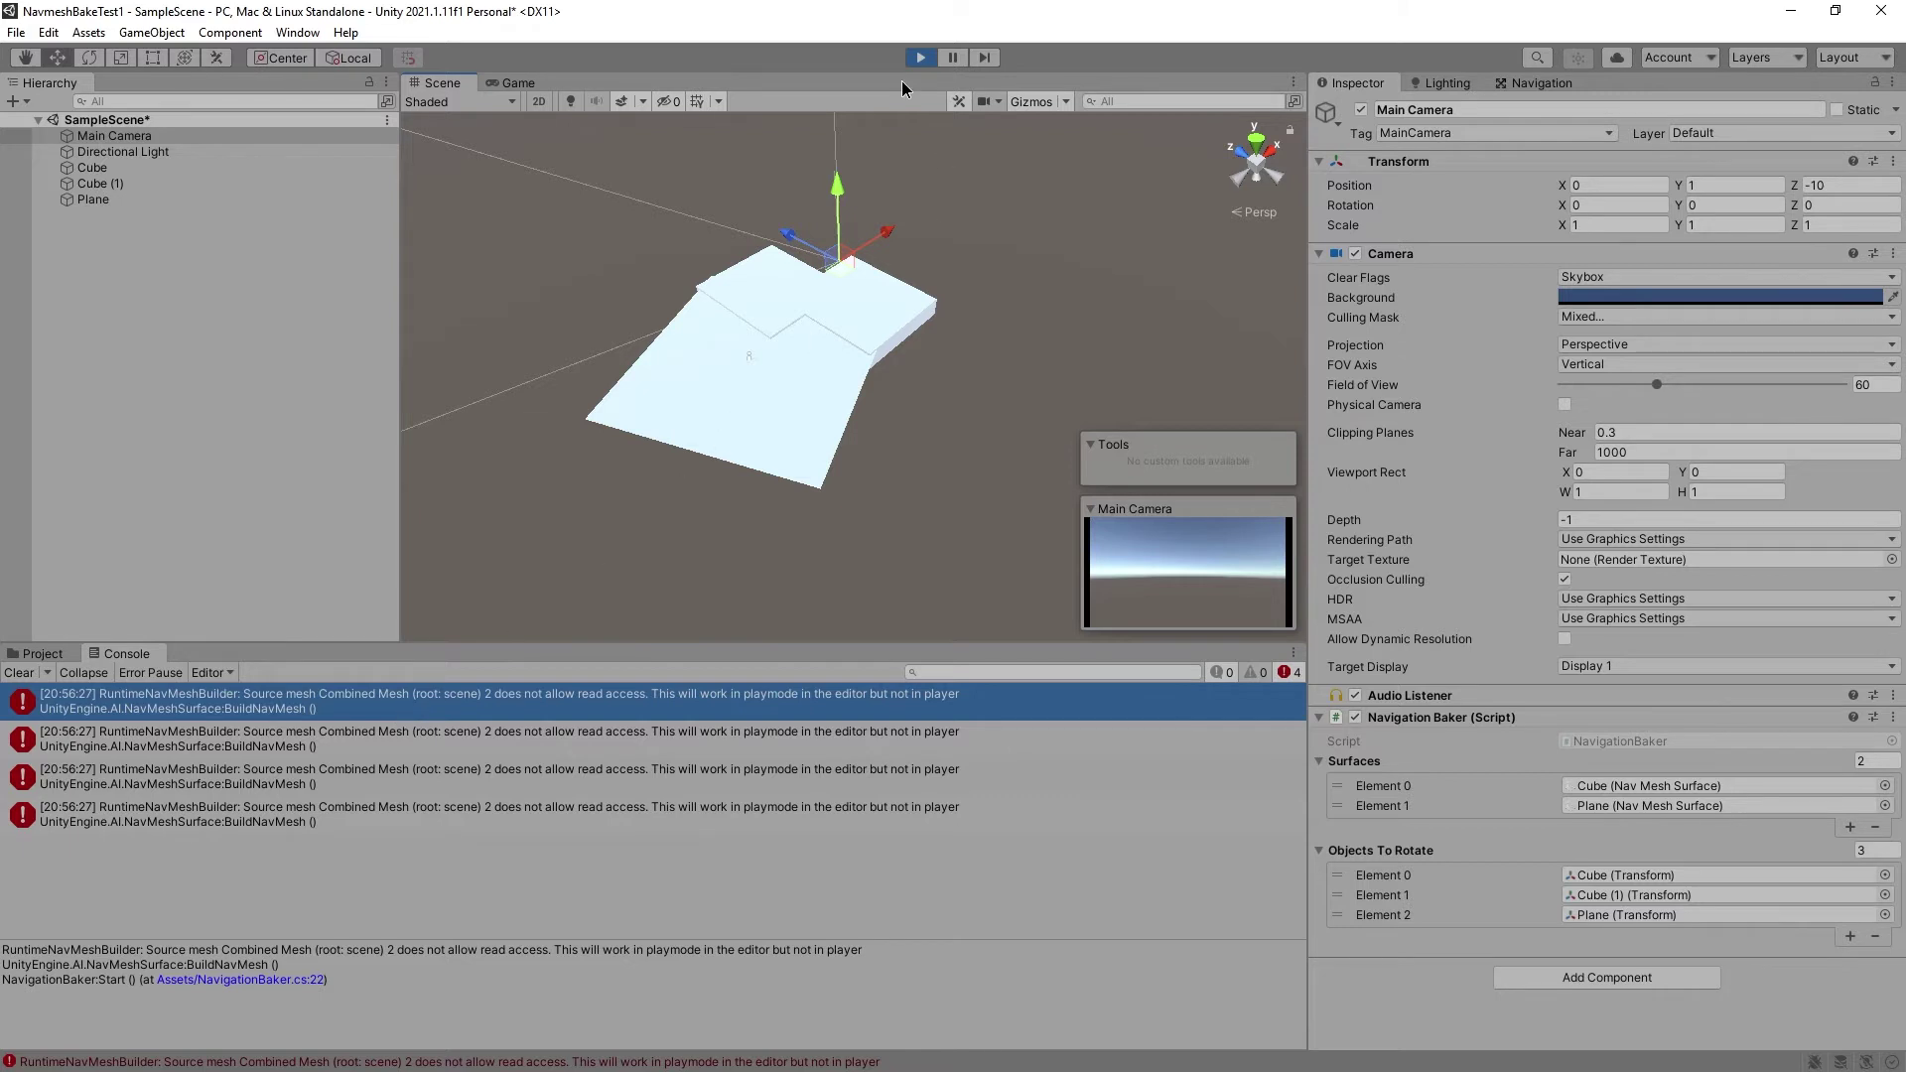
click(921, 57)
With Navigation bake settings shown, select Cube and Cube (1) and untick Static
click(1534, 84)
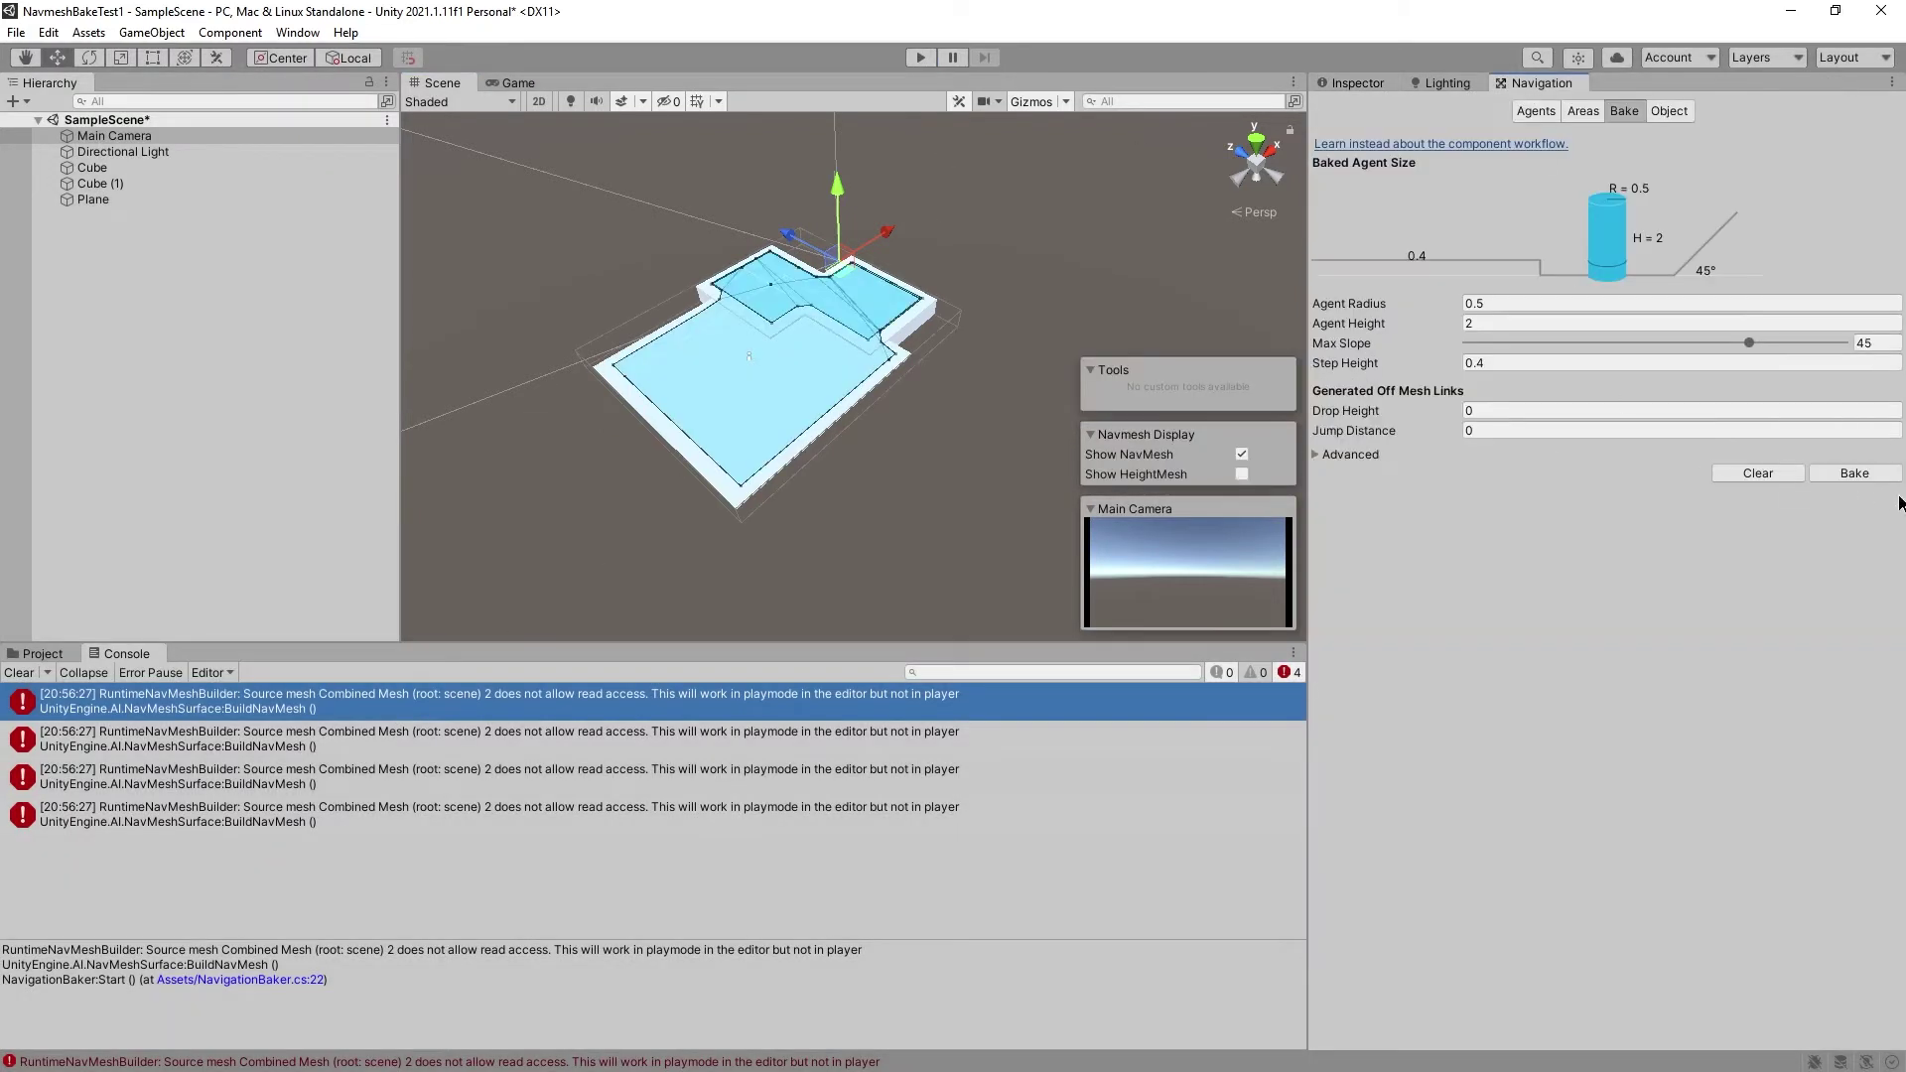
click(1759, 474)
click(865, 340)
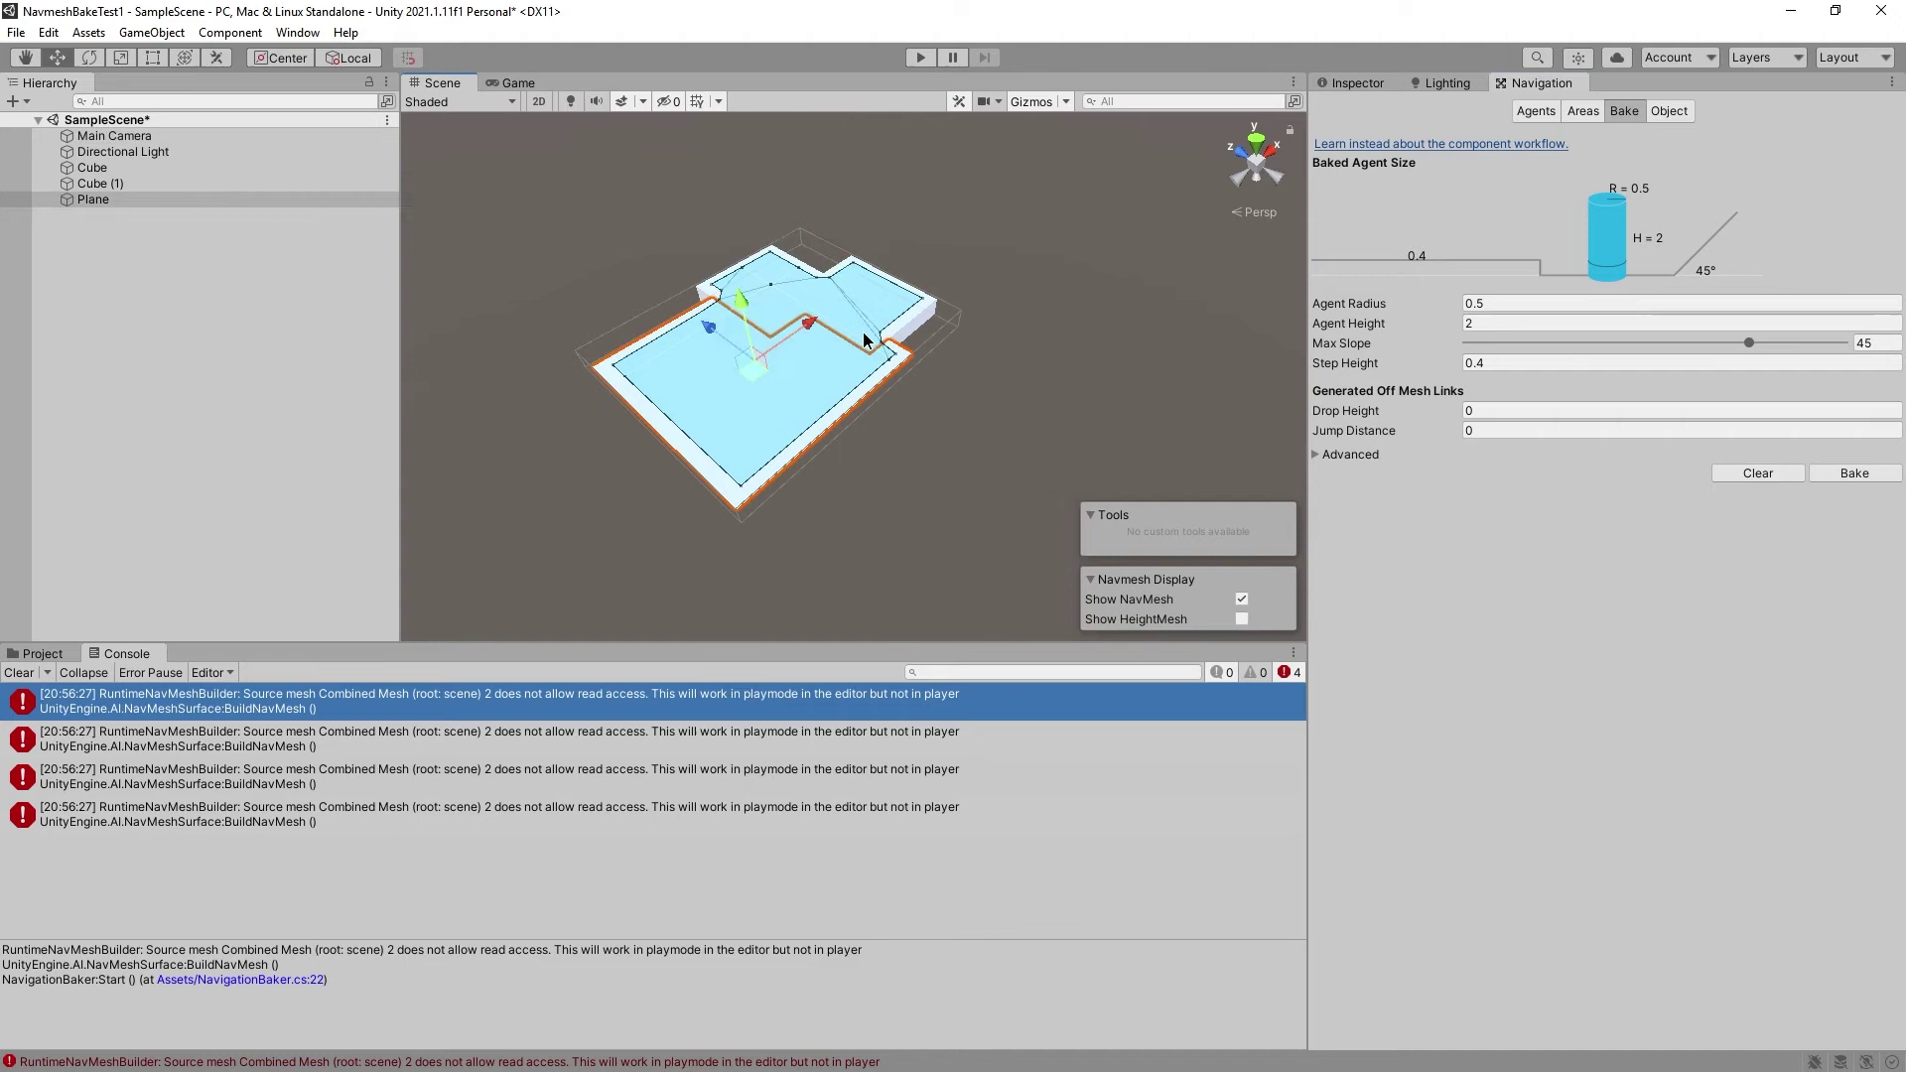
click(948, 255)
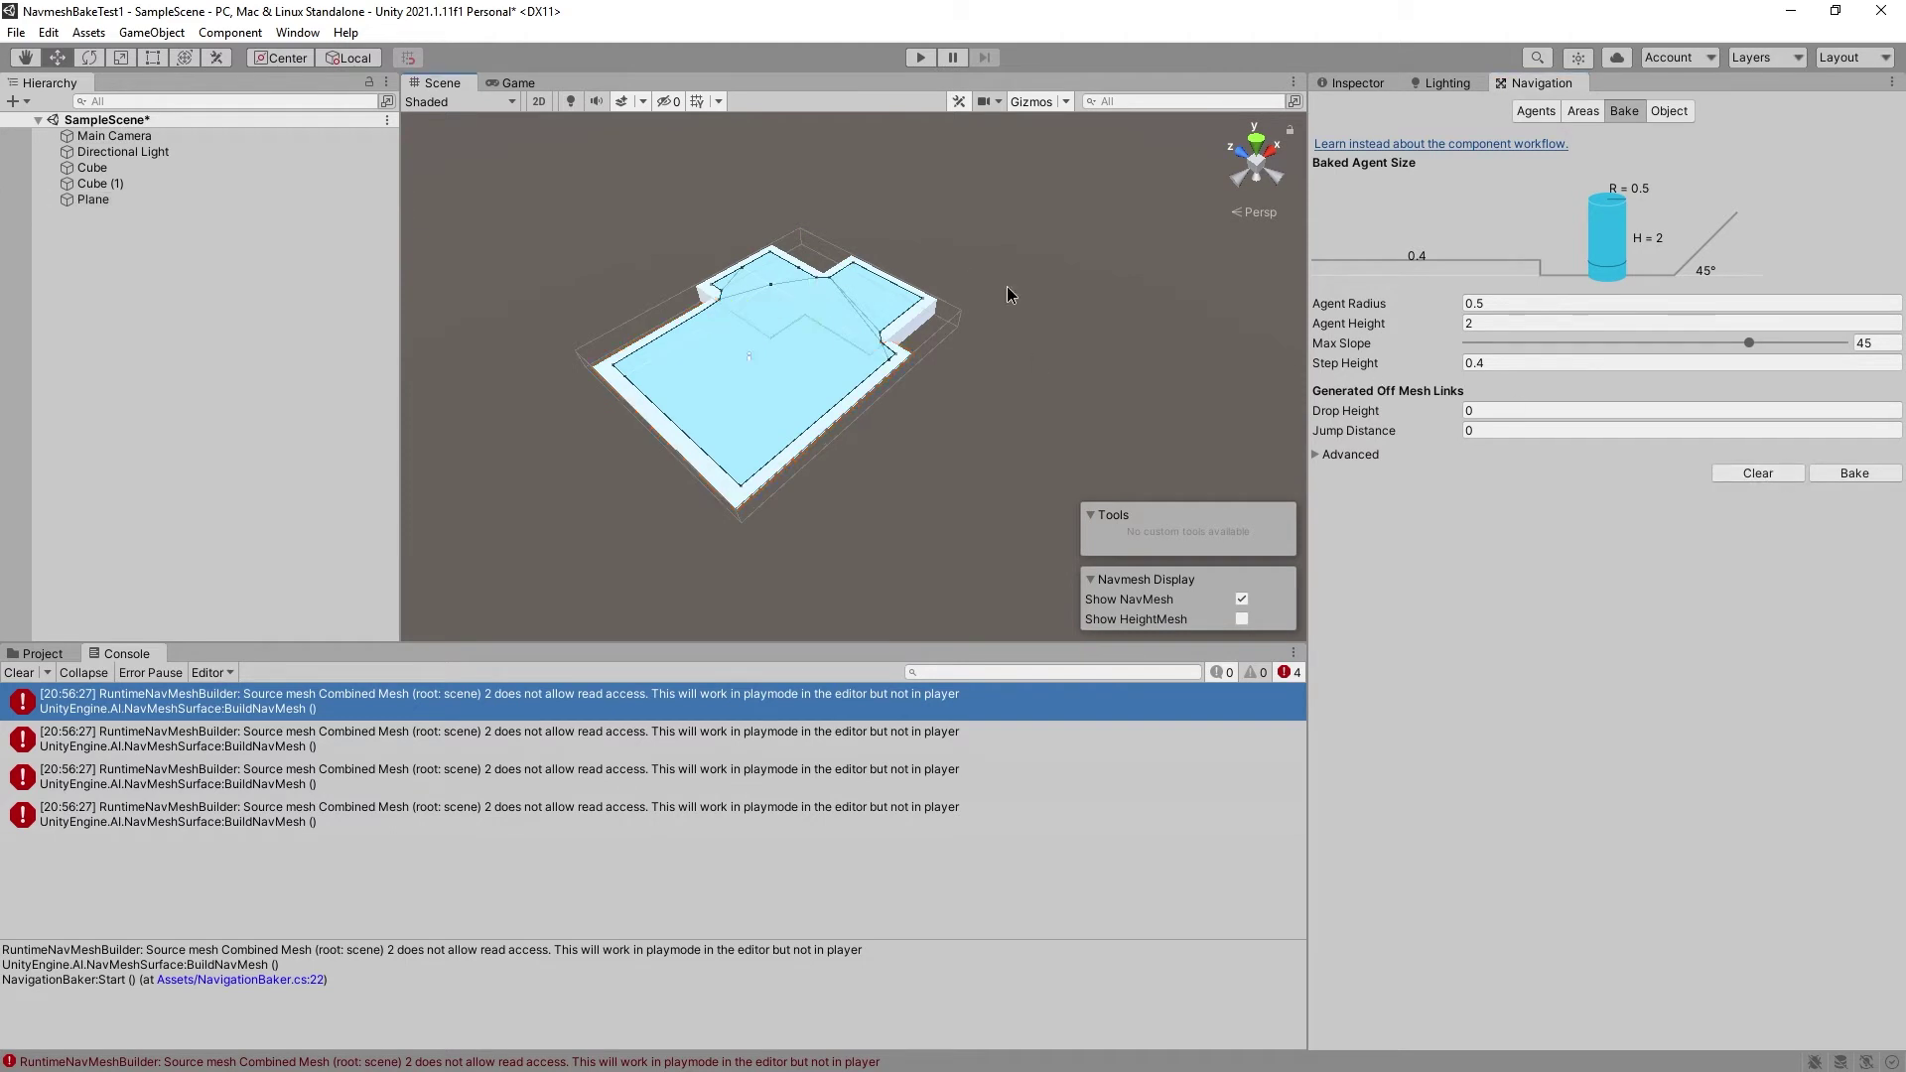
key(ctrl+a)
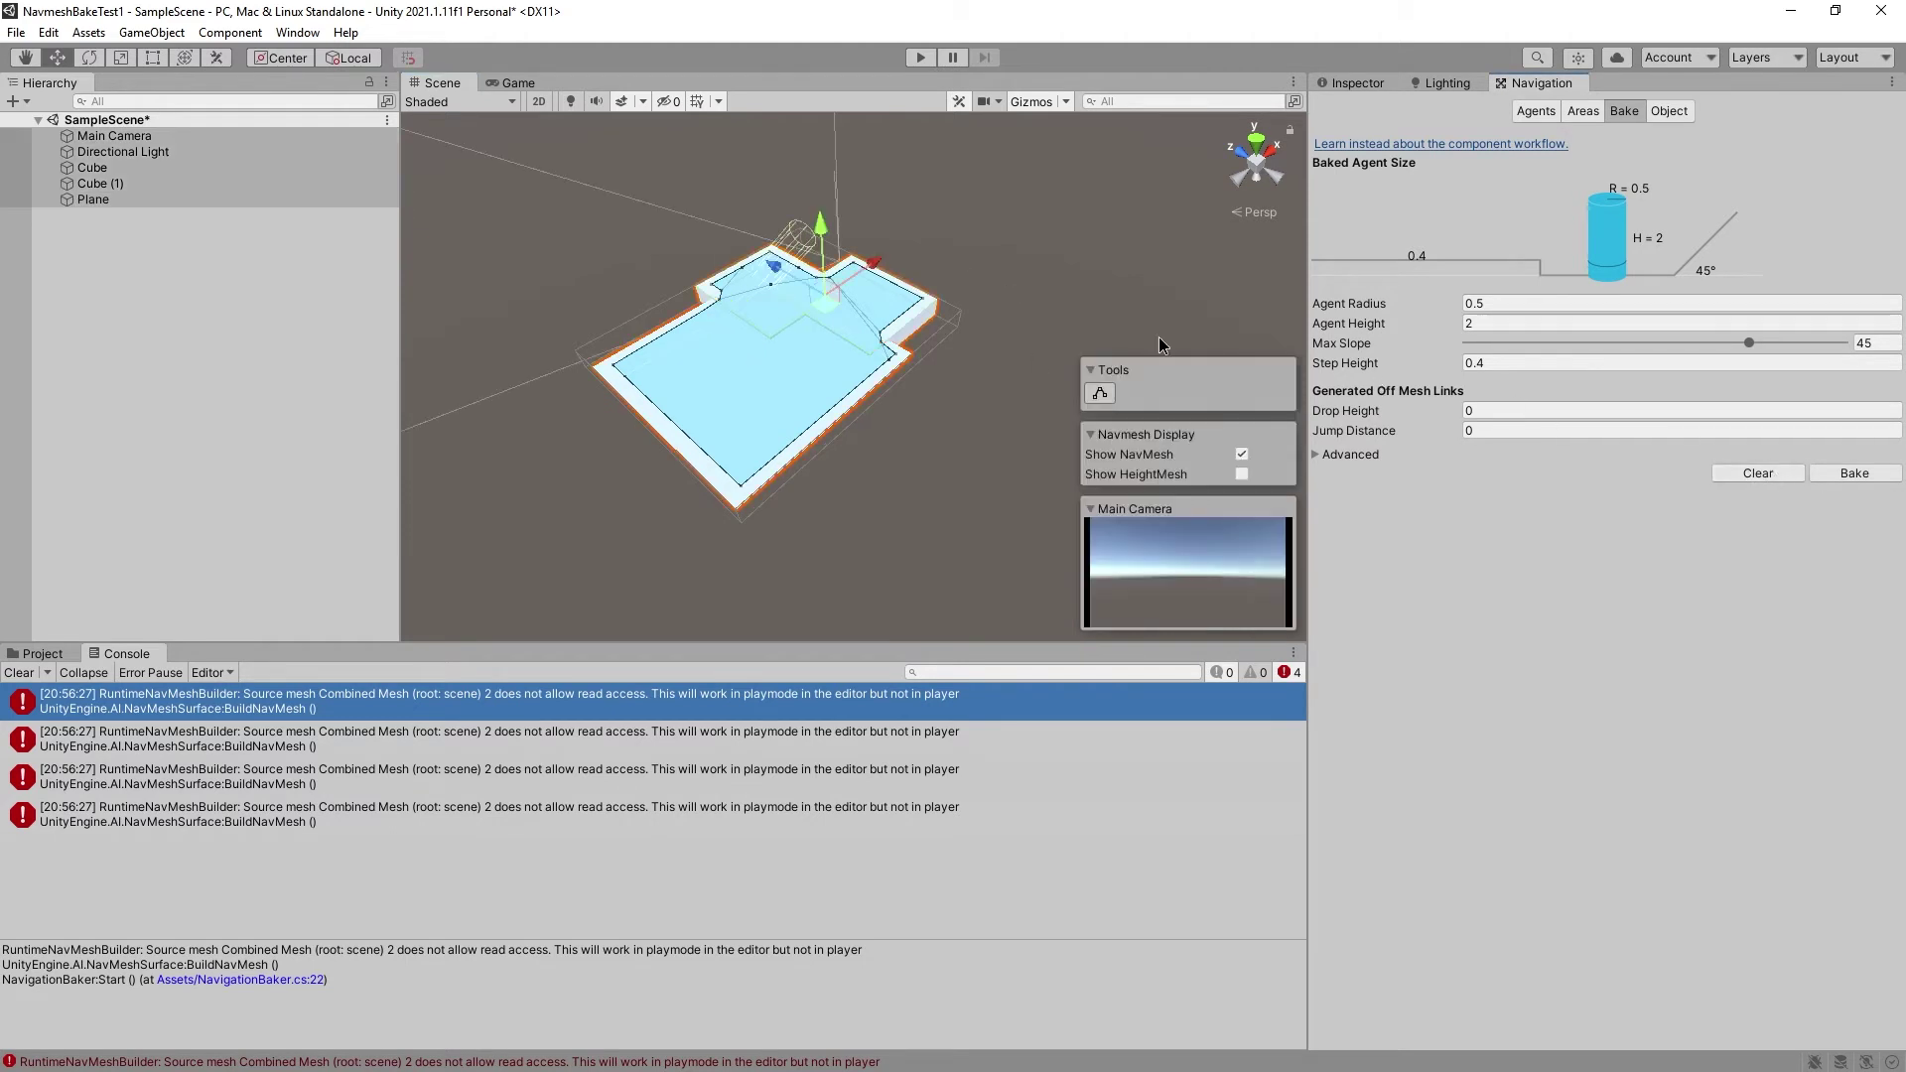
click(911, 297)
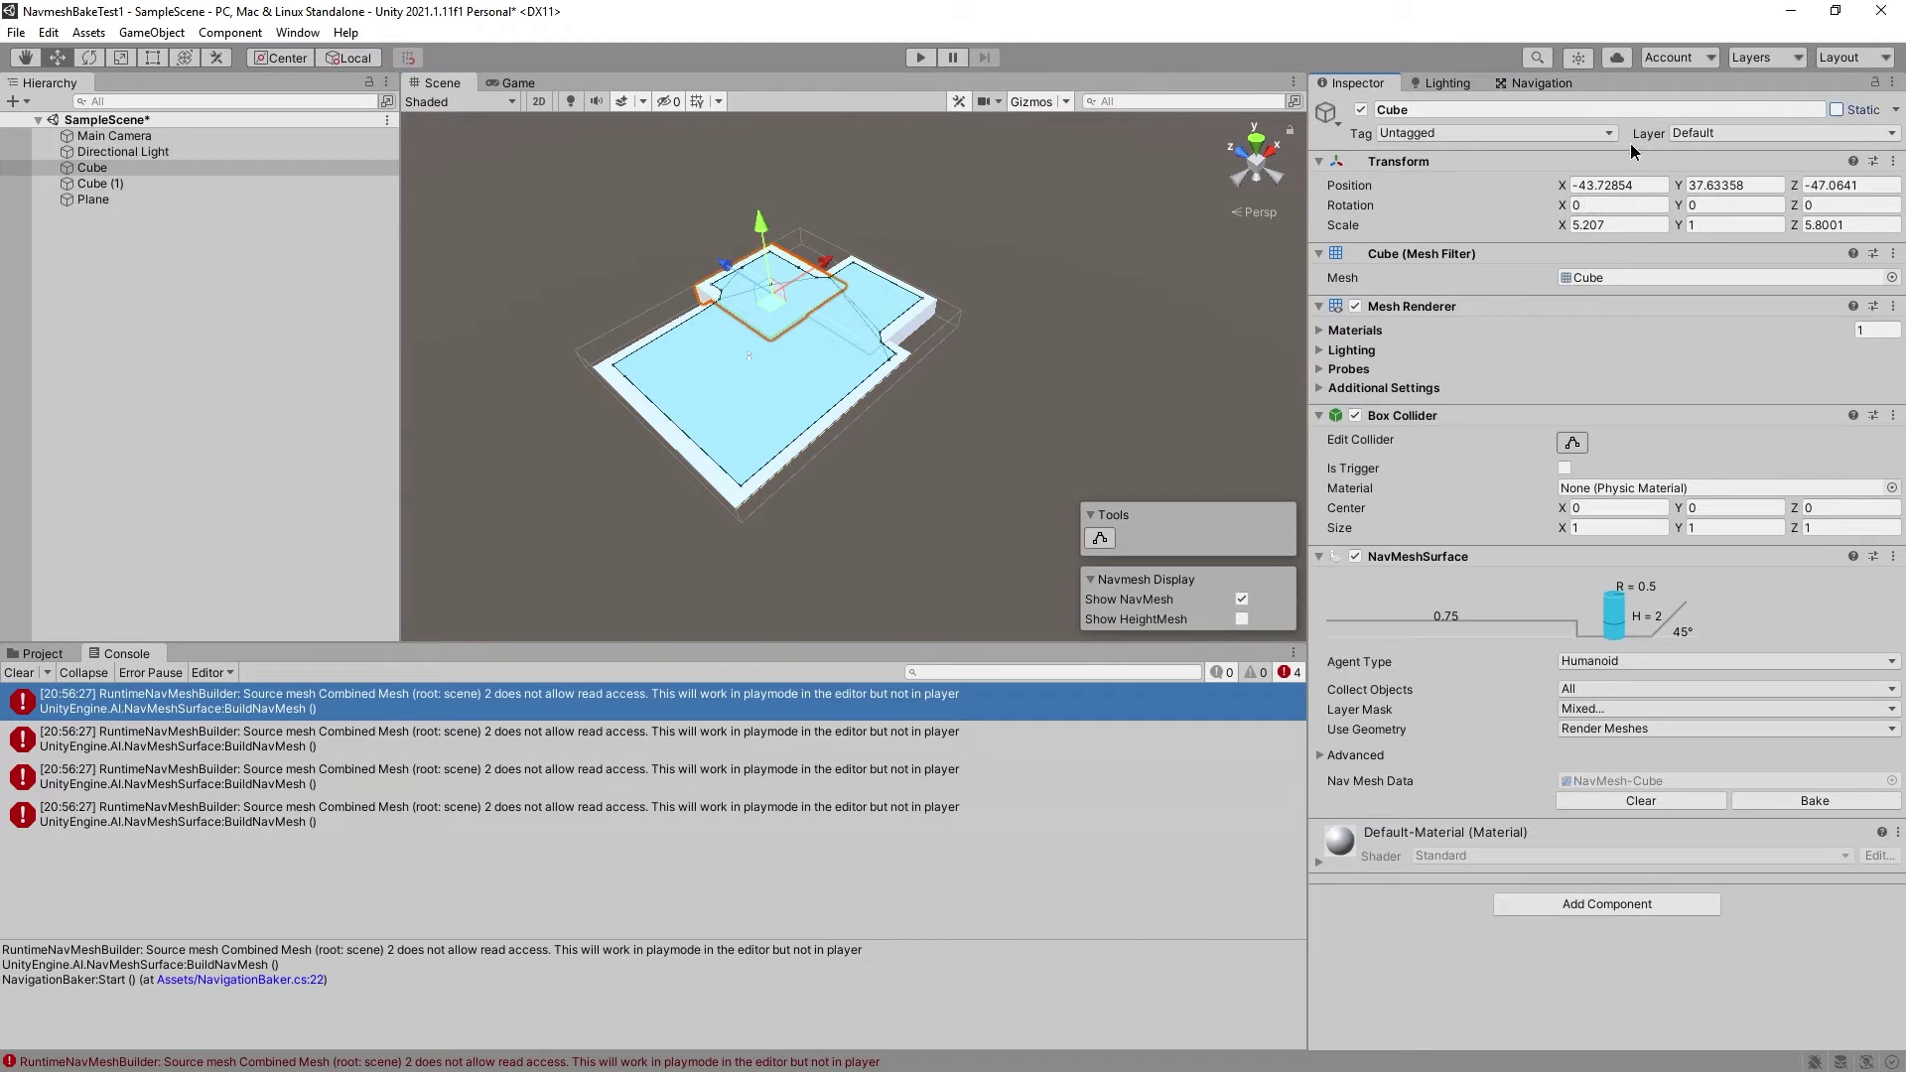
click(909, 321)
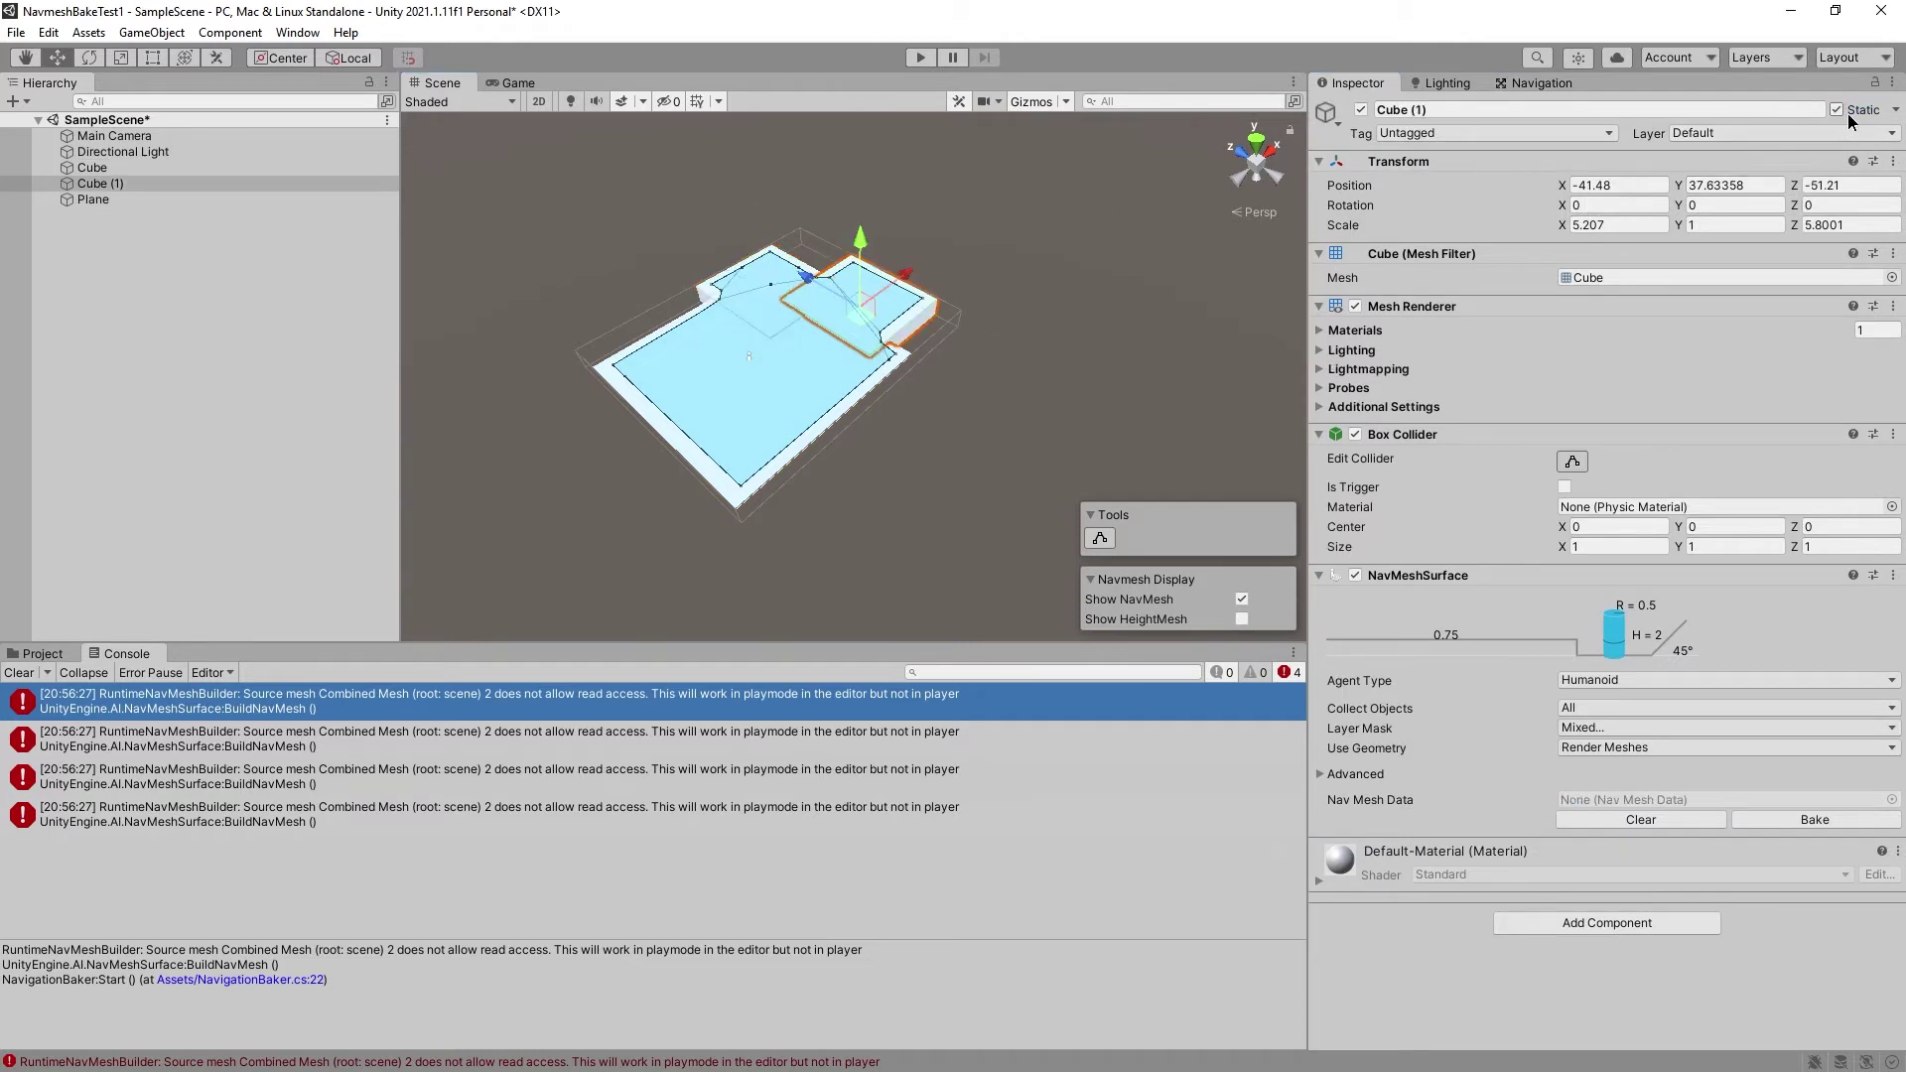
click(1849, 115)
Open the Navigation Bake tab, select Plane then Main Camera, and start Play mode
click(1559, 85)
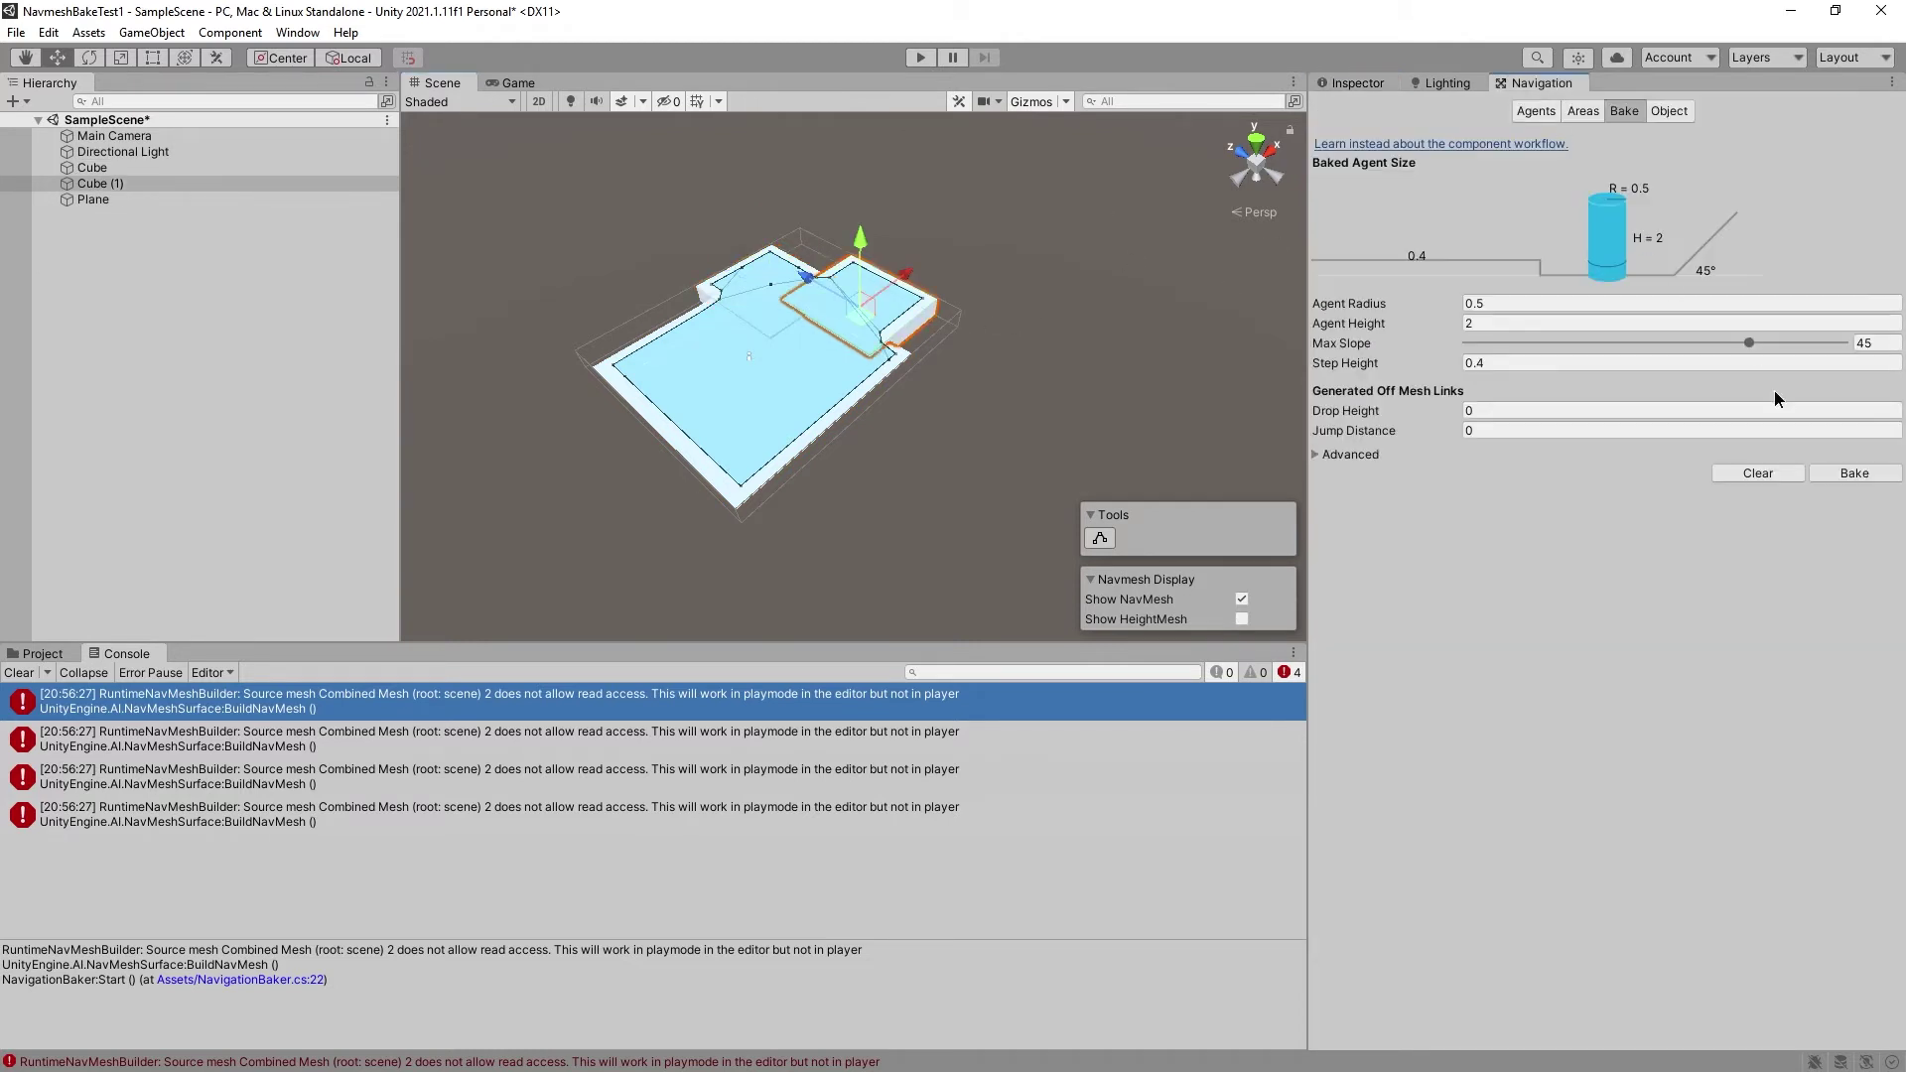
click(804, 381)
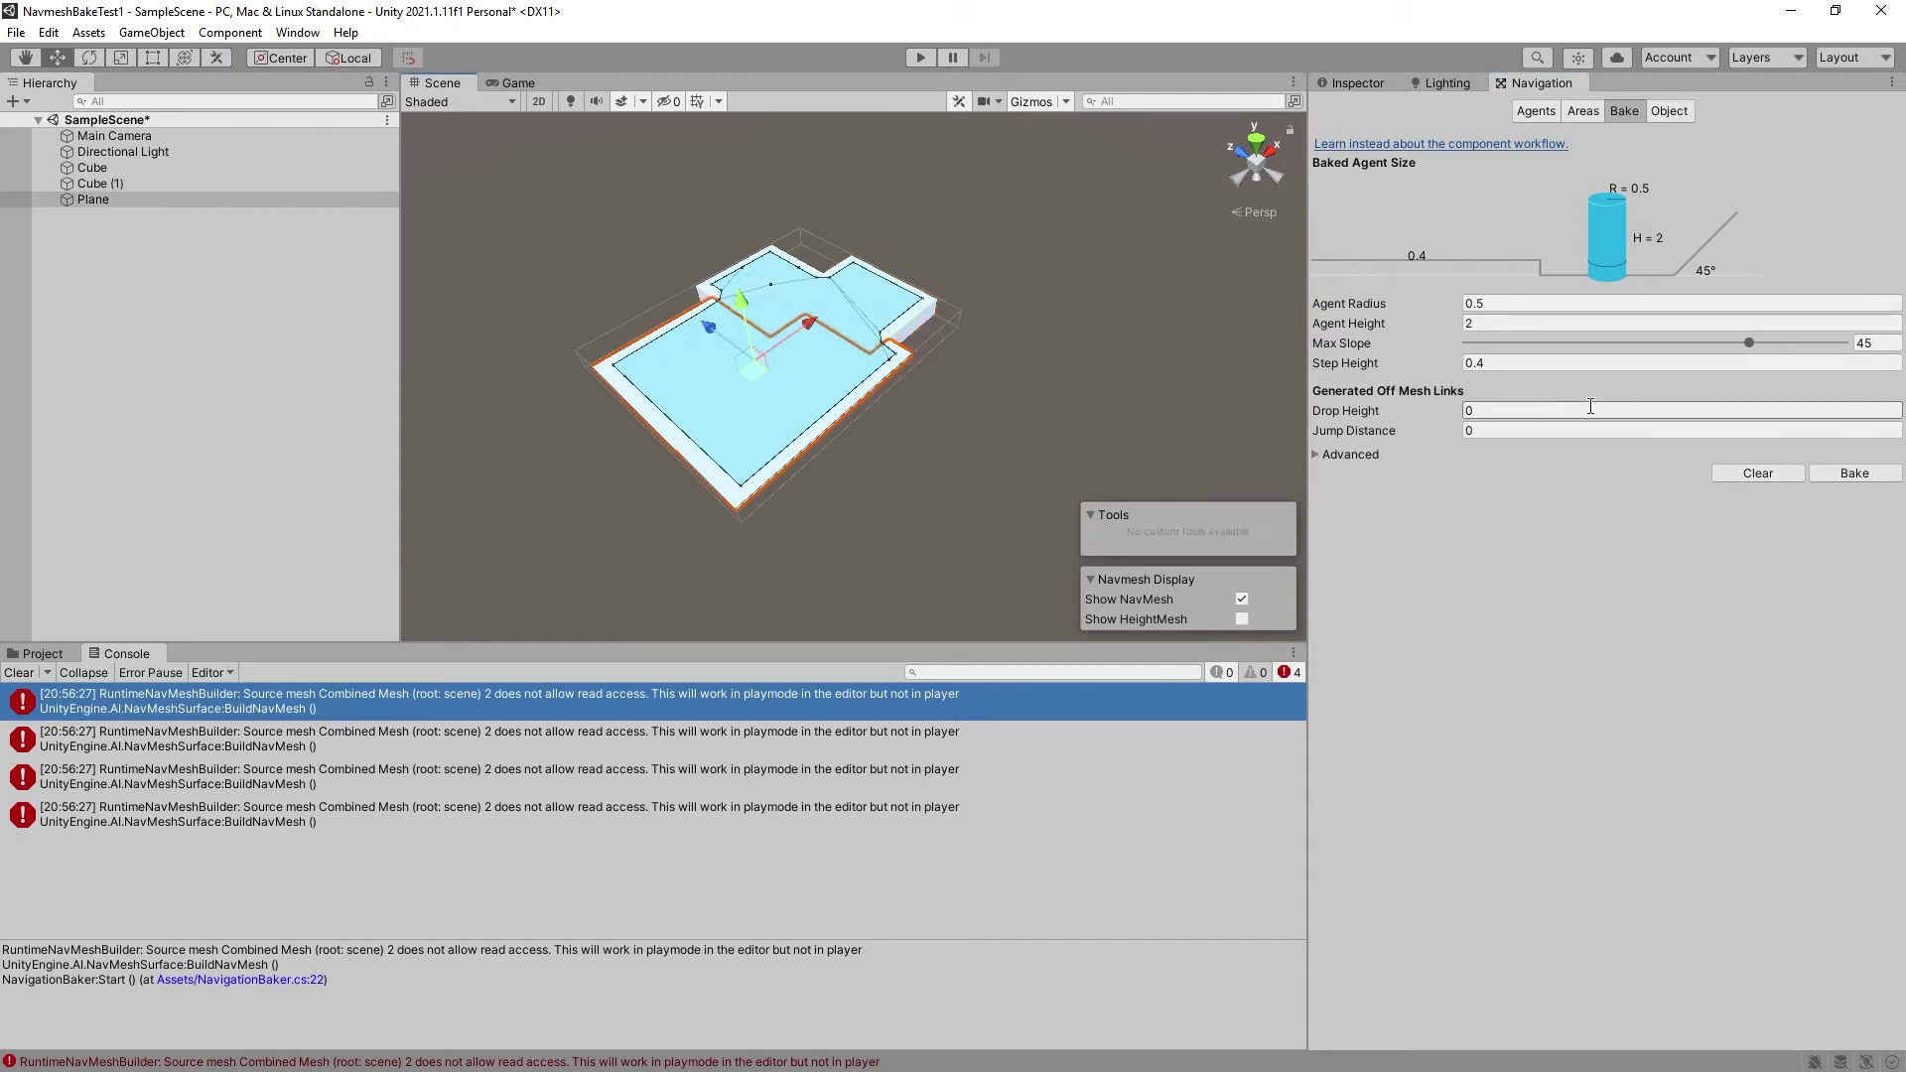
click(1758, 472)
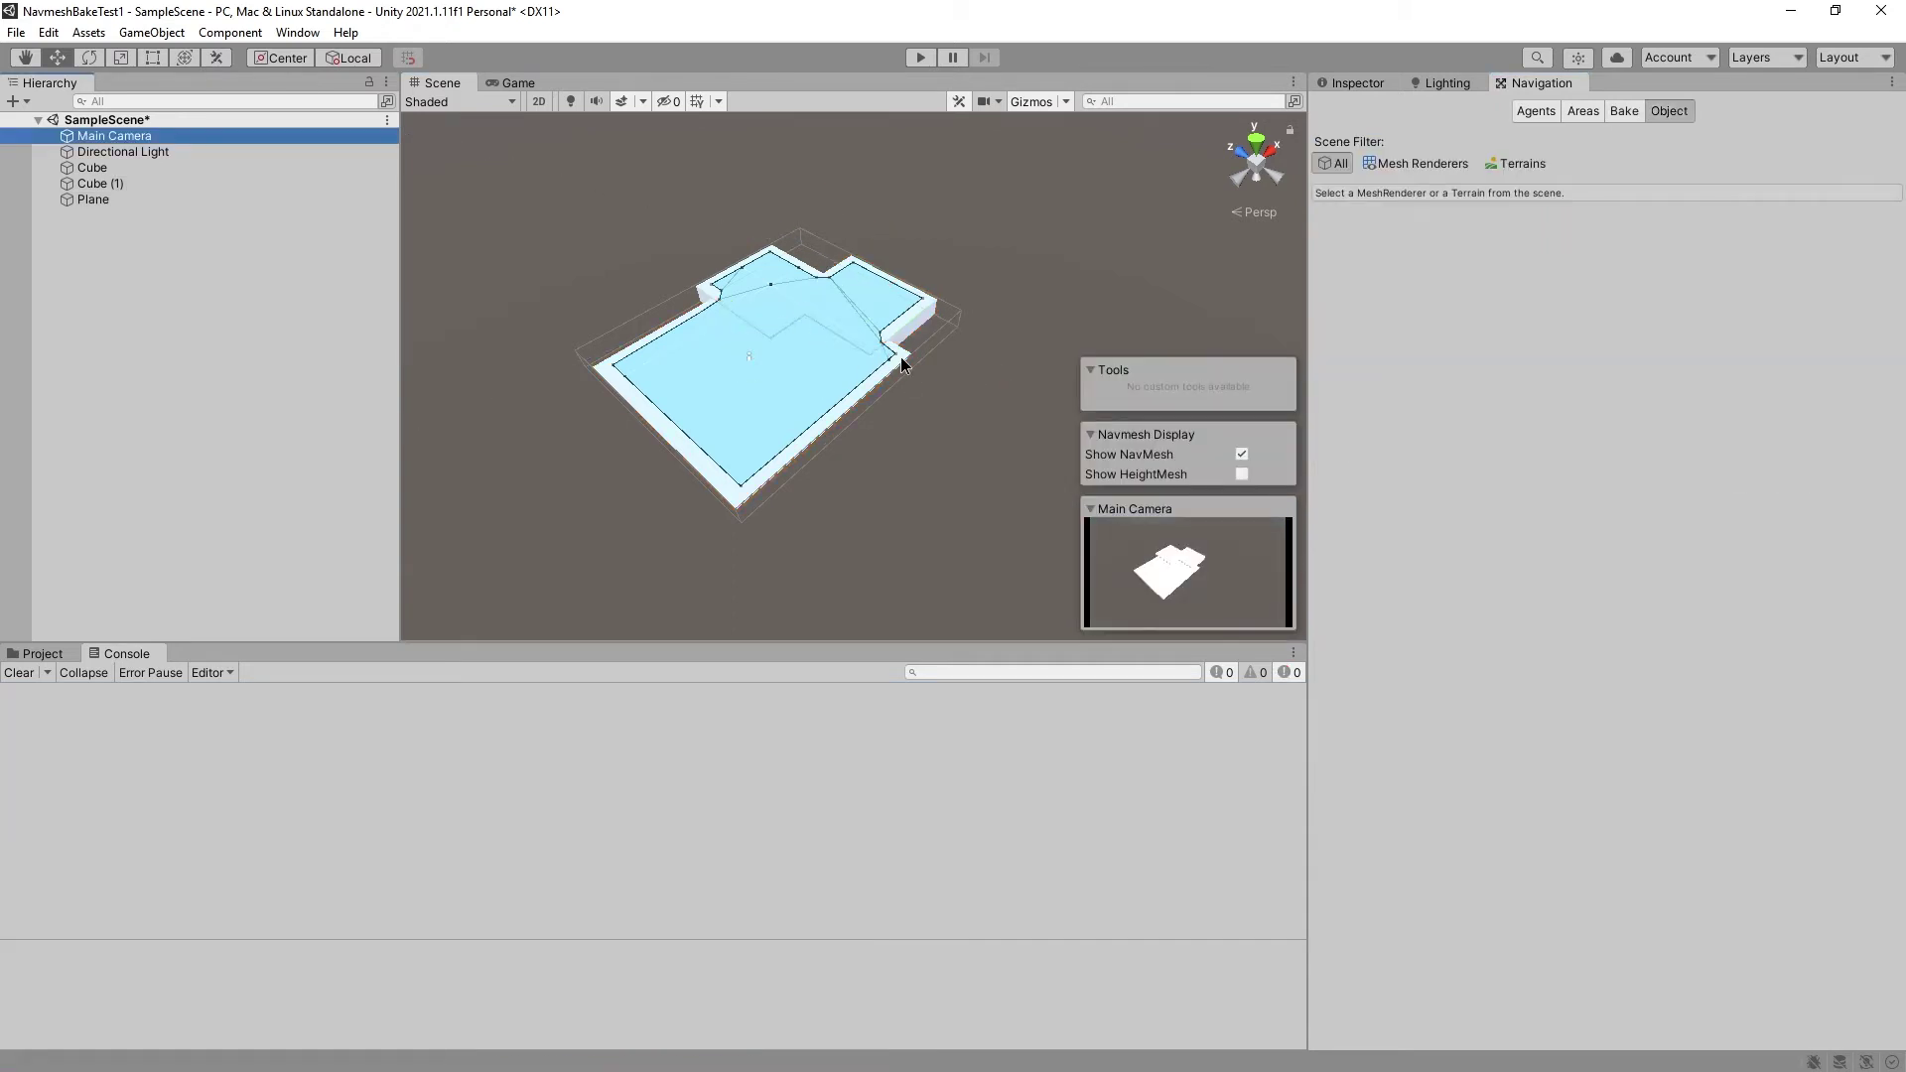
scroll(808, 341, up, 5)
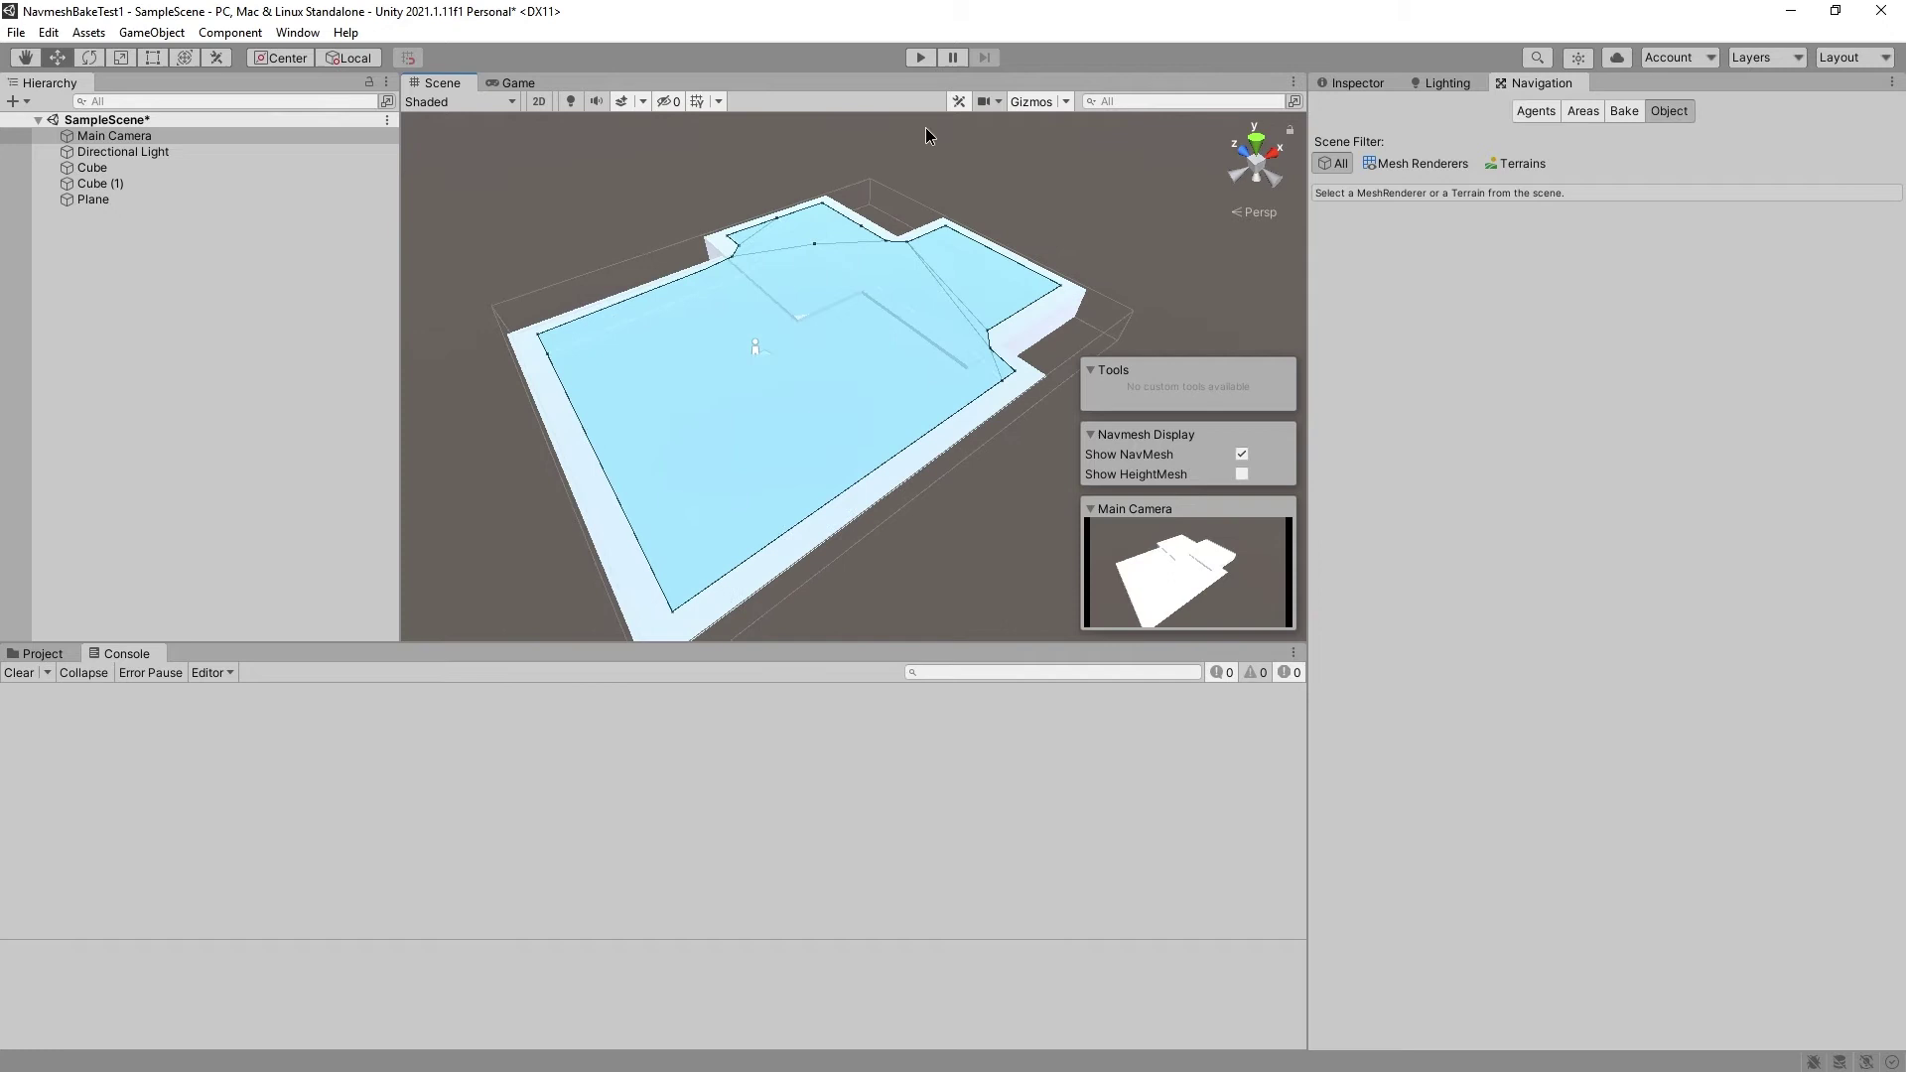
click(918, 57)
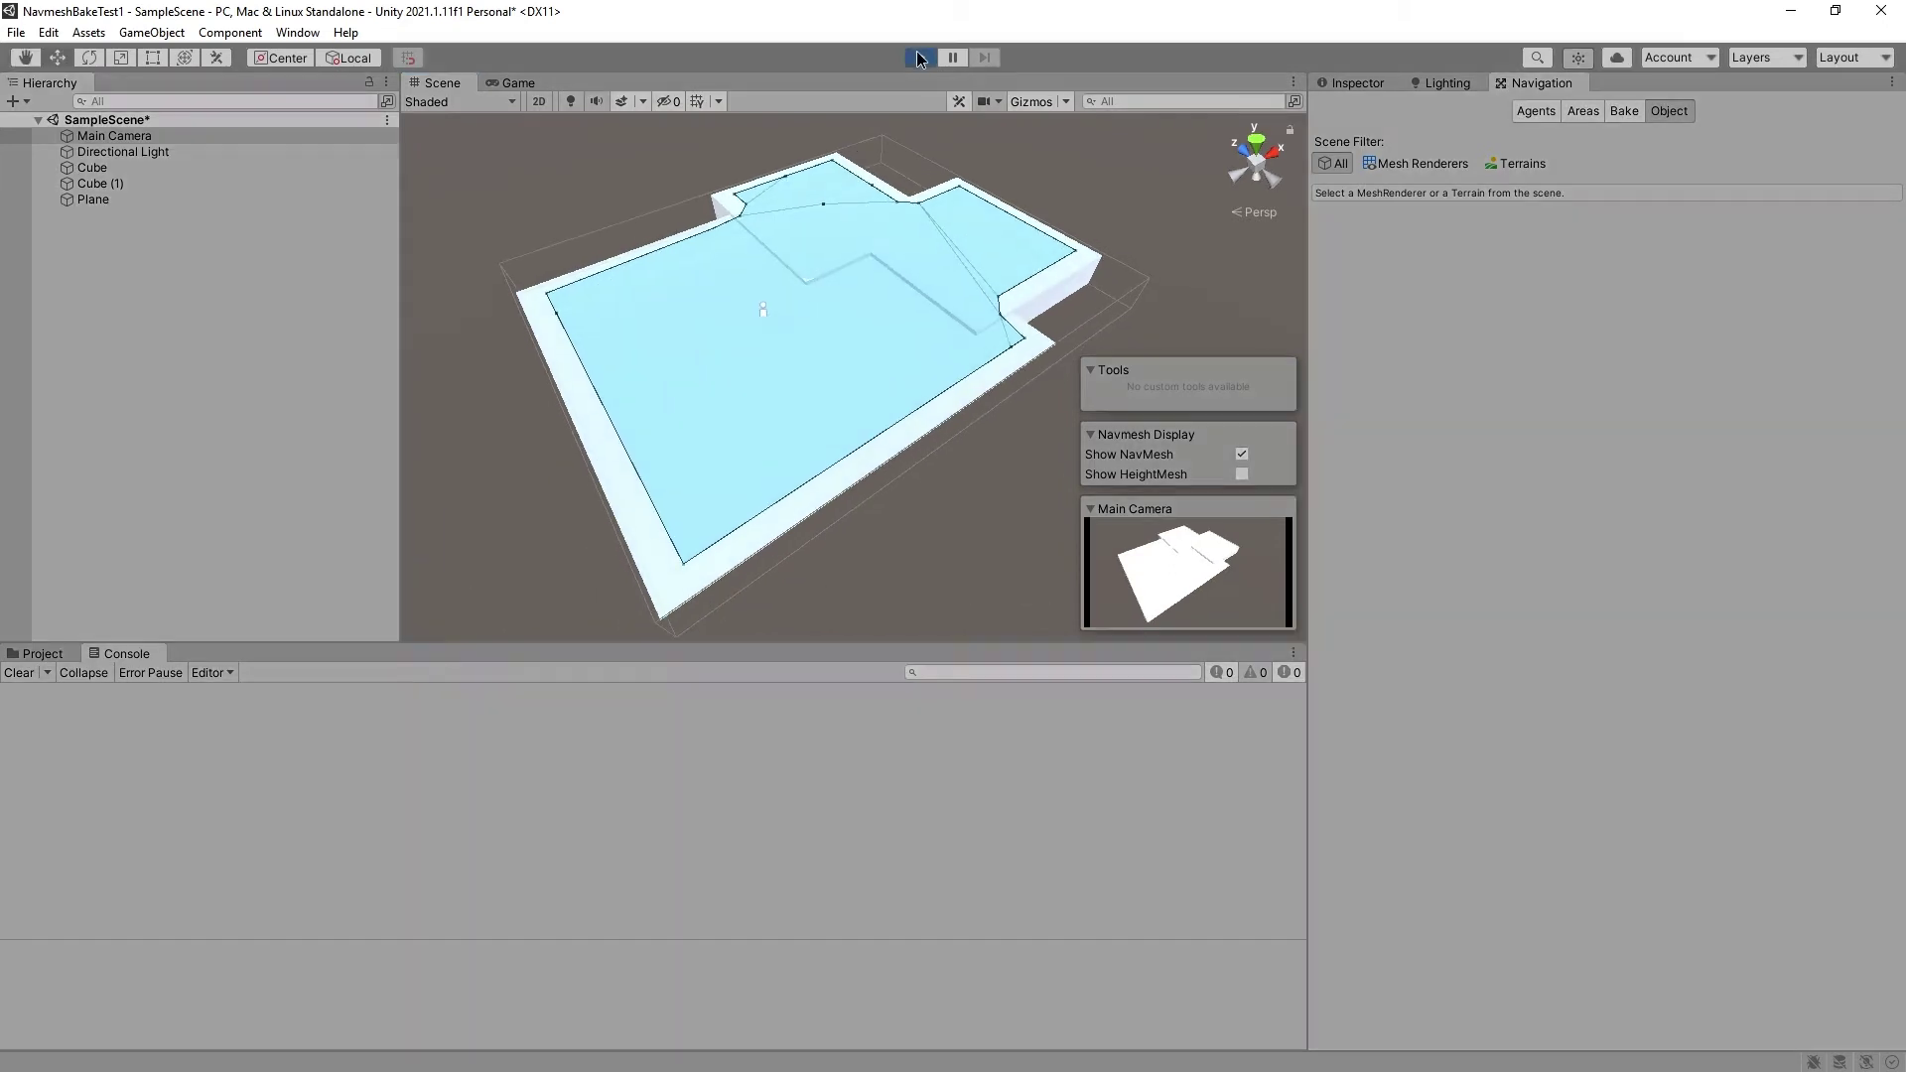
Dock the Game view beside the Scene view to compare with the blue navmesh
click(443, 84)
click(495, 81)
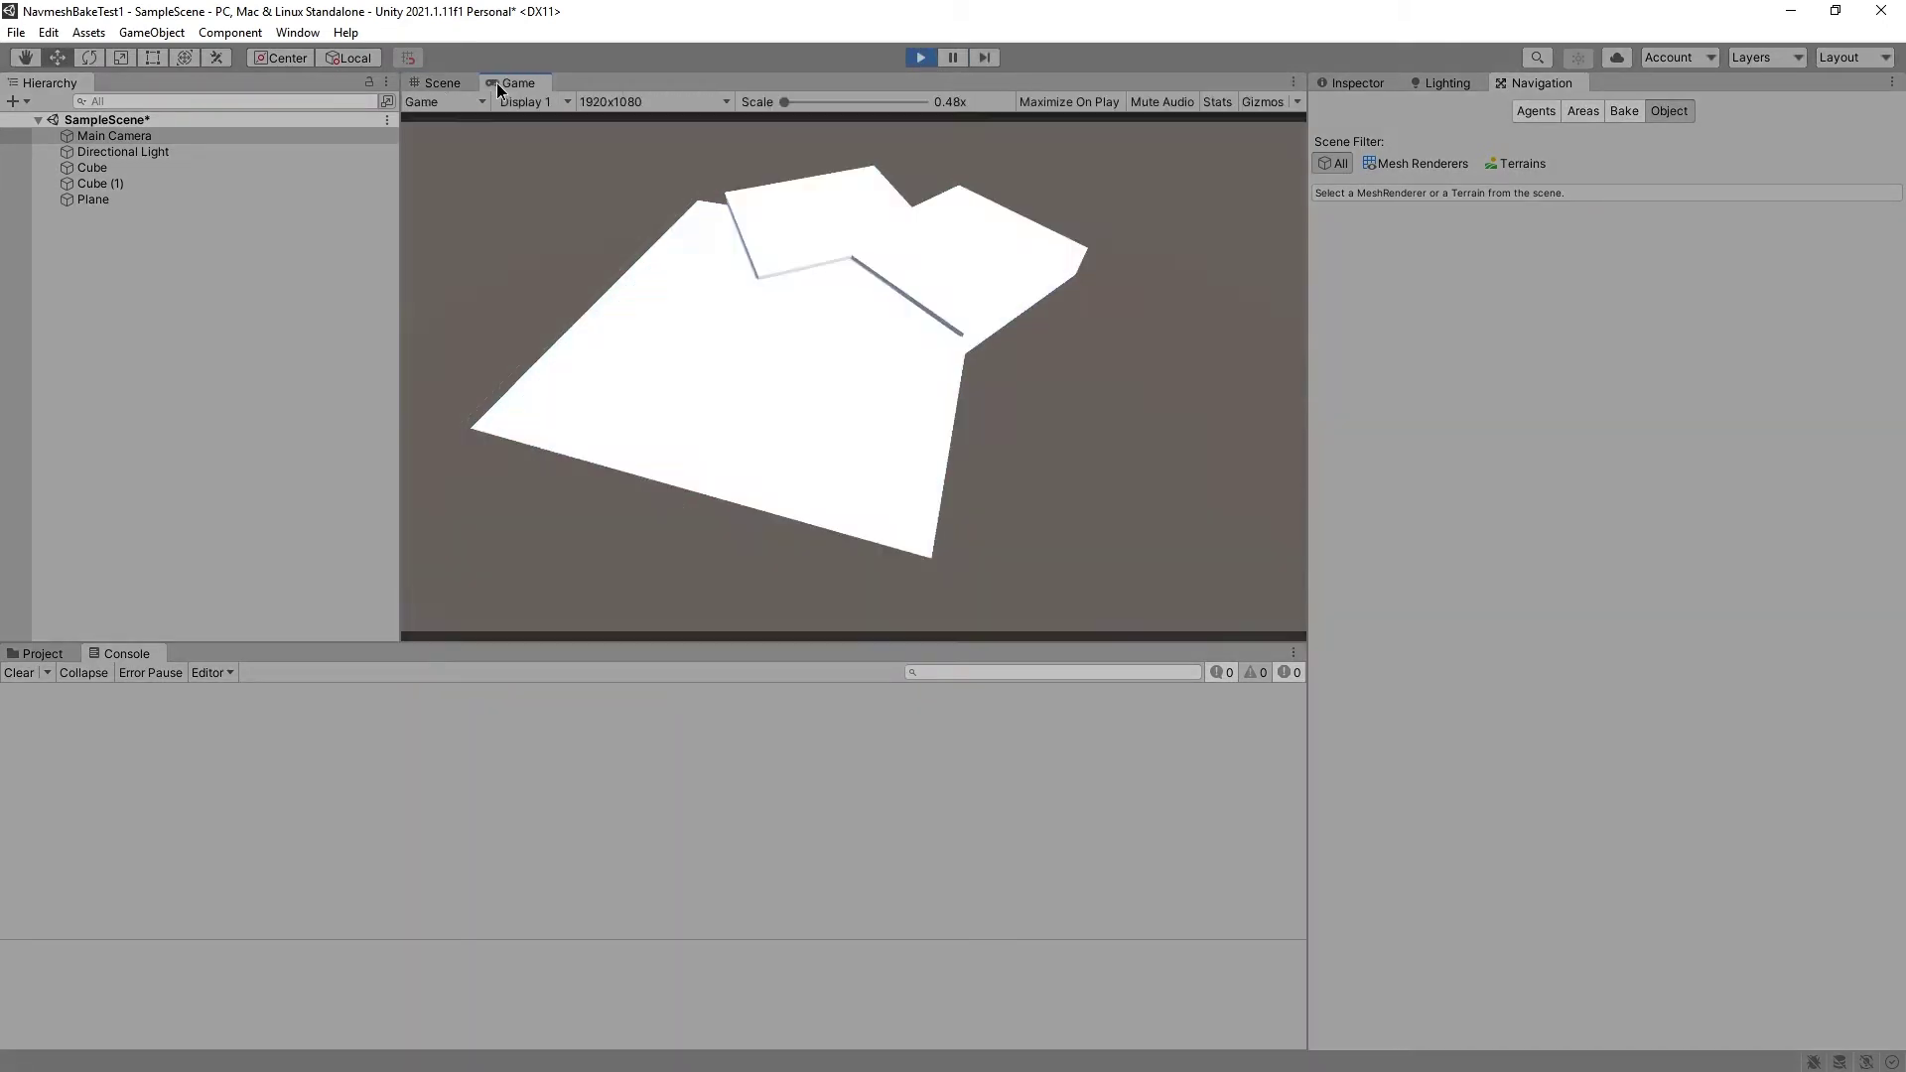
click(443, 83)
click(508, 81)
drag(508, 82, 1295, 320)
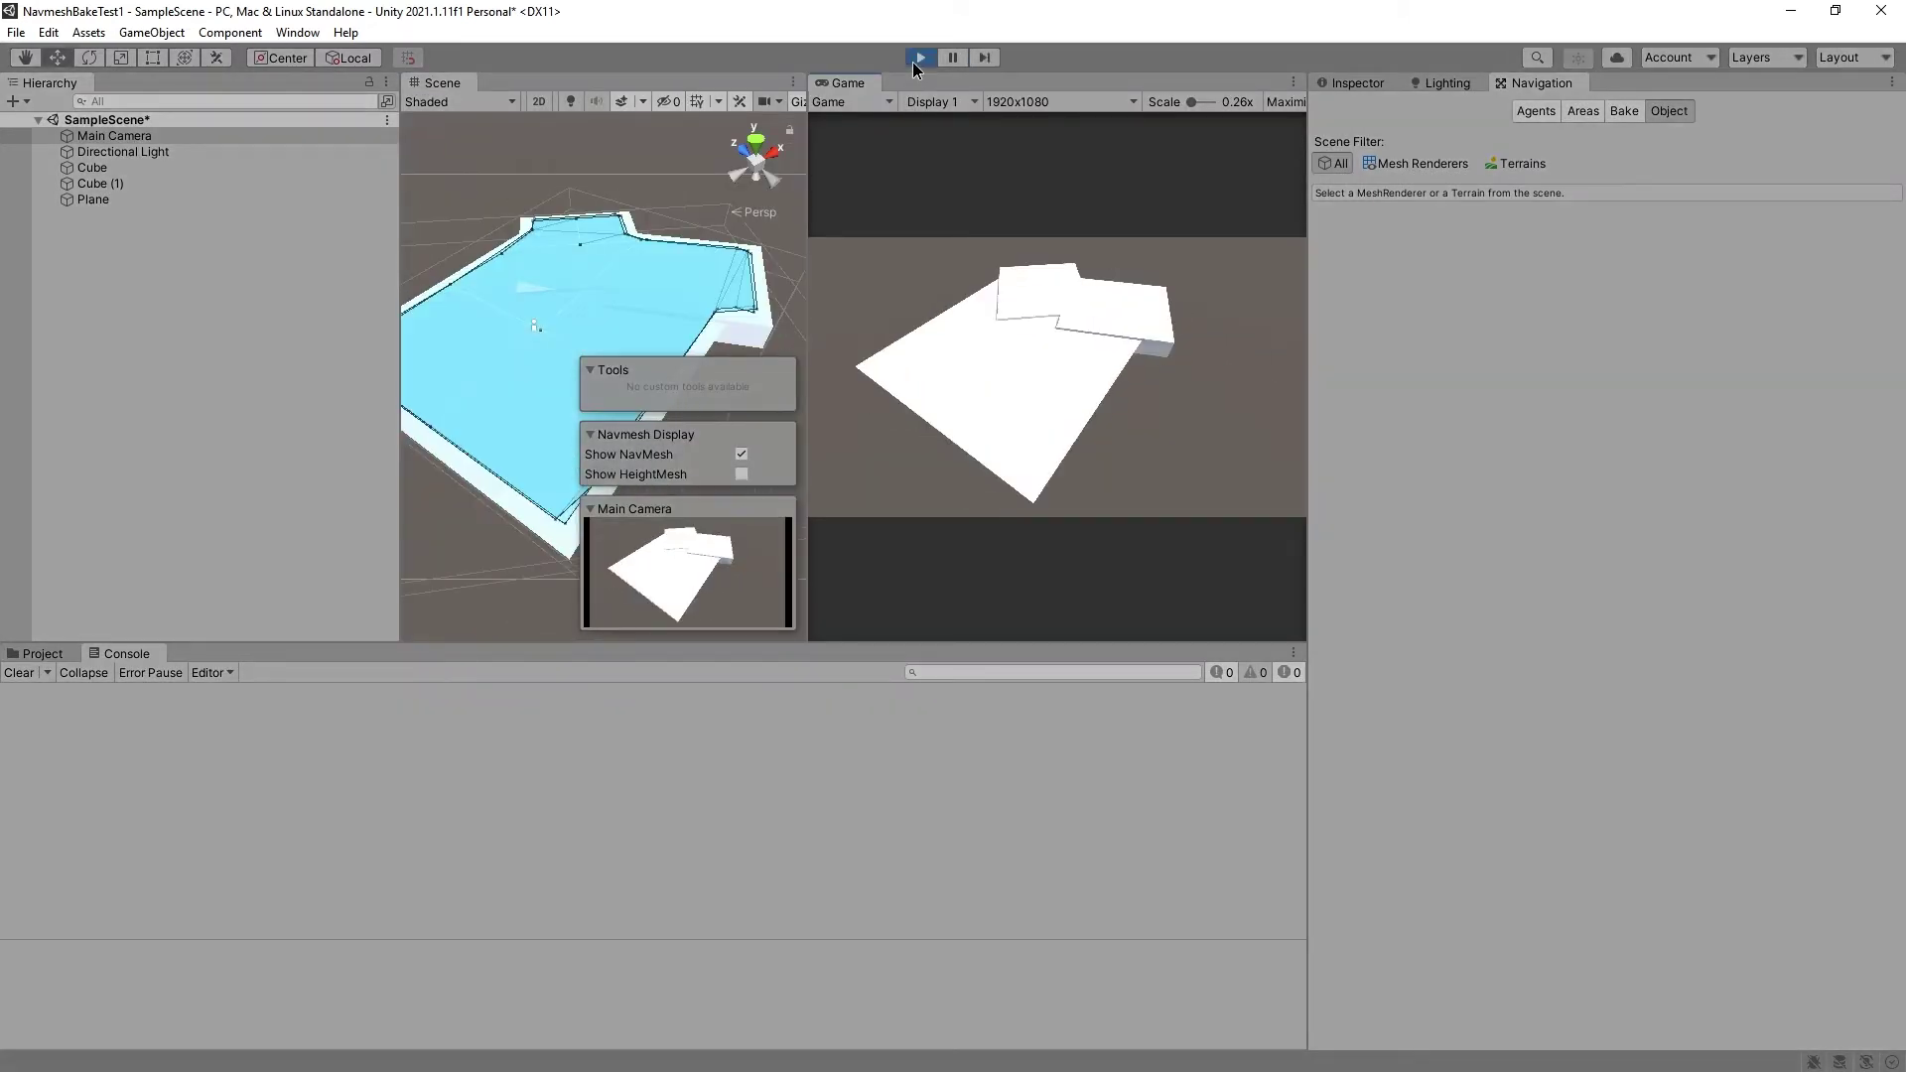
Rename Start() to Update() in NavigationBaker, then replay the scene in Unity
click(918, 58)
key(alt+Tab)
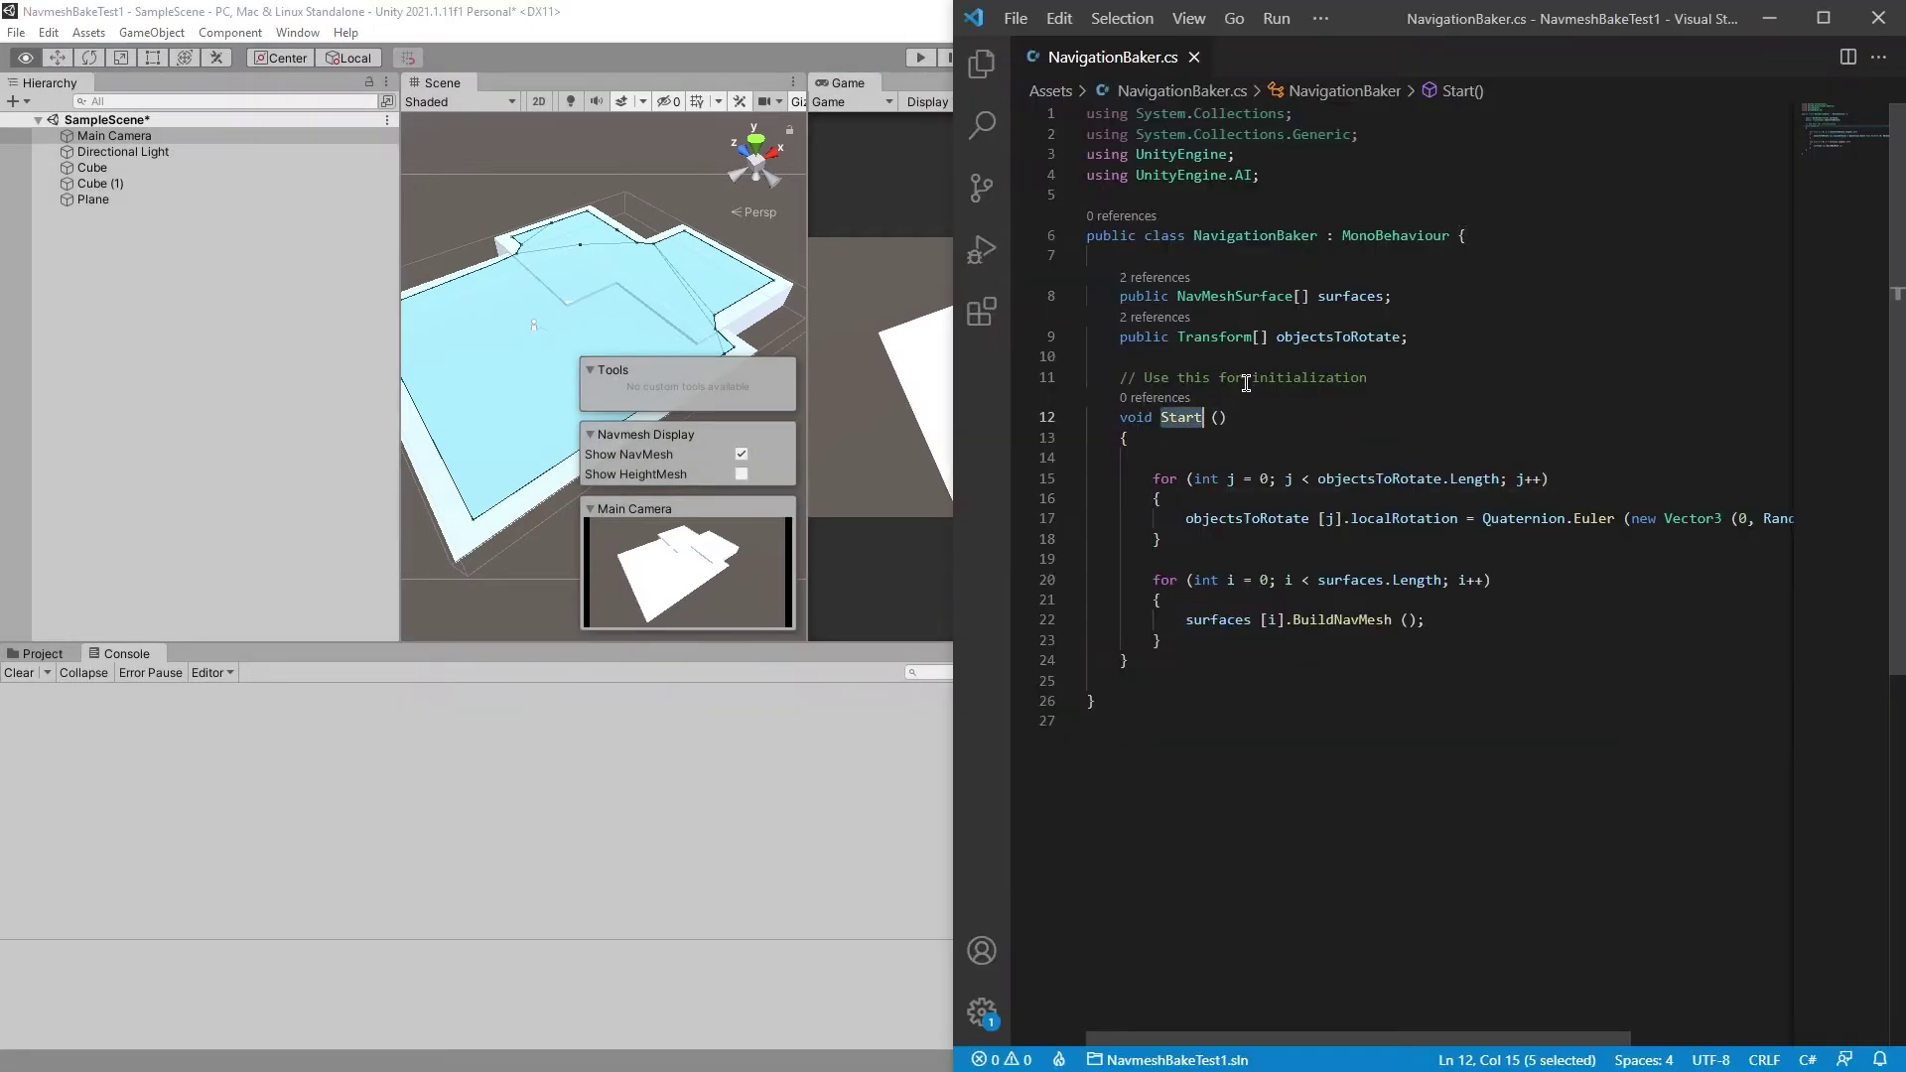
text(Update)
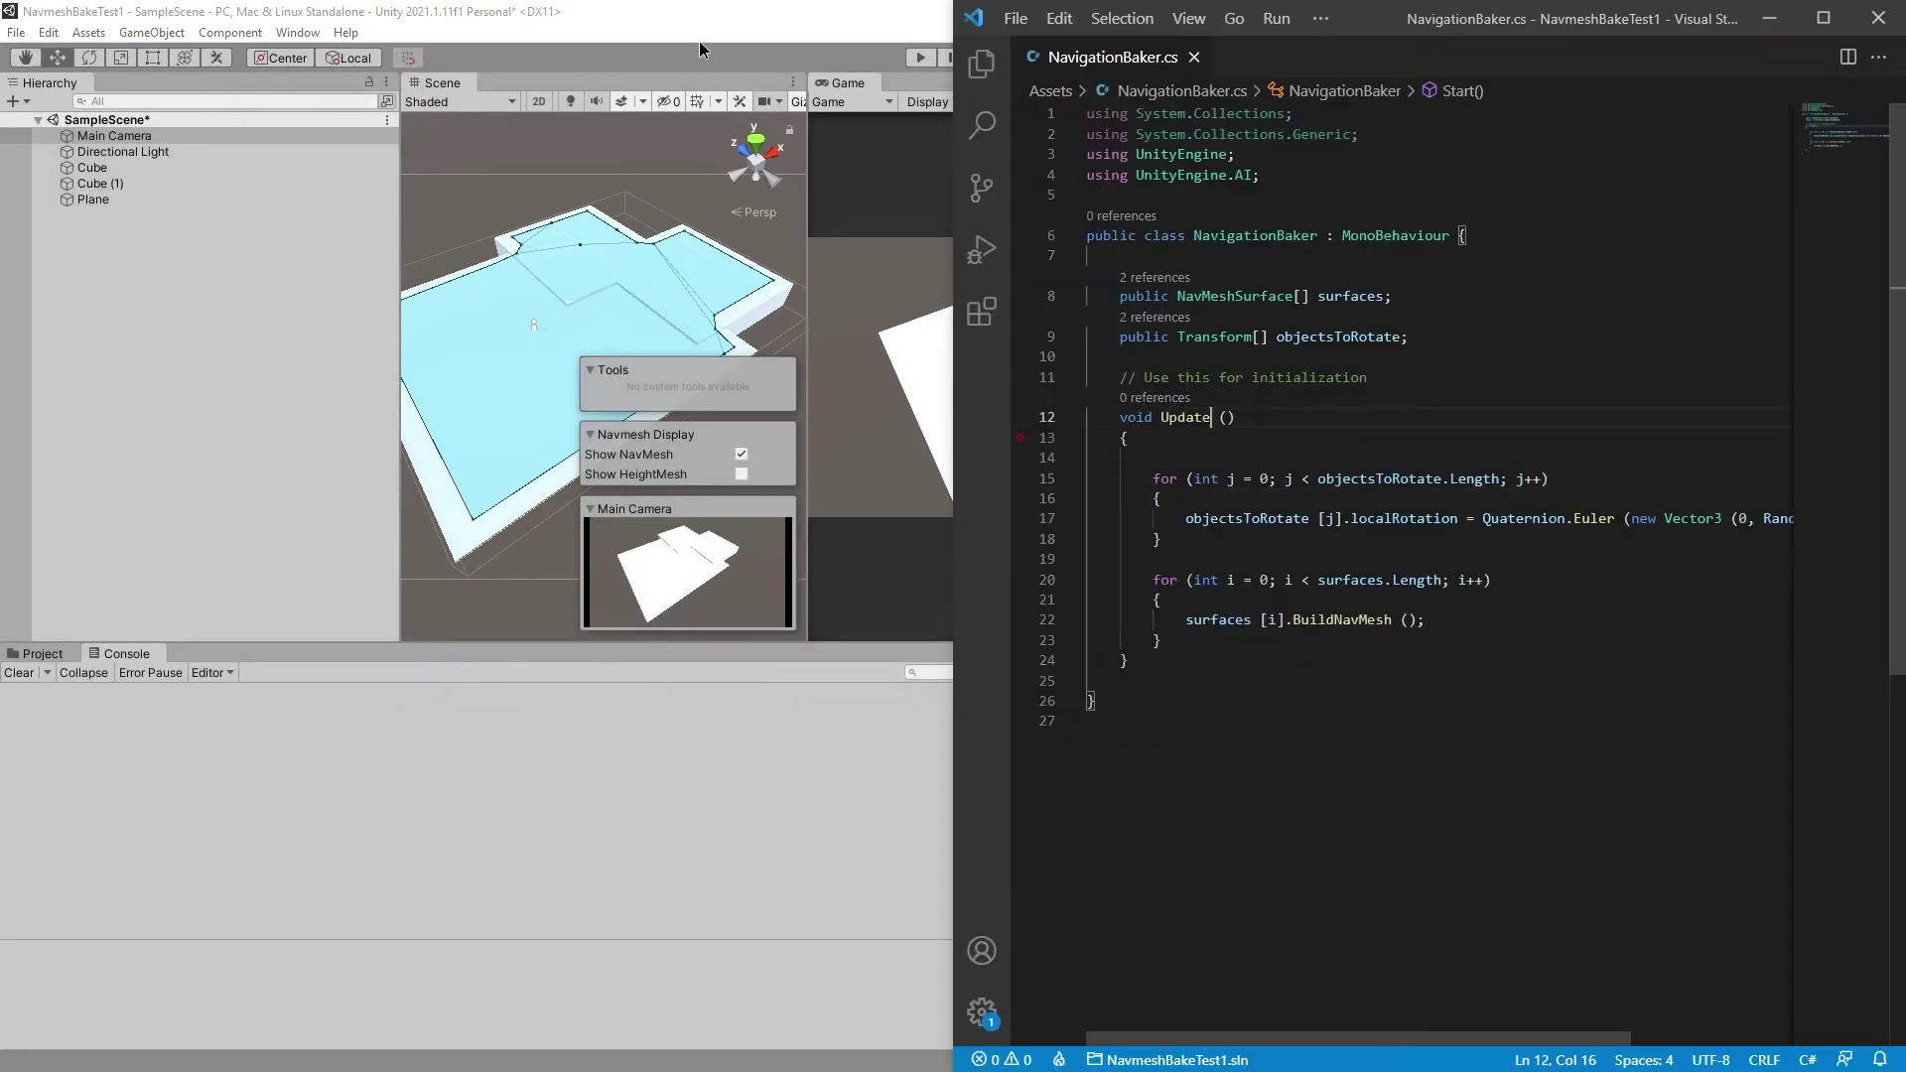
click(699, 50)
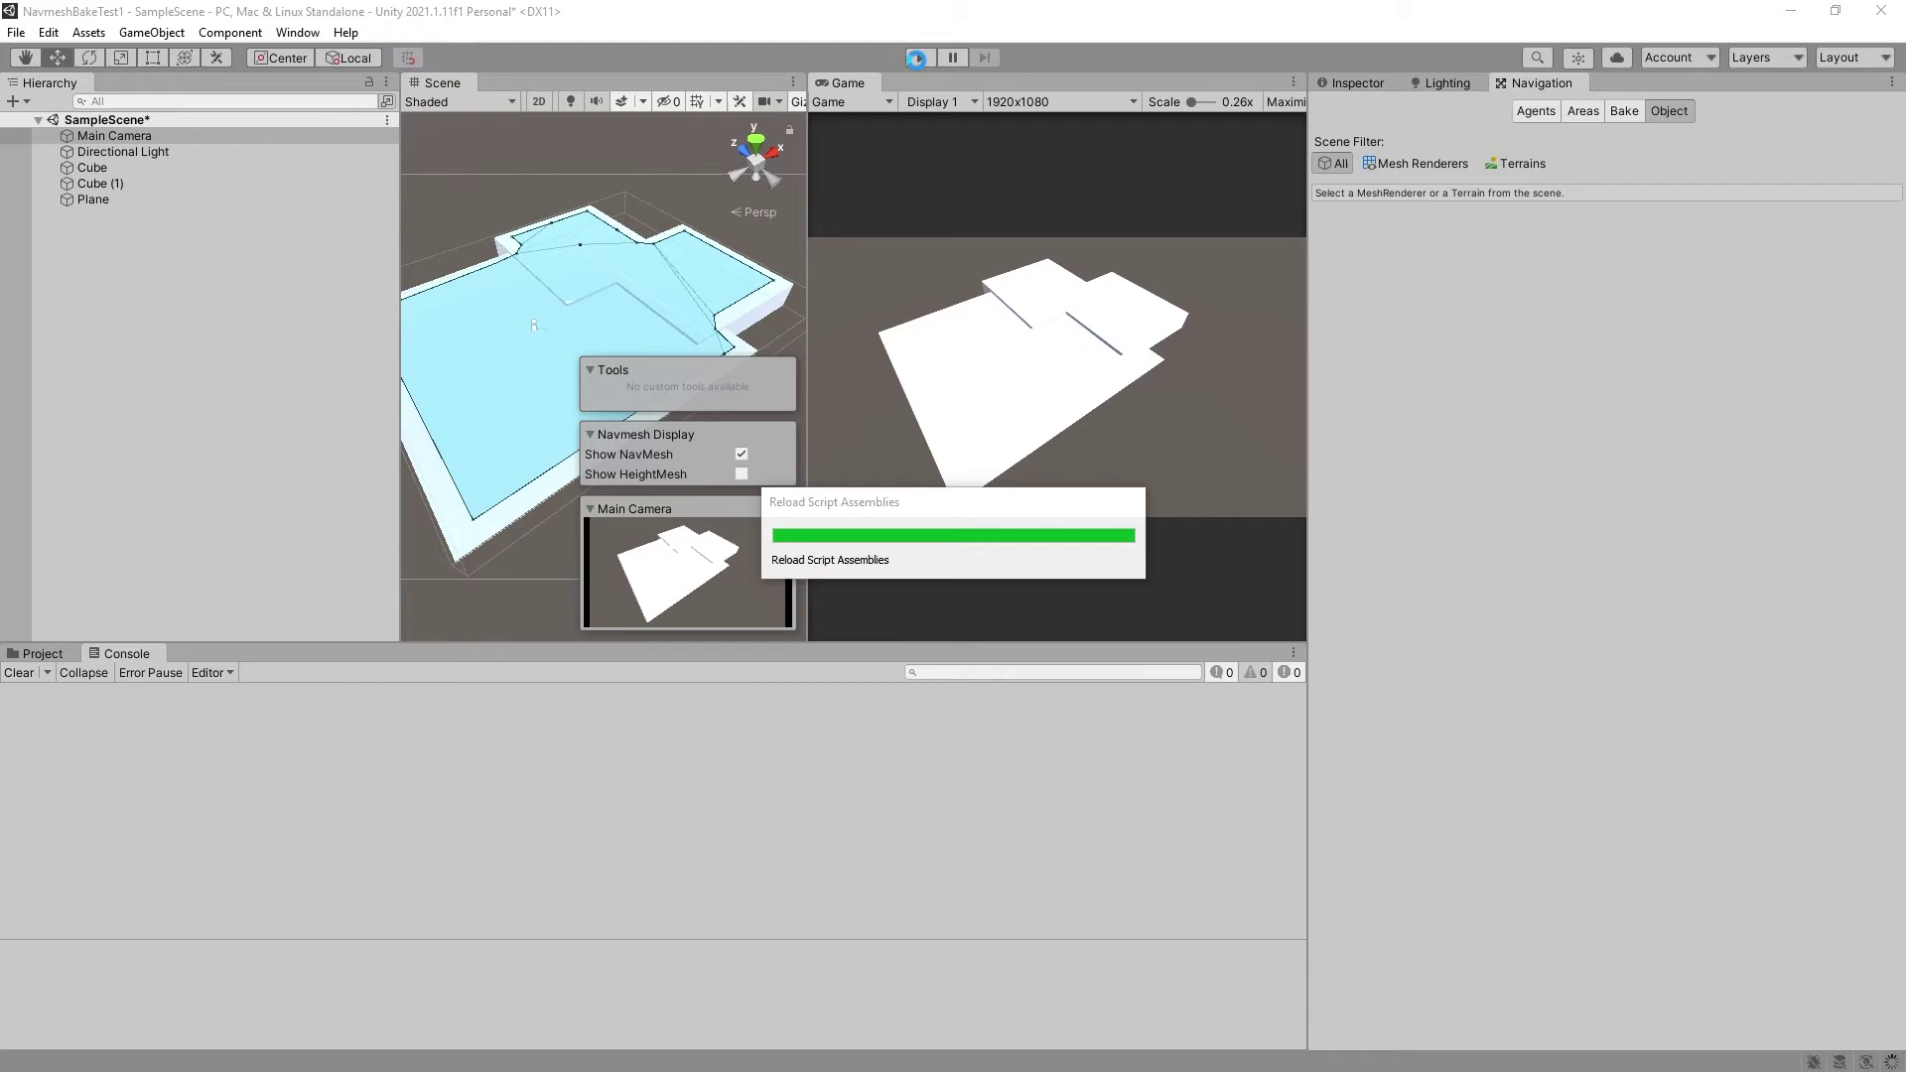
click(918, 57)
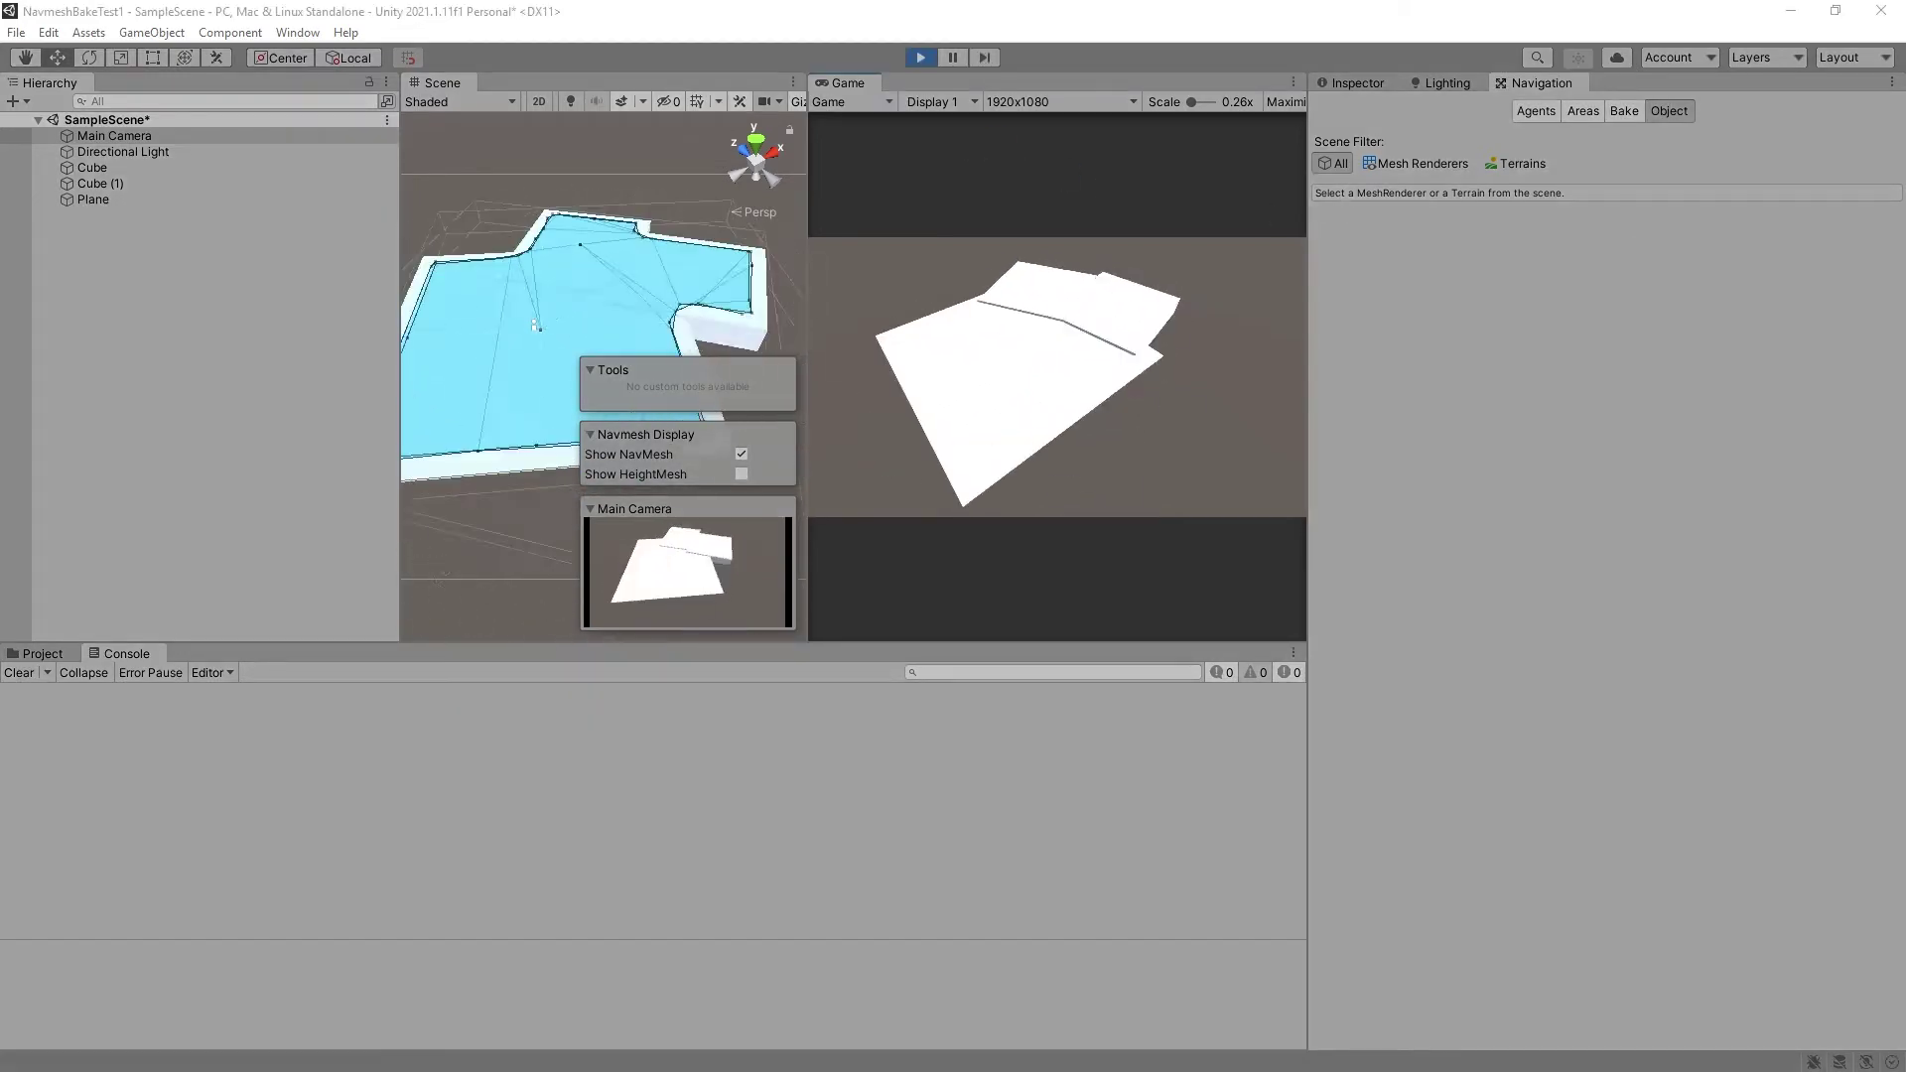
Check CPU load in Task Manager while highlighting Update and the BuildNavMesh call
key(ctrl+shift+Escape)
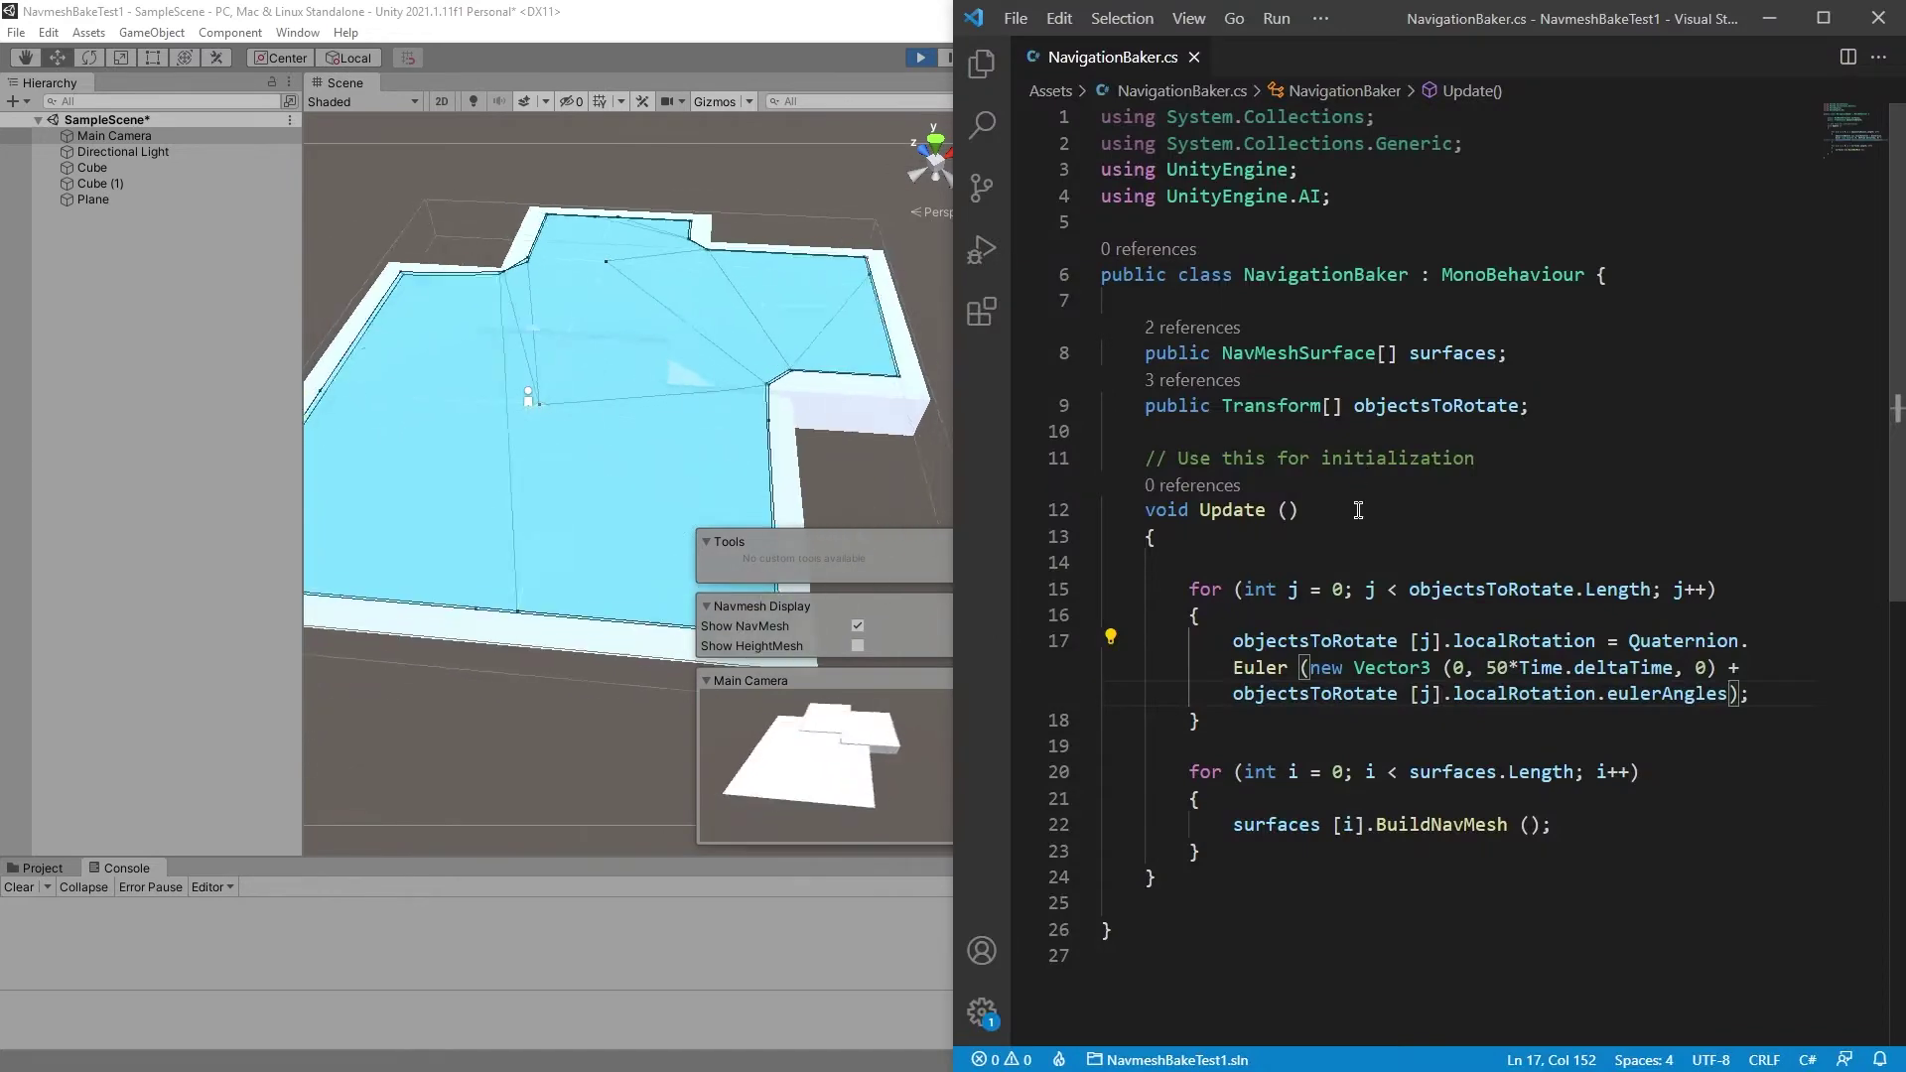
double_click(1232, 510)
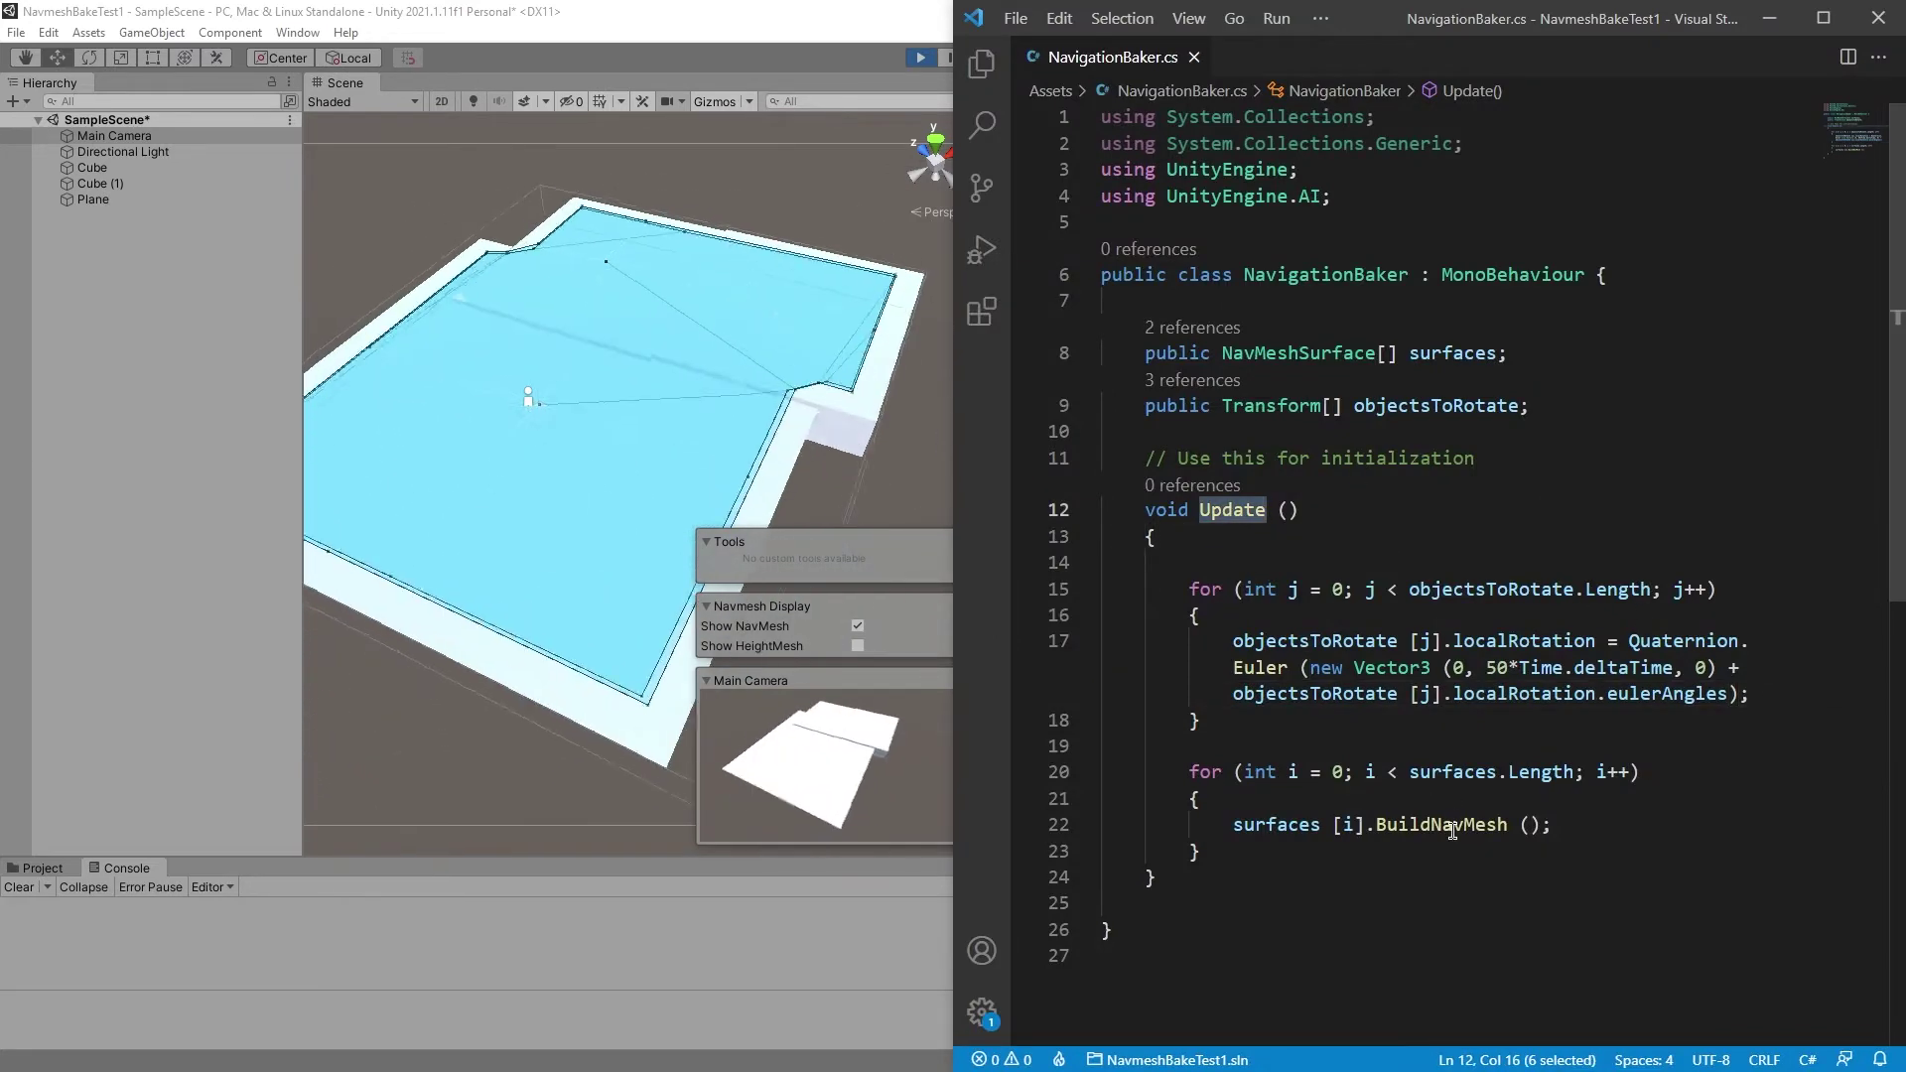
click(1420, 829)
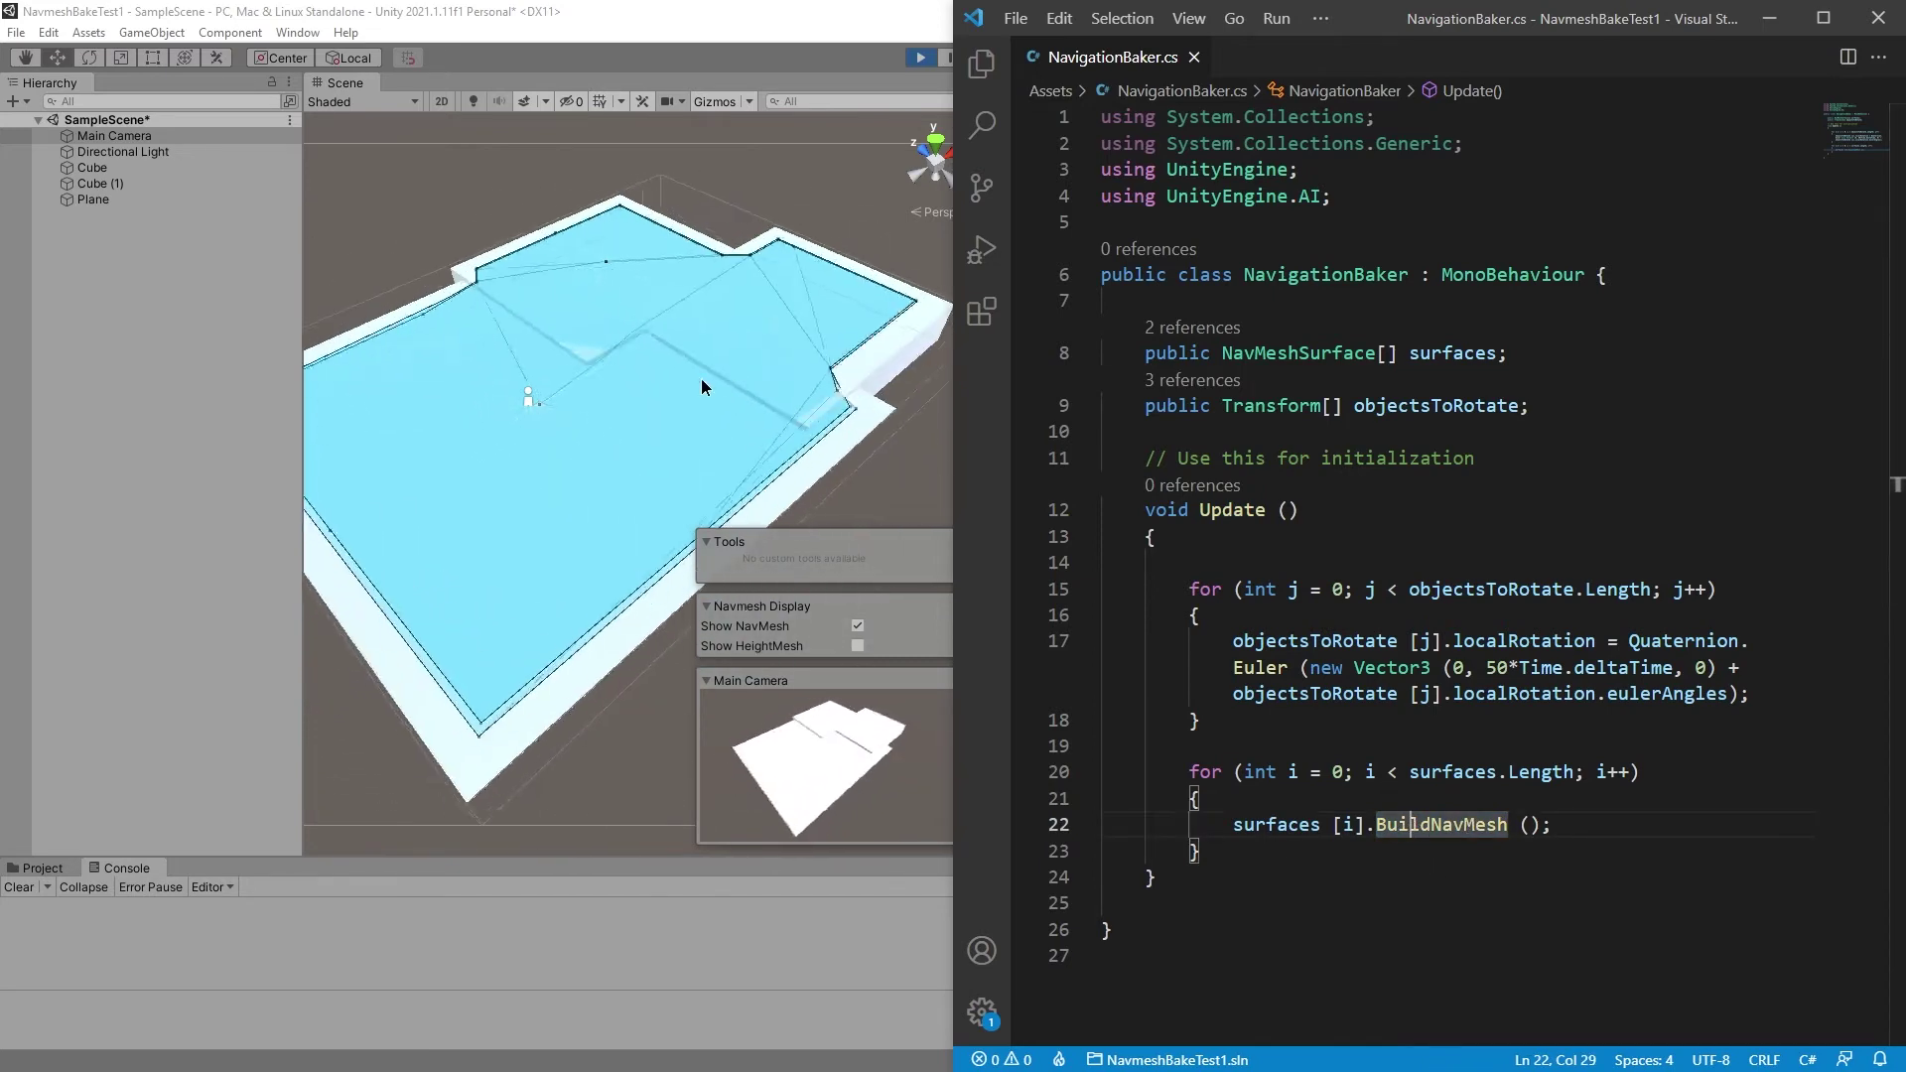
key(ctrl+shift+Escape)
drag(1683, 200, 1376, 199)
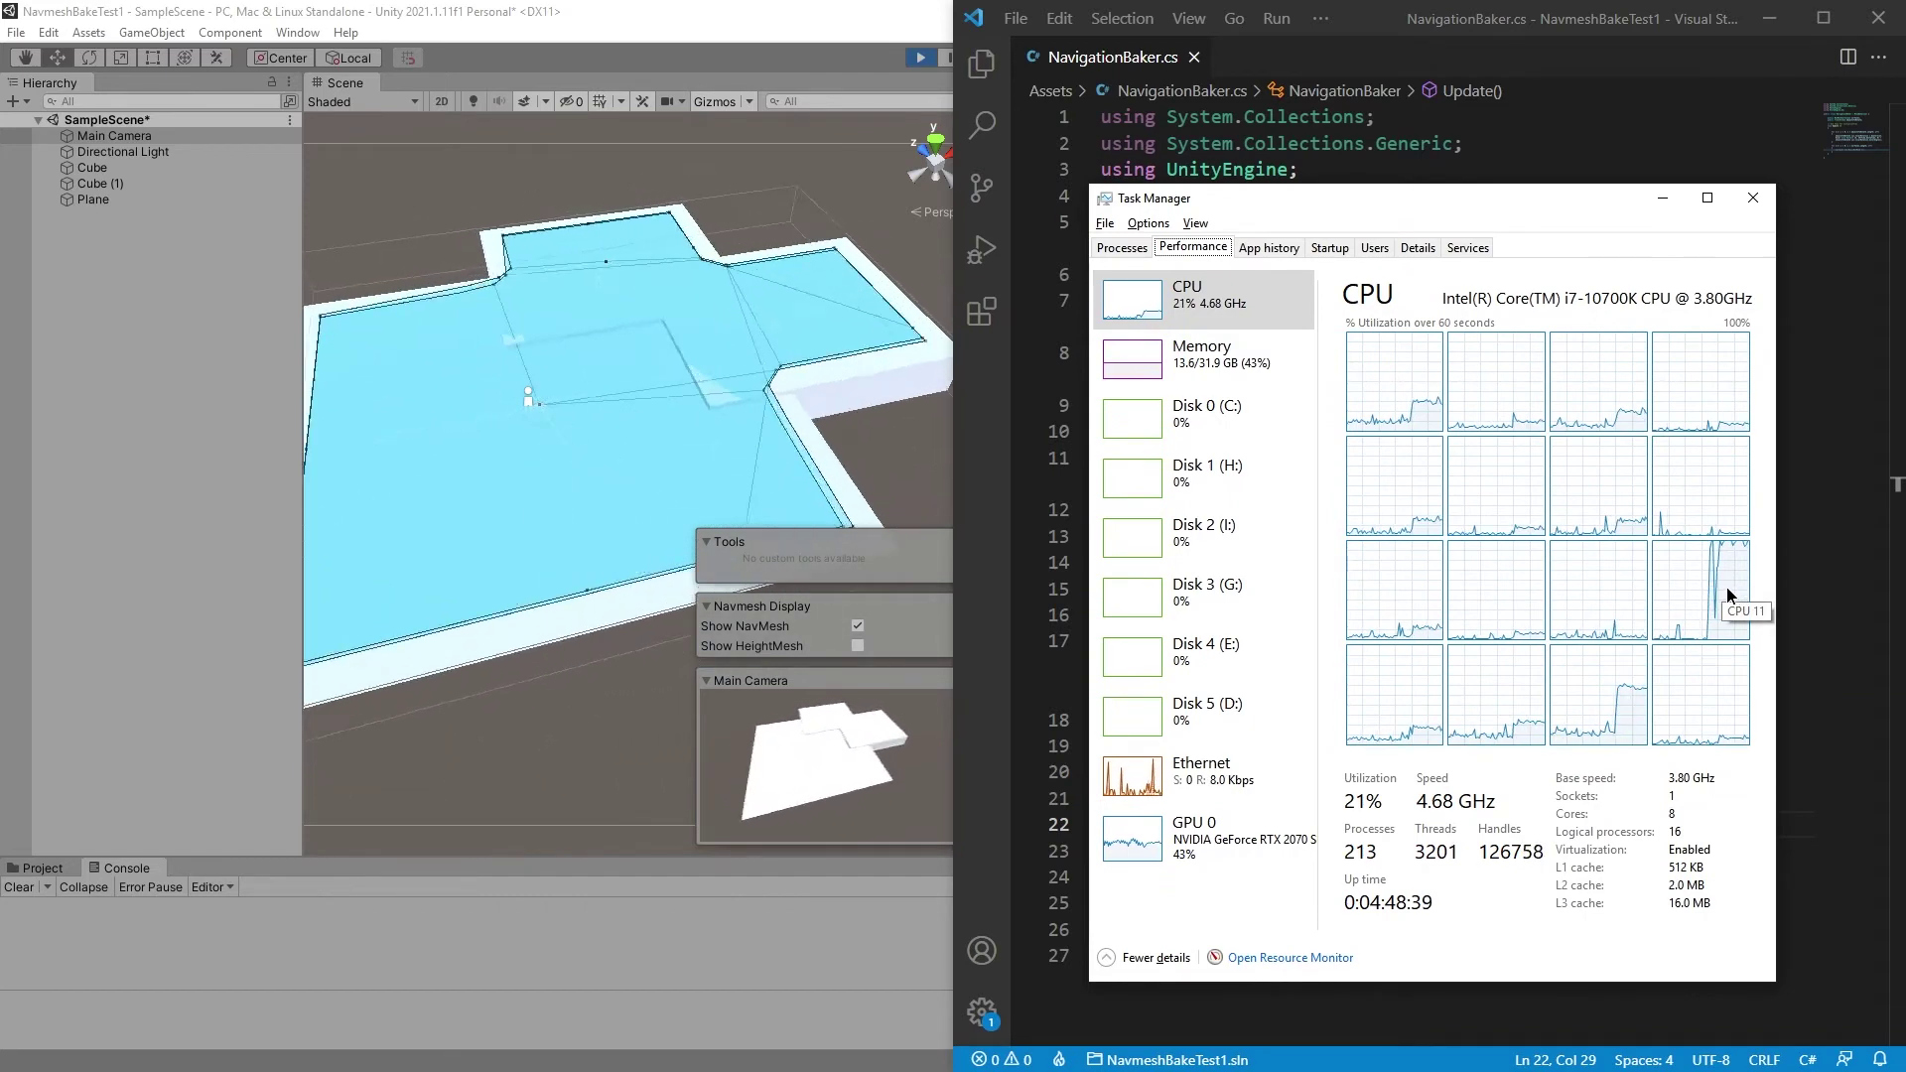
key(alt+F4)
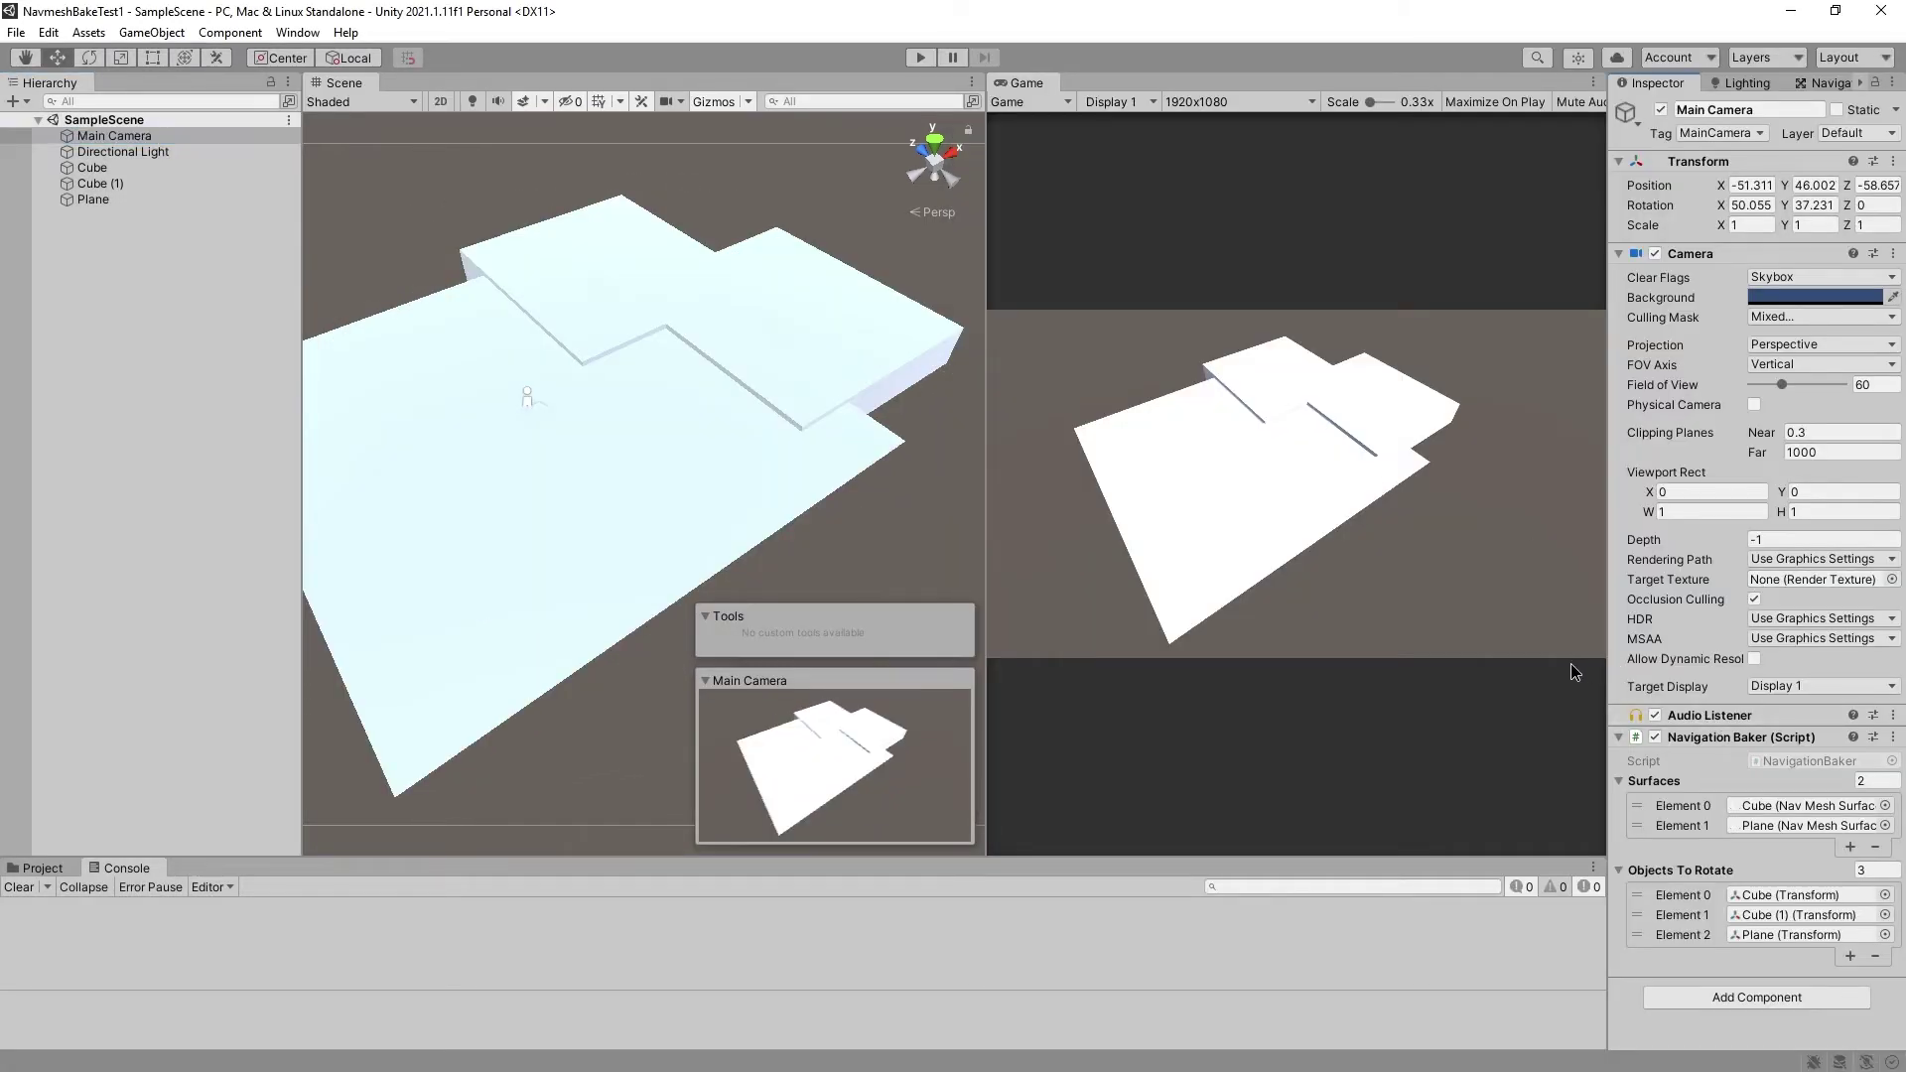
Remove the Plane entry from Surfaces, leaving only Cube, and test in Play mode
drag(1607, 648, 1552, 656)
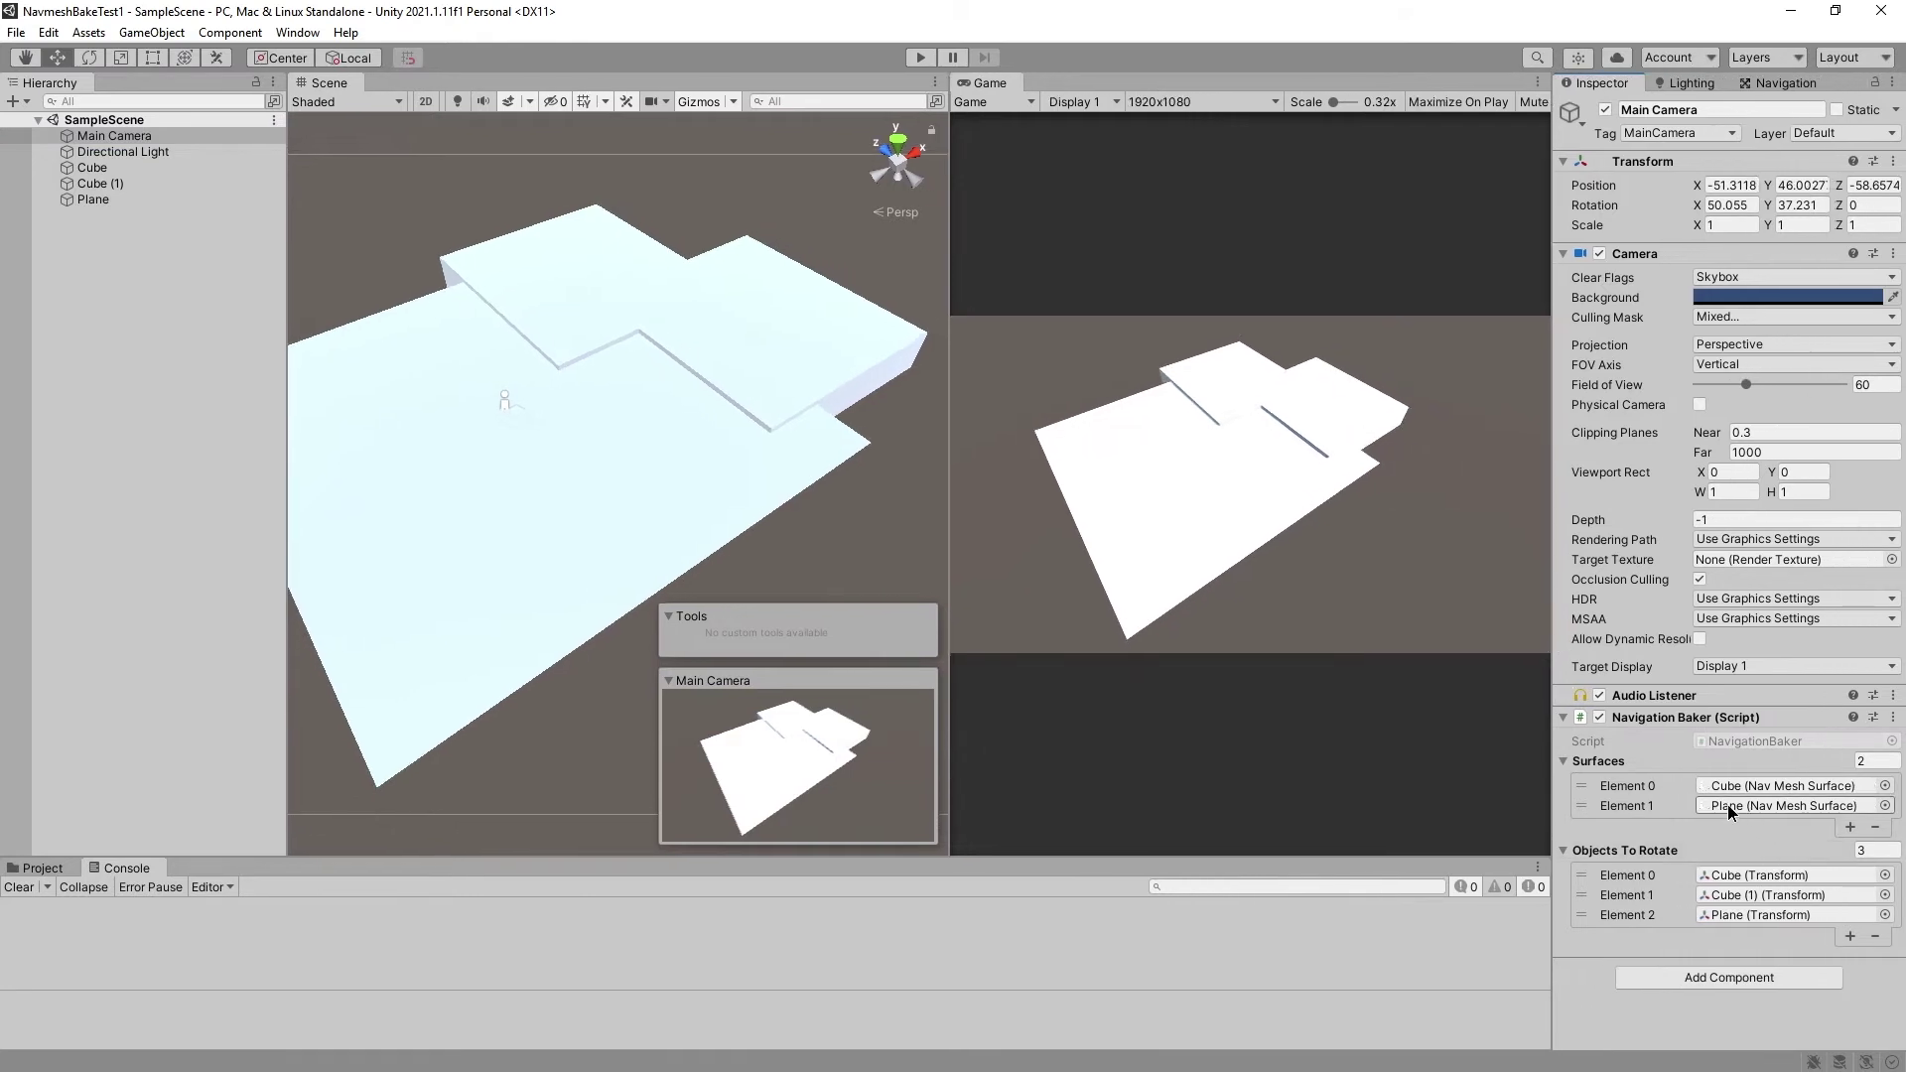
click(1873, 827)
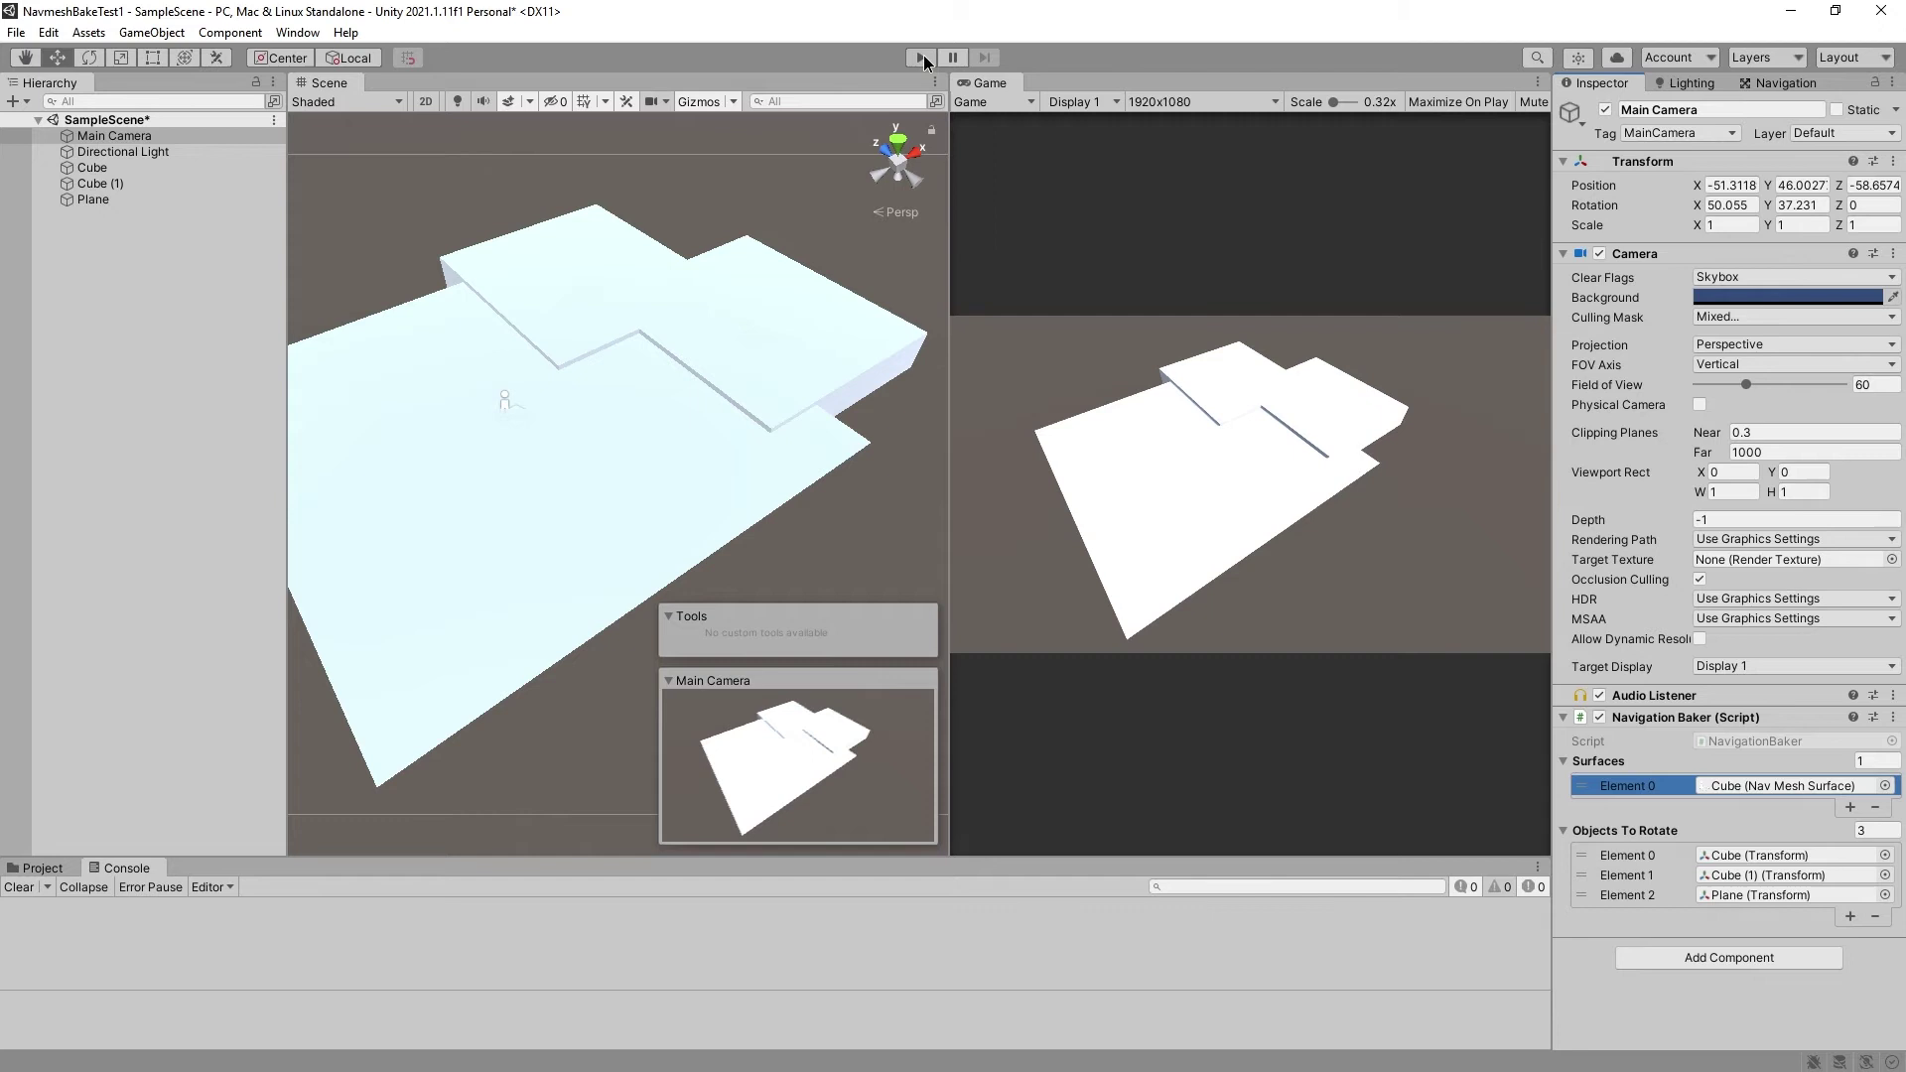
click(923, 58)
click(1778, 84)
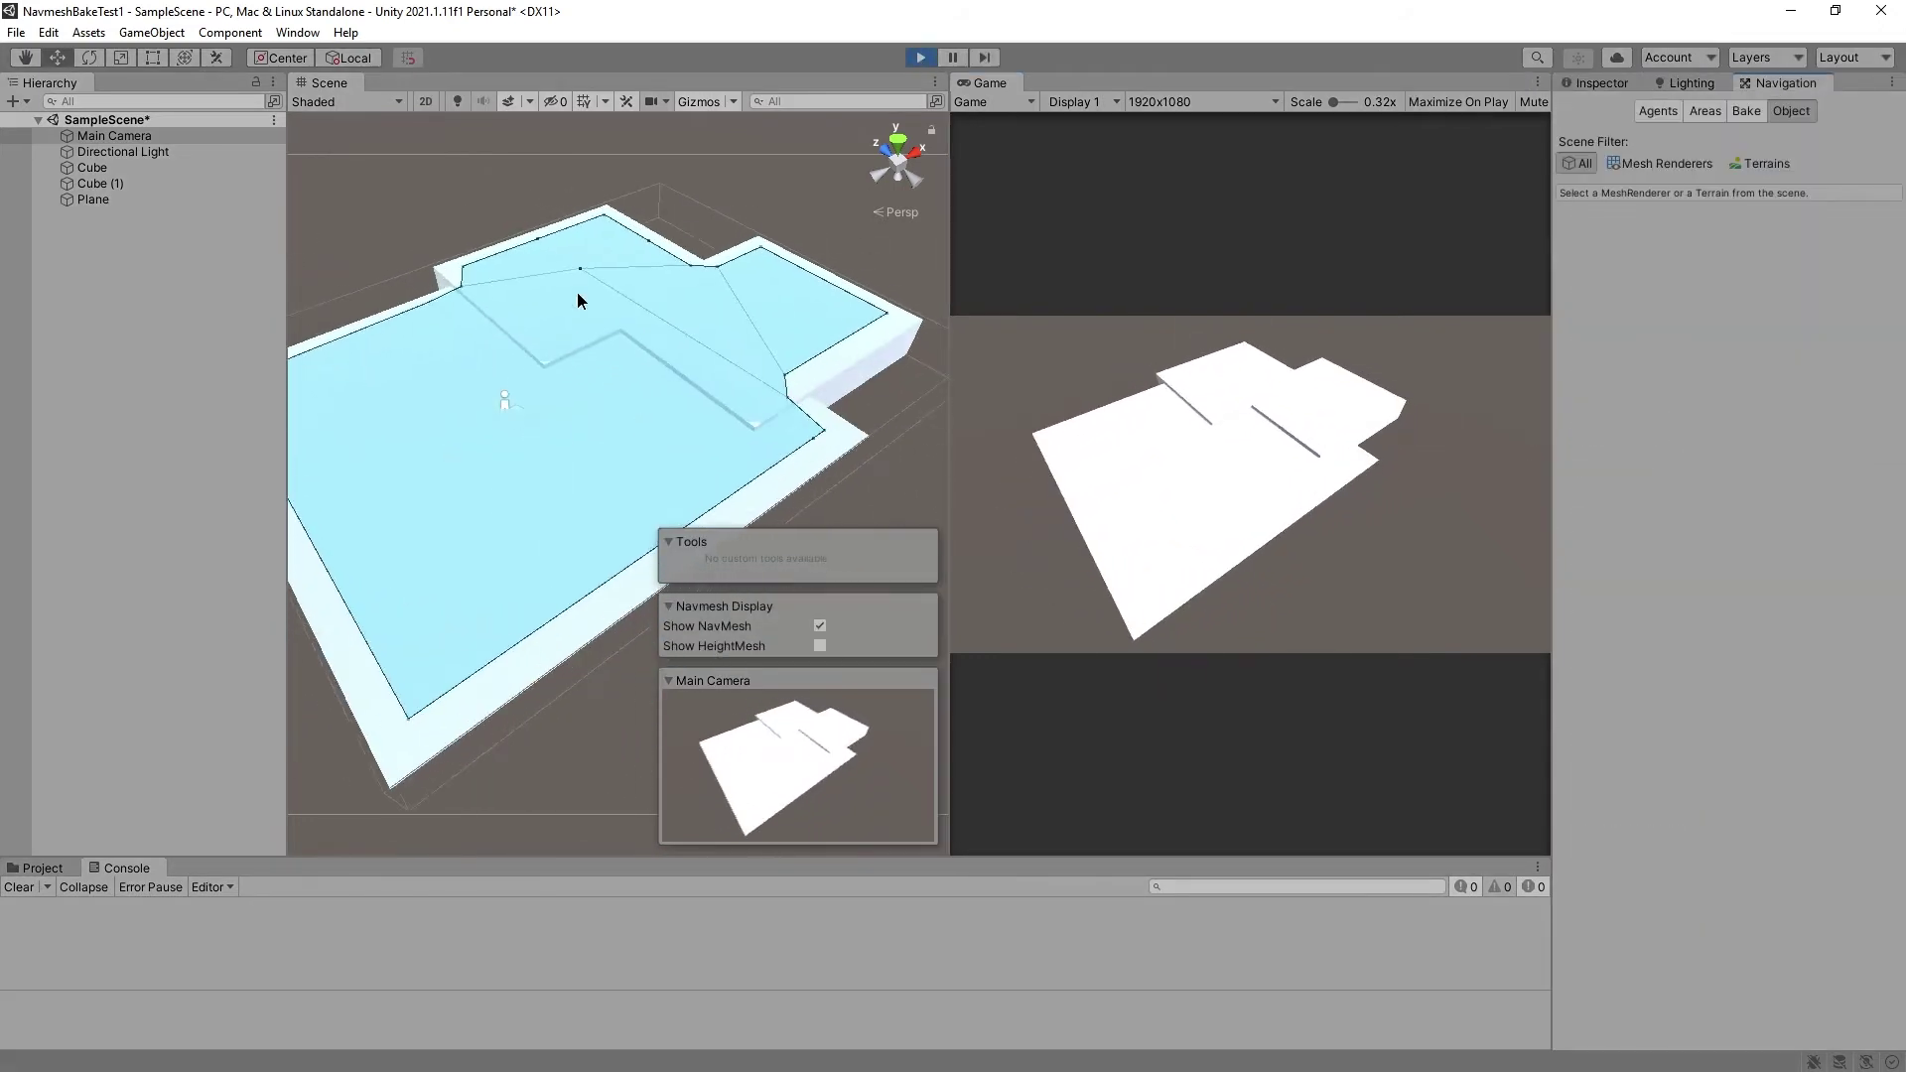
click(846, 324)
key(ctrl+p)
Select Cube, play the scene, and inspect Cube (1)'s NavMeshSurface during play
click(1613, 86)
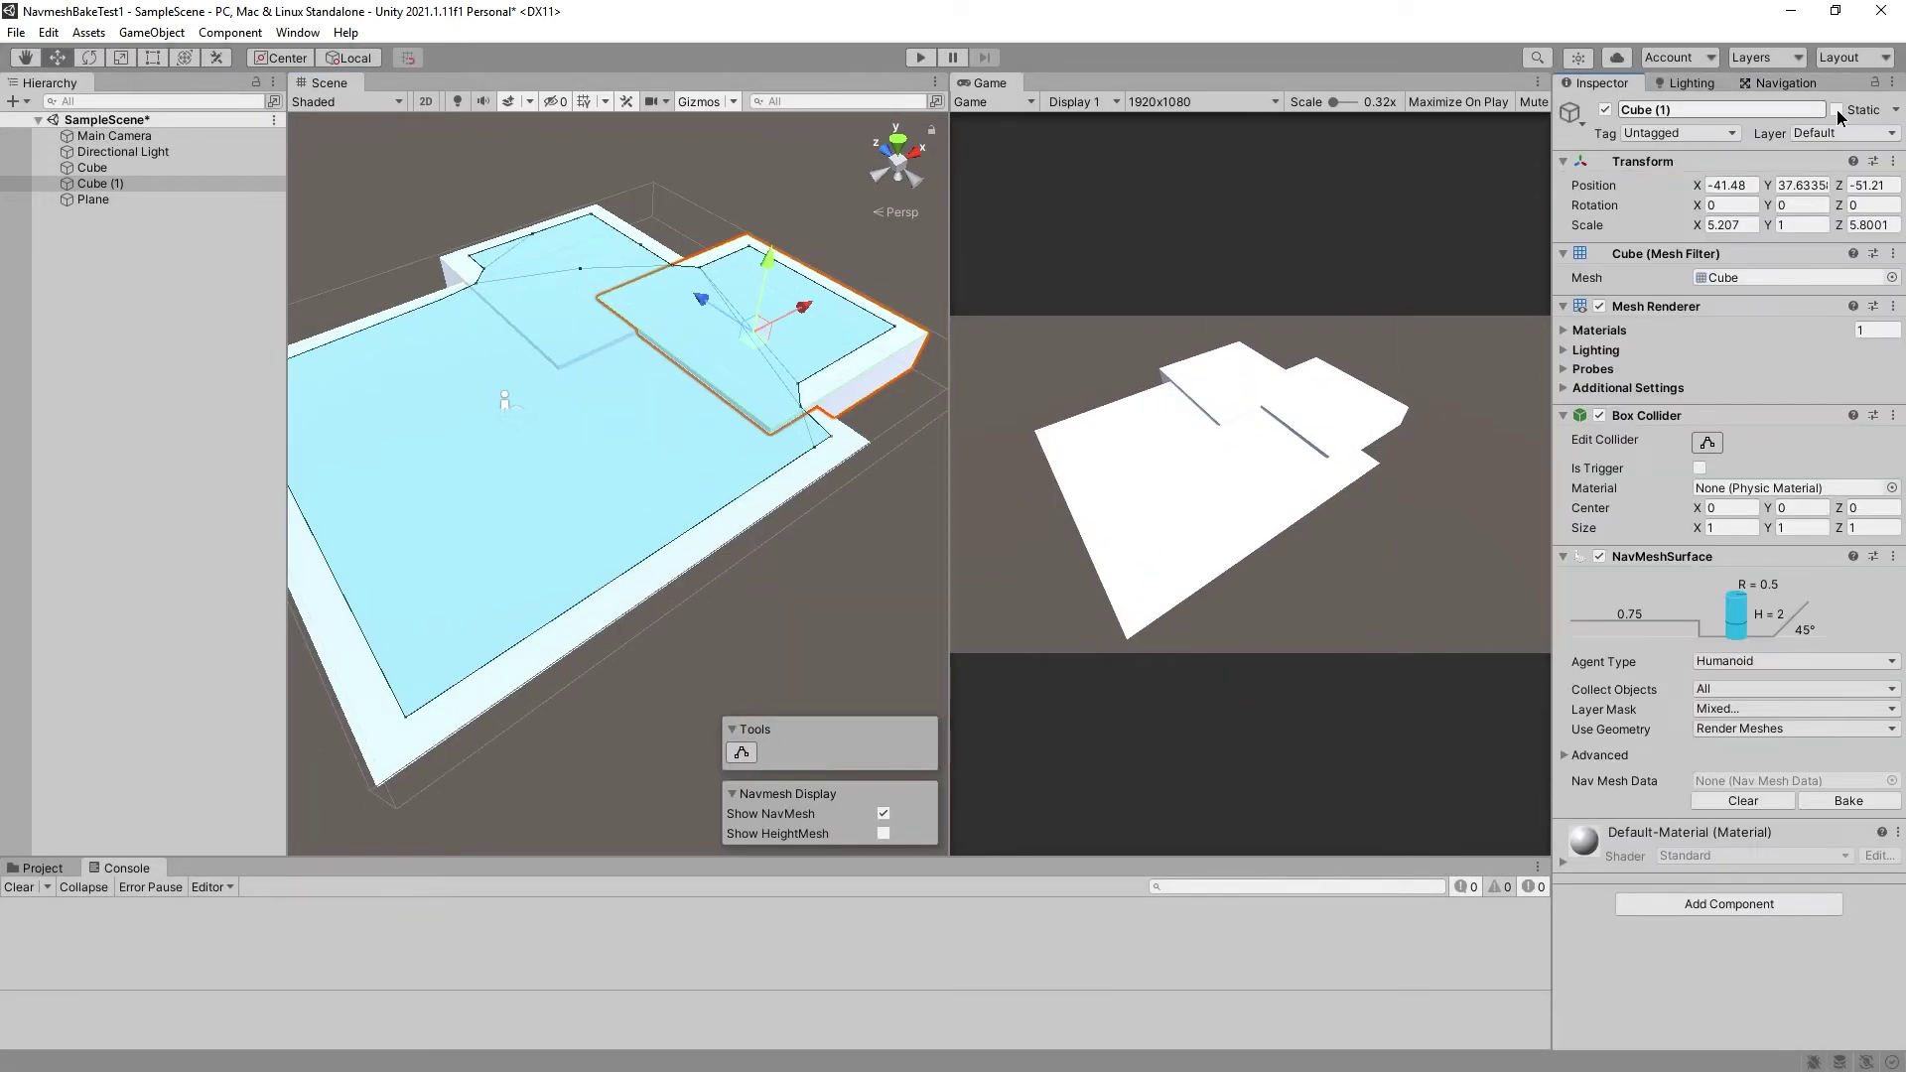
click(456, 284)
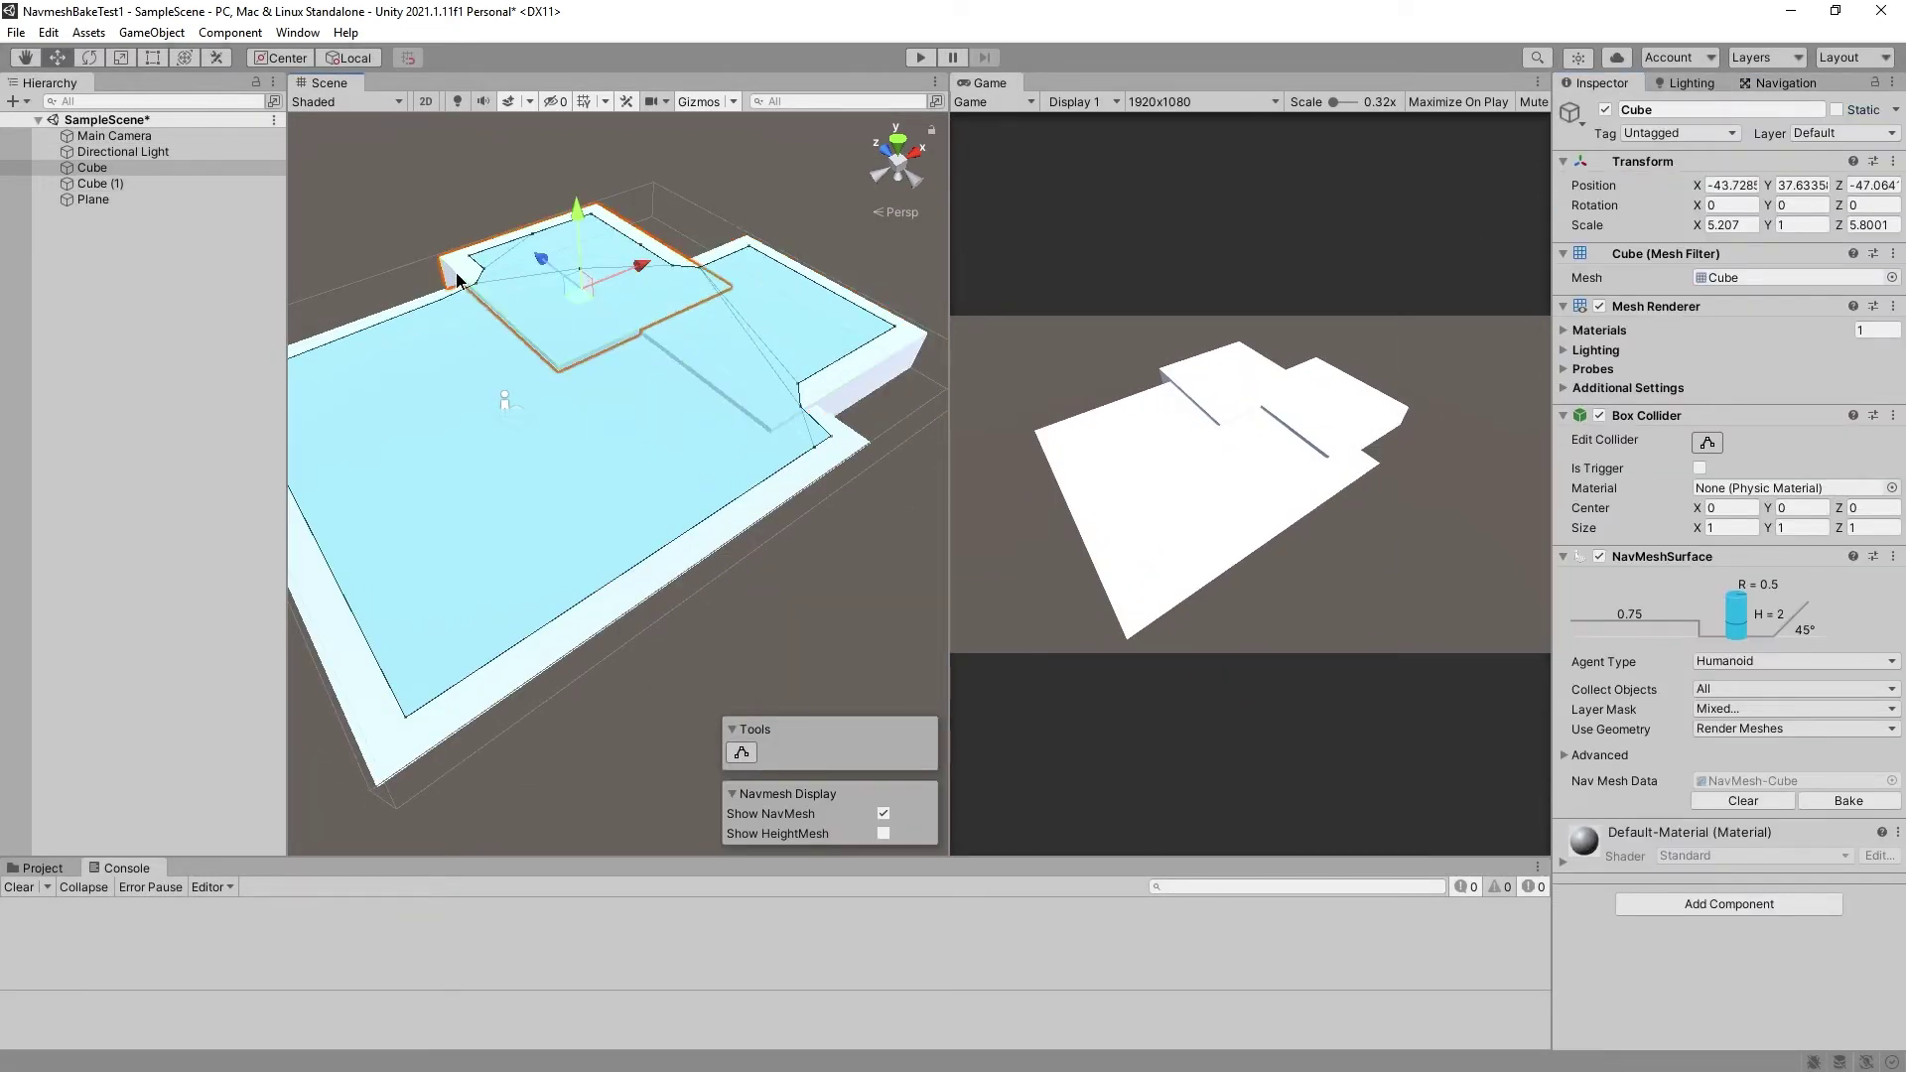
click(921, 58)
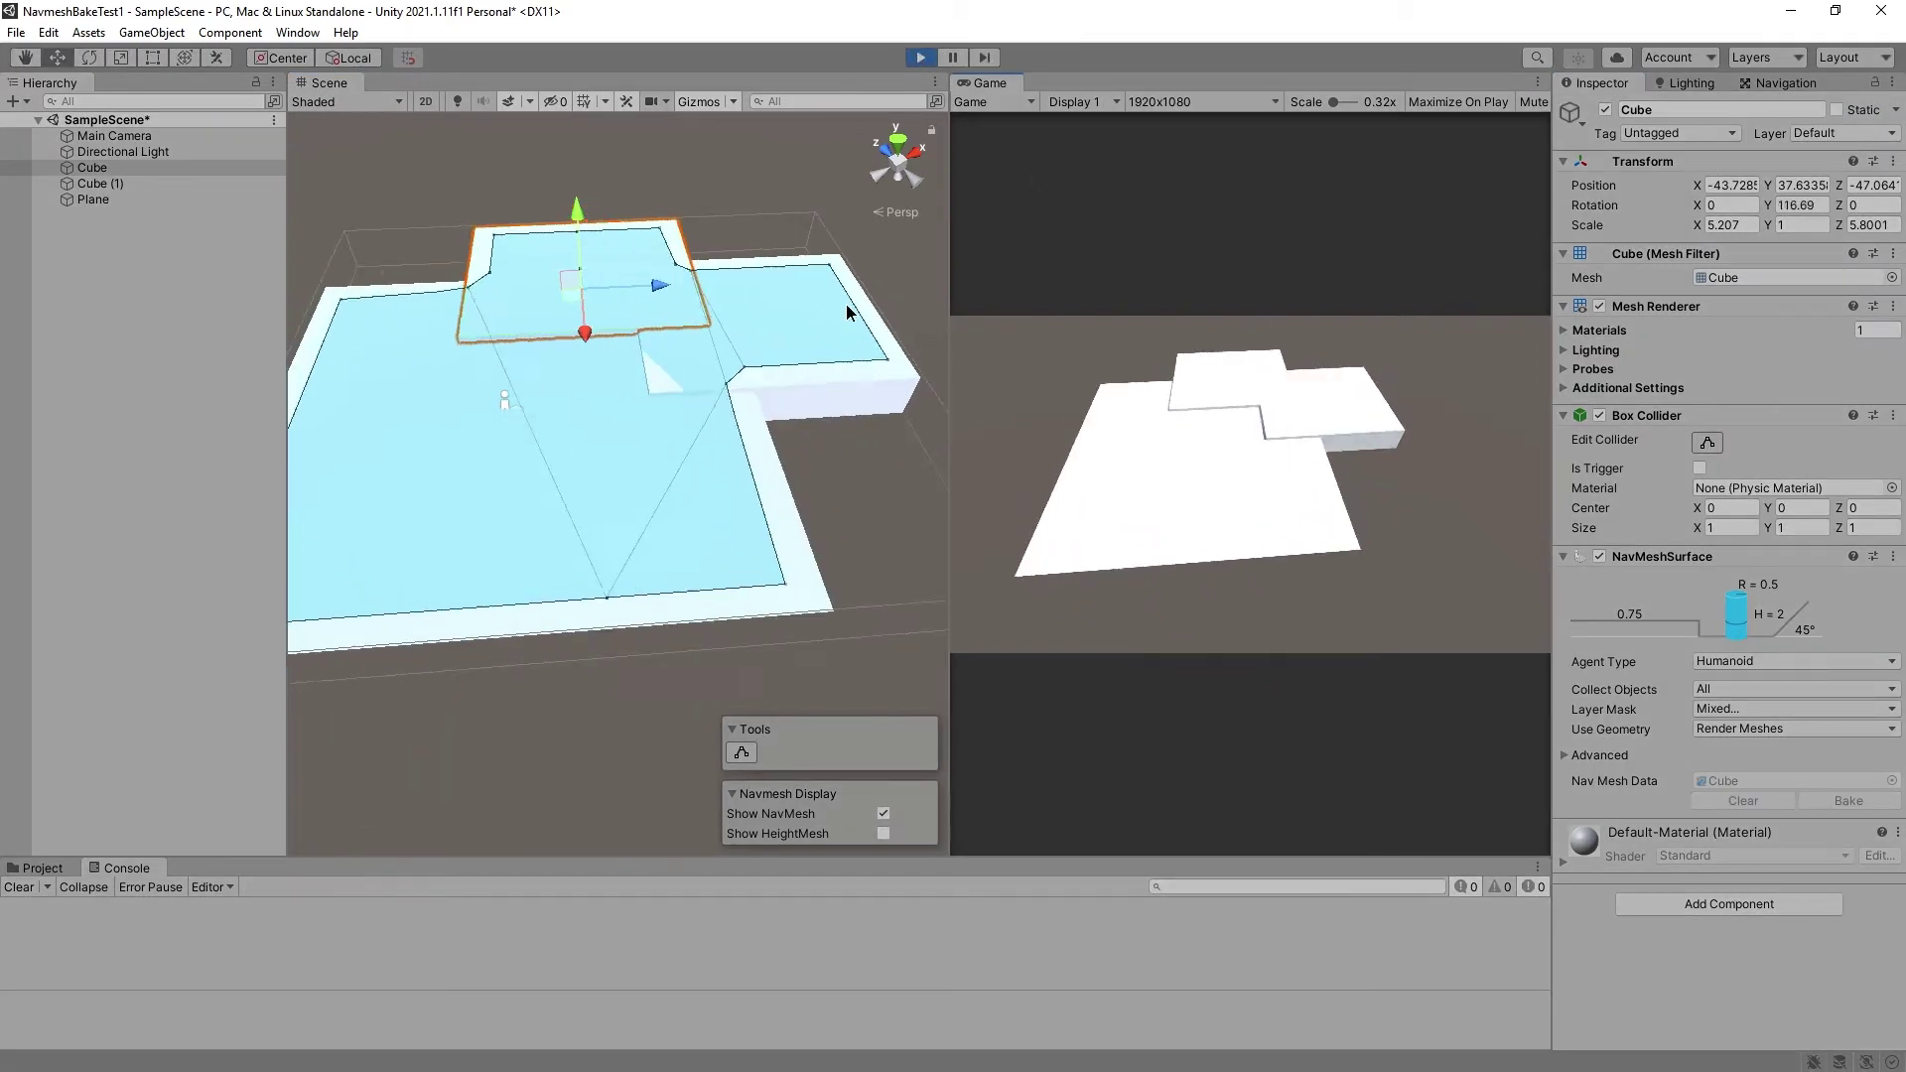
click(846, 304)
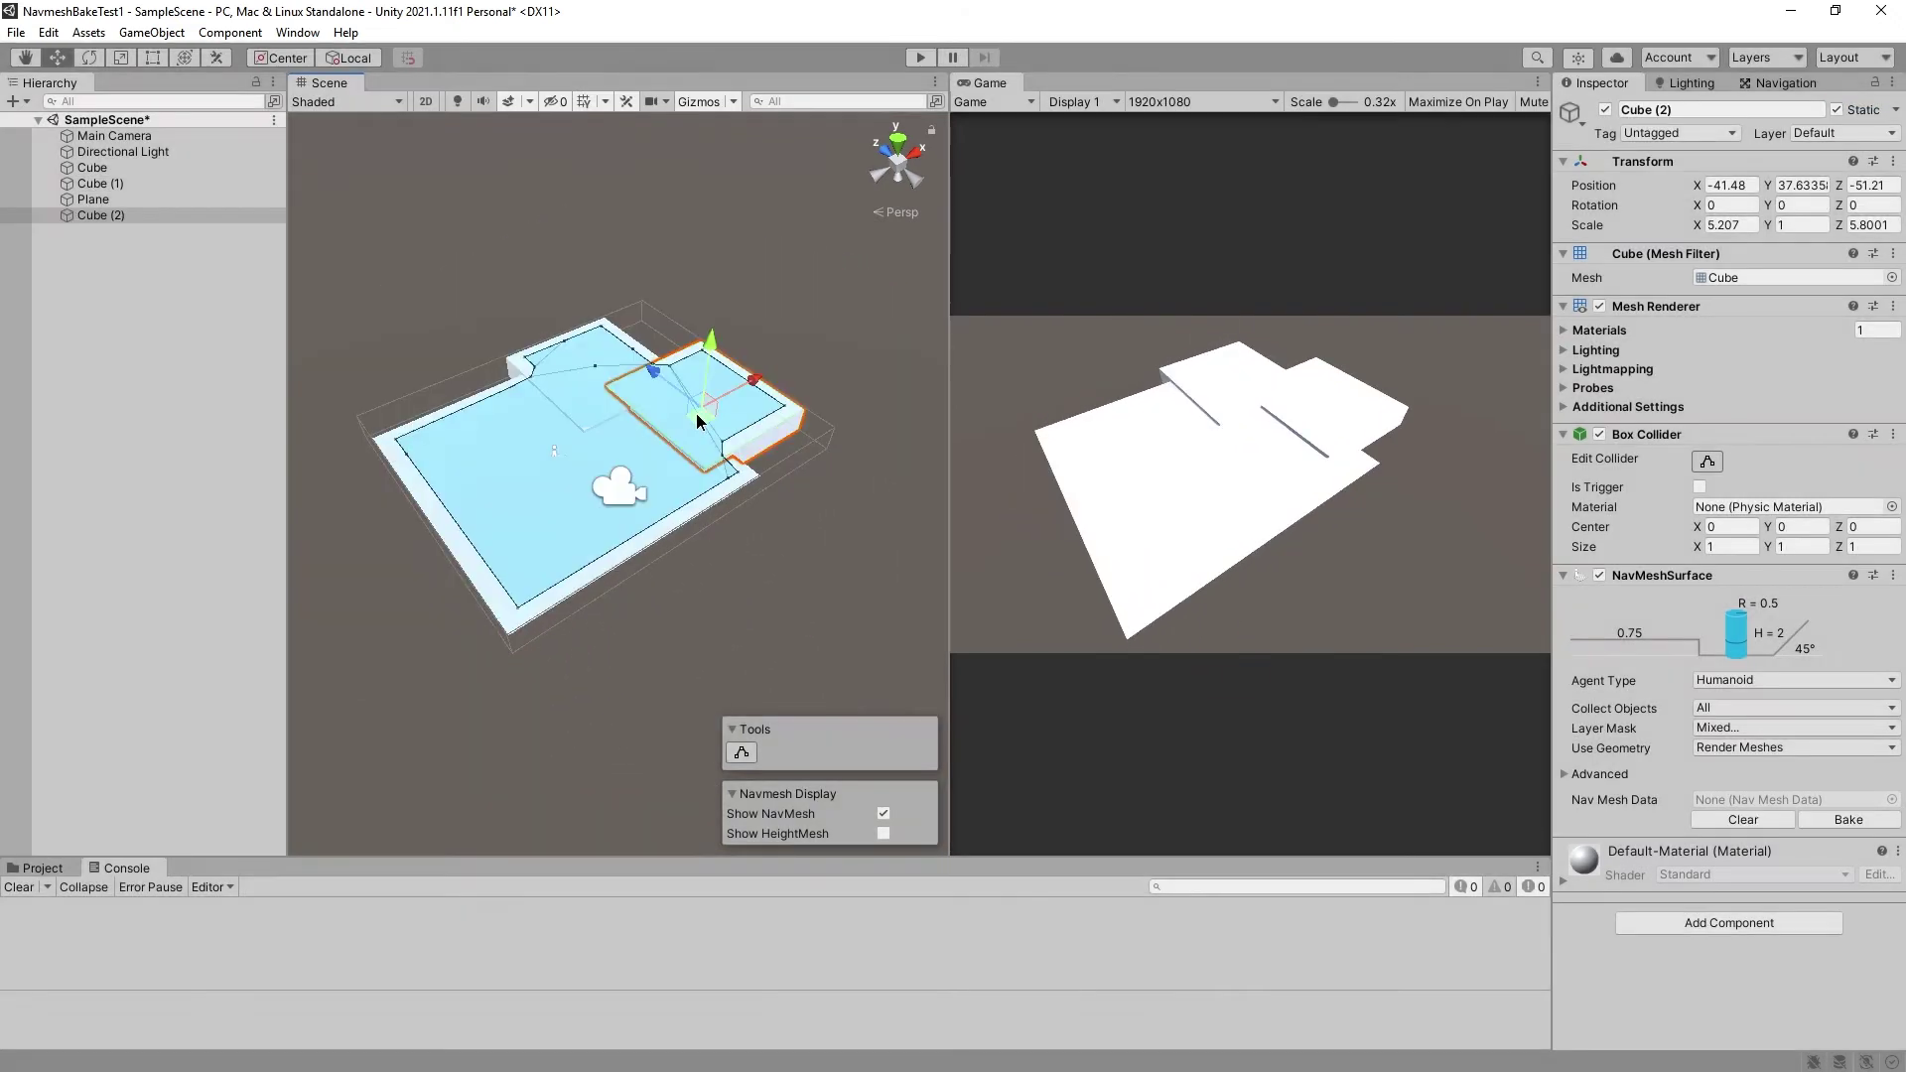
Move Cube (2) aside, then duplicate the Plane into Plane (1) and move it alongside
drag(695, 413, 755, 272)
click(563, 493)
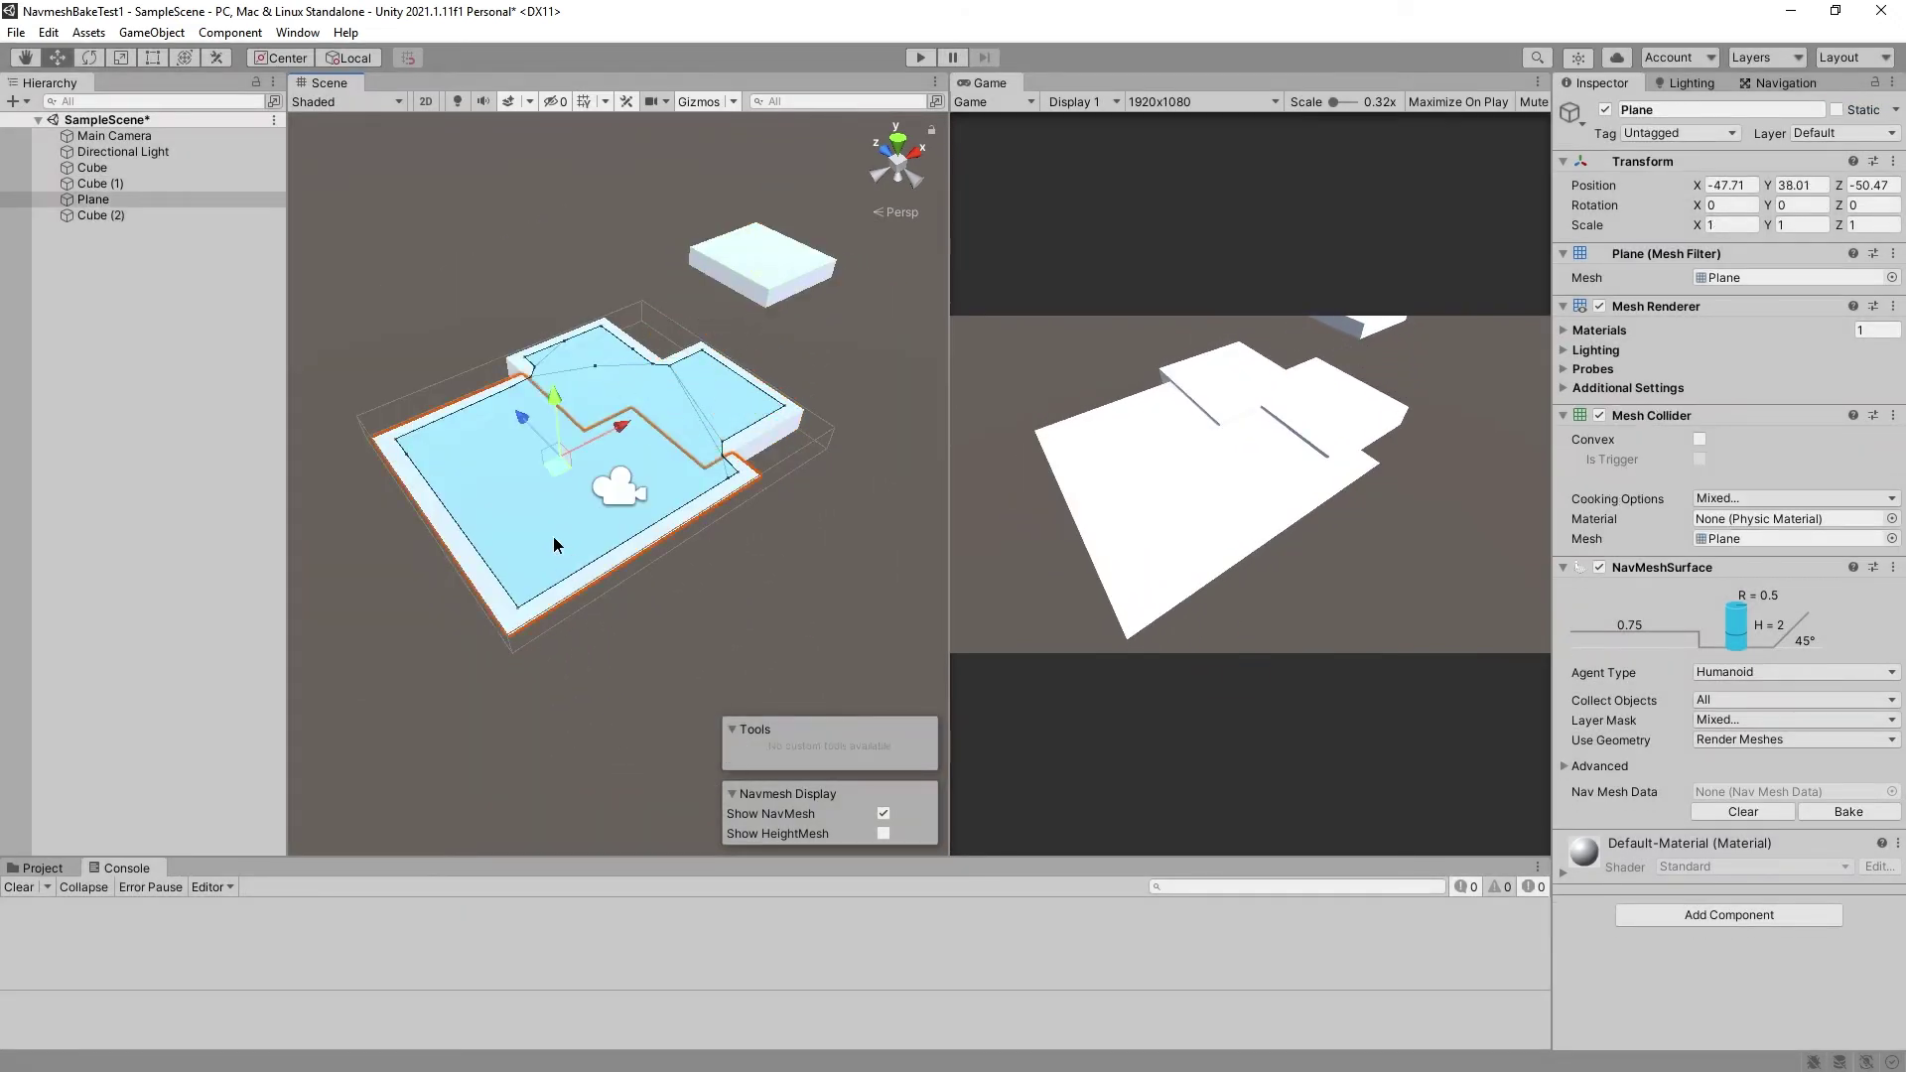
key(ctrl+d)
drag(554, 474, 740, 349)
Test in Play mode, clear Cube's baked navmesh, and play again before stopping
click(919, 58)
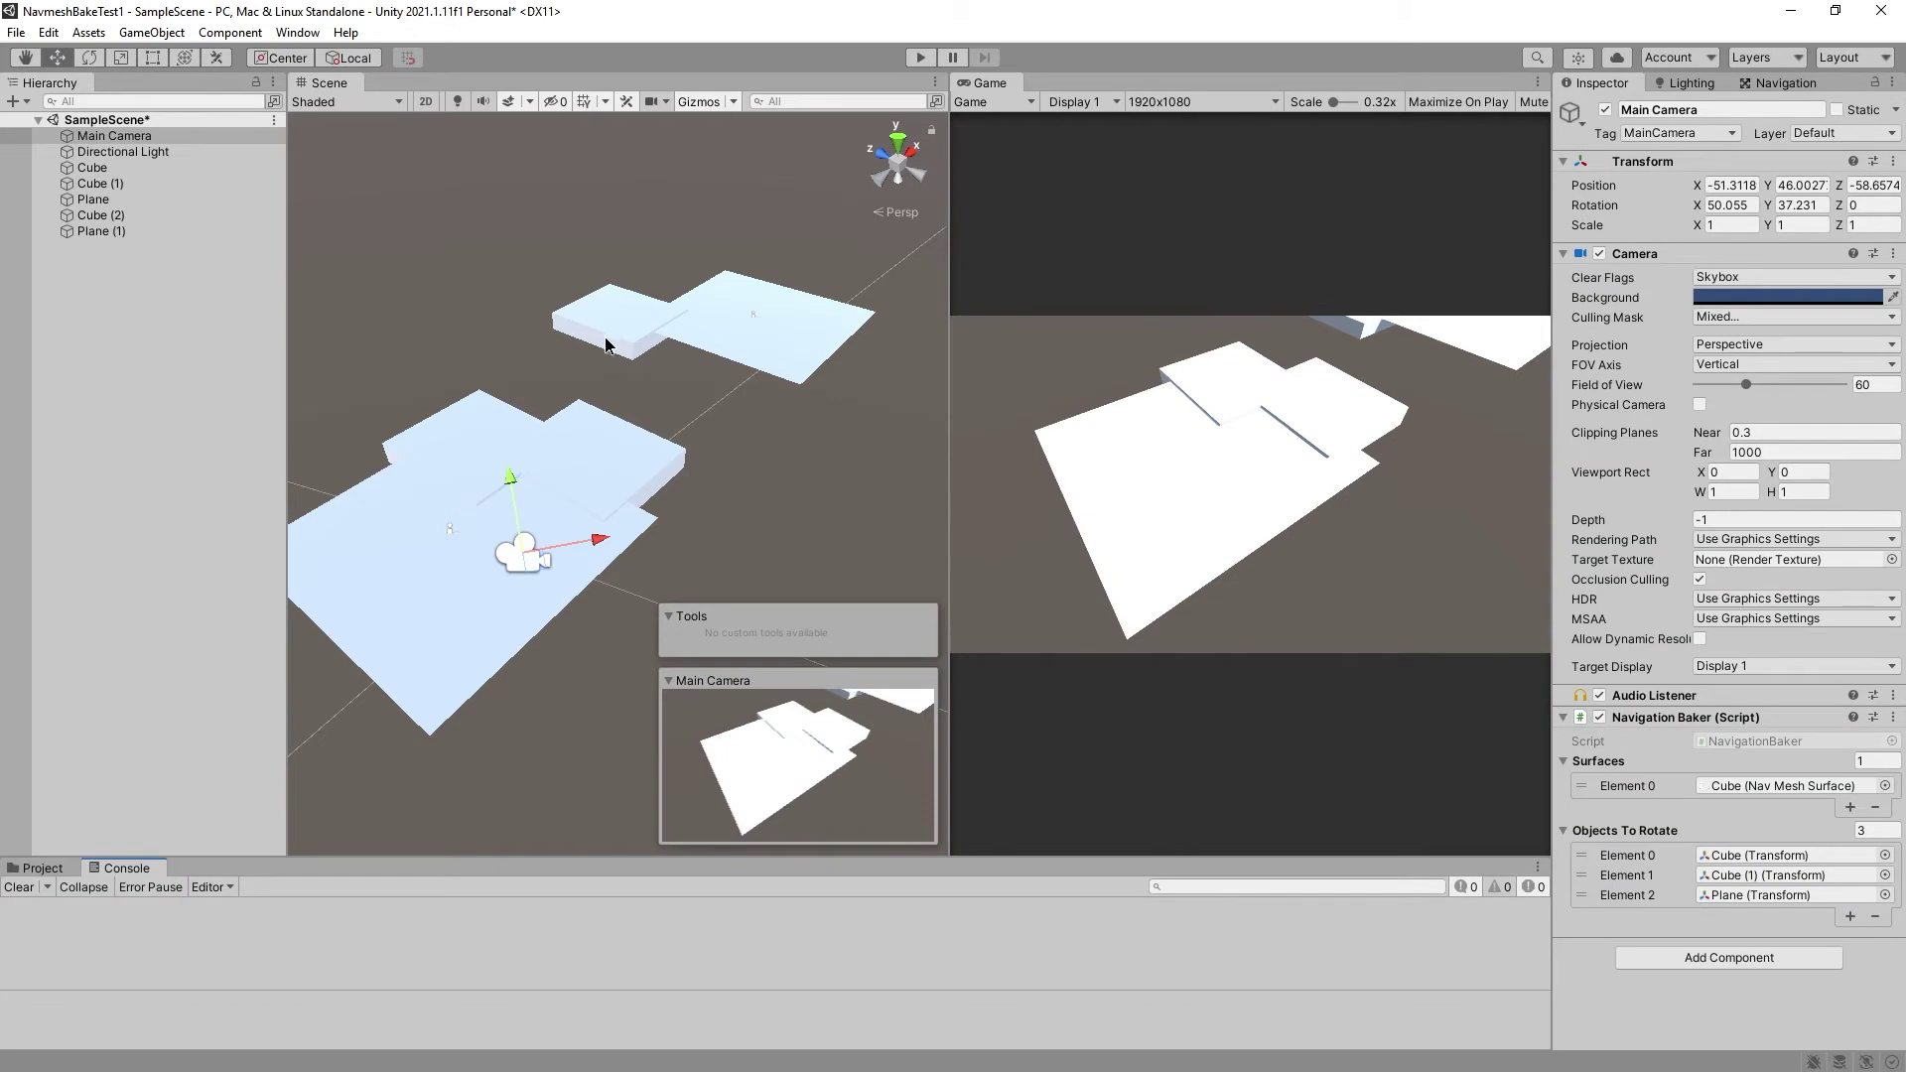
click(606, 342)
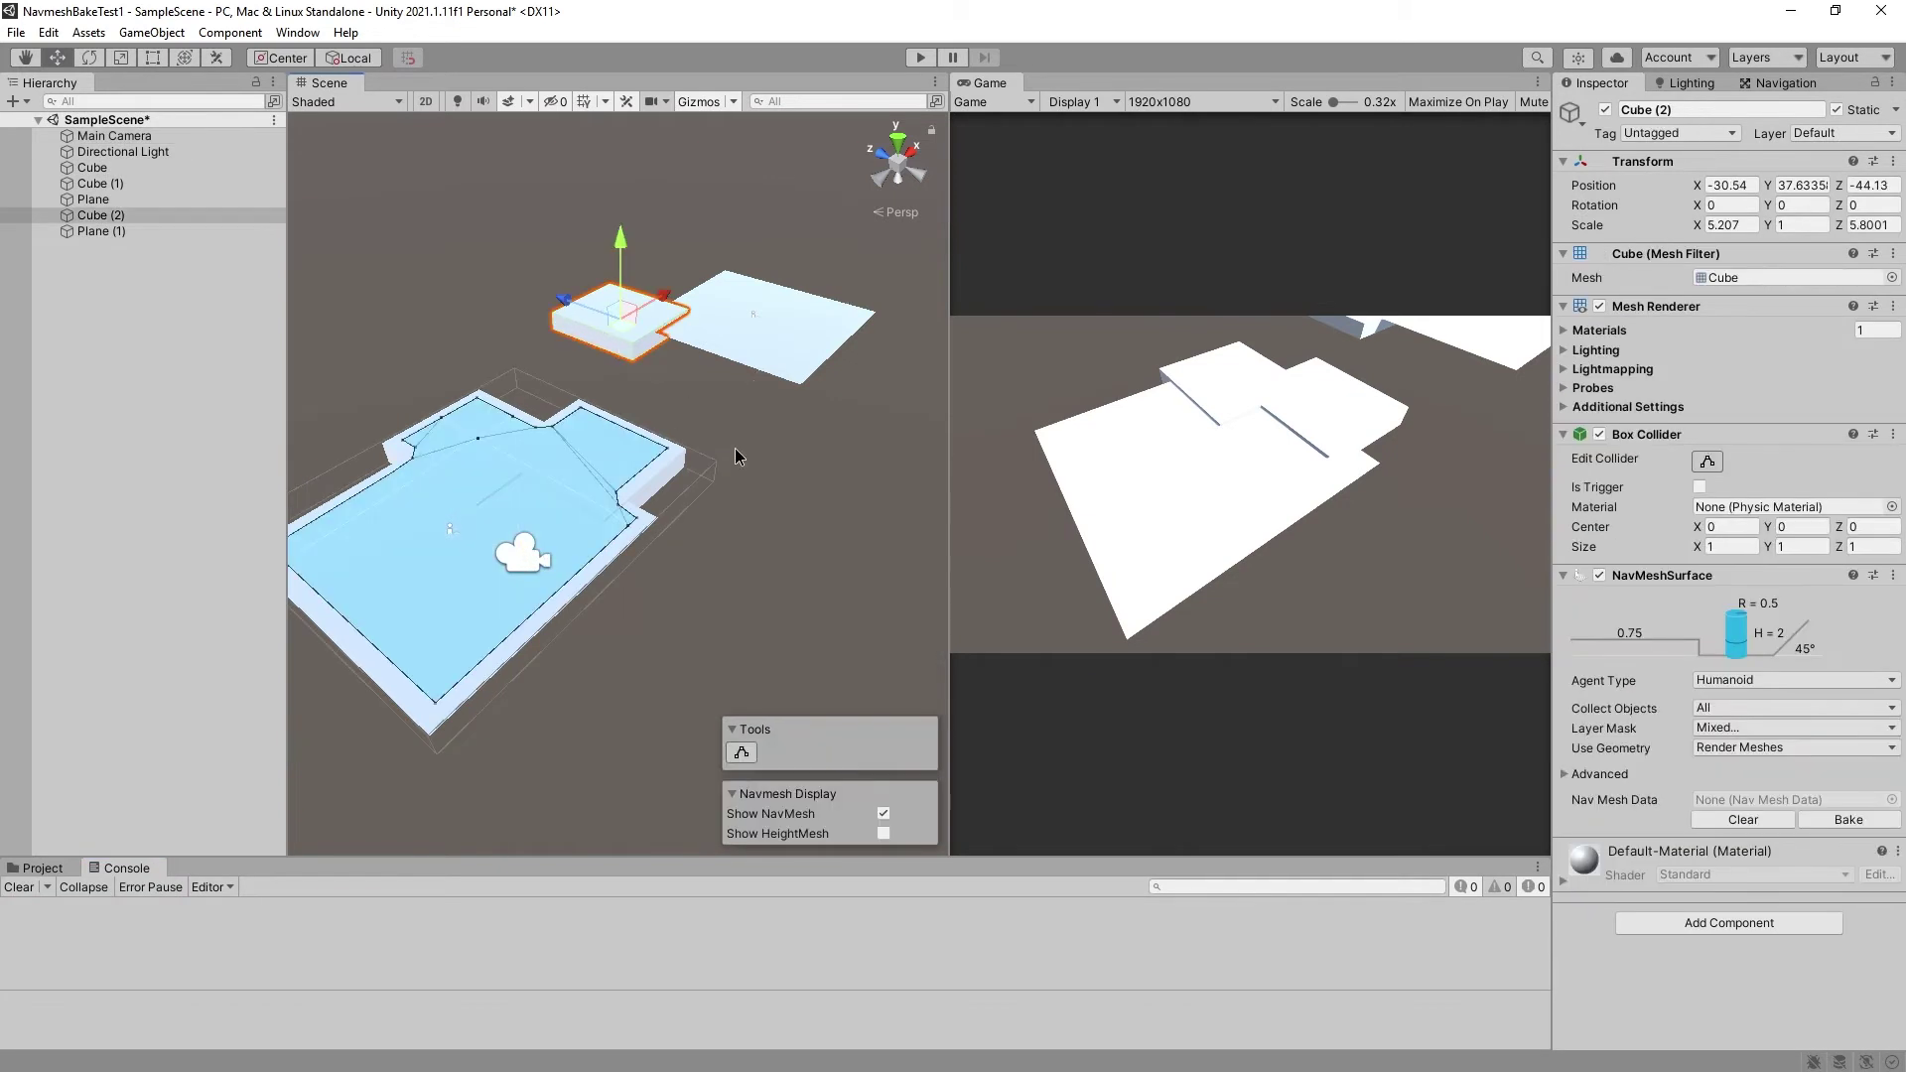
click(516, 437)
click(1745, 802)
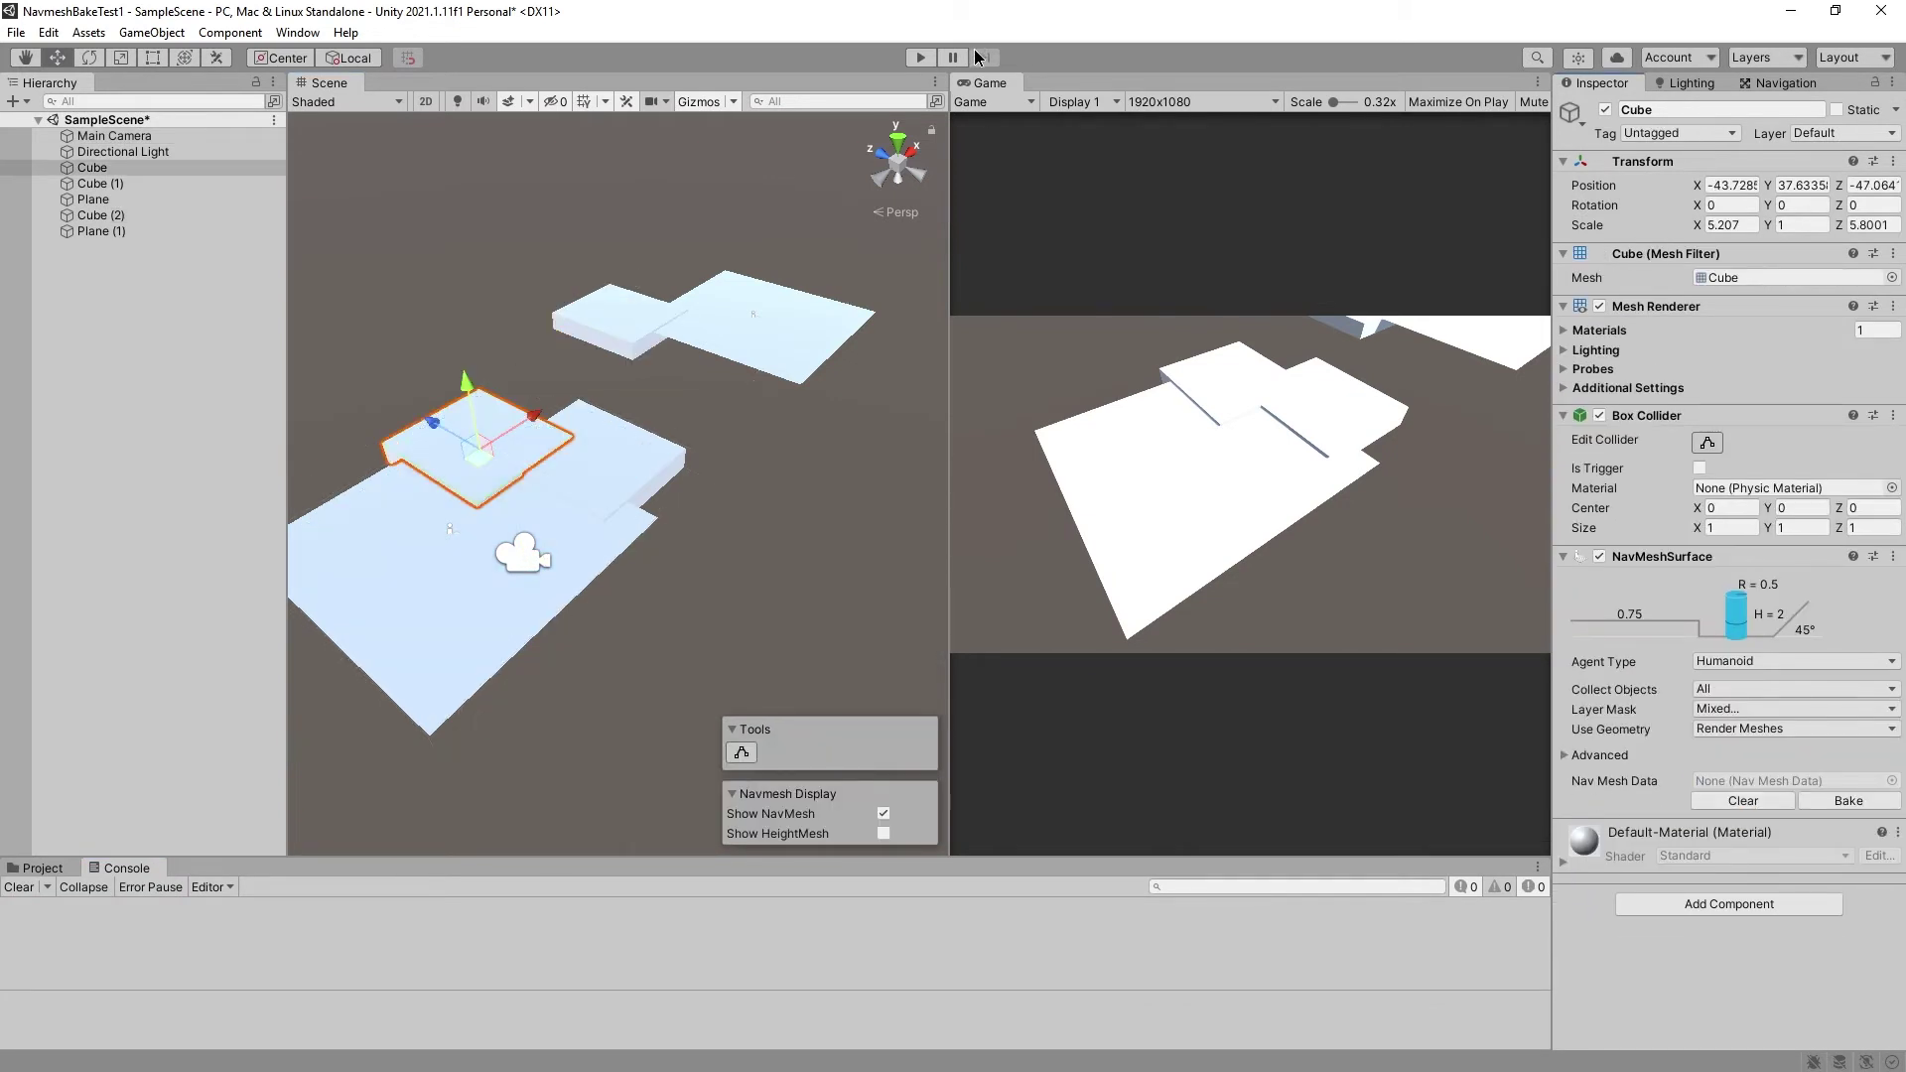
click(920, 58)
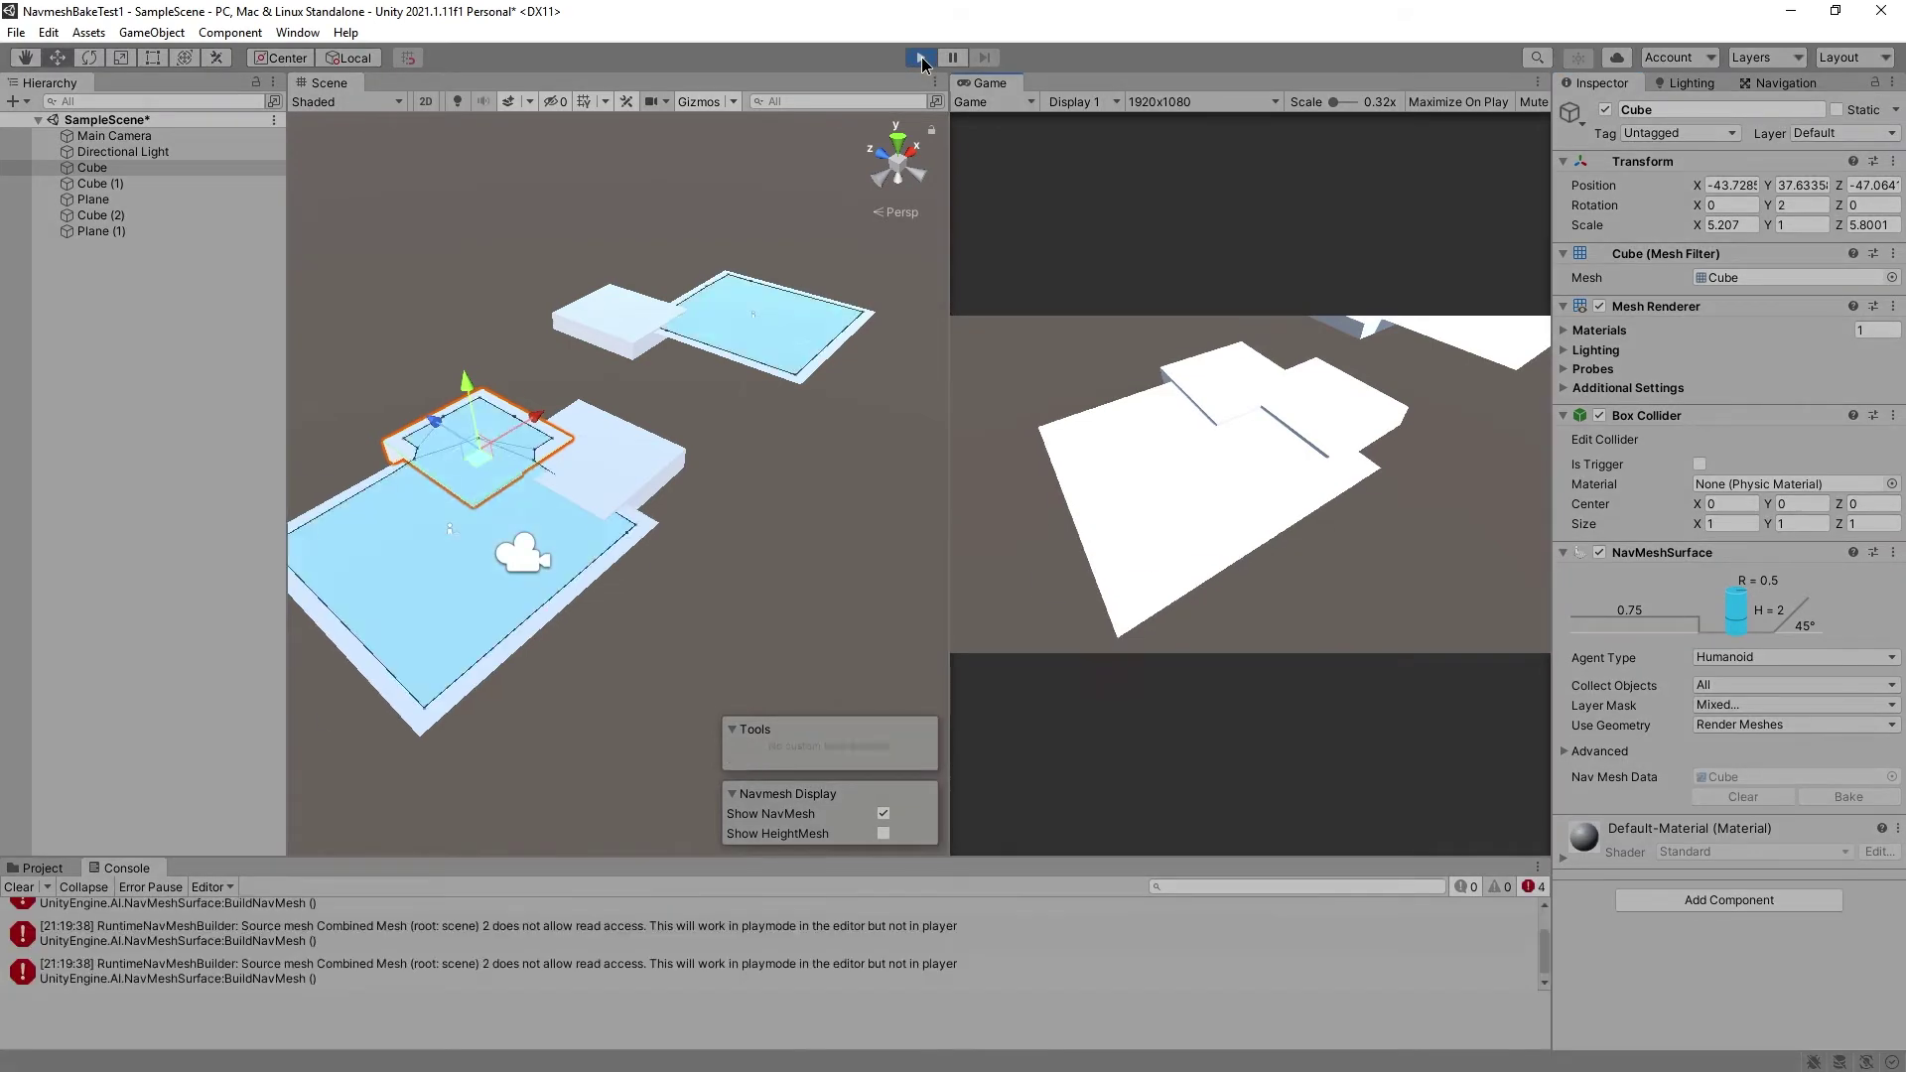
click(921, 58)
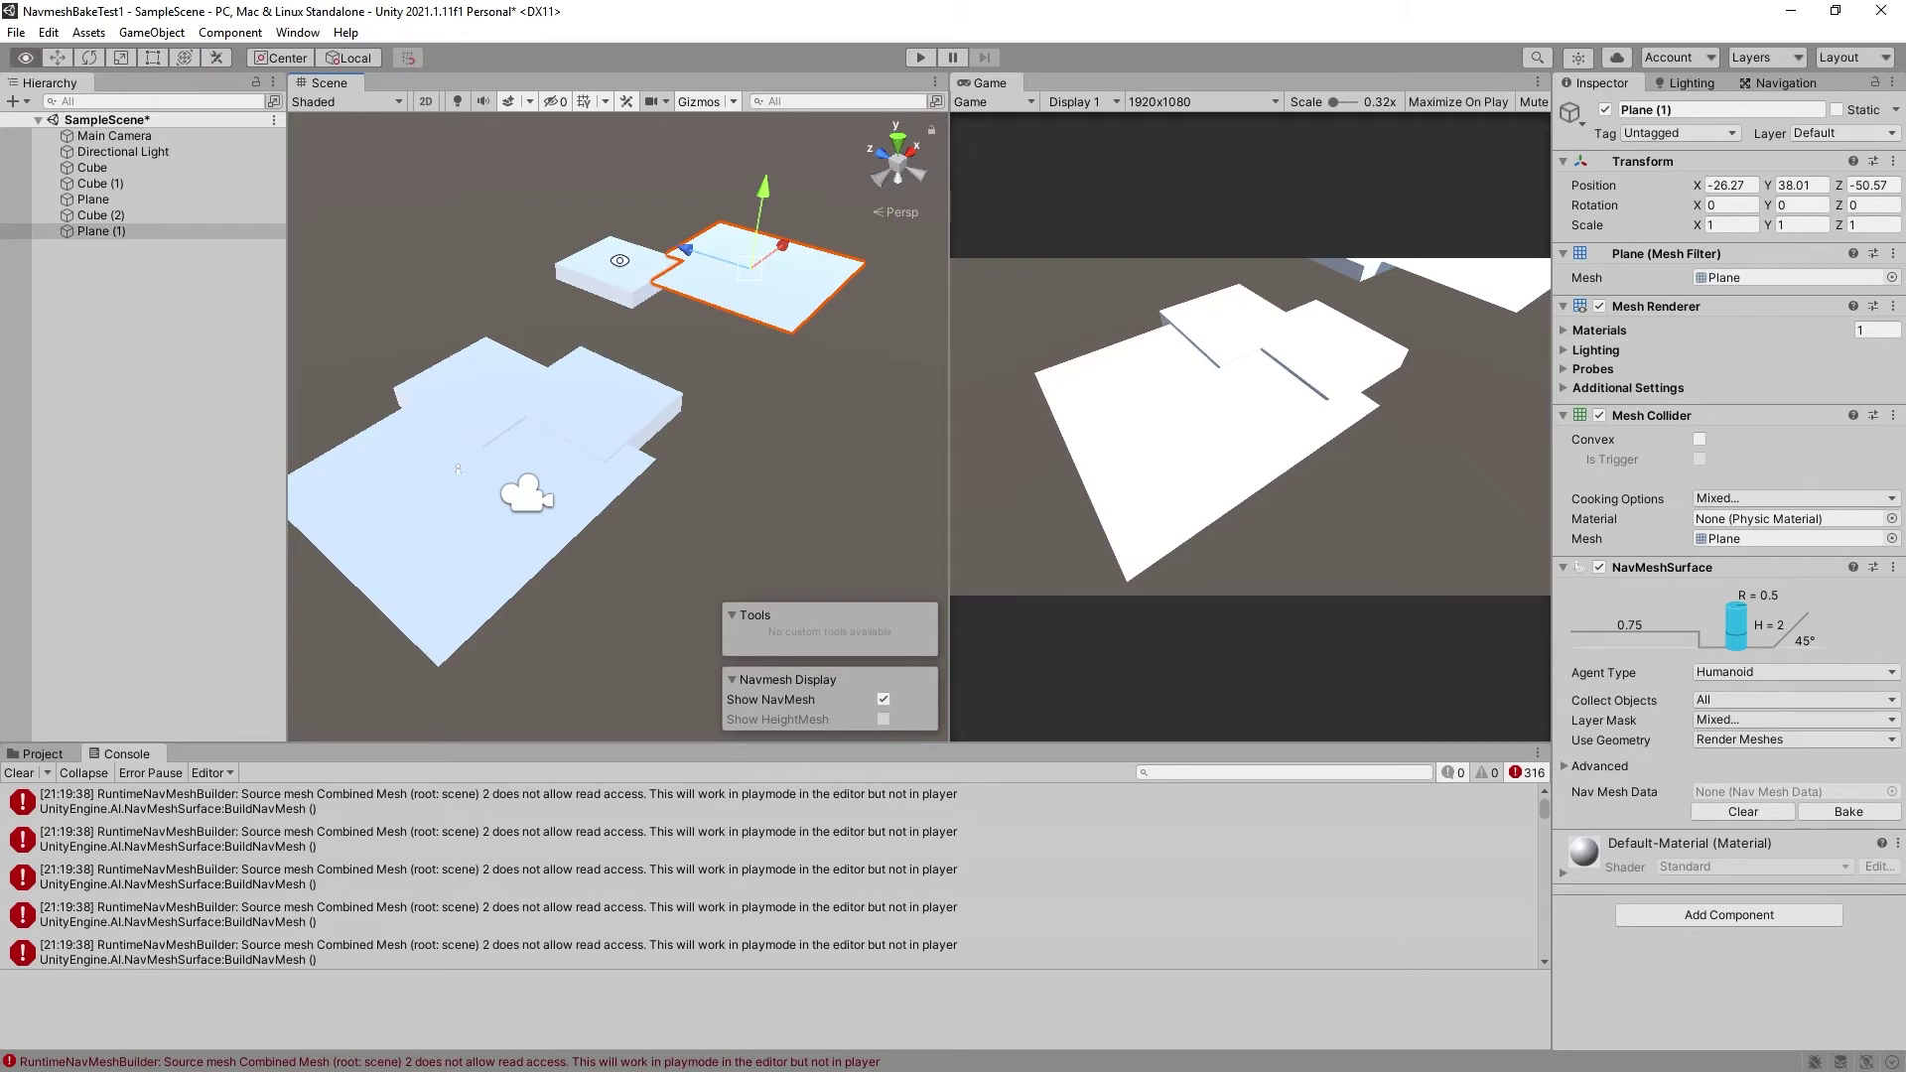
click(918, 59)
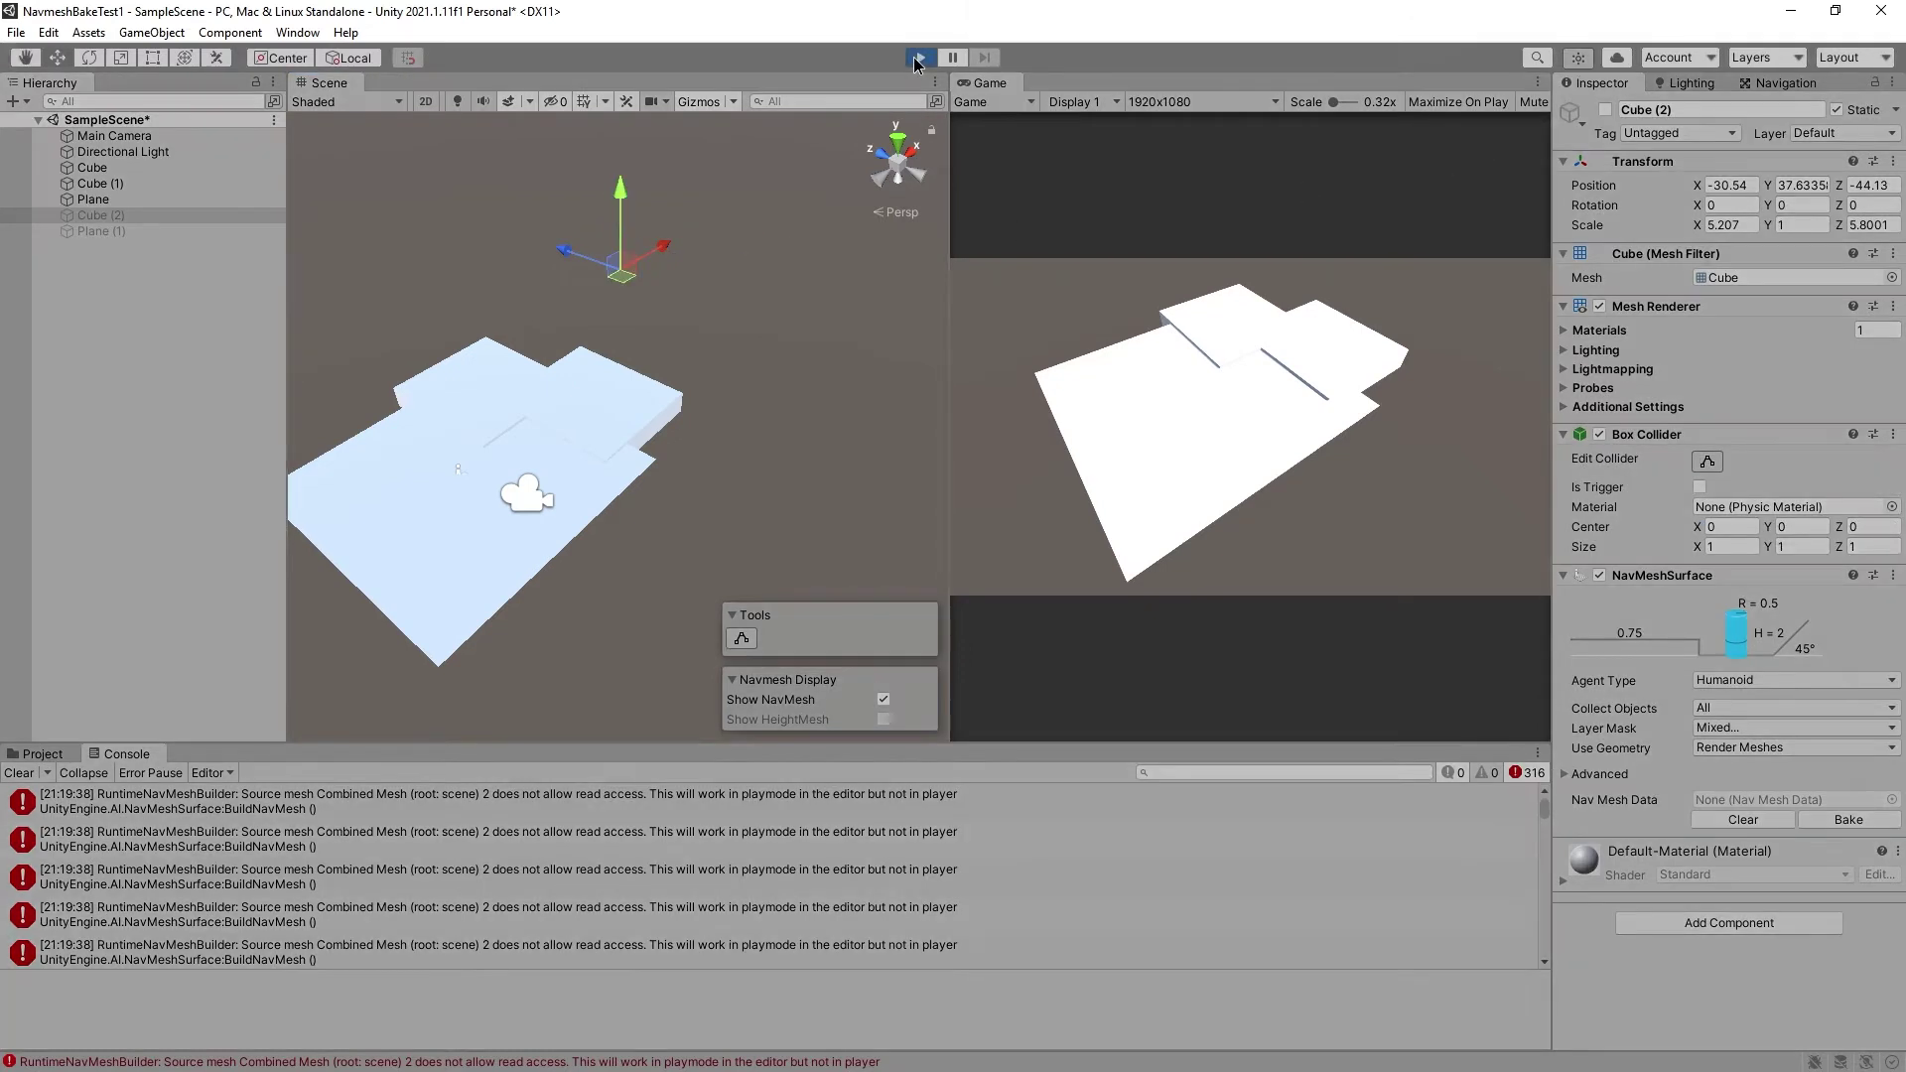
click(919, 59)
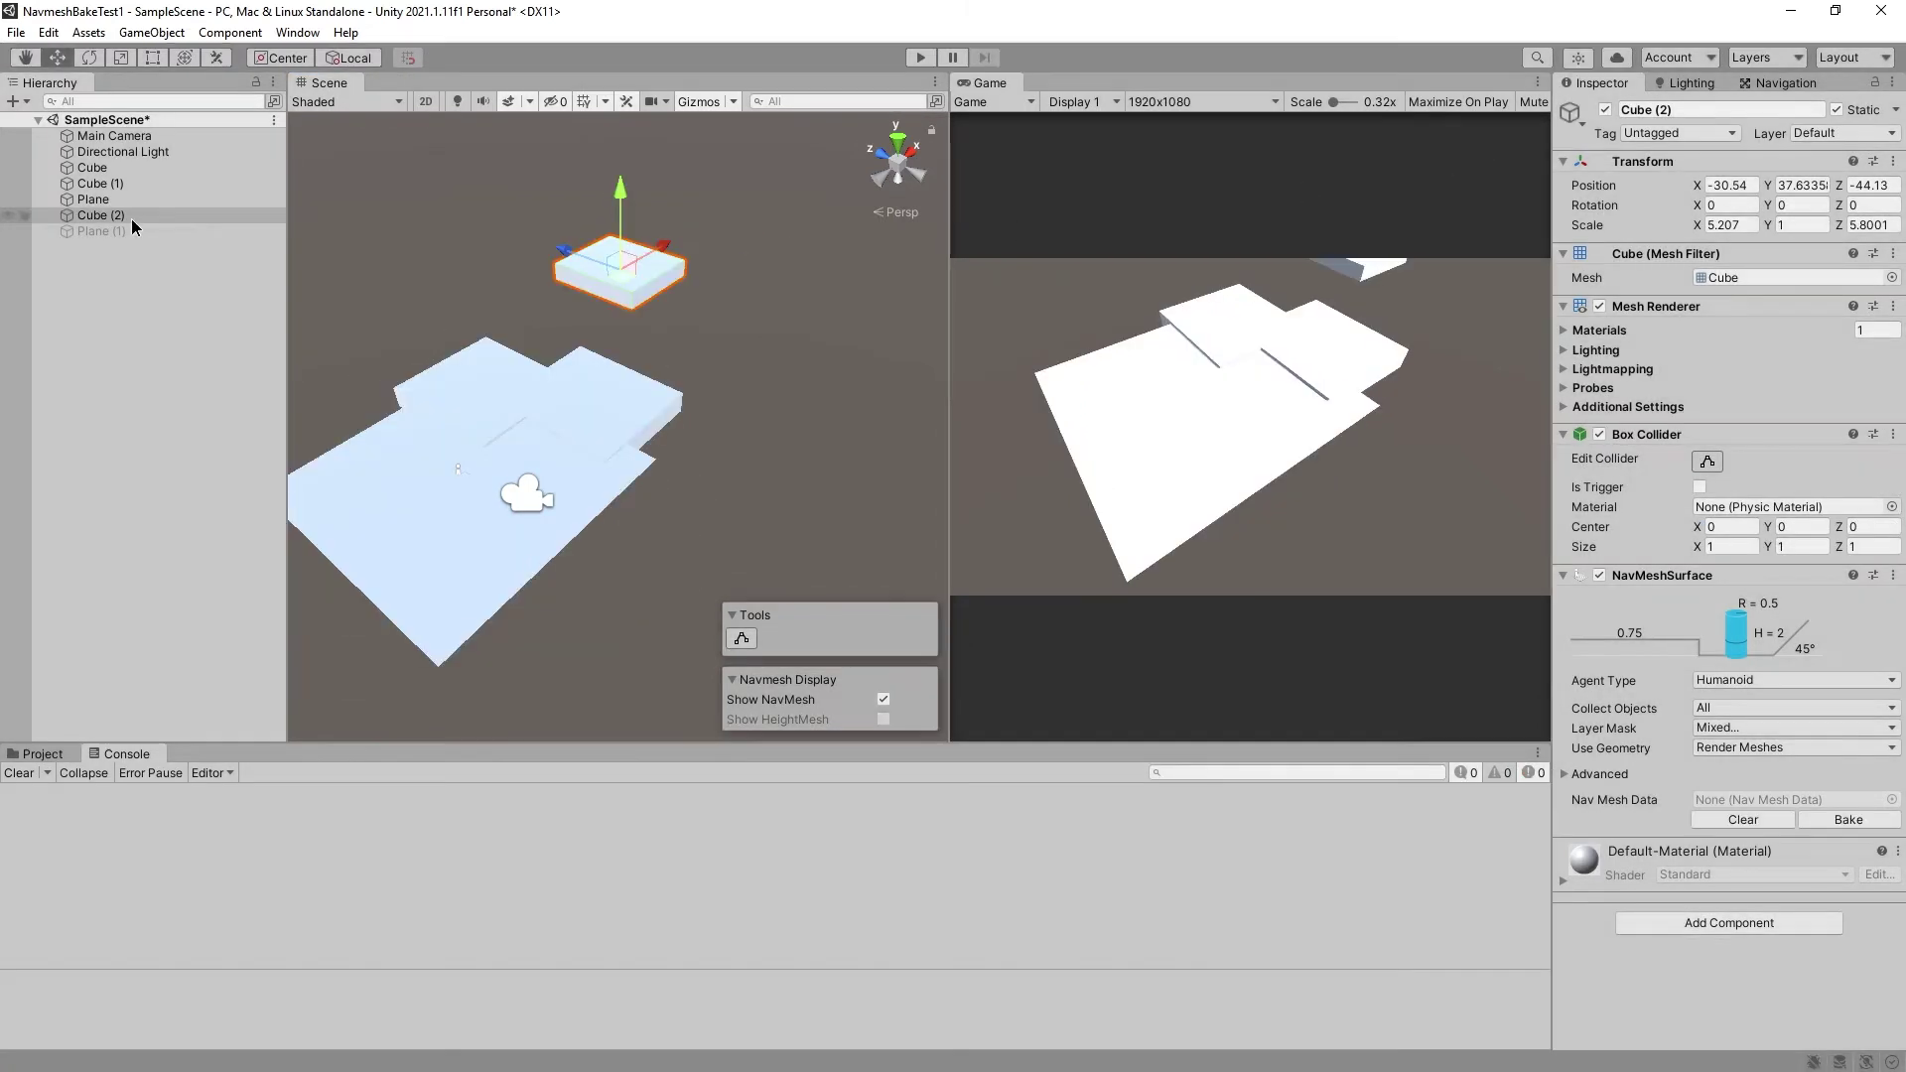
click(918, 58)
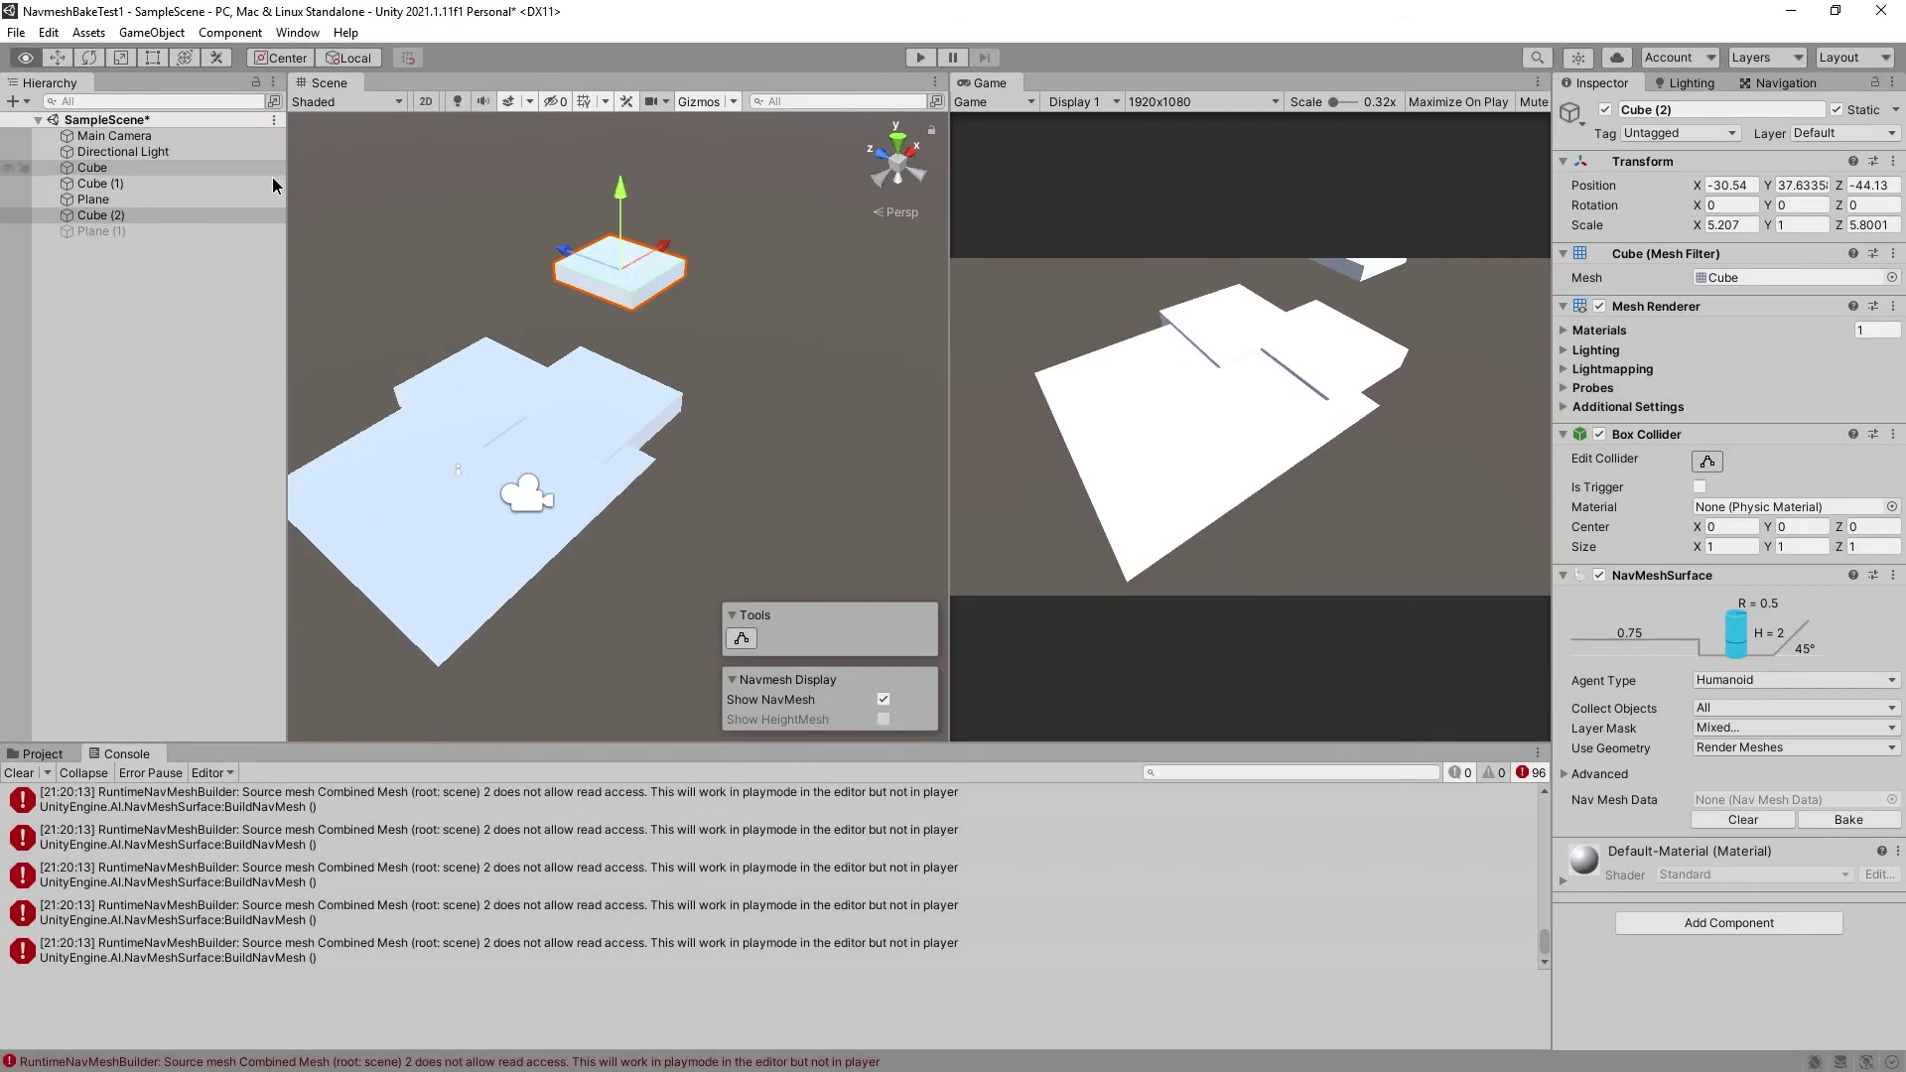
click(178, 231)
click(918, 58)
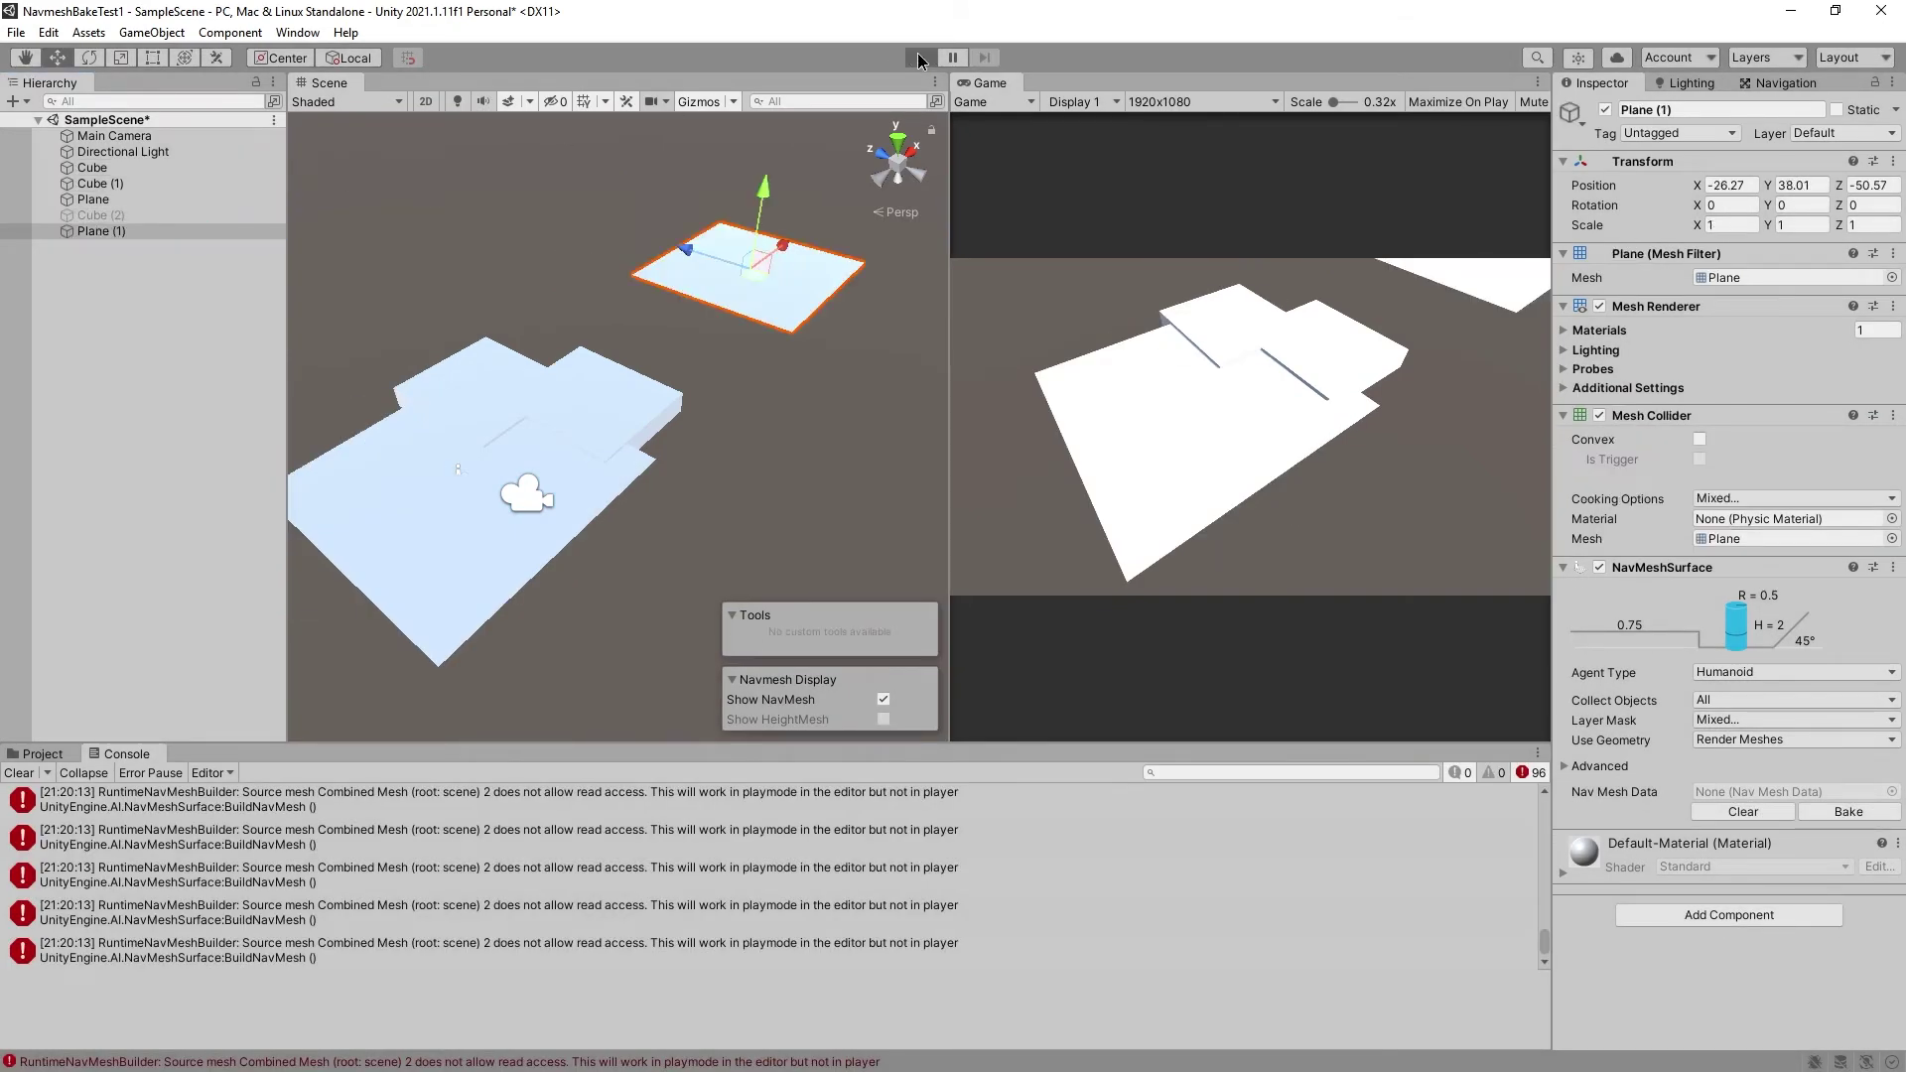
click(918, 59)
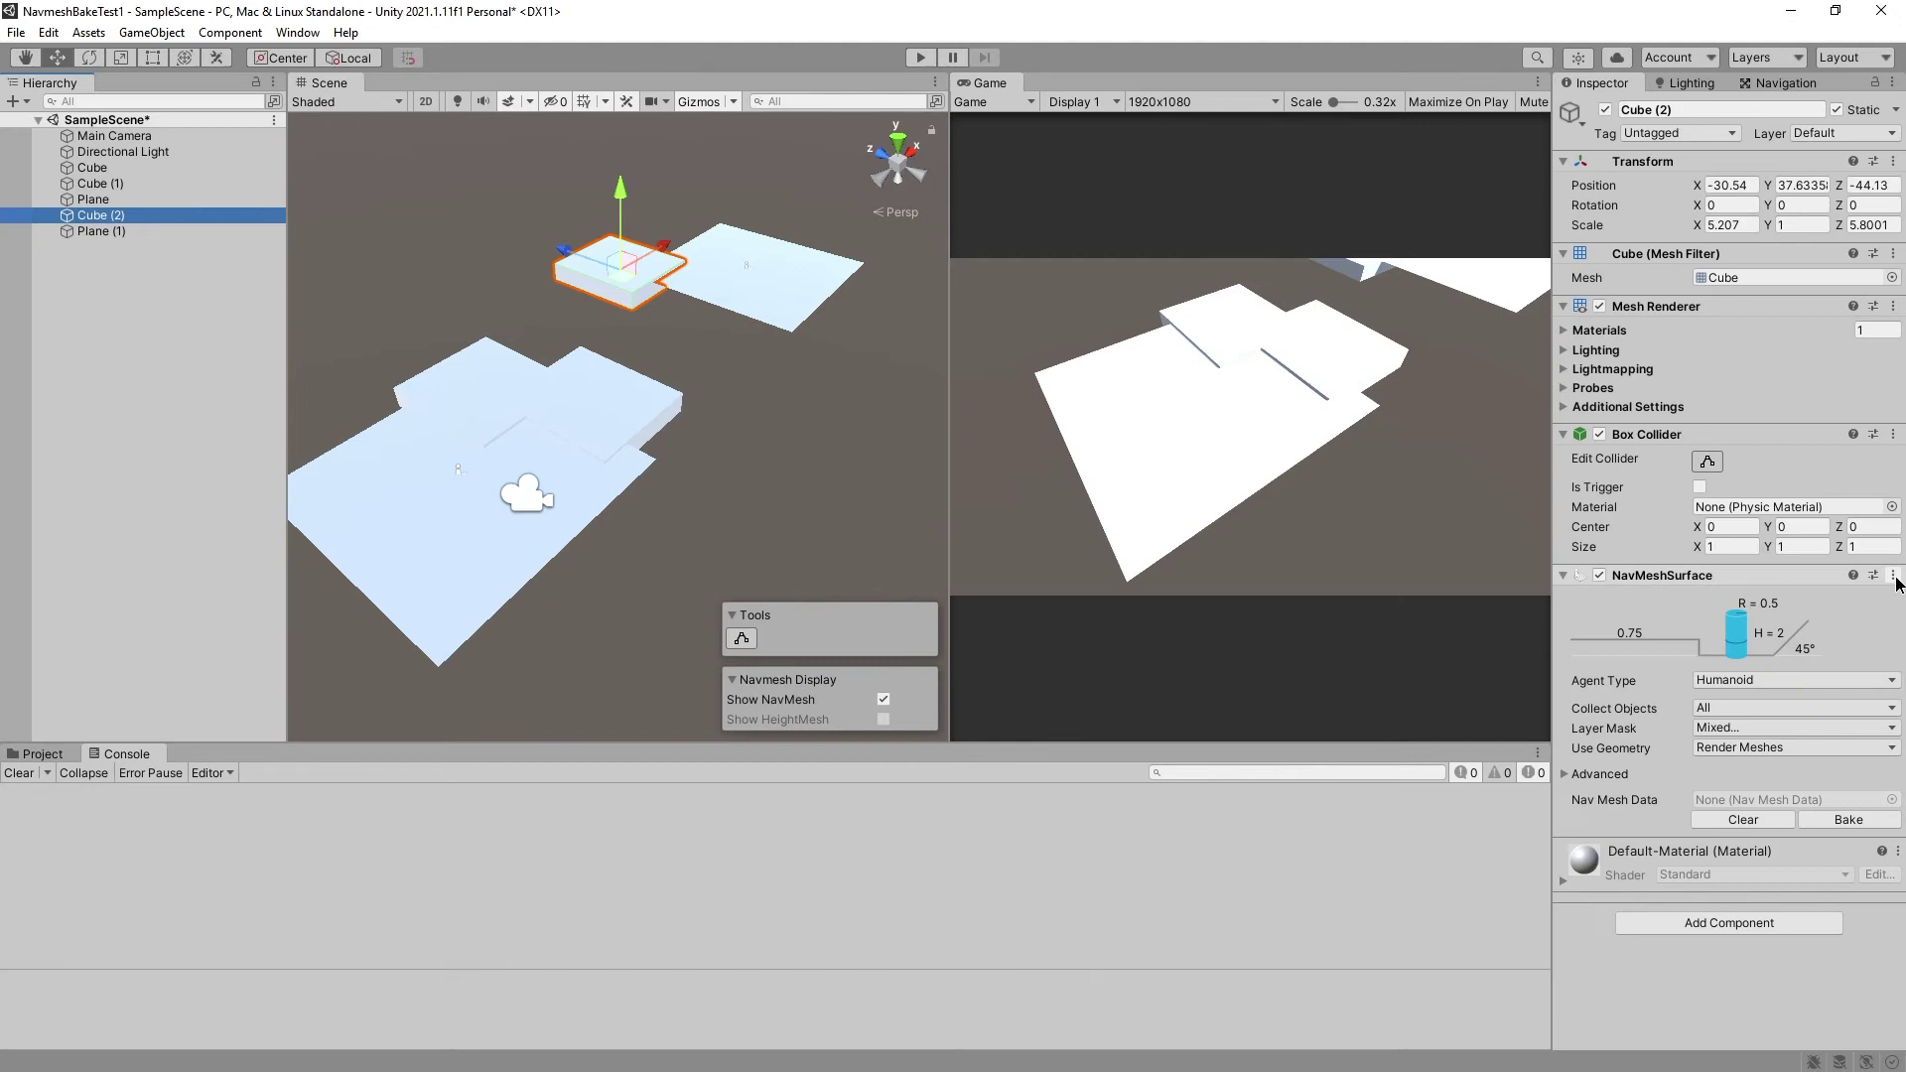
Remove Cube (2)'s NavMeshSurface and untick its Static flag, testing in Play mode
click(1893, 576)
click(1780, 638)
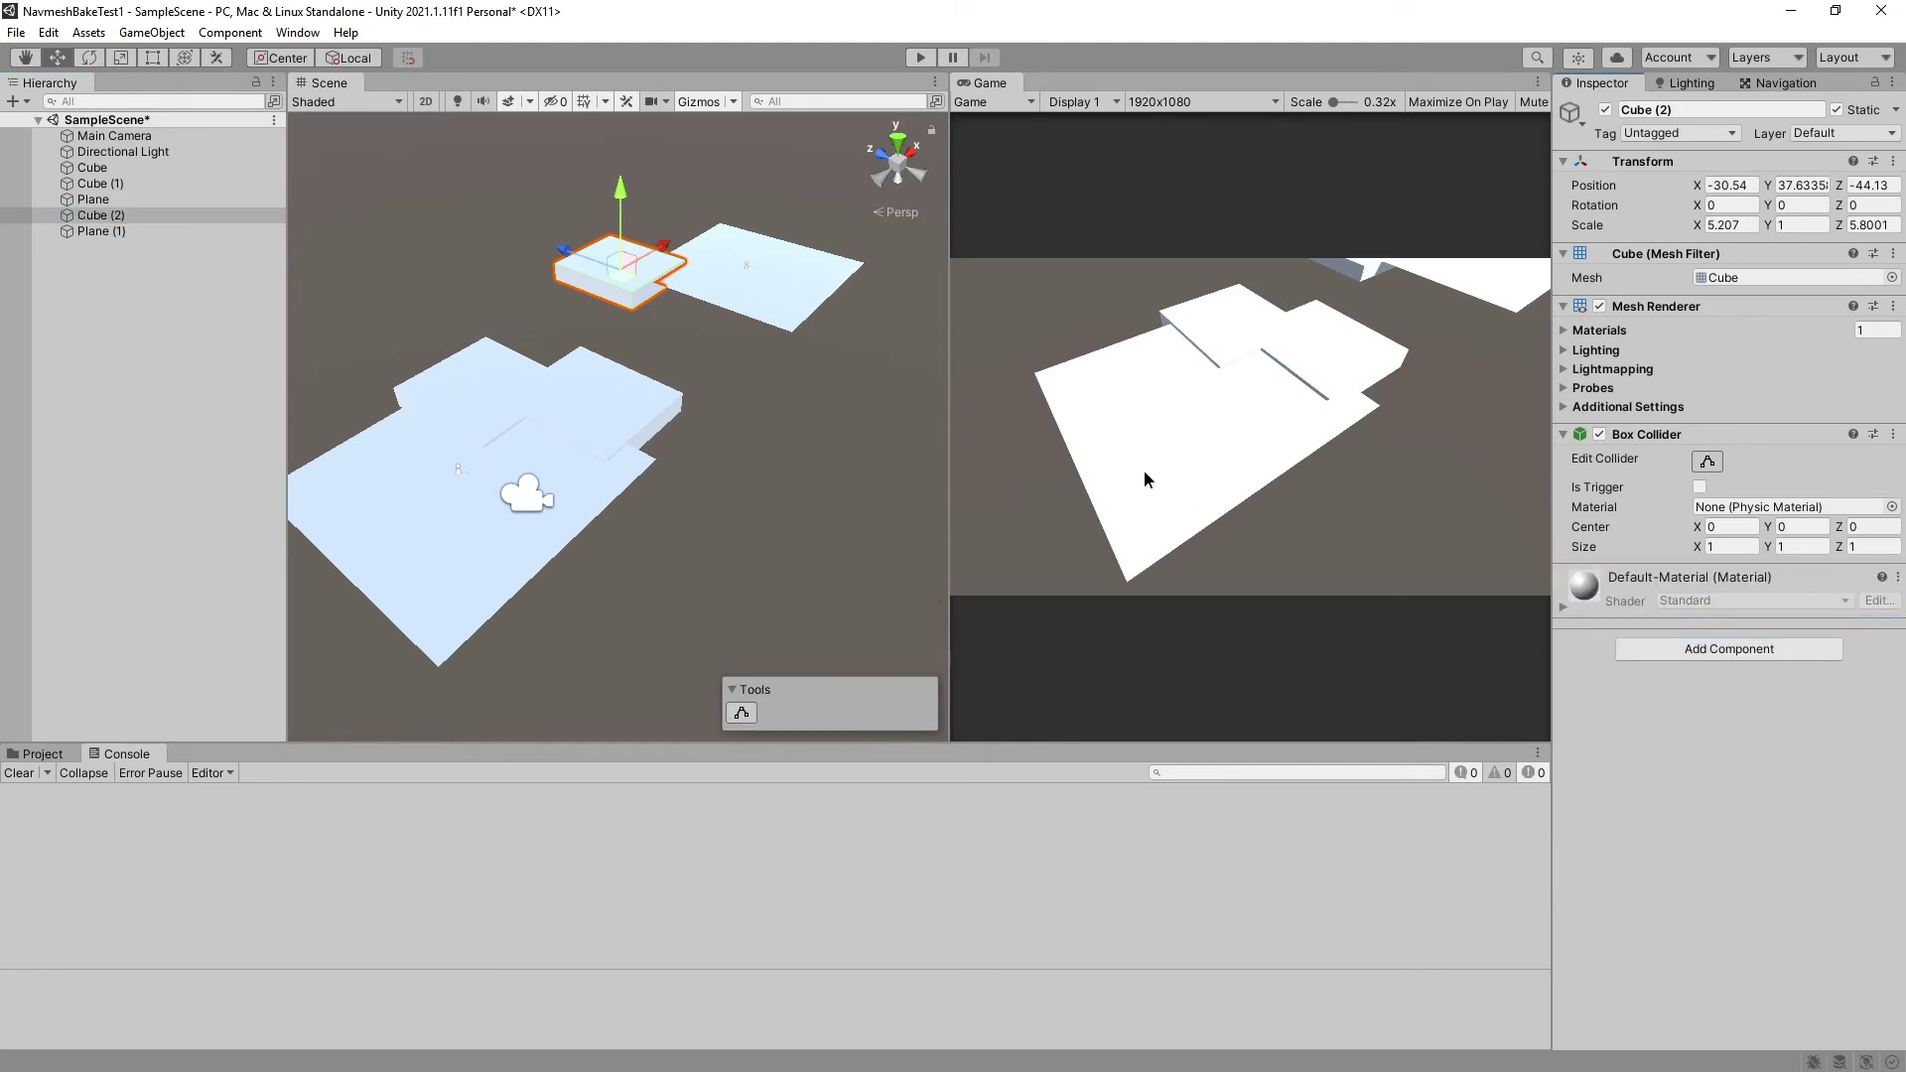
click(923, 58)
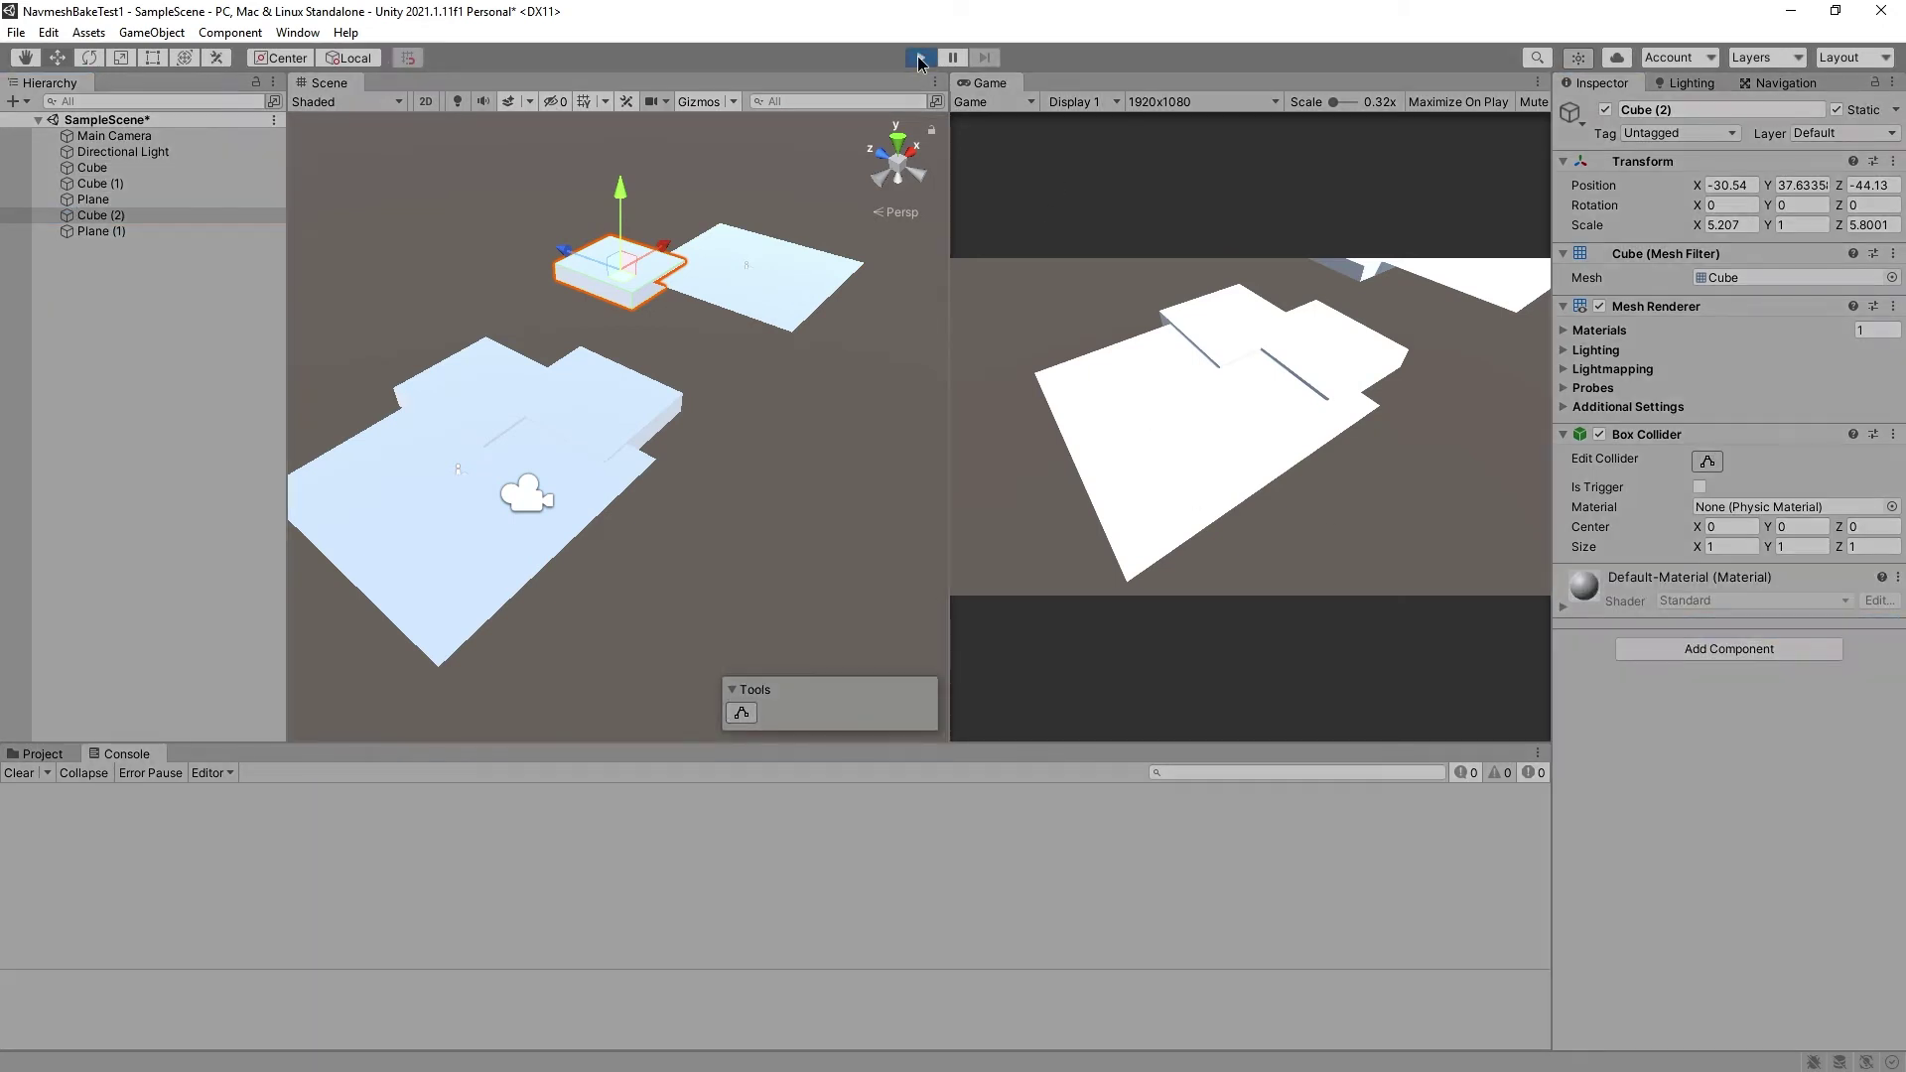
click(917, 58)
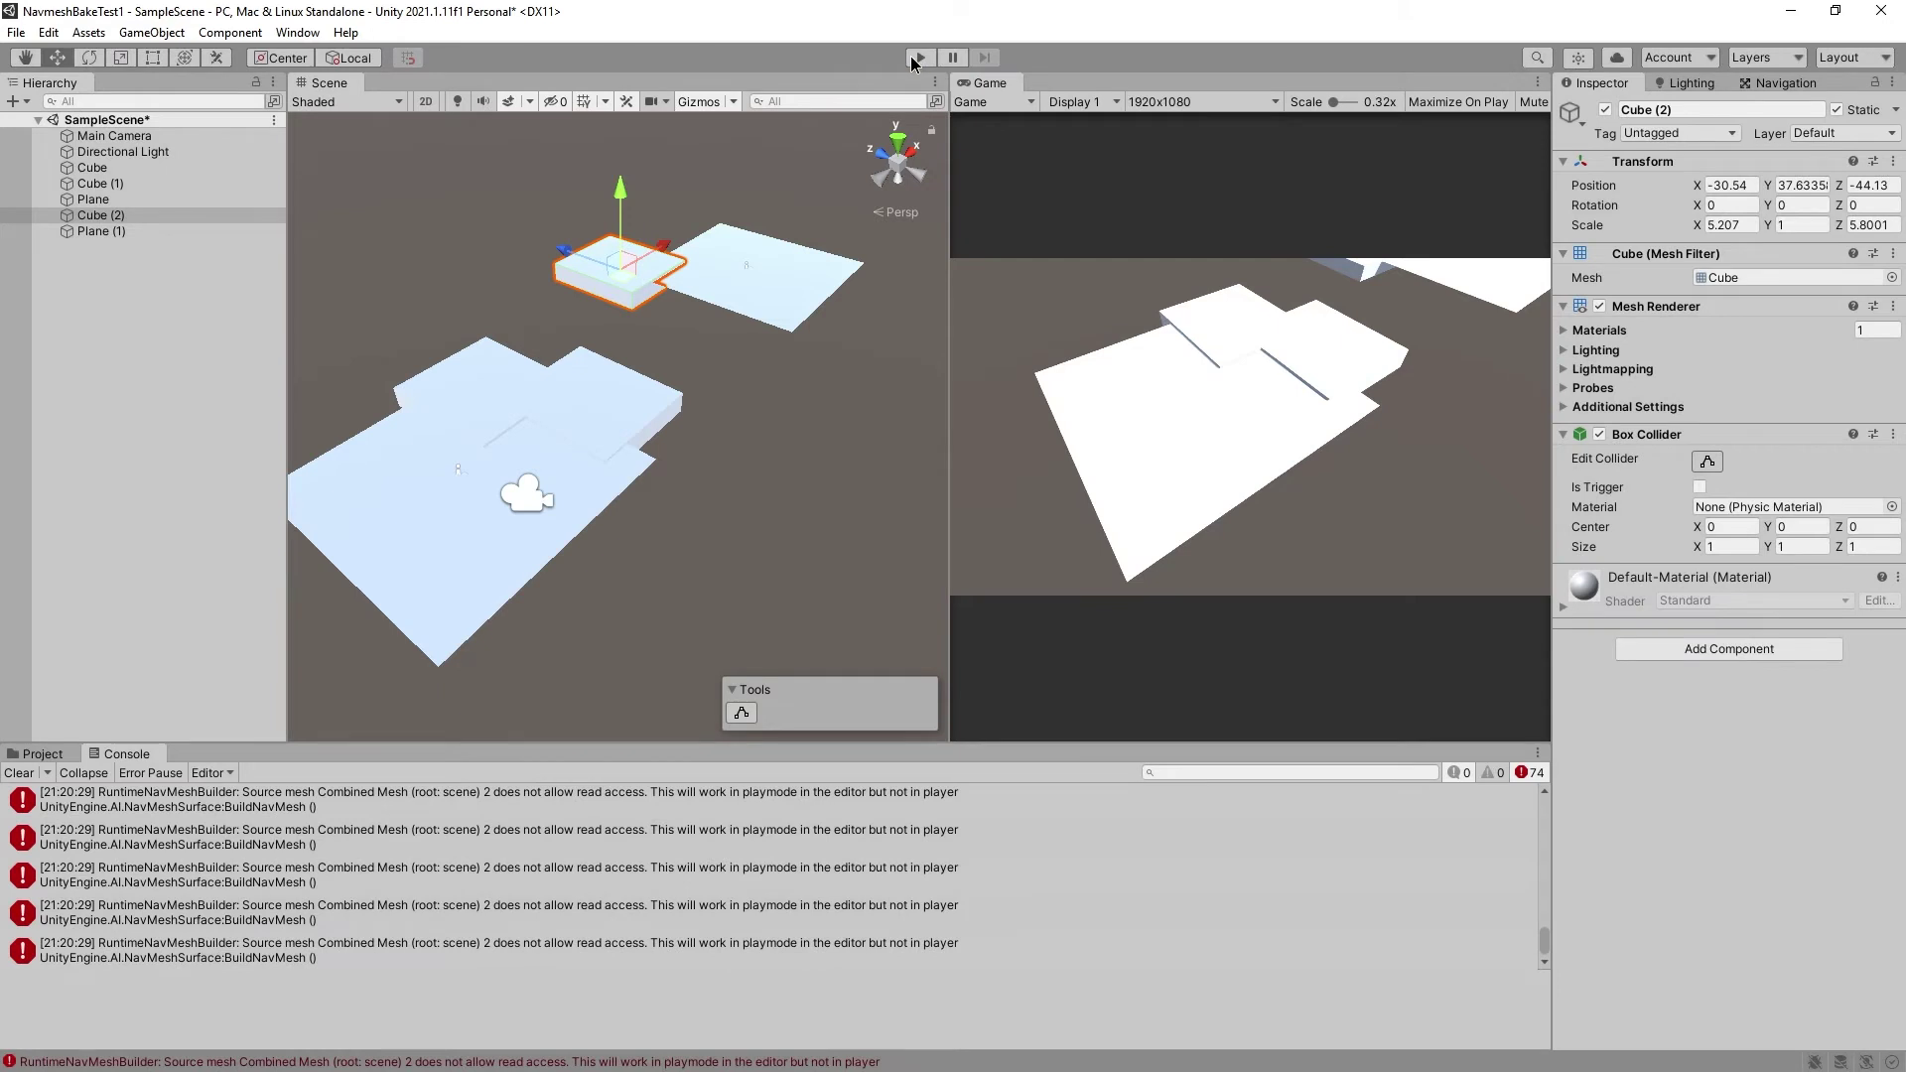
click(1847, 111)
click(923, 59)
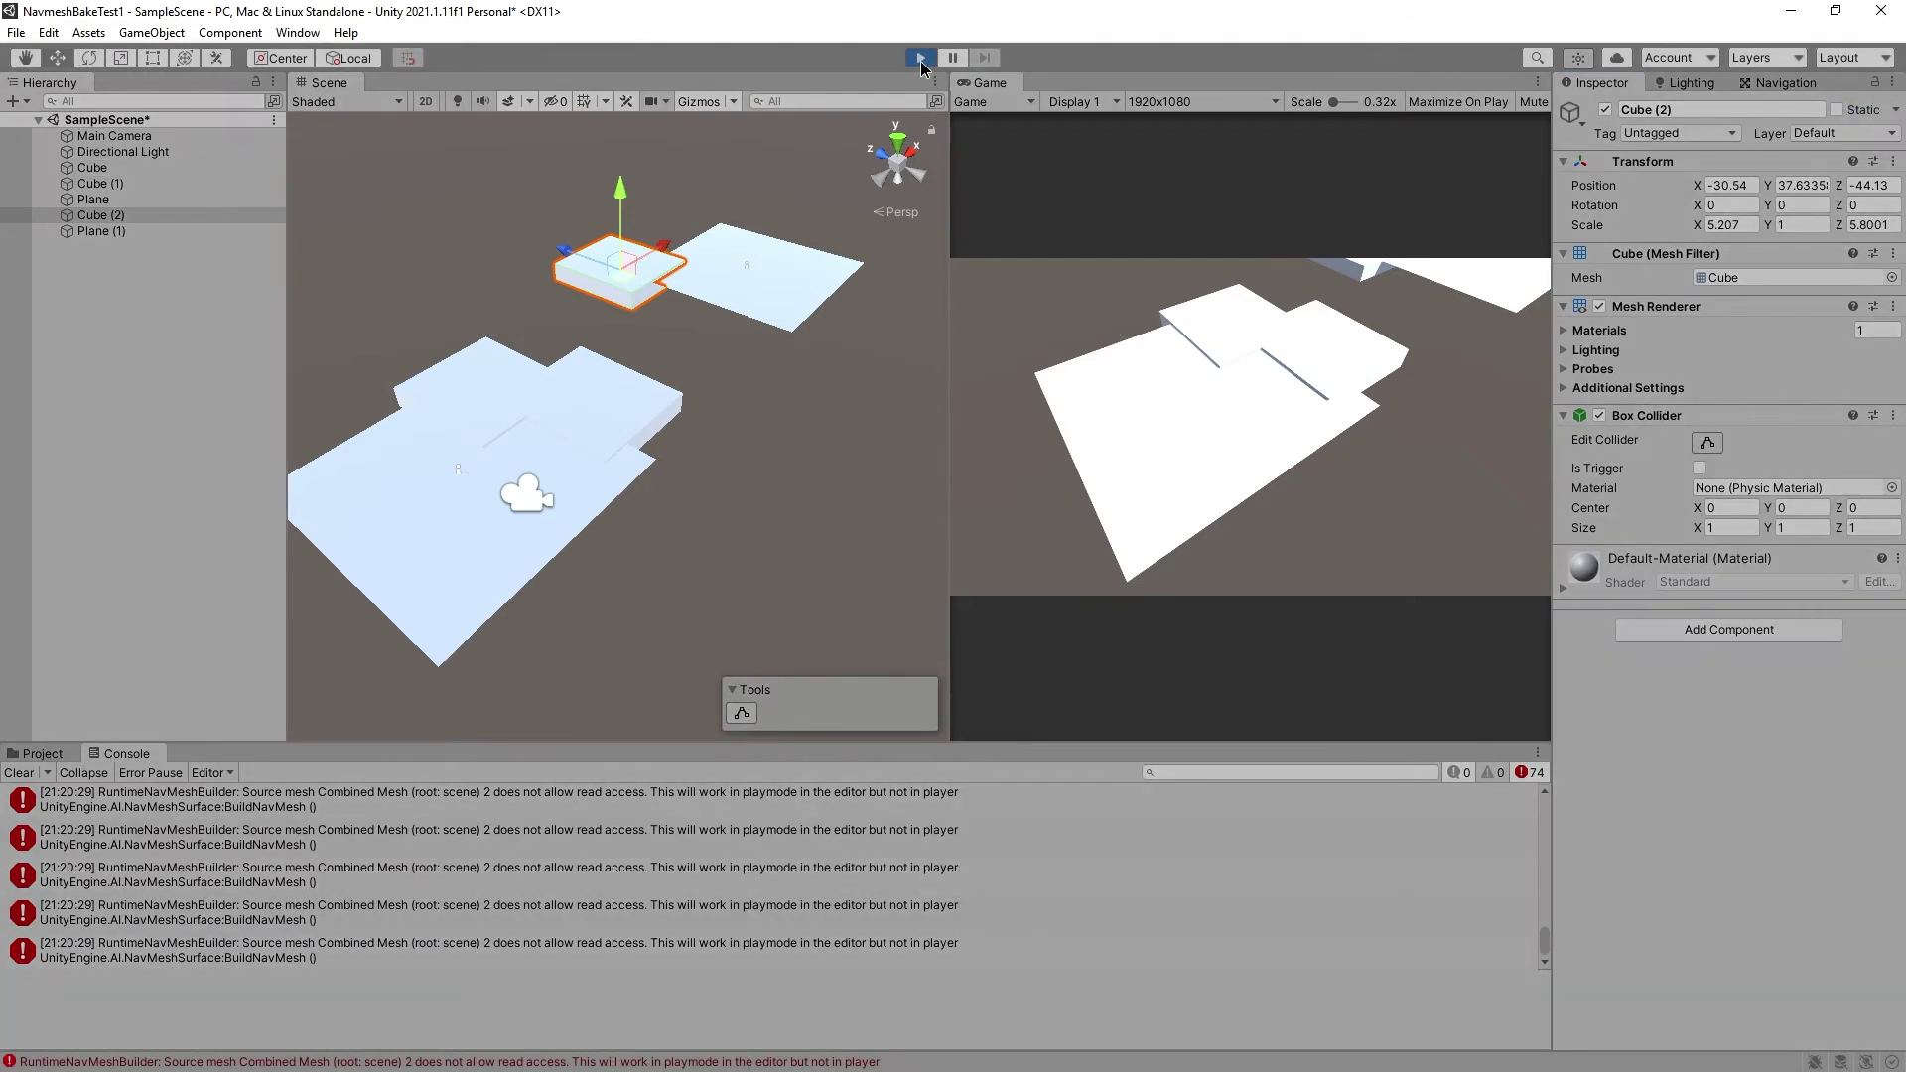
click(922, 58)
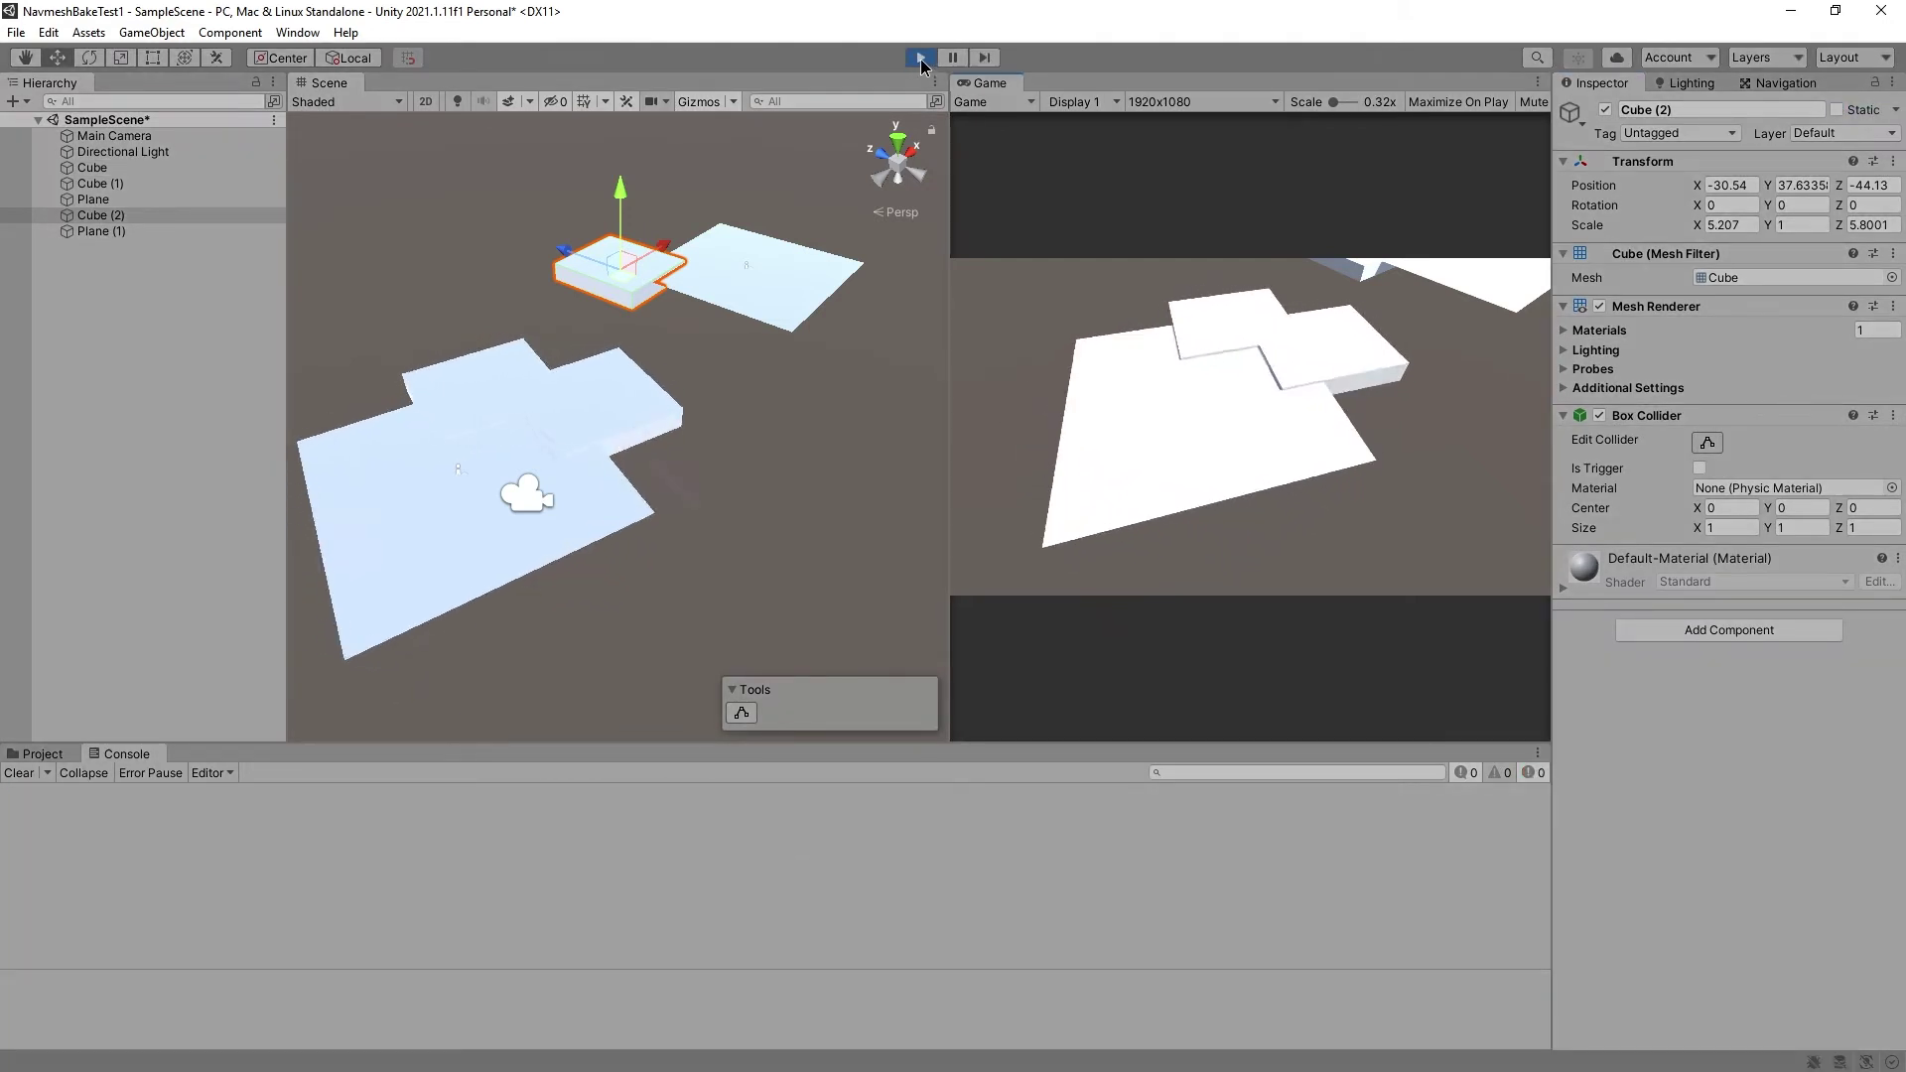
Add a fresh NavMeshSurface to Cube (2) and test-run the scene
click(1700, 633)
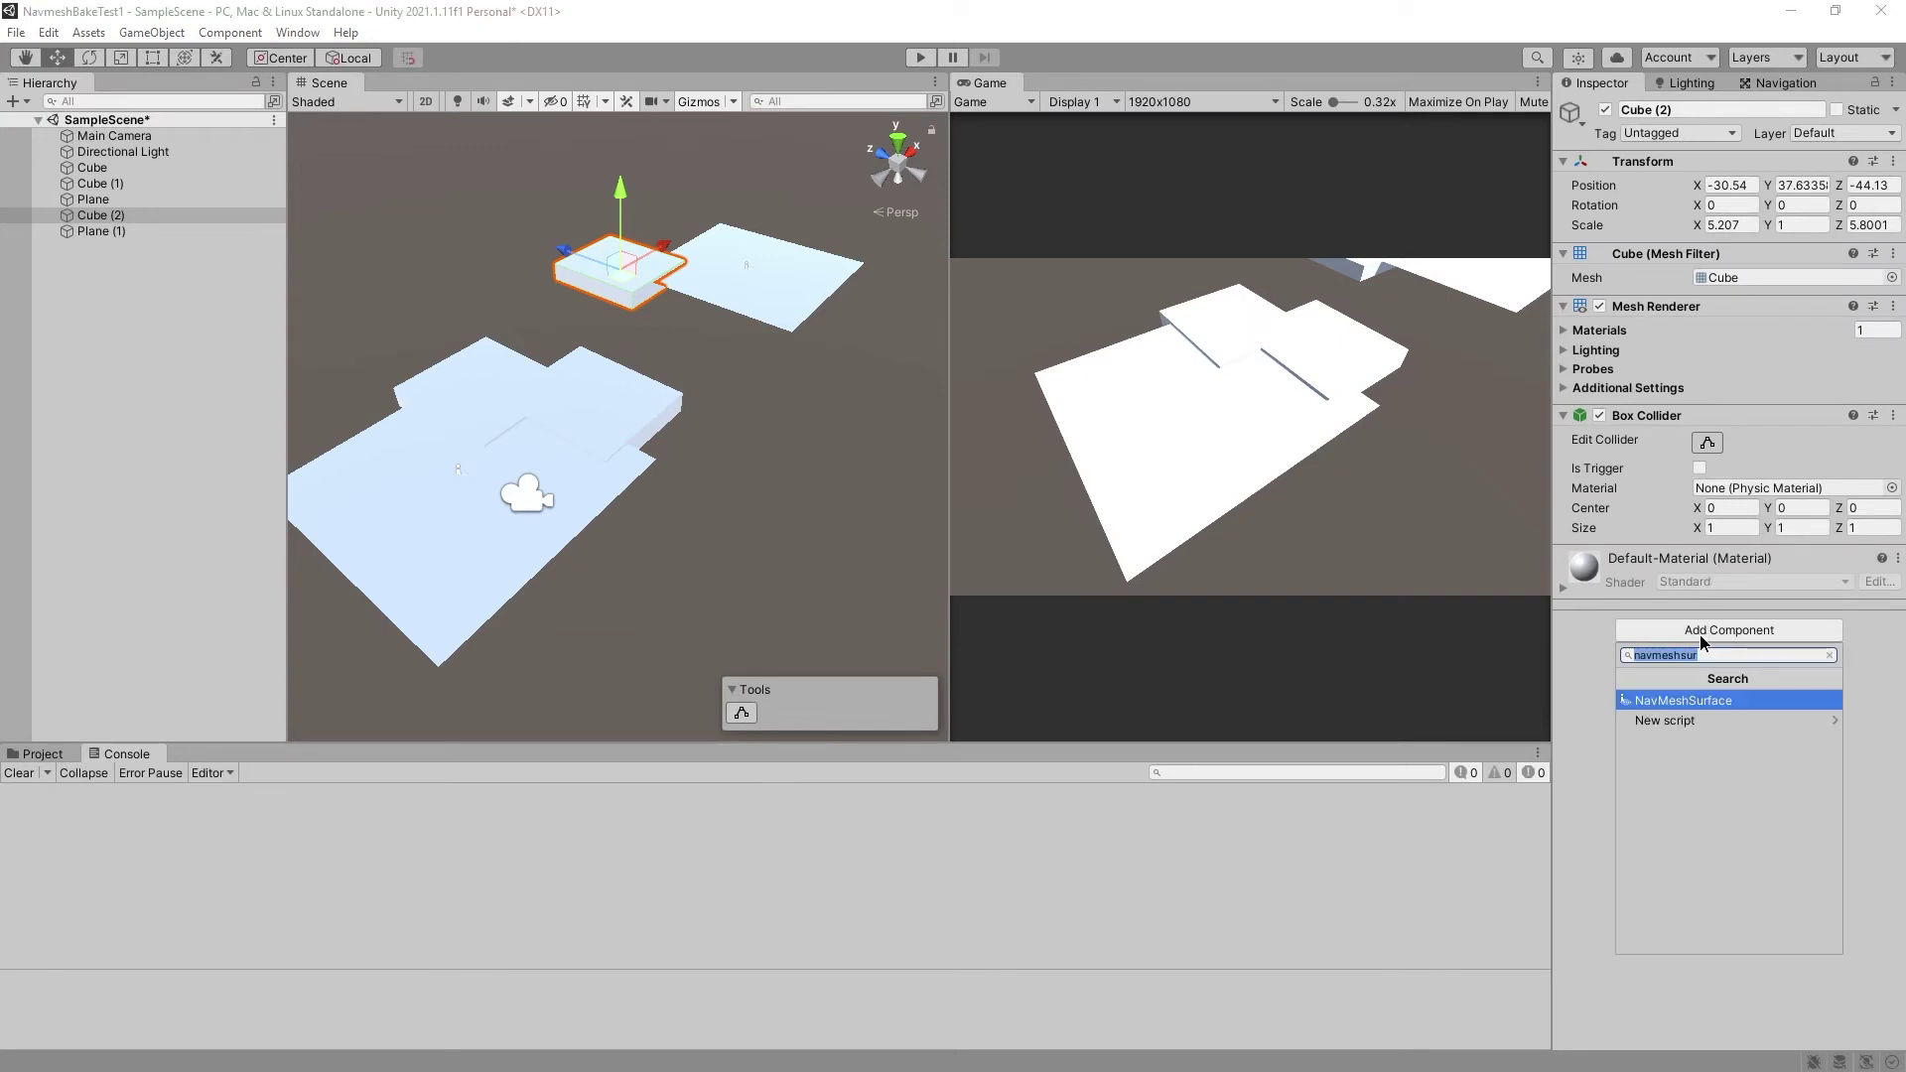
click(1696, 702)
click(921, 59)
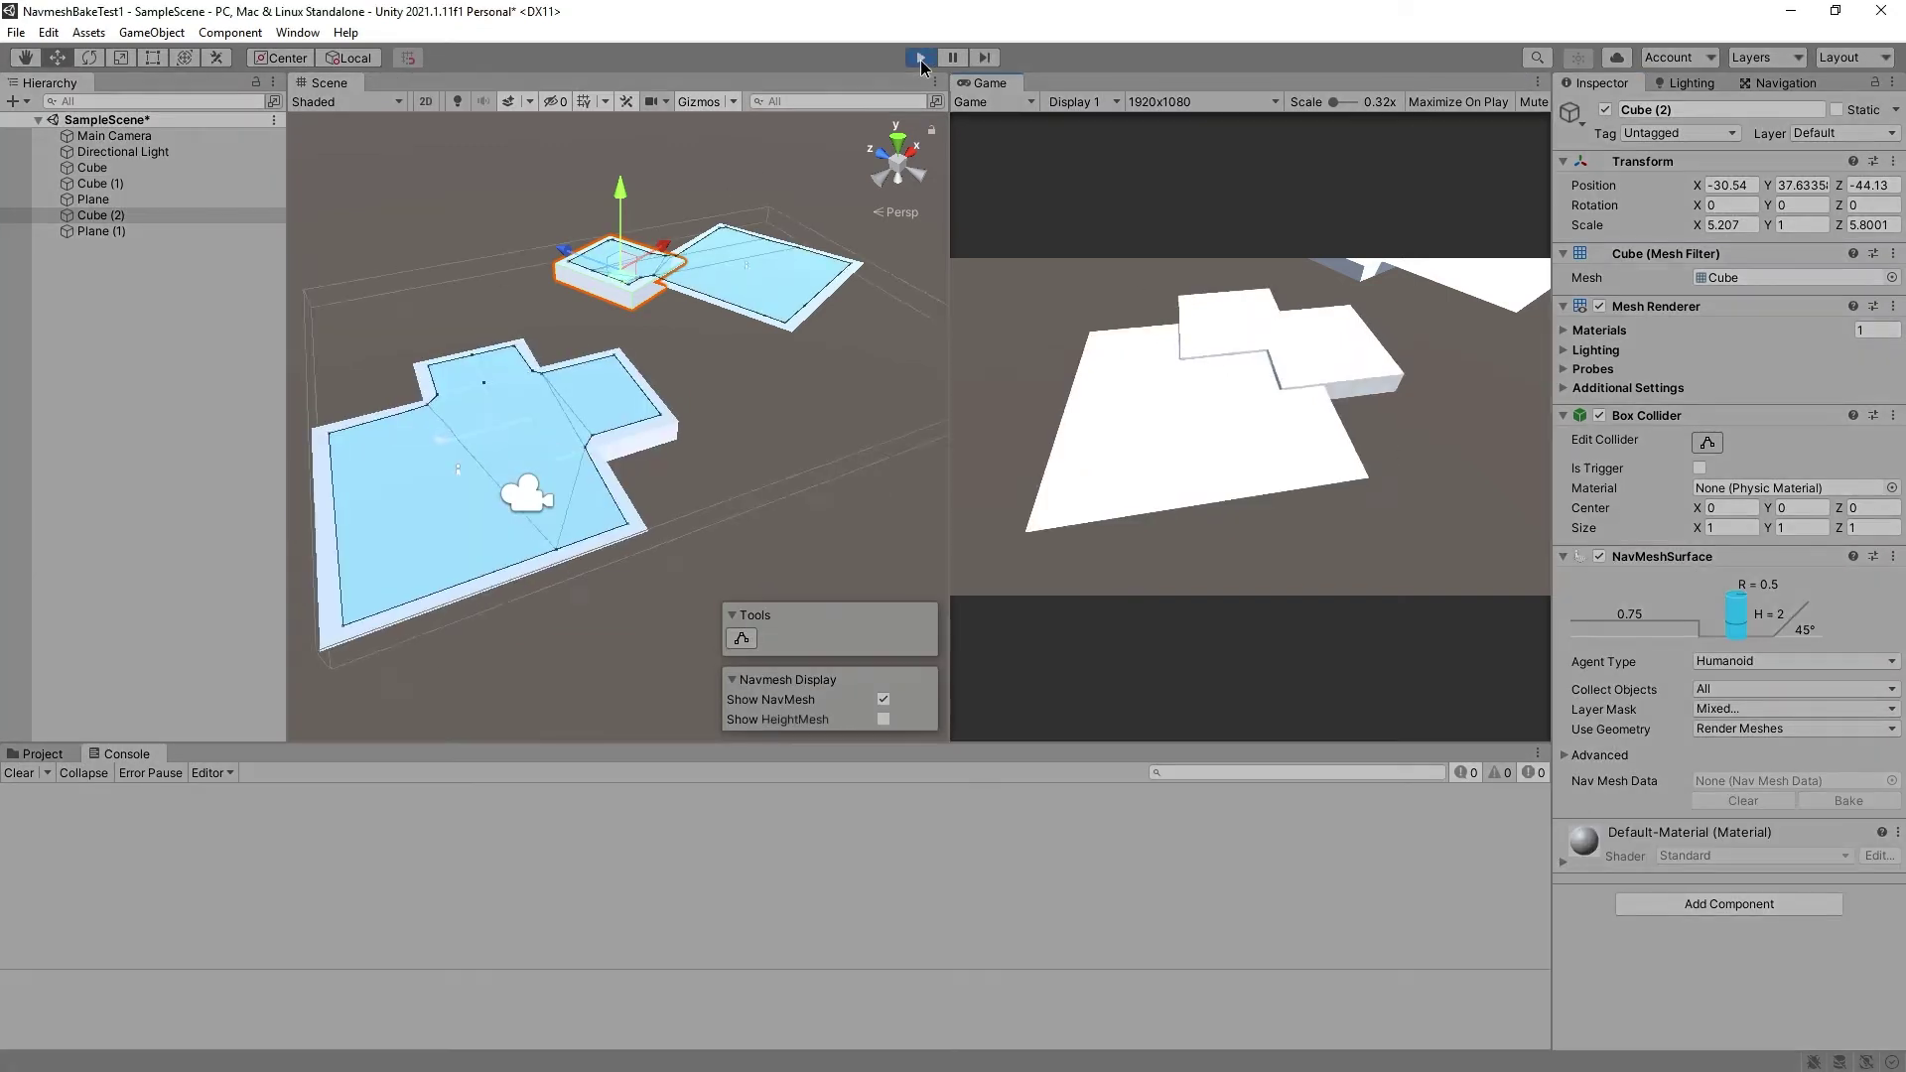
click(920, 60)
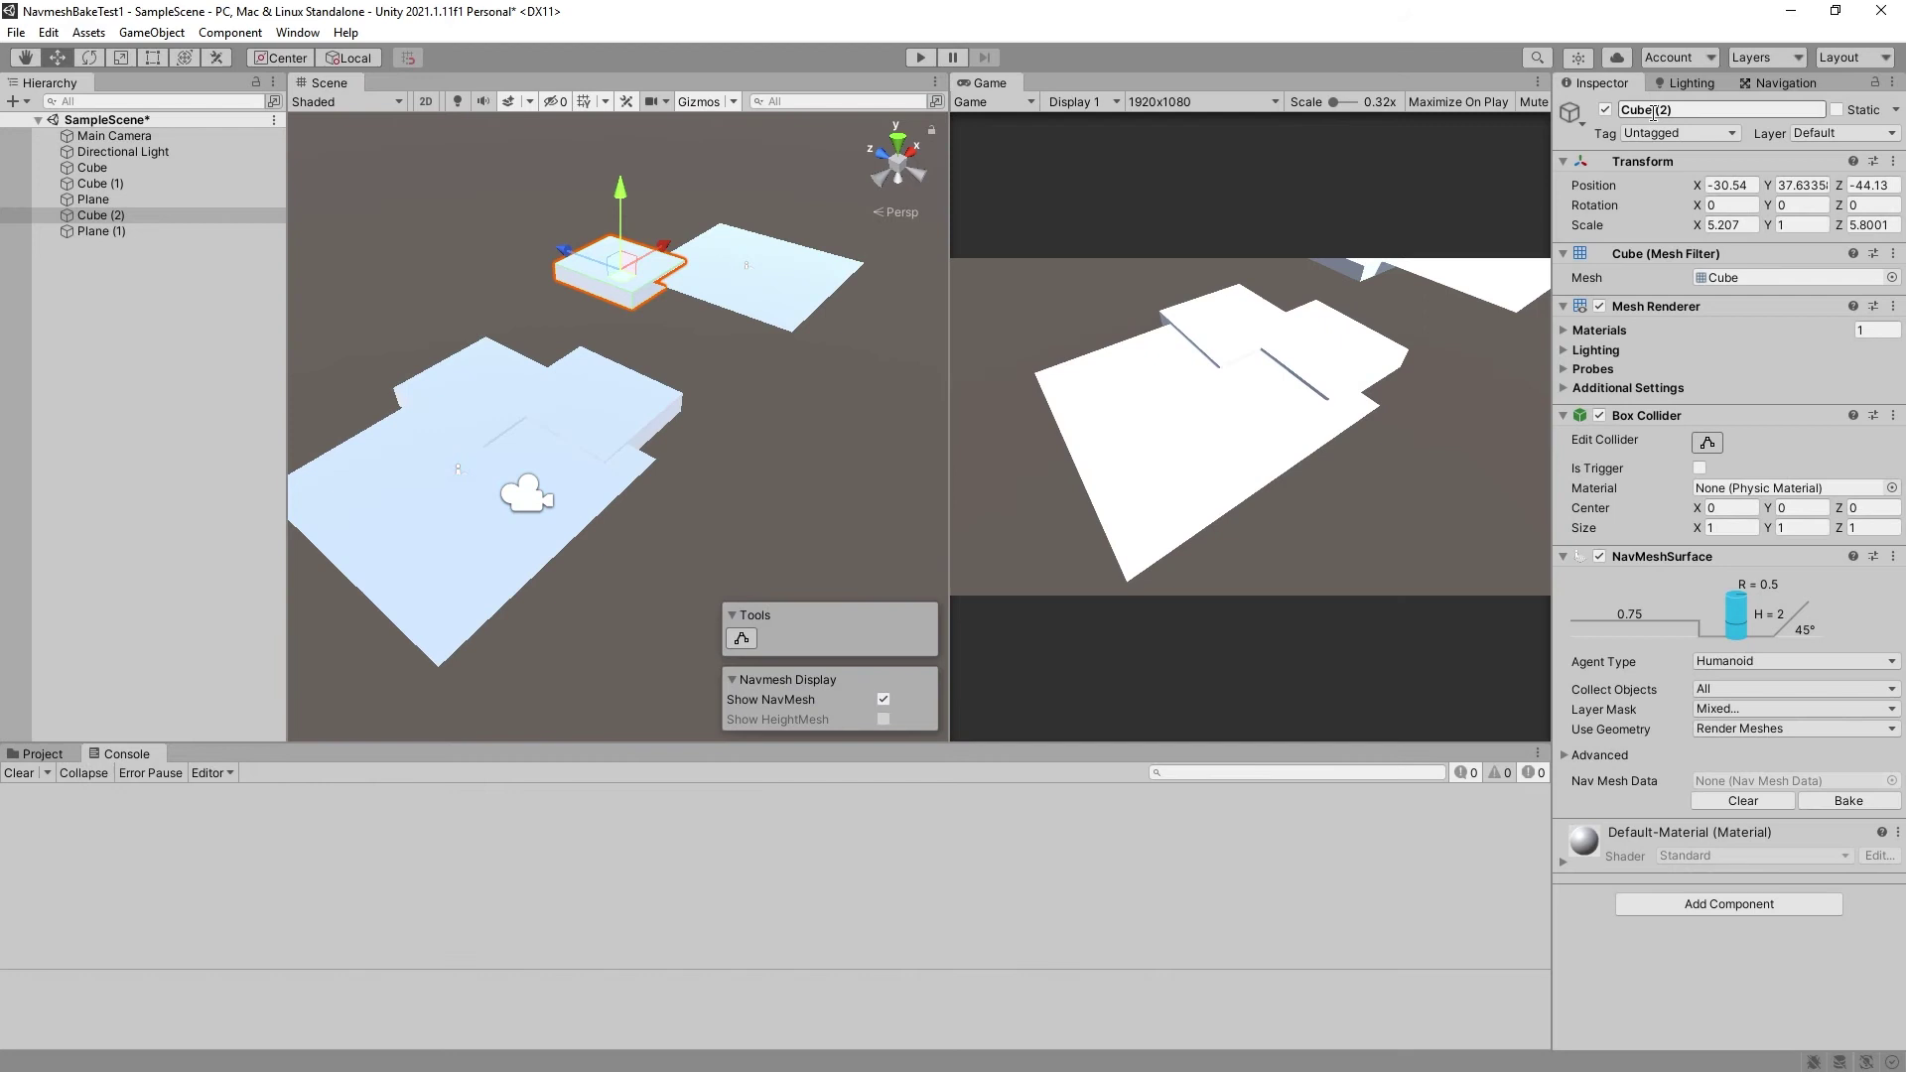
Make Cube (1) non-static and briefly run the scene
click(670, 393)
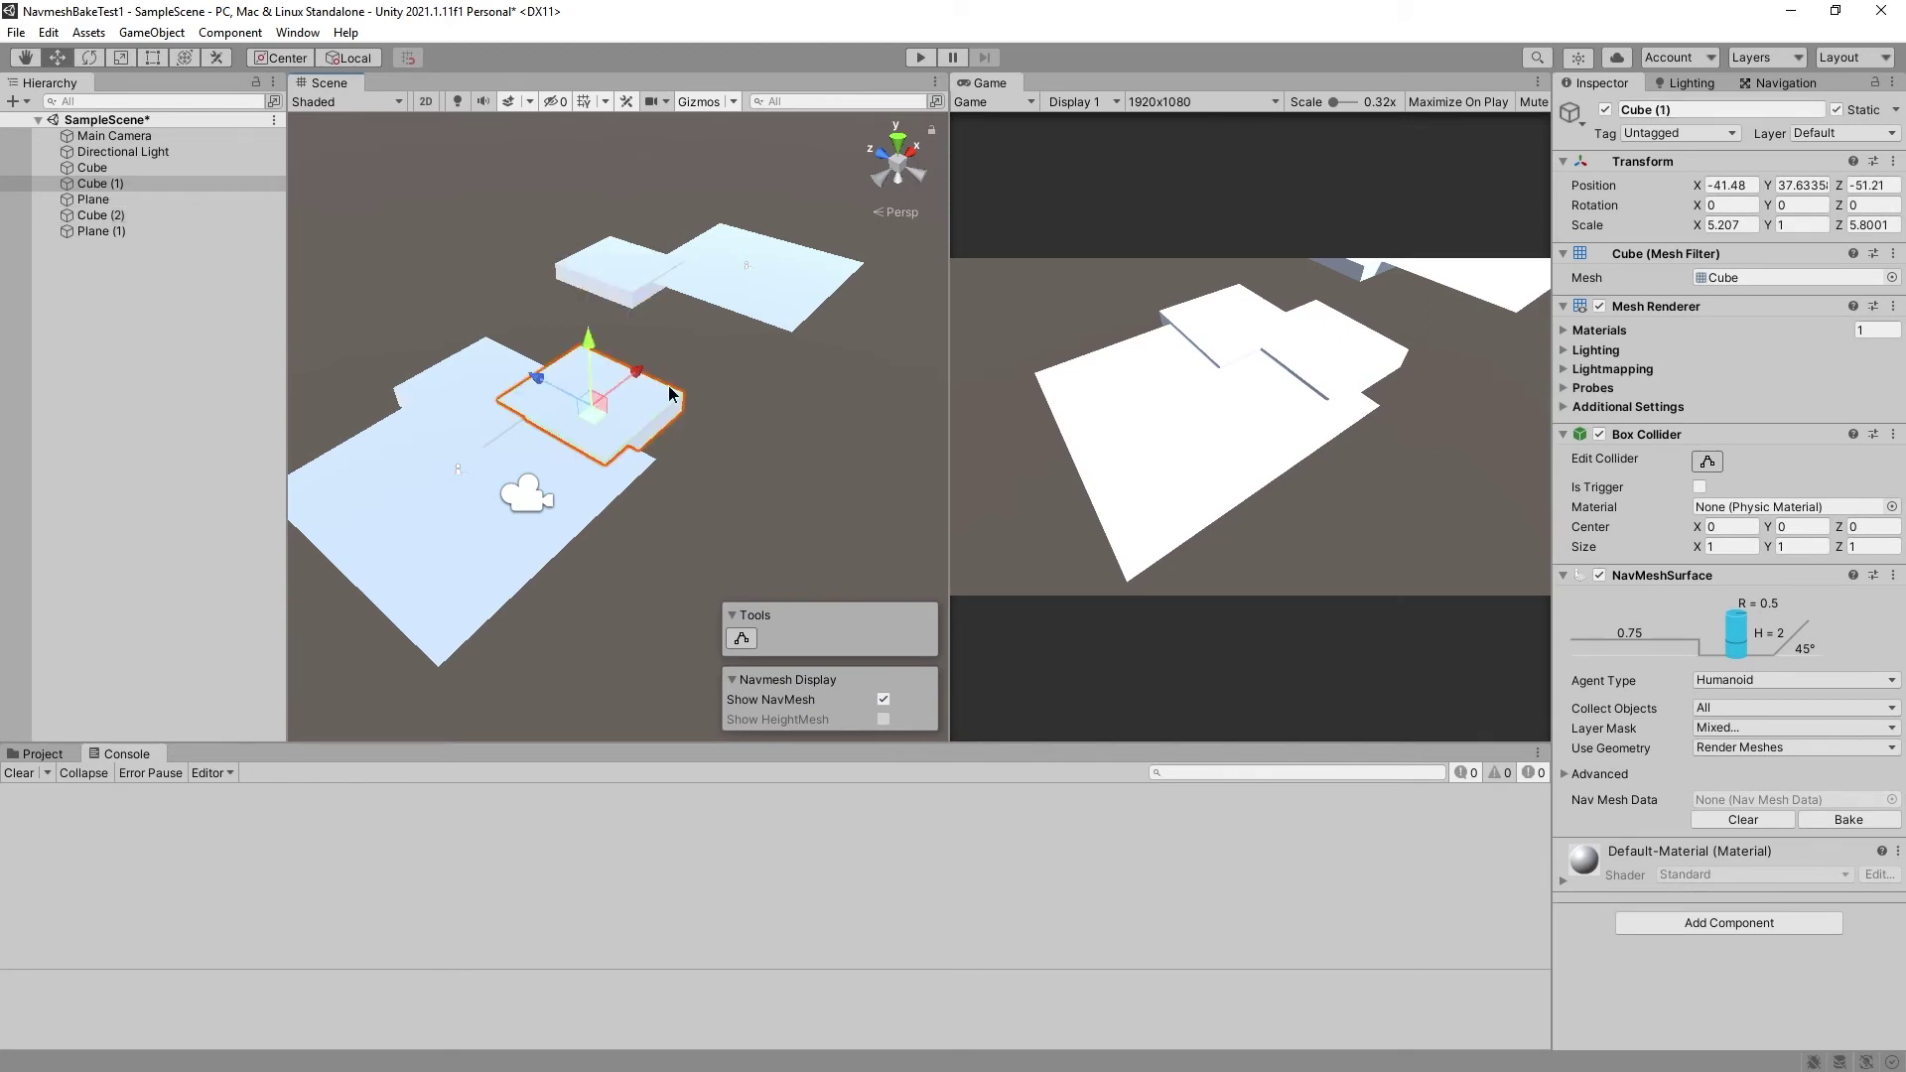
click(1871, 114)
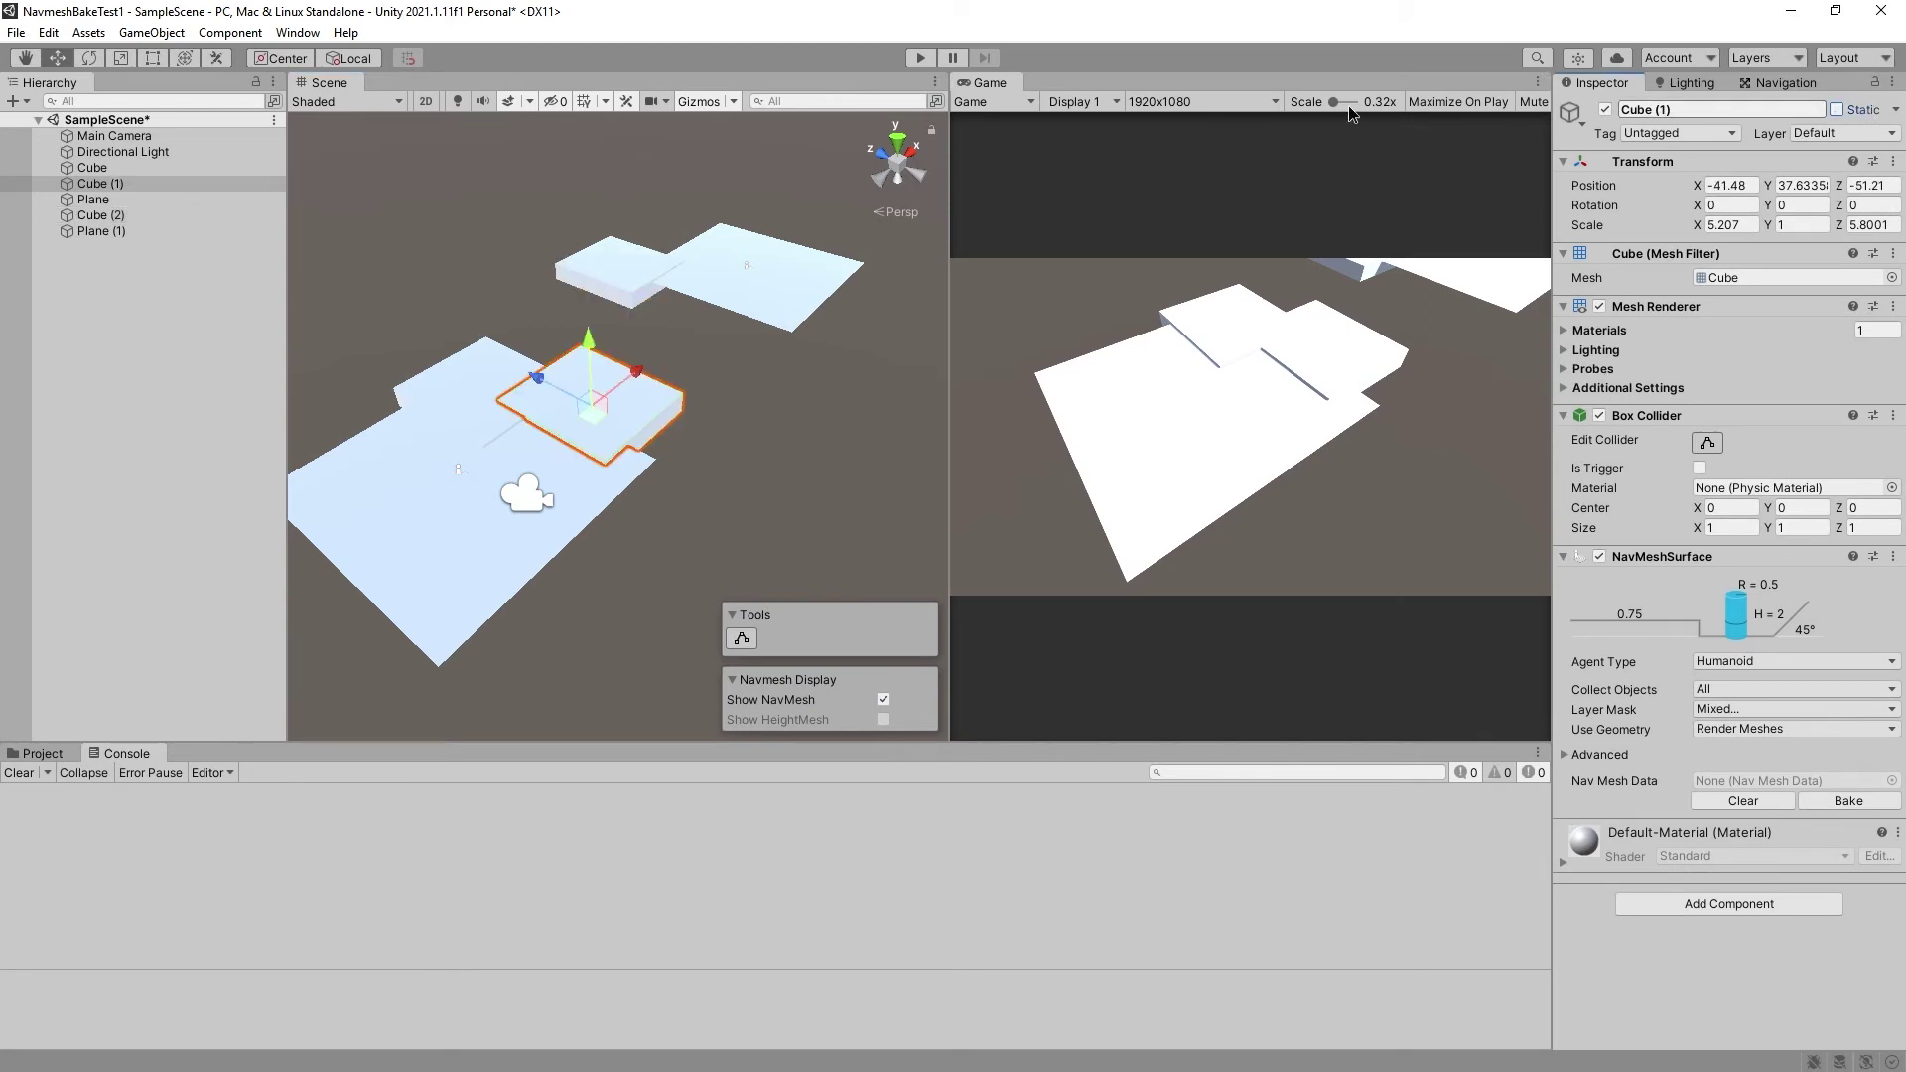
click(921, 58)
click(920, 57)
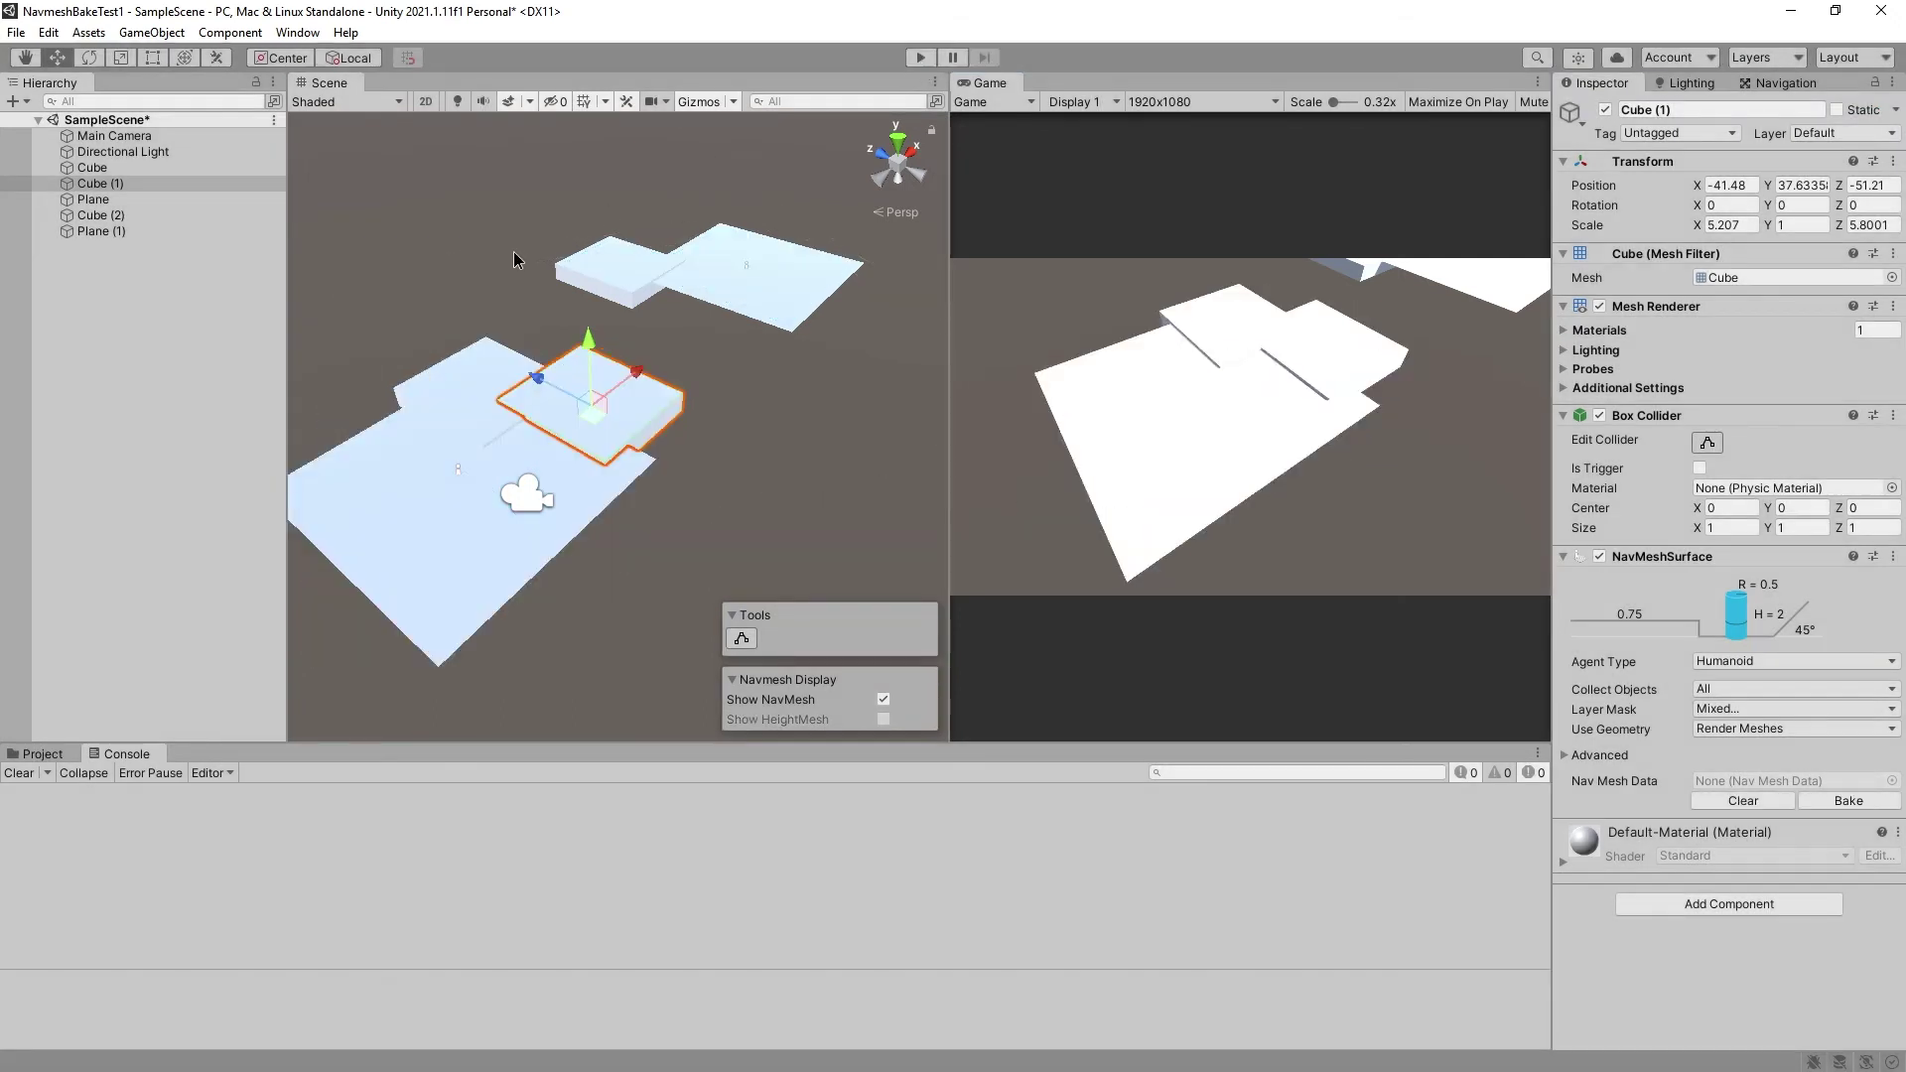
Check Plane, Cube, Cube (1), Cube (2) and Plane (1), then watch the runtime navmesh
click(519, 263)
click(527, 389)
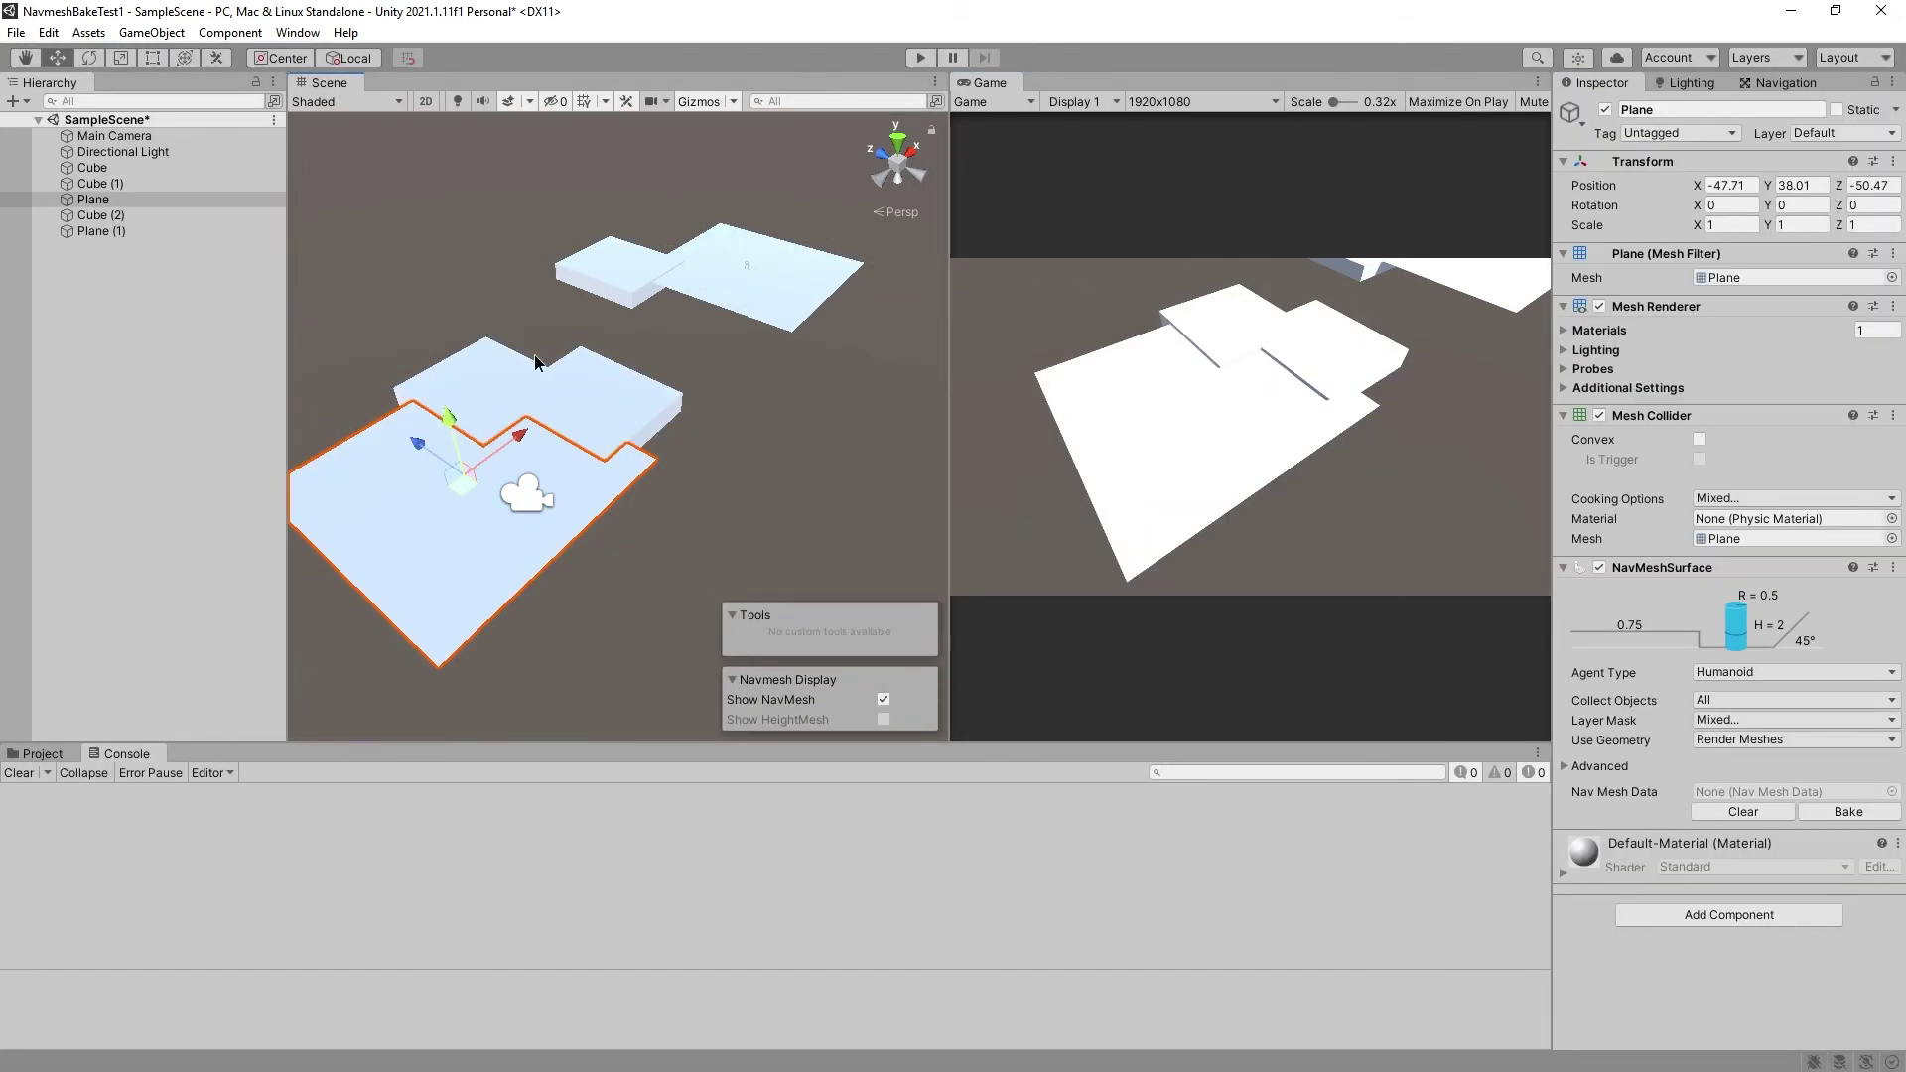
click(493, 378)
click(621, 383)
click(637, 278)
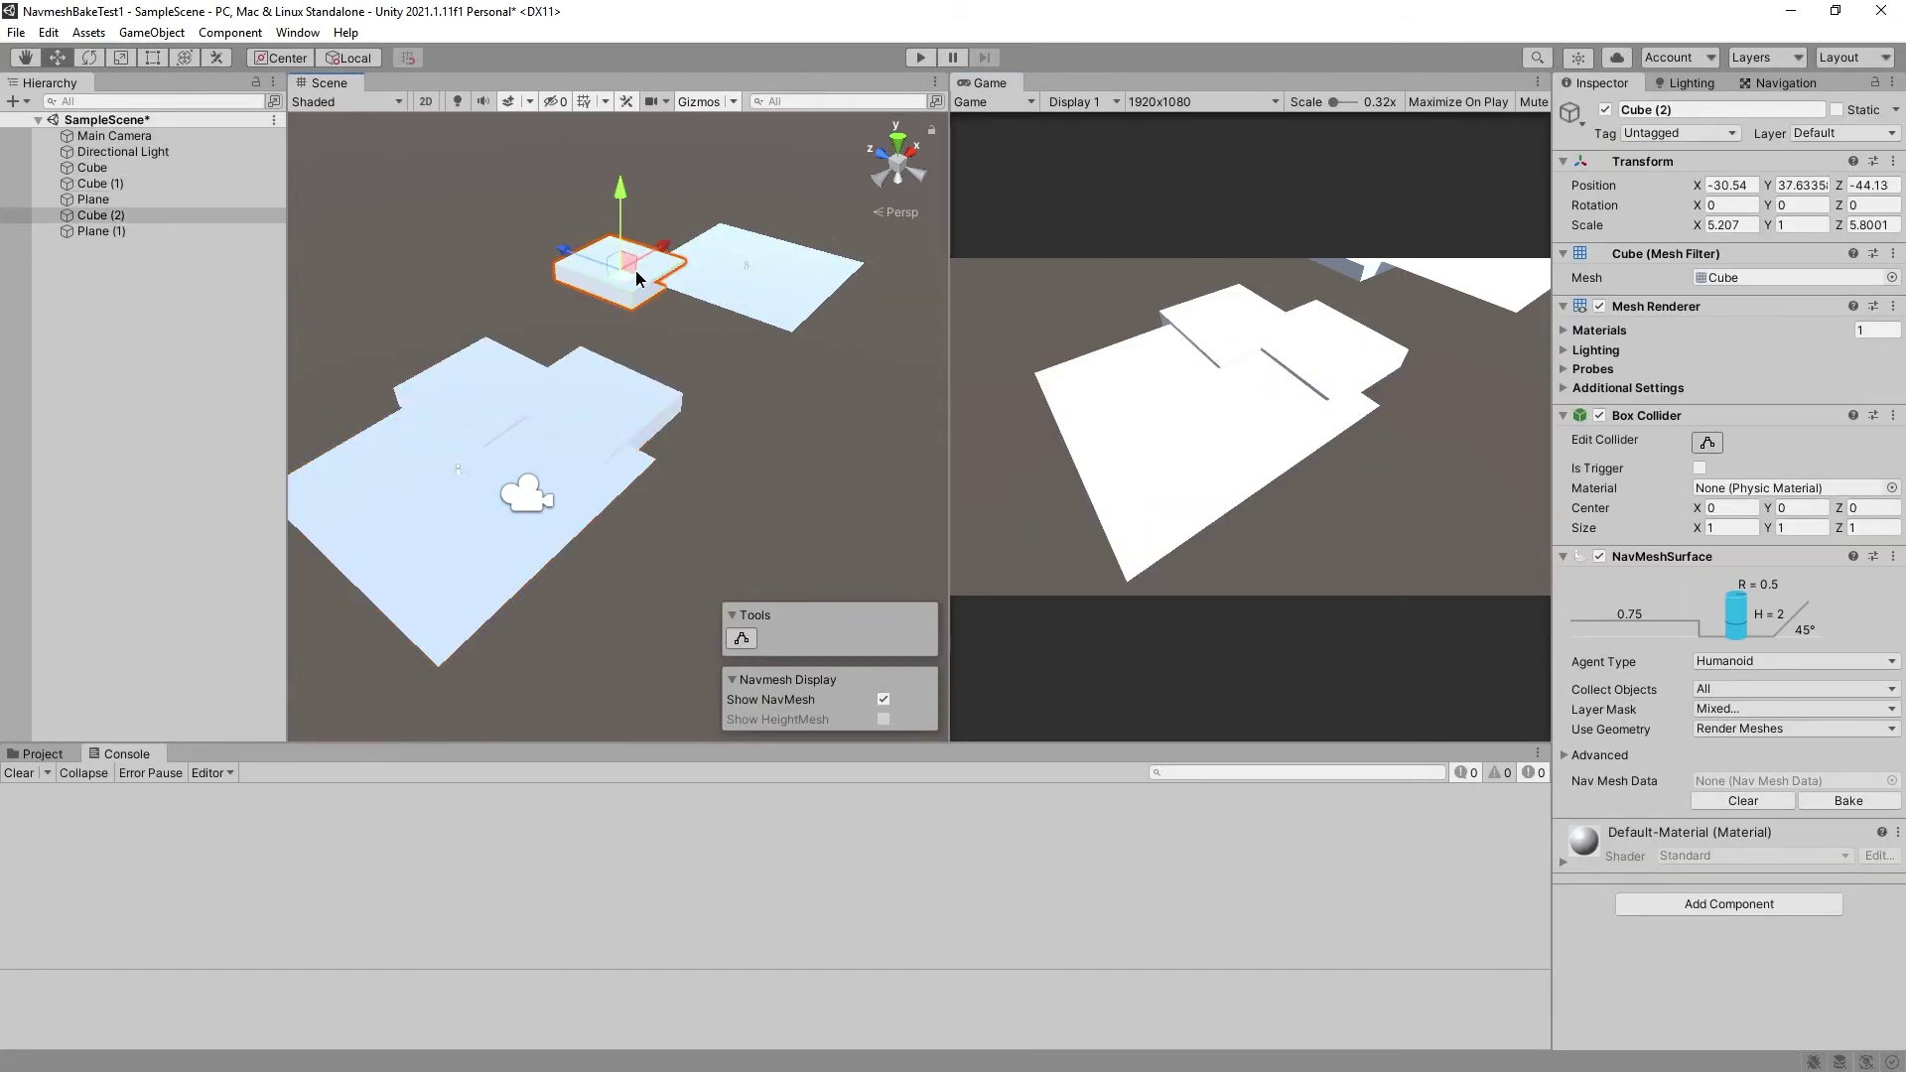
click(820, 277)
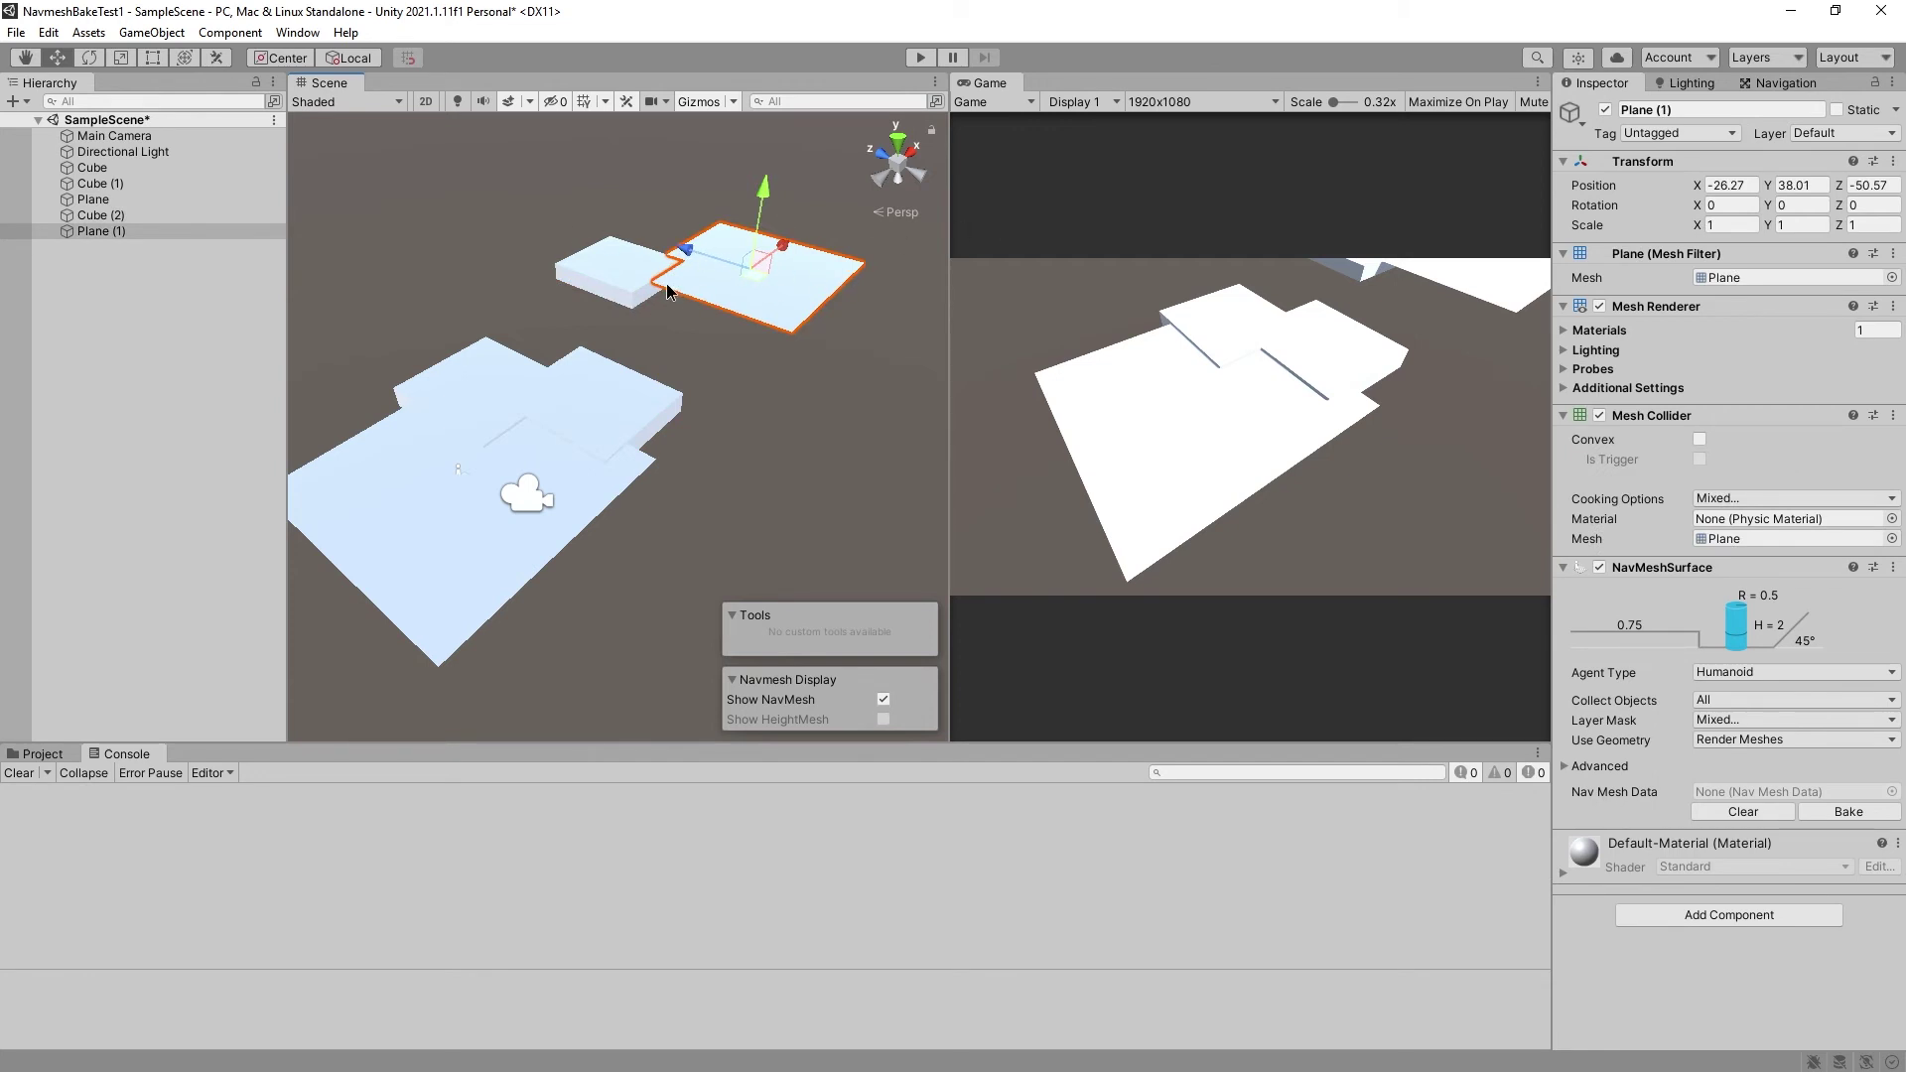
click(920, 57)
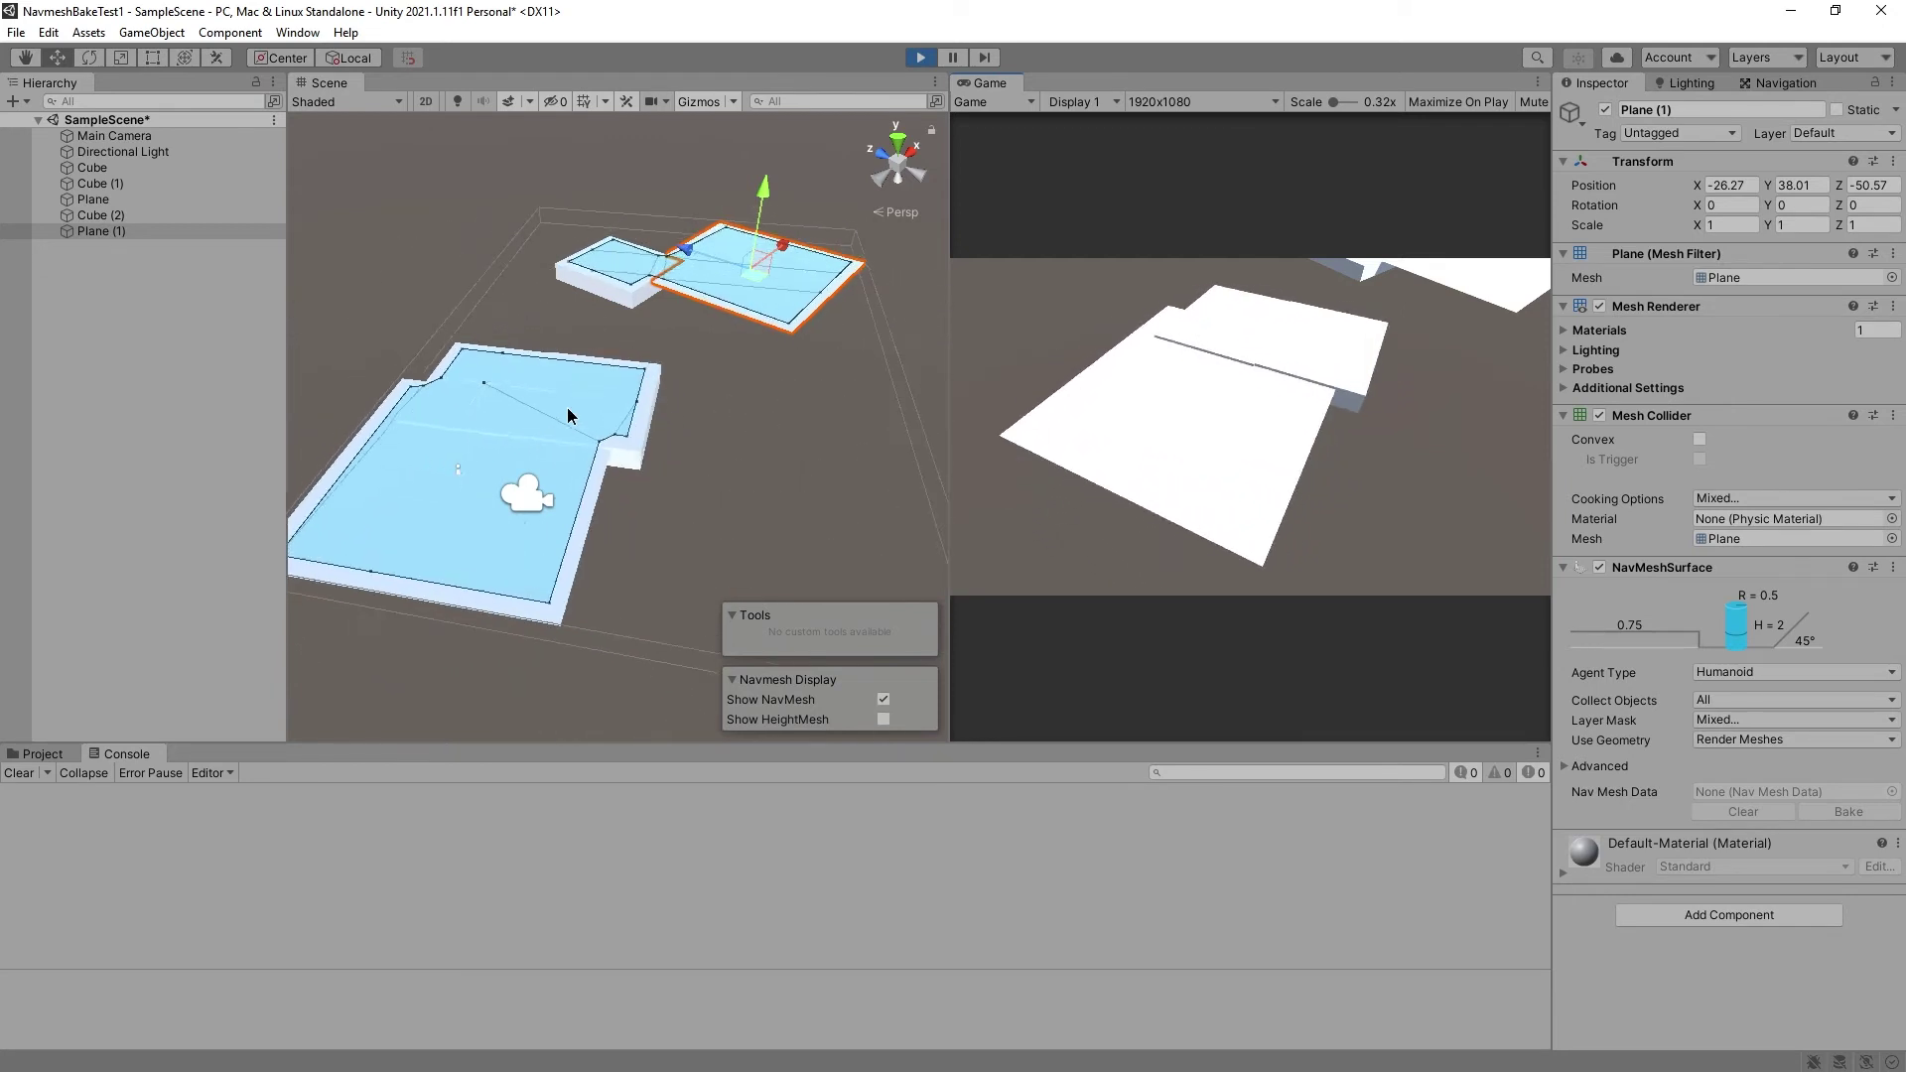
Remove the NavMeshSurface components from Cube (1) and the Plane
click(921, 57)
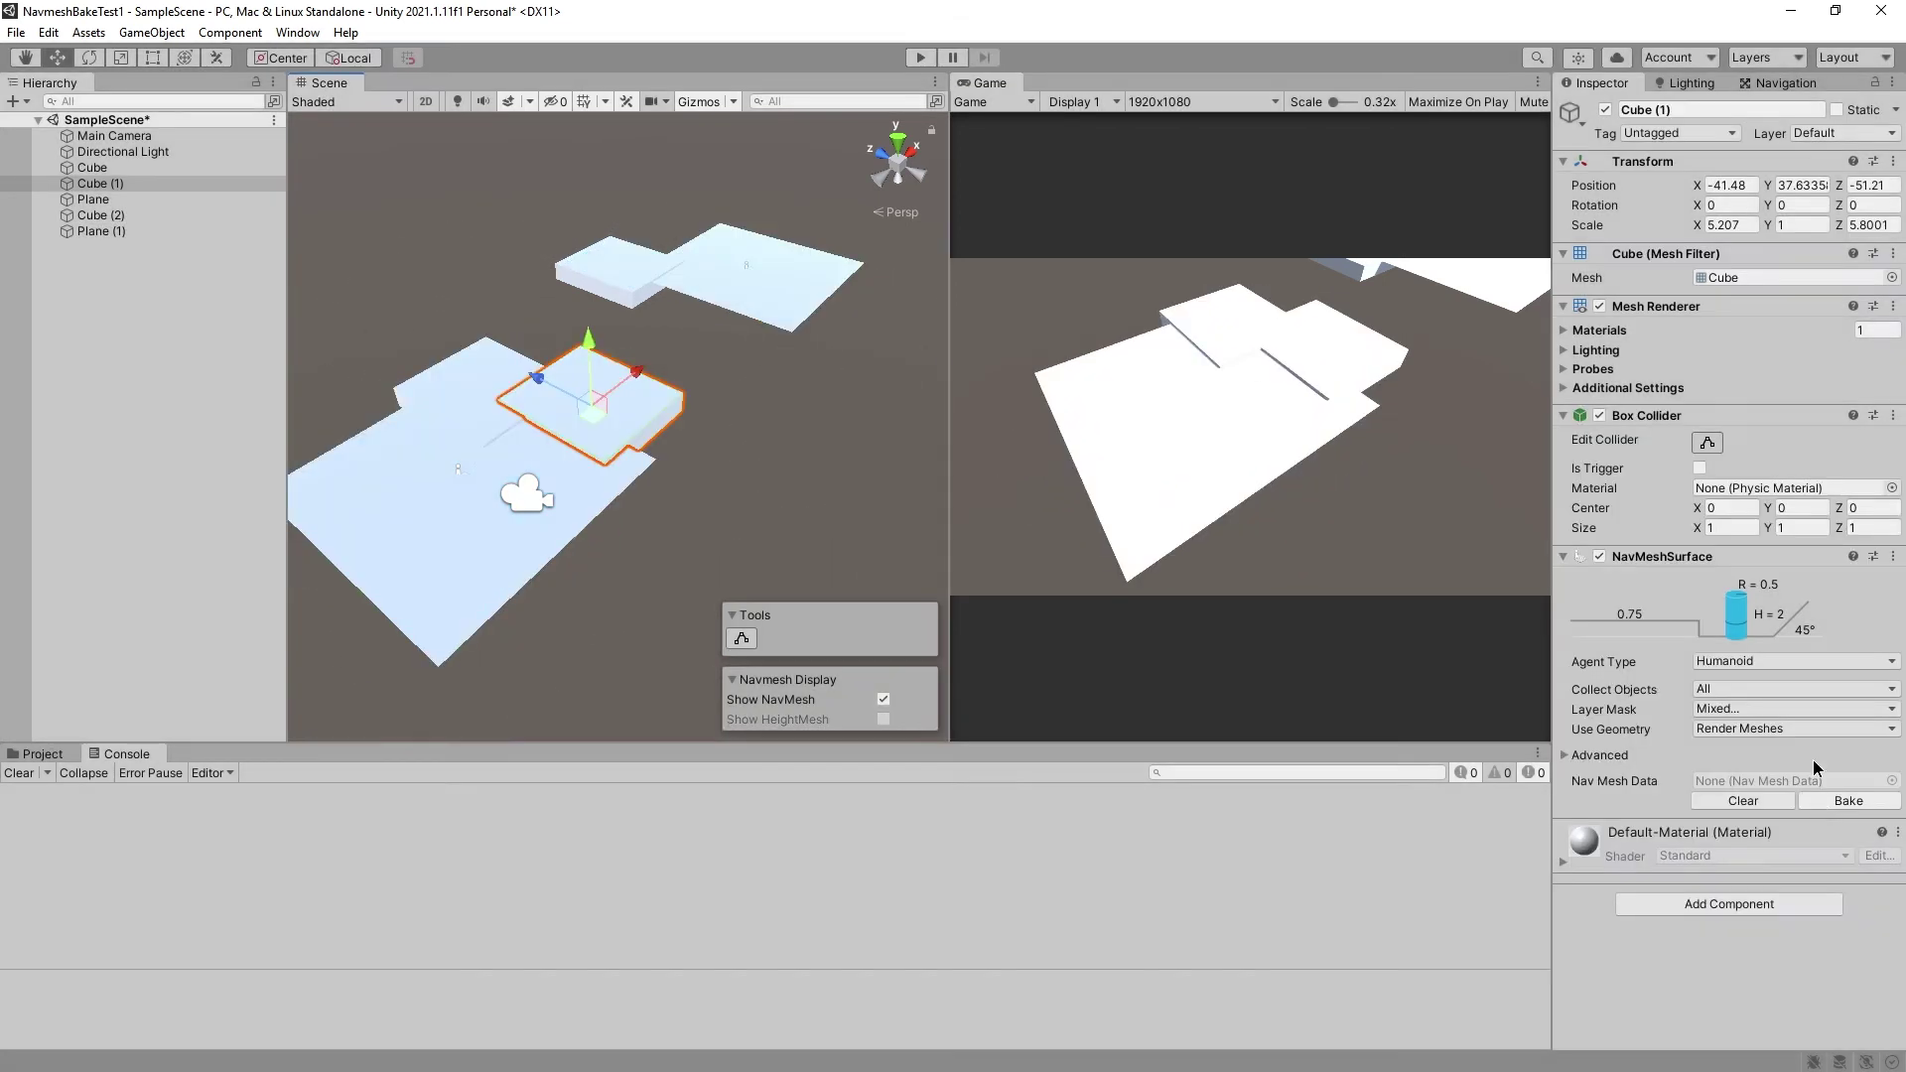
click(922, 57)
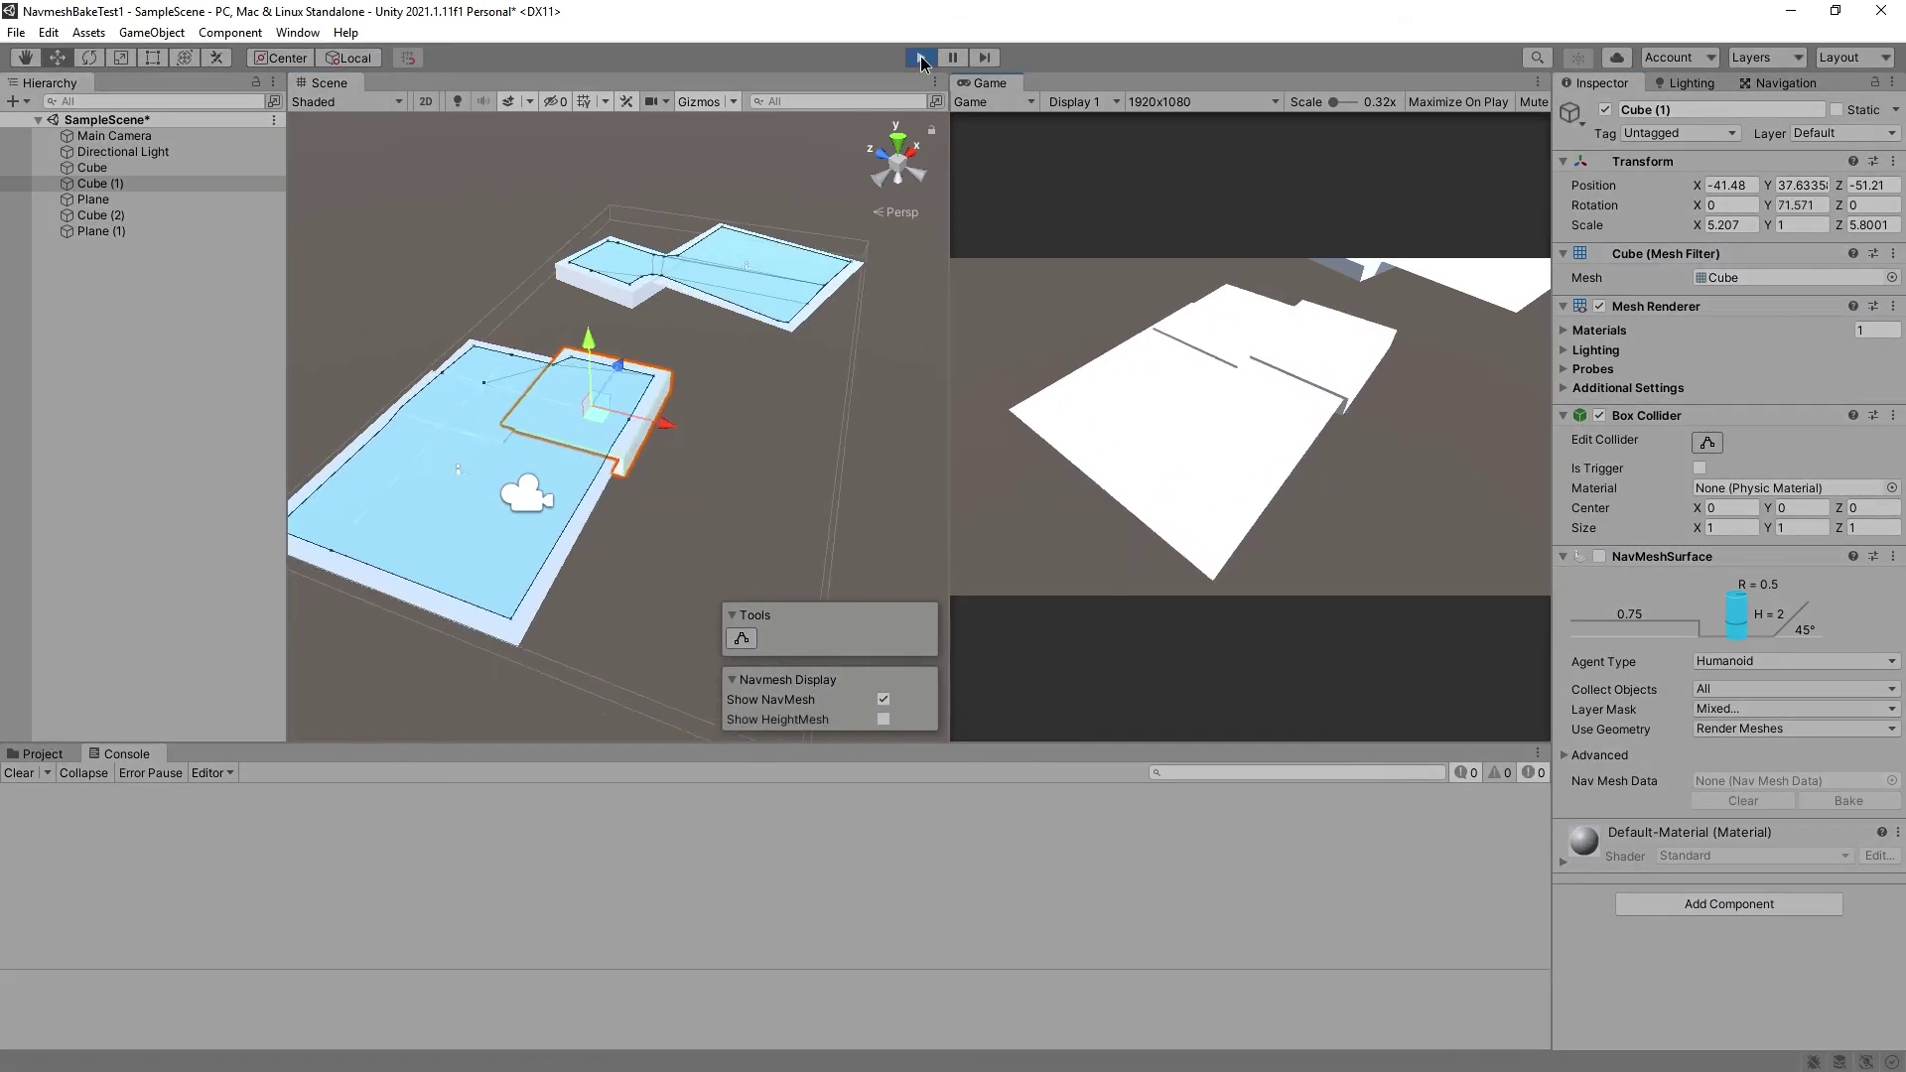
click(921, 58)
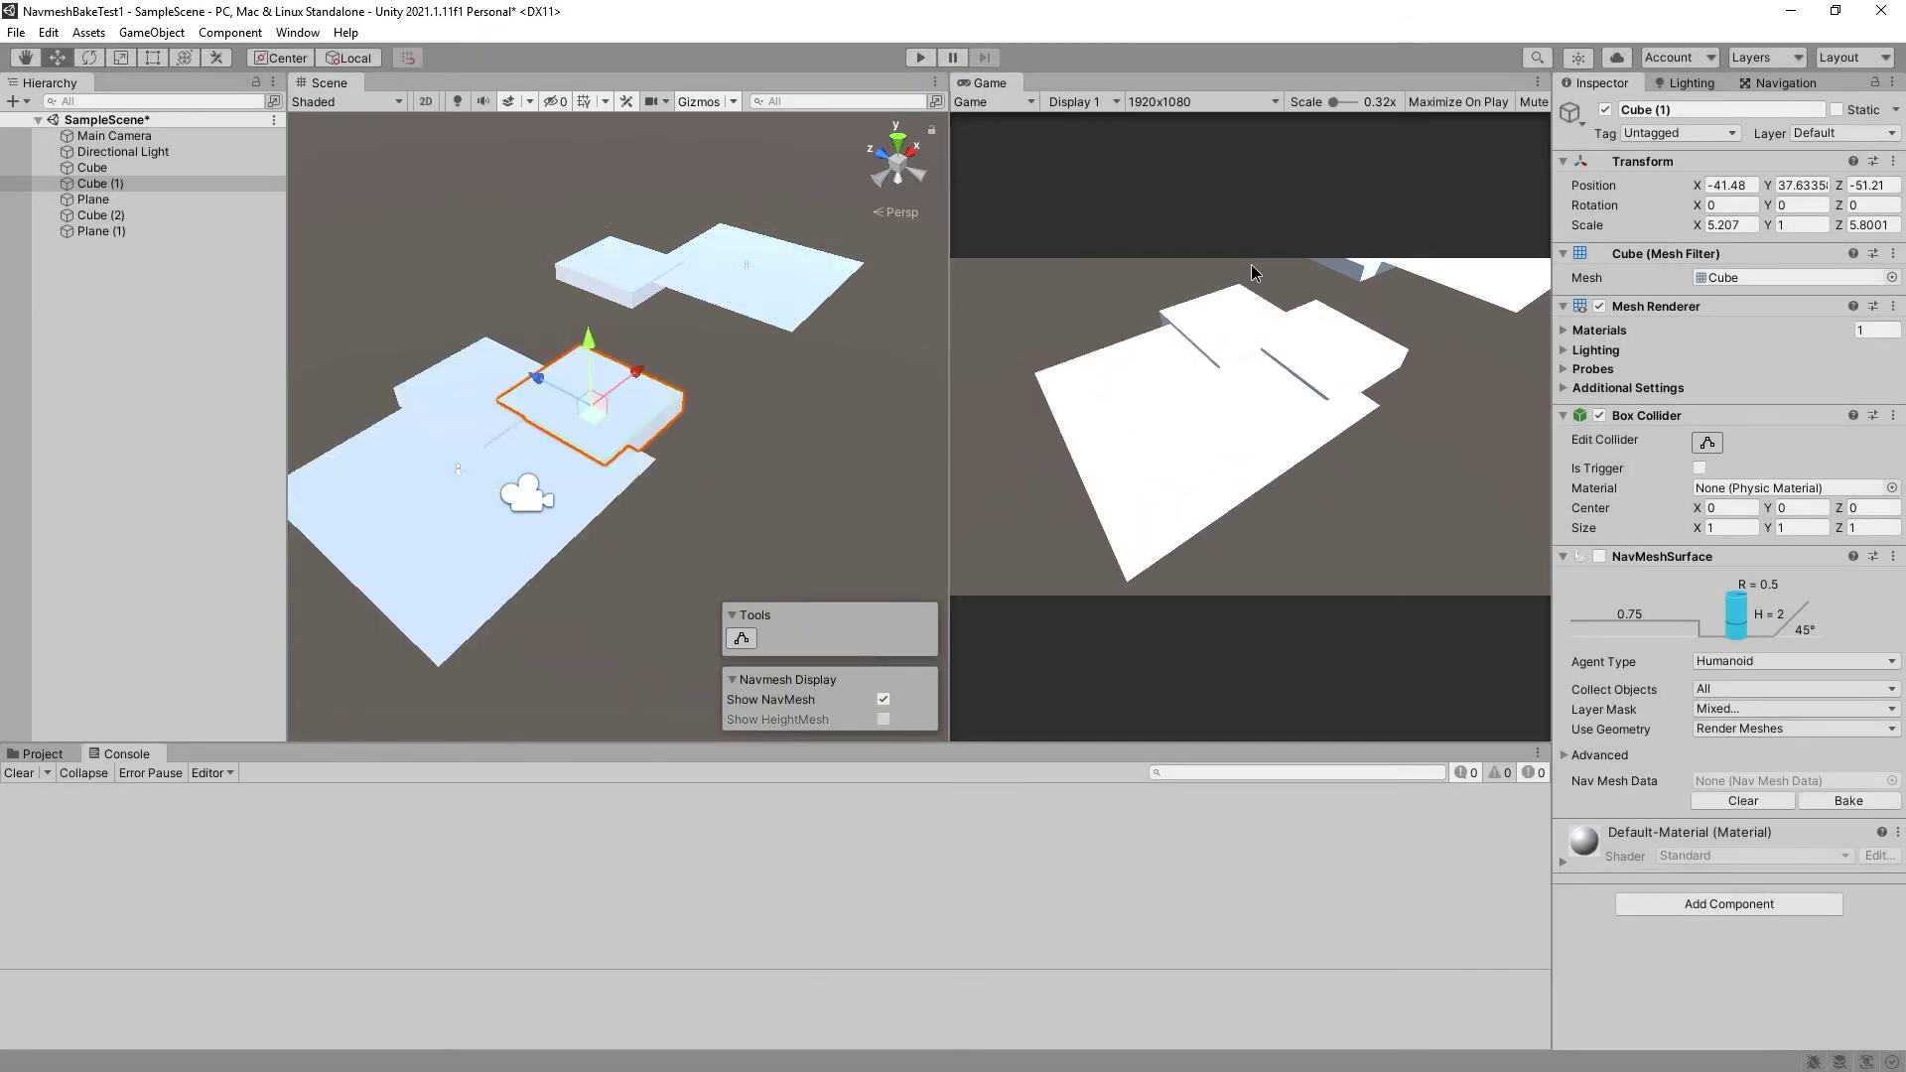
click(1892, 556)
click(1769, 609)
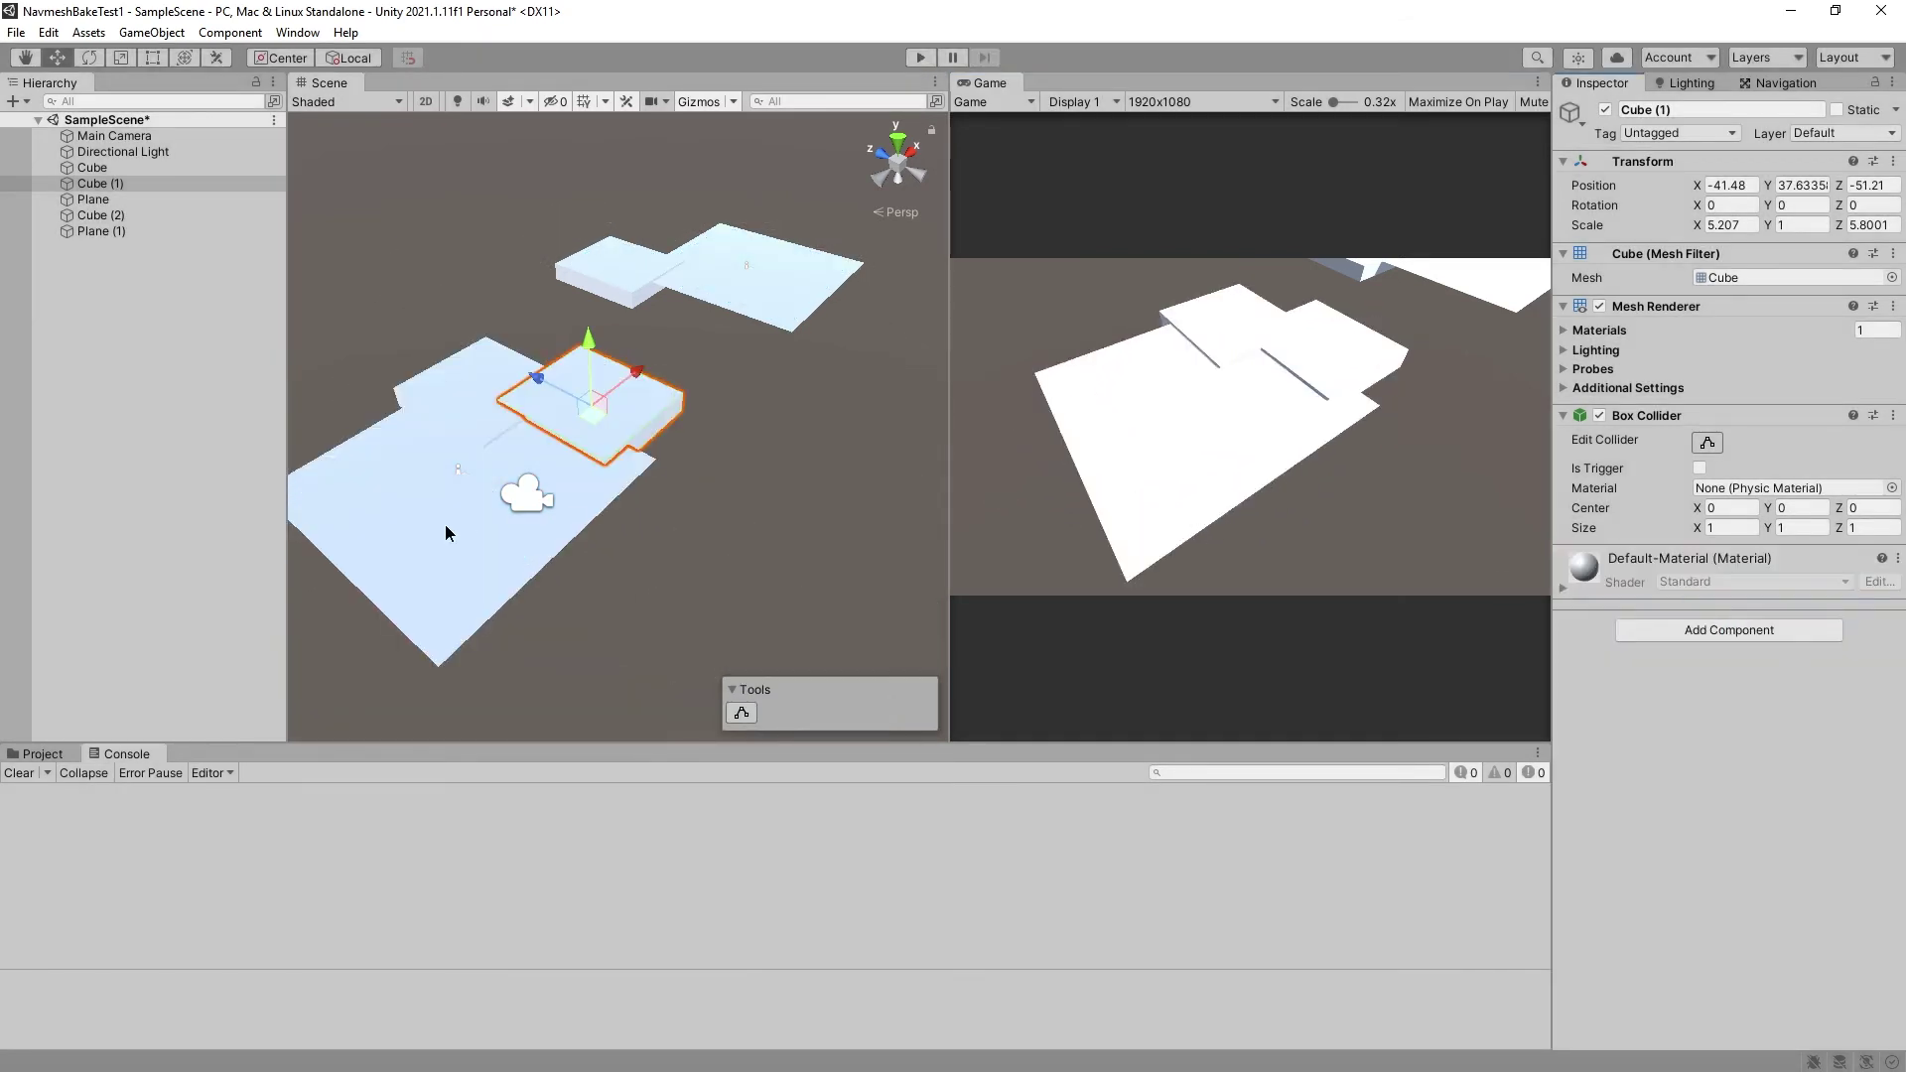
click(445, 527)
click(1878, 564)
click(1769, 614)
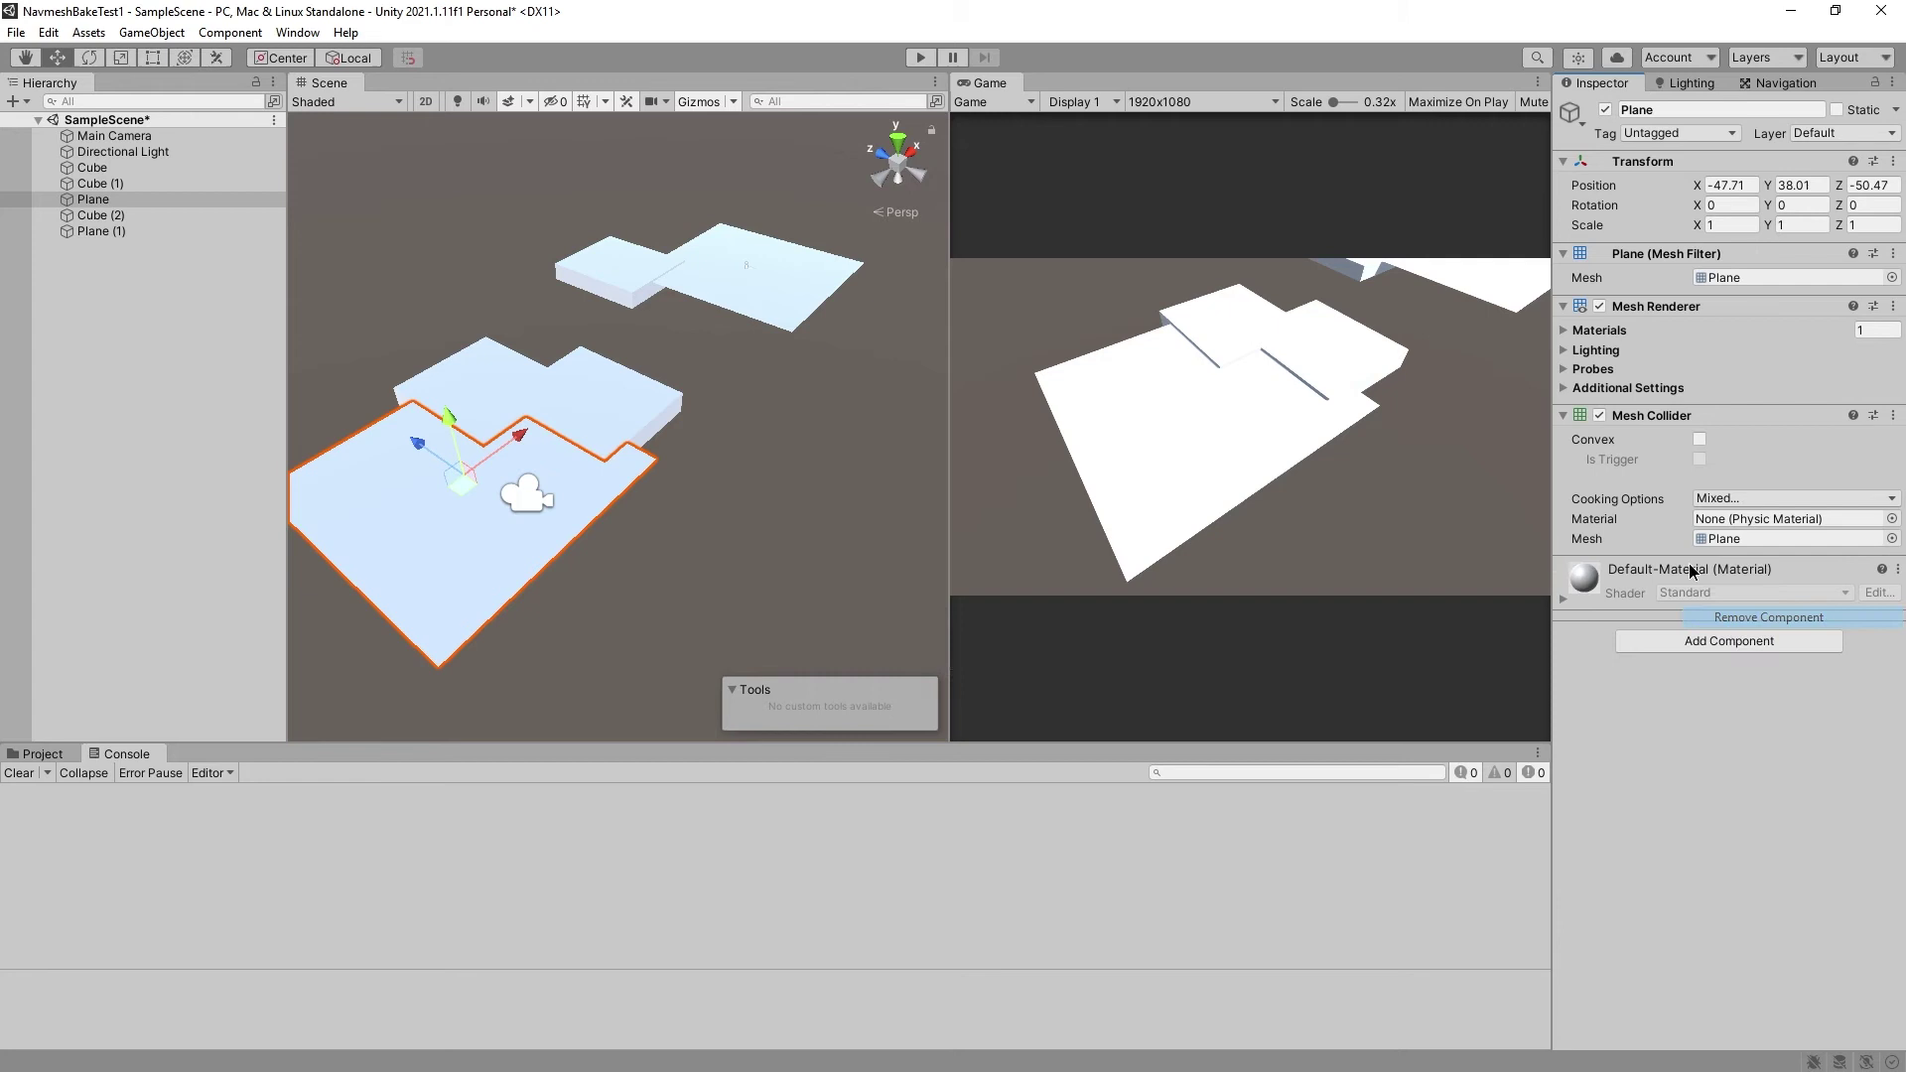
Test the single-surface scene in Play mode with the Navigation bake settings
click(920, 59)
click(1785, 83)
click(732, 268)
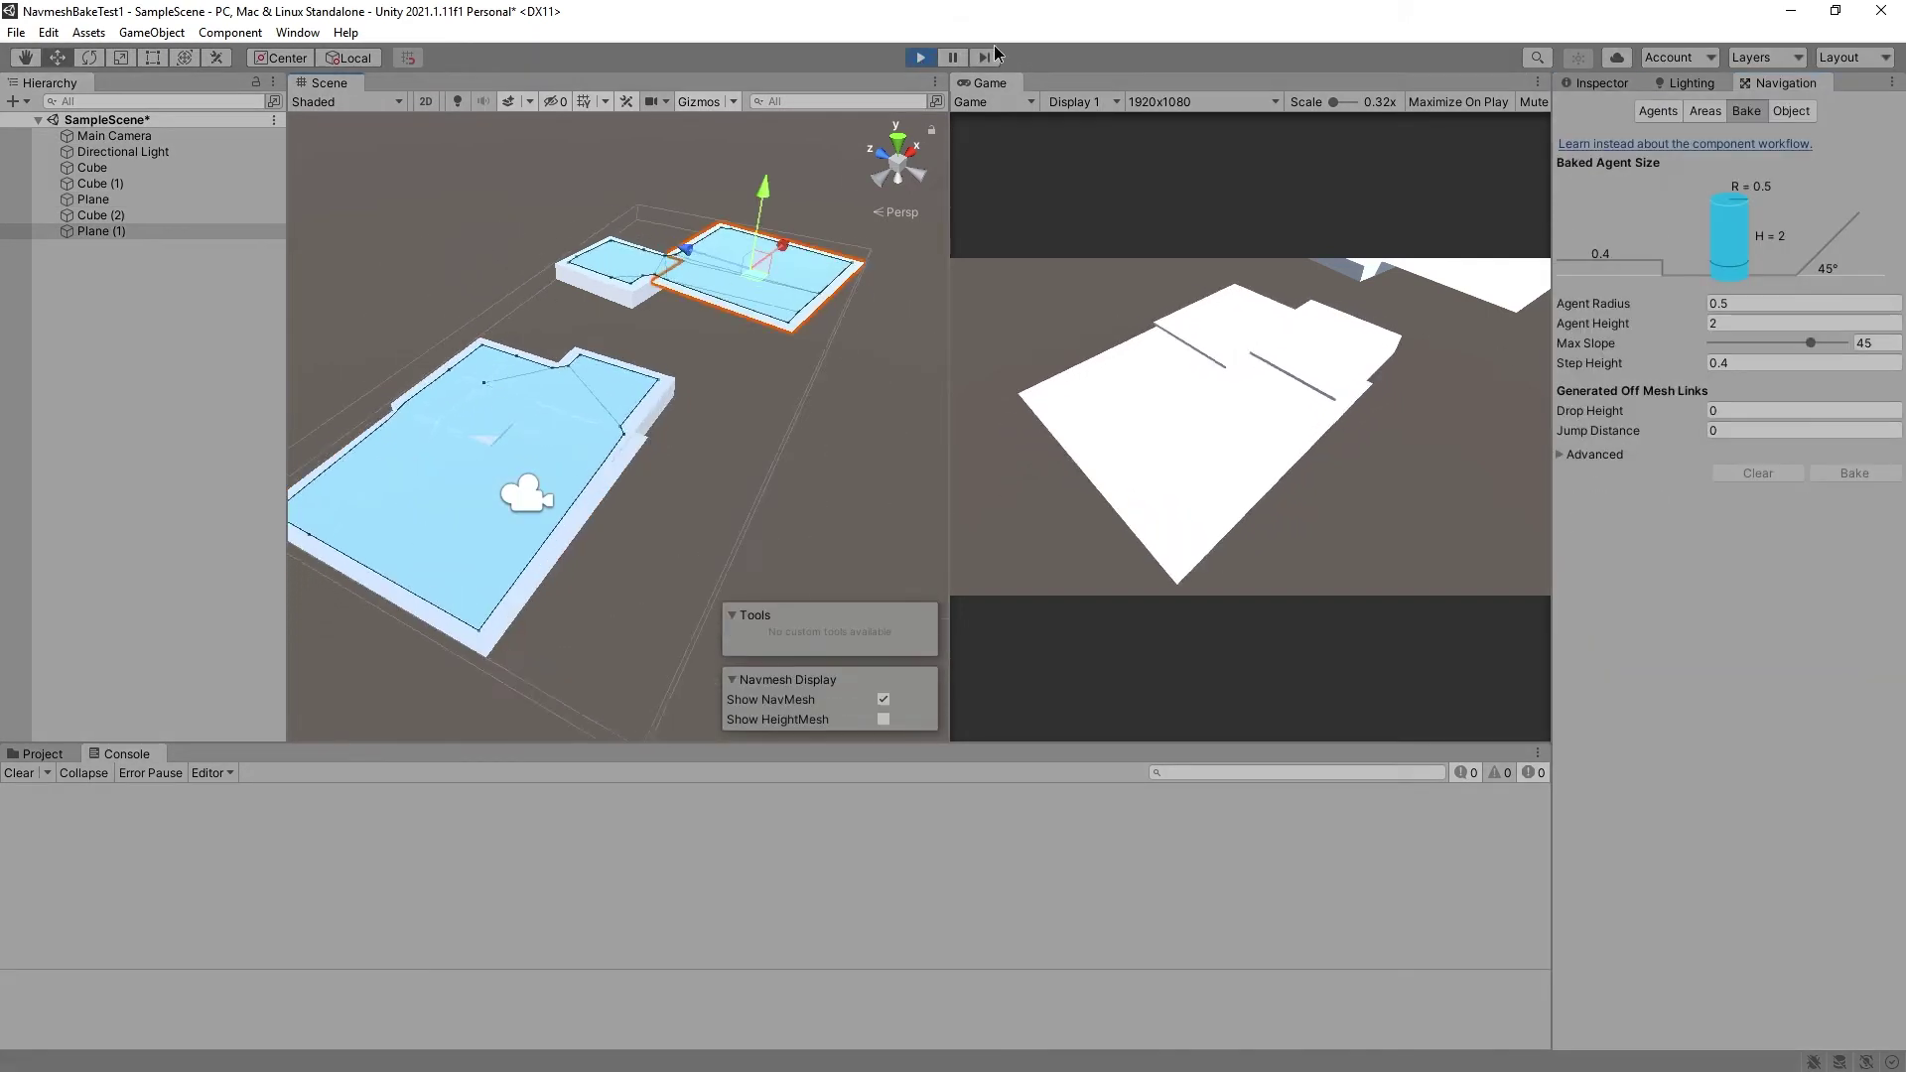
click(921, 59)
click(1596, 83)
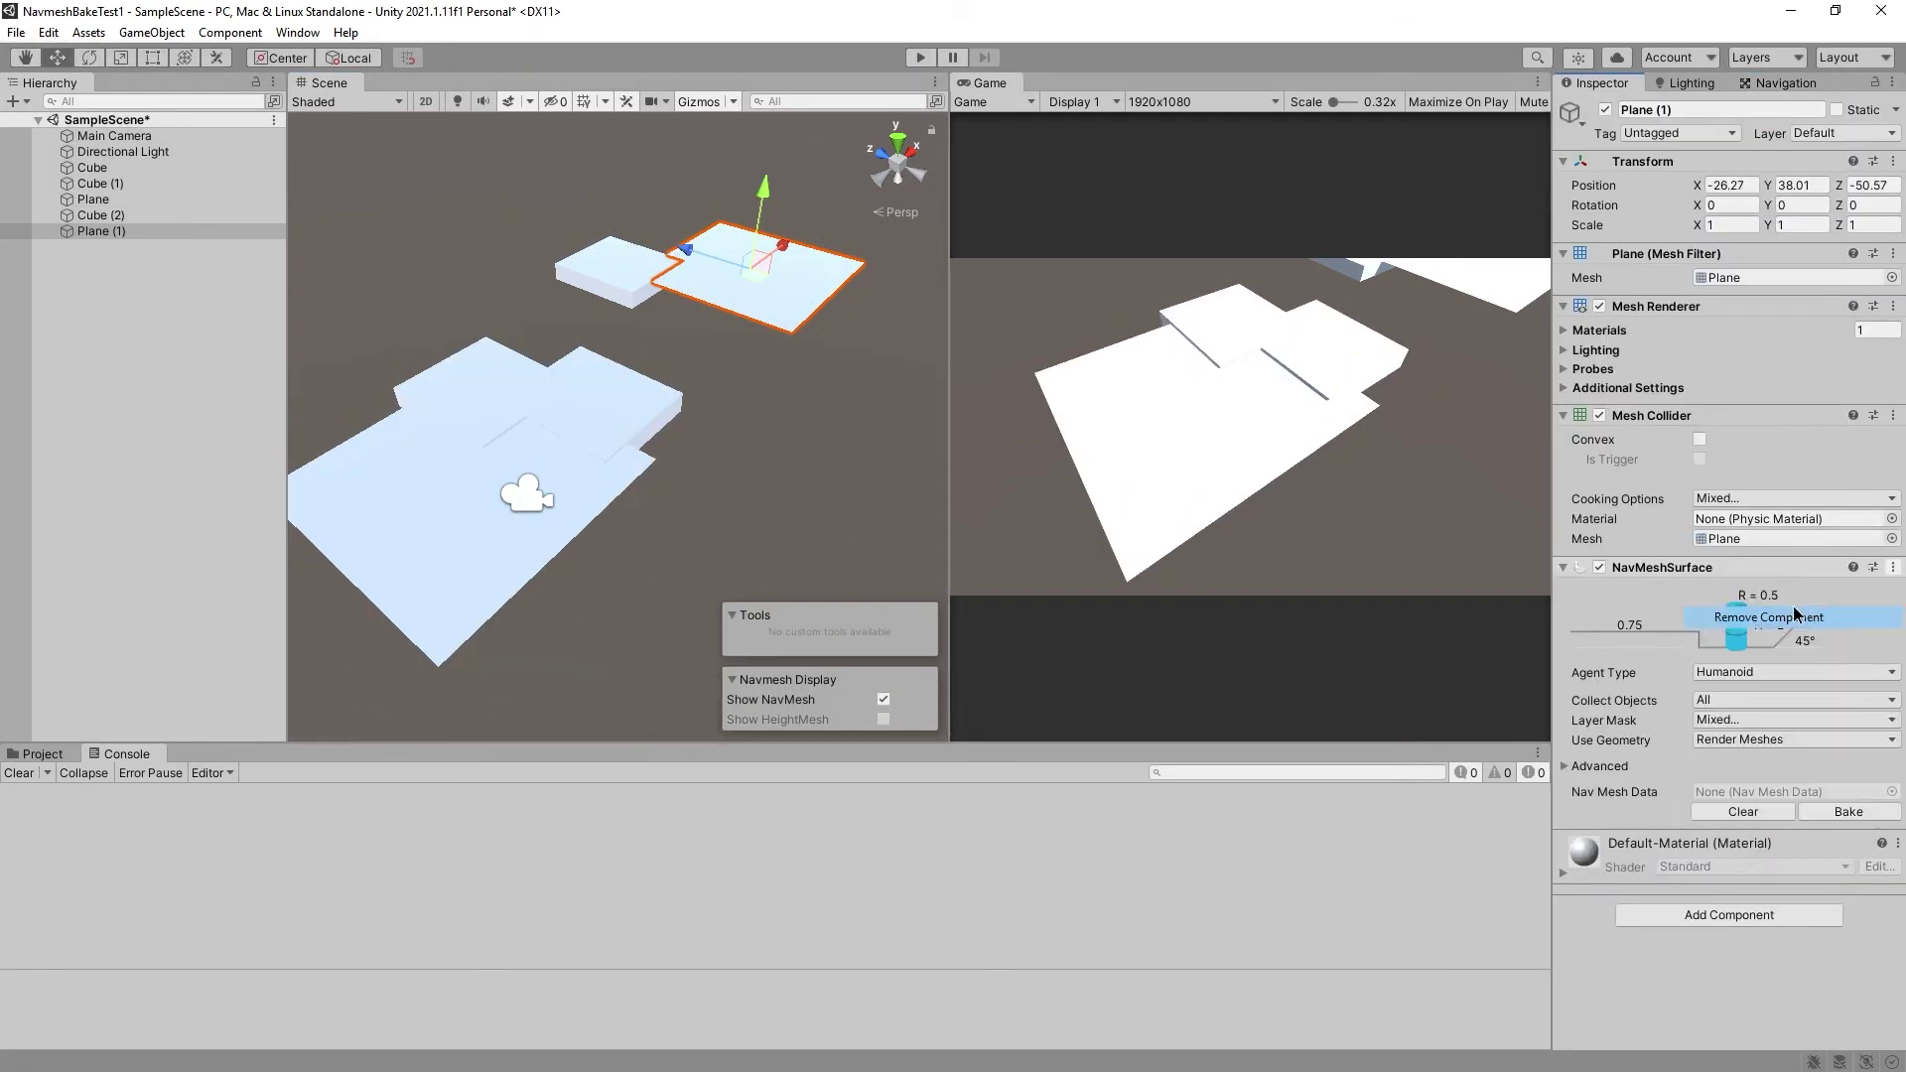
Remove Cube (2)'s NavMeshSurface component, then run and stop the scene
click(639, 433)
click(536, 499)
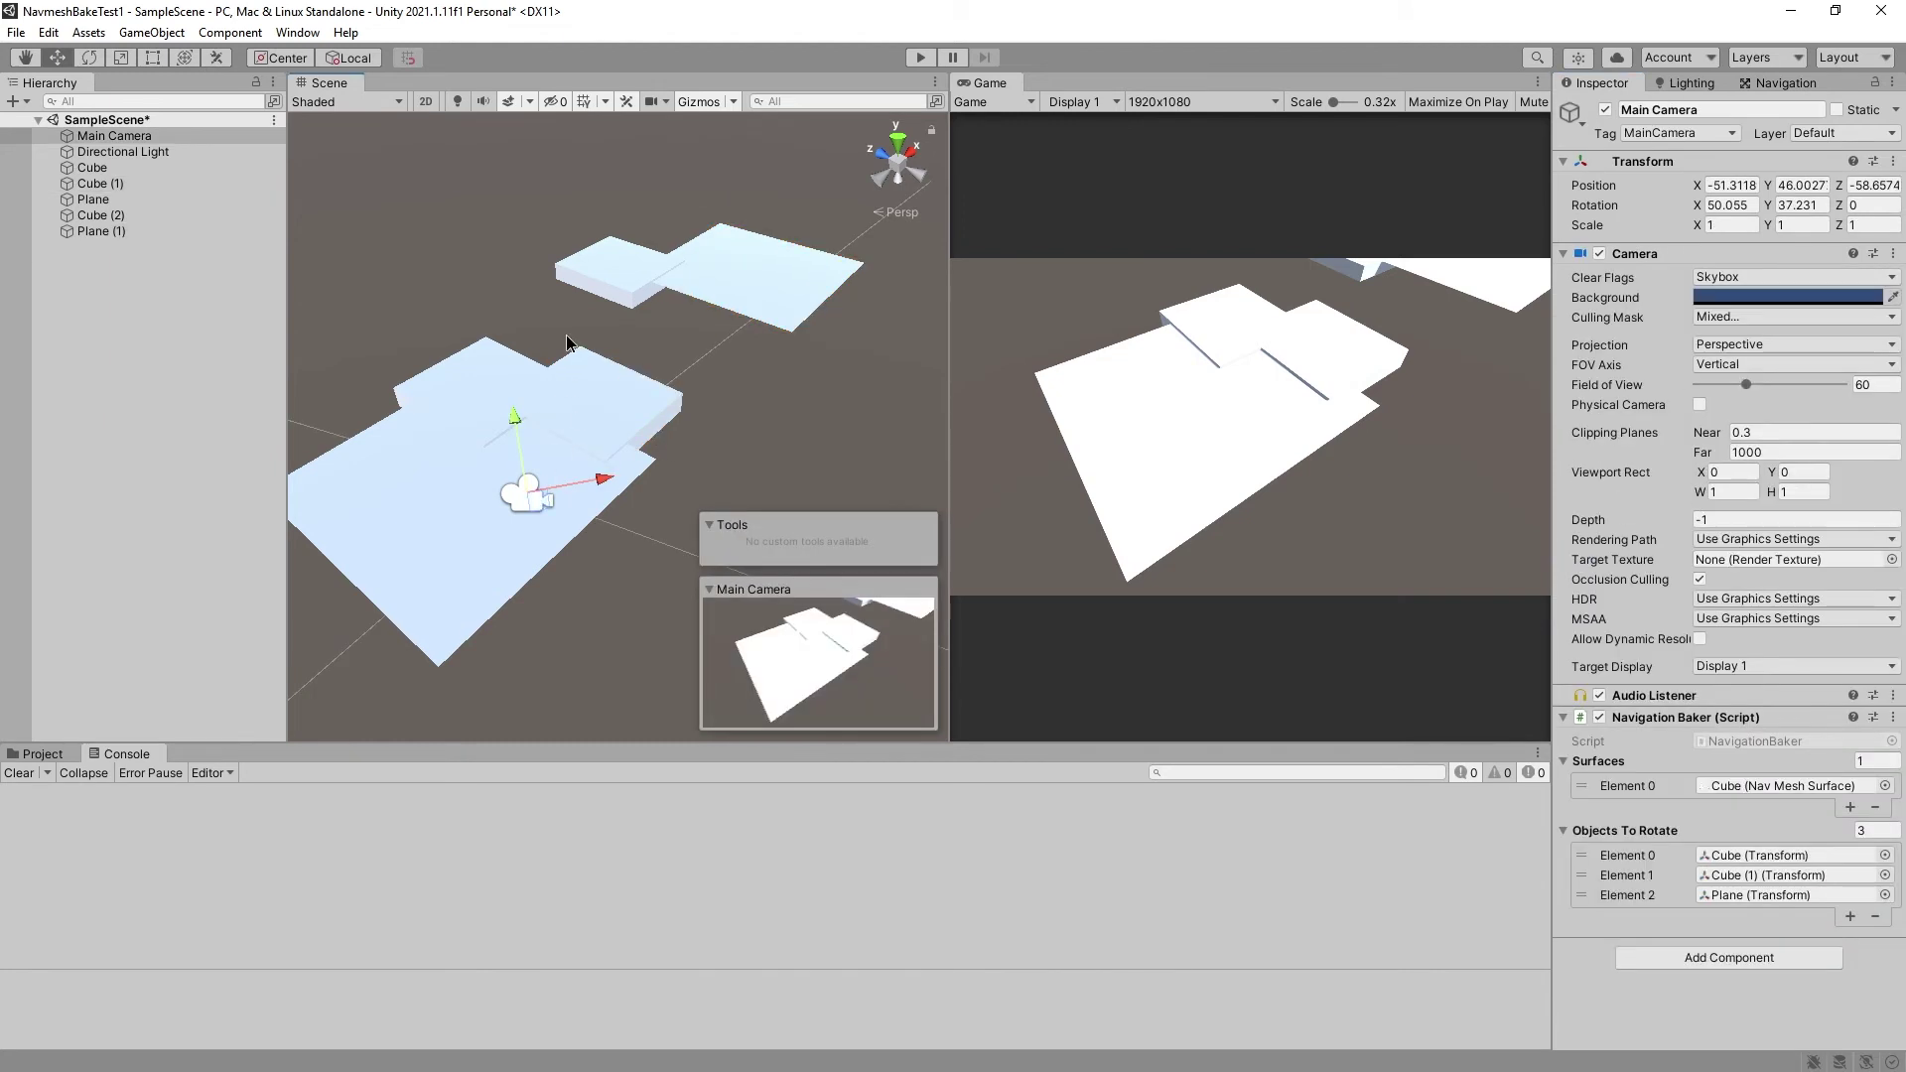
click(386, 497)
click(659, 252)
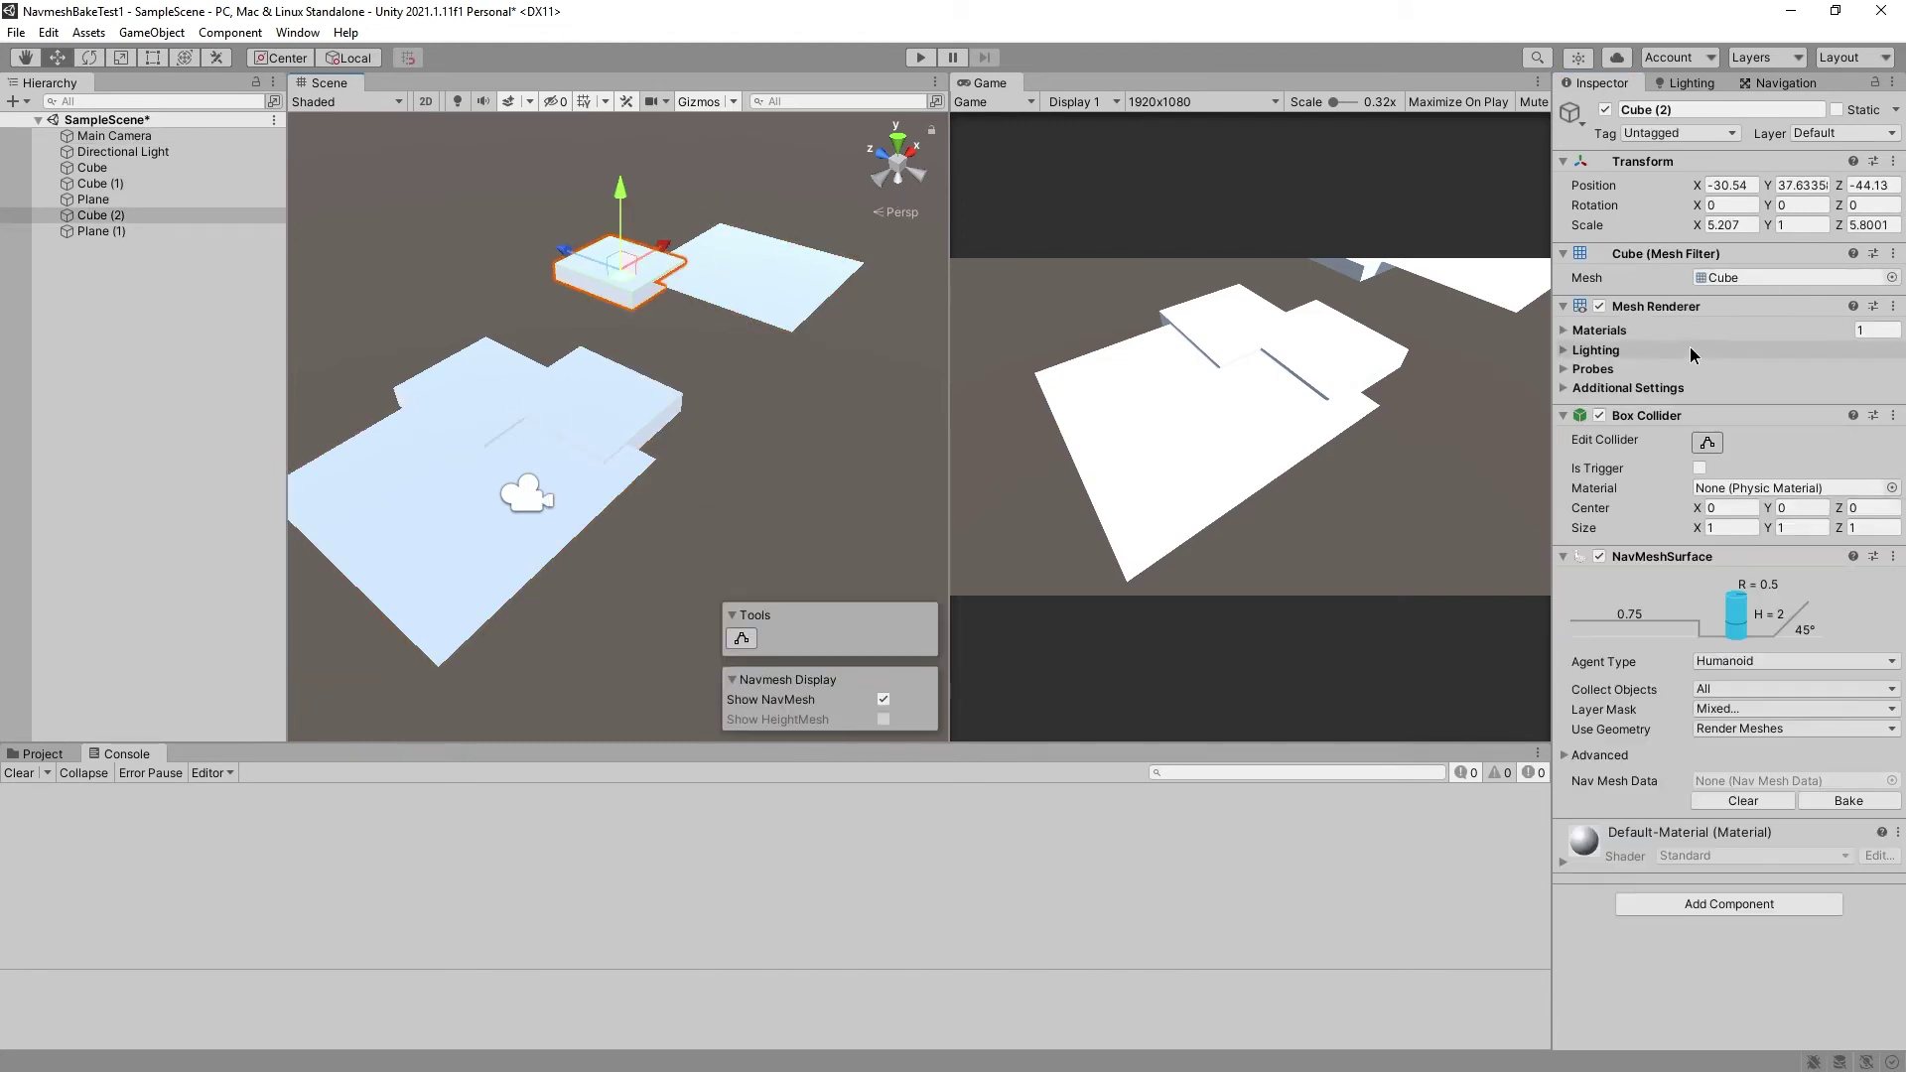
click(1893, 556)
click(1737, 601)
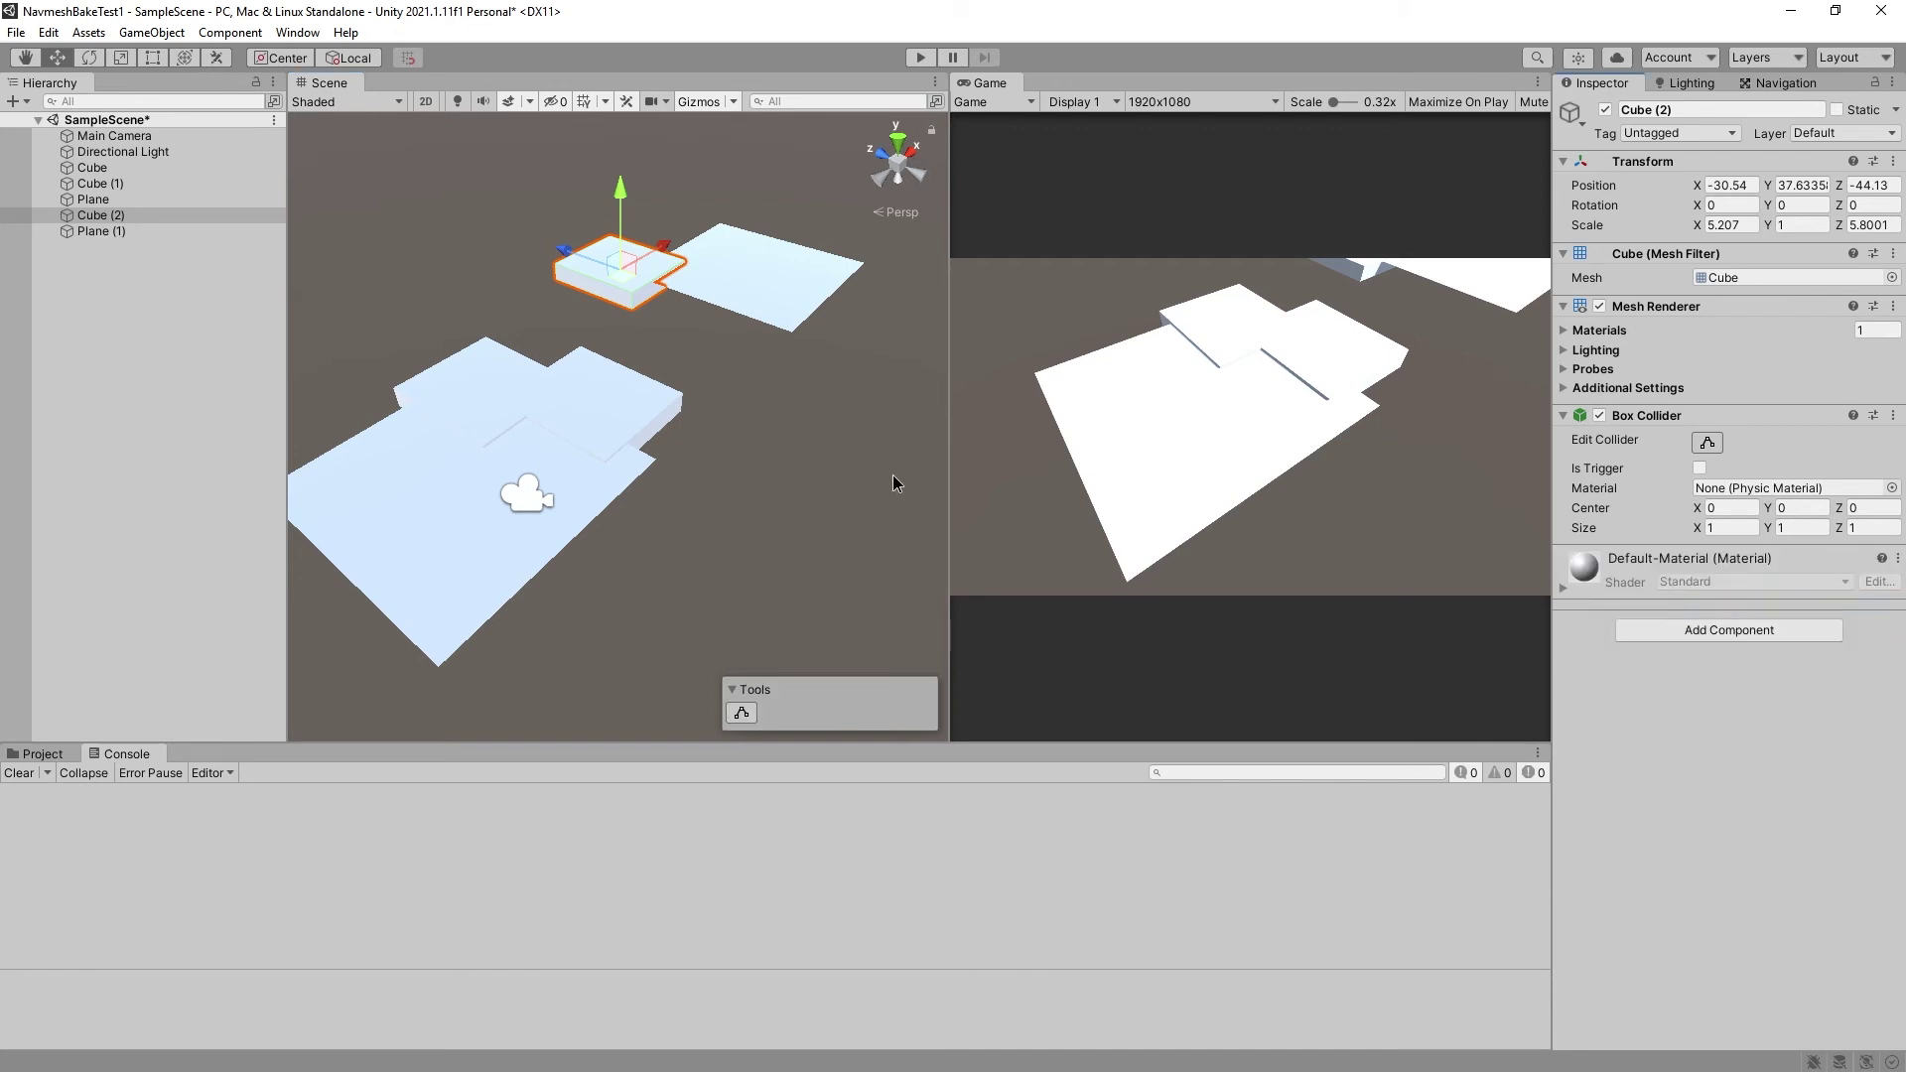
click(921, 58)
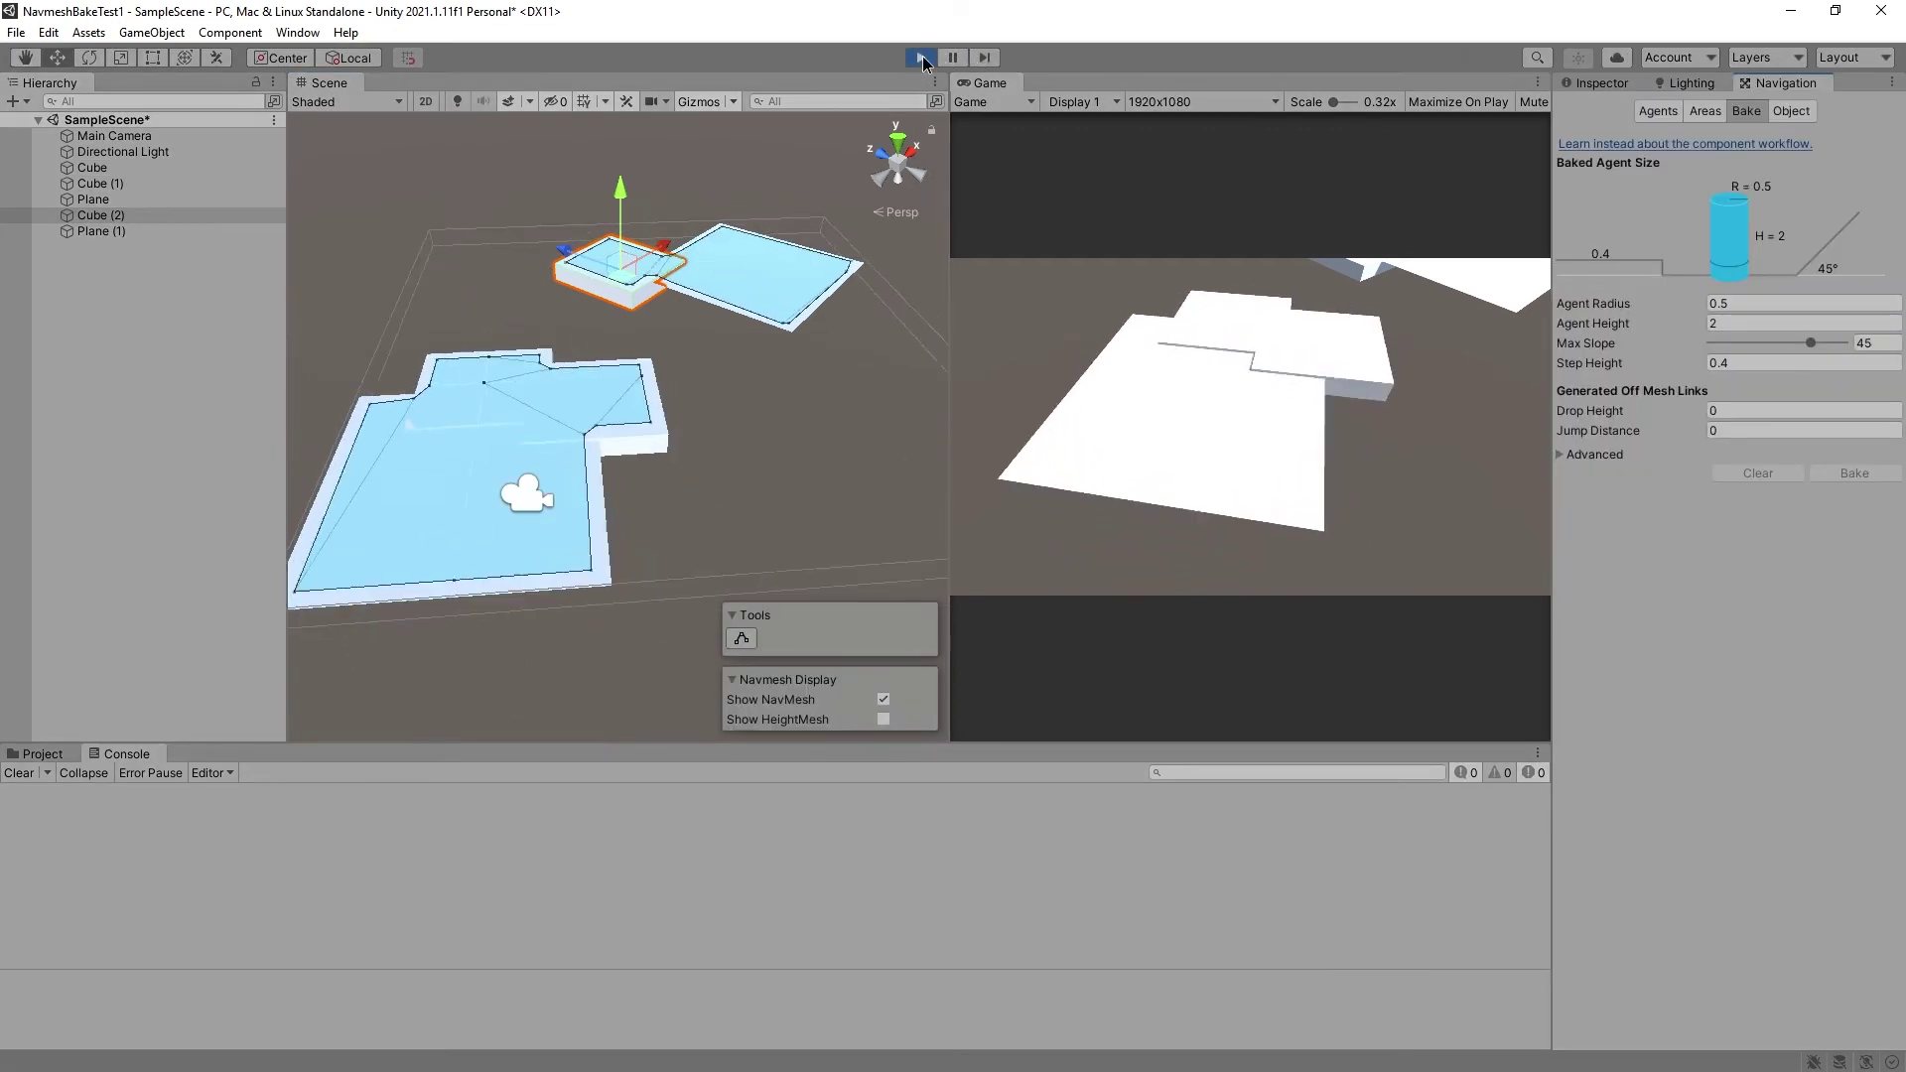
click(921, 58)
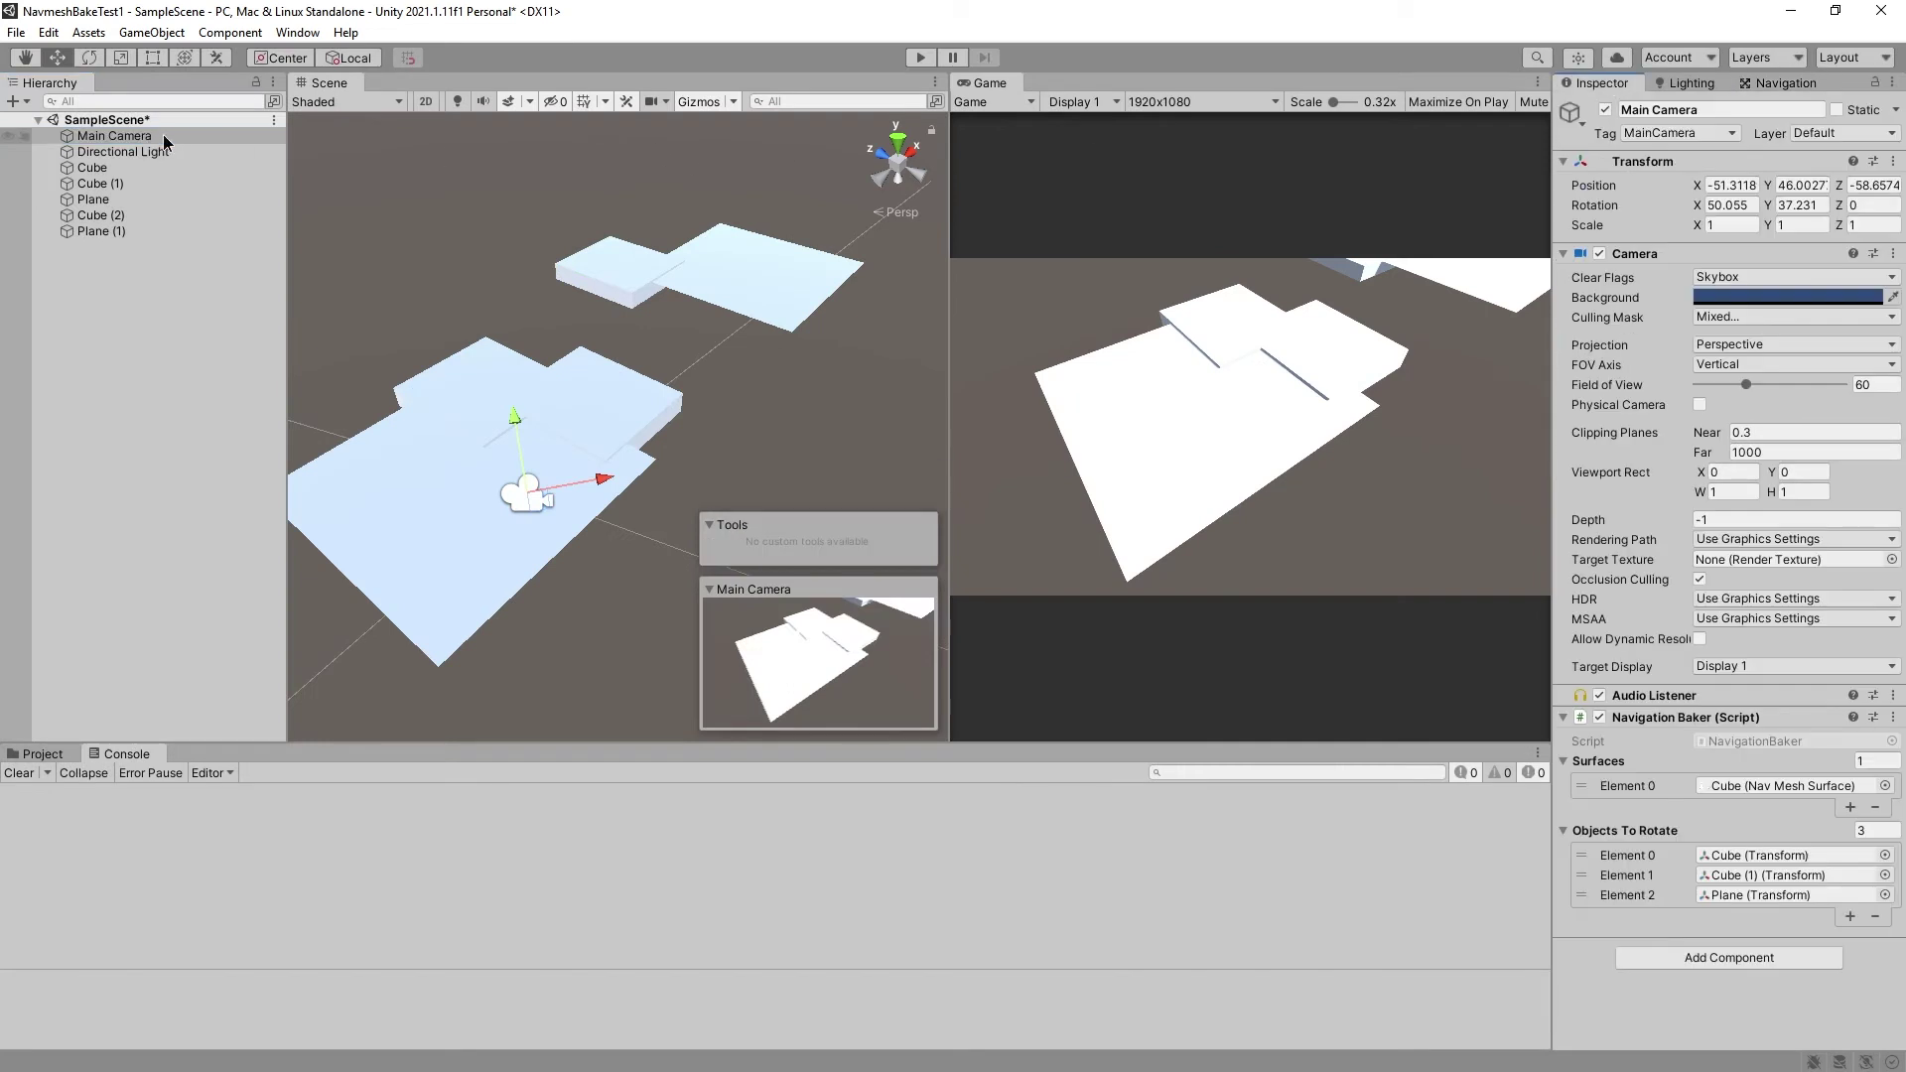
Add Plane (1) and Cube (2) as two new Objects To Rotate entries, then run the scene
click(1852, 916)
click(1885, 914)
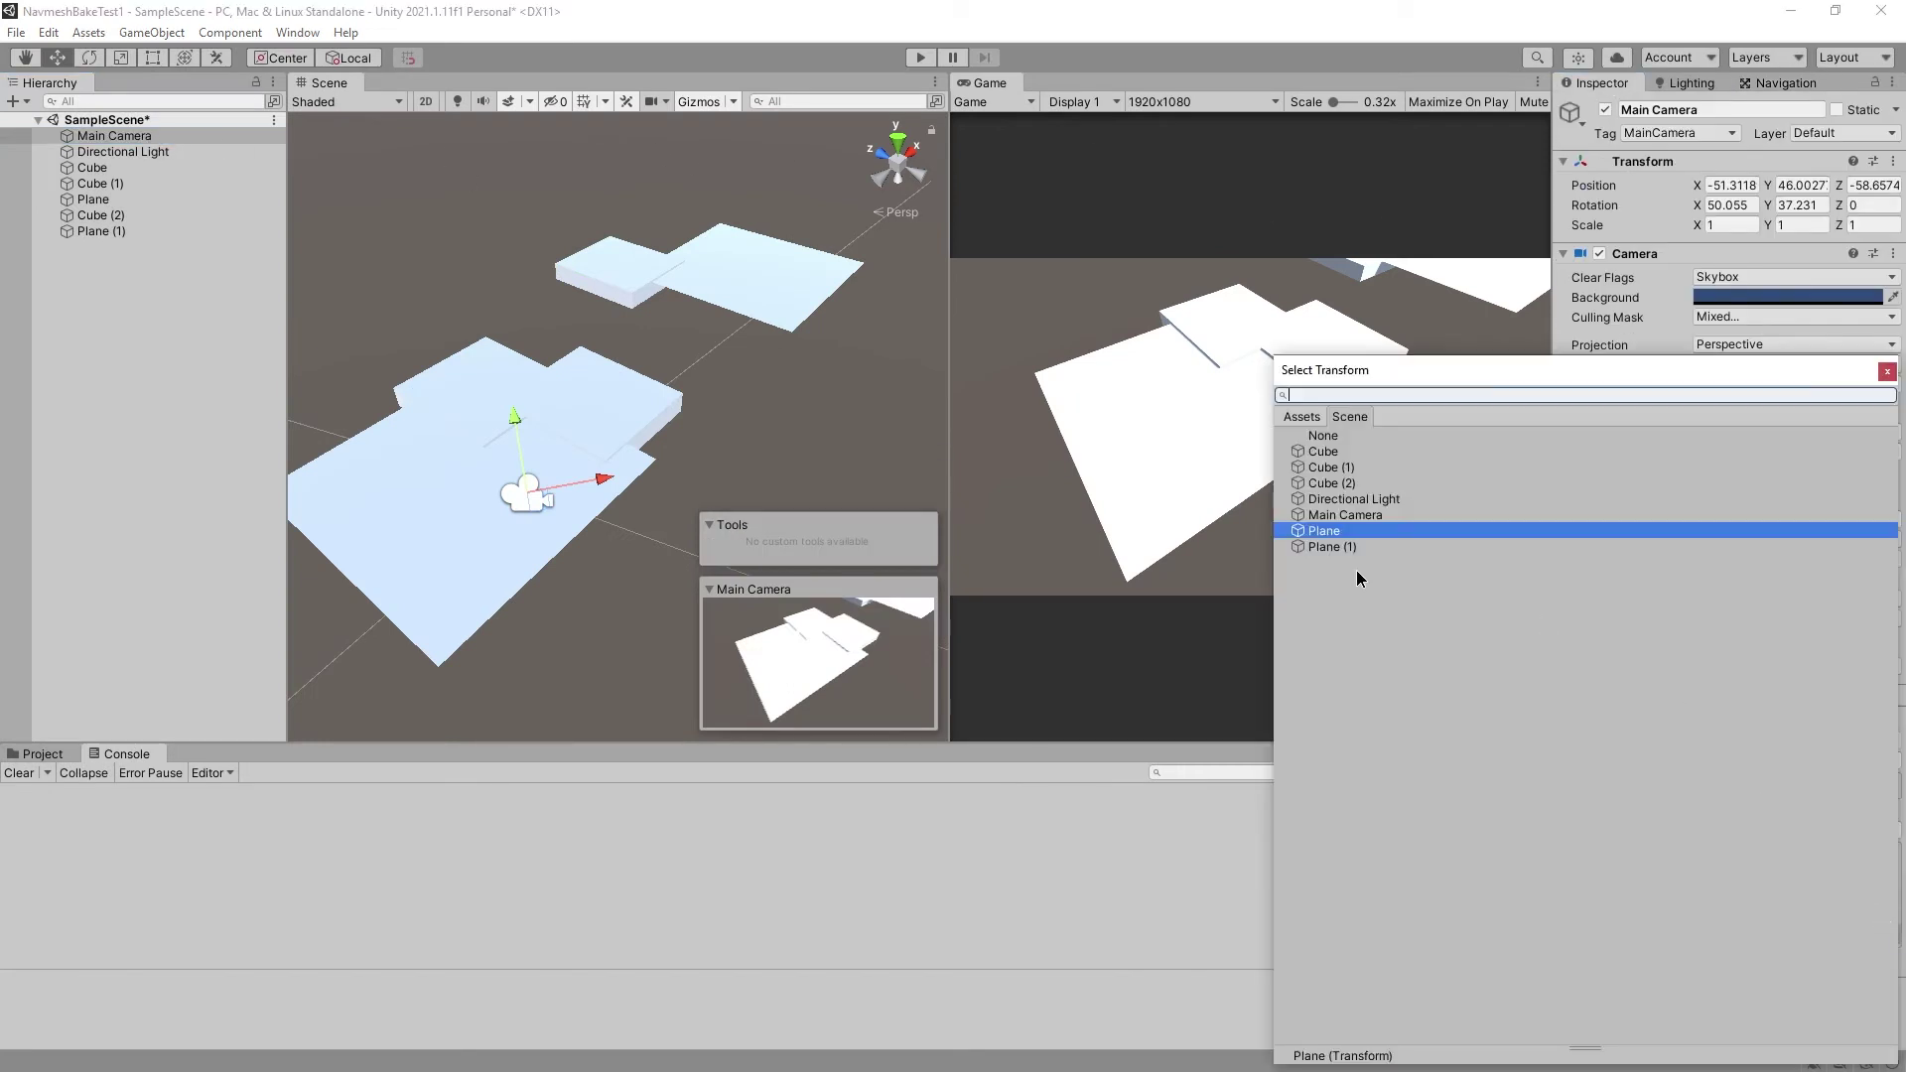
double_click(1362, 544)
click(1885, 935)
double_click(1383, 501)
key(ctrl+p)
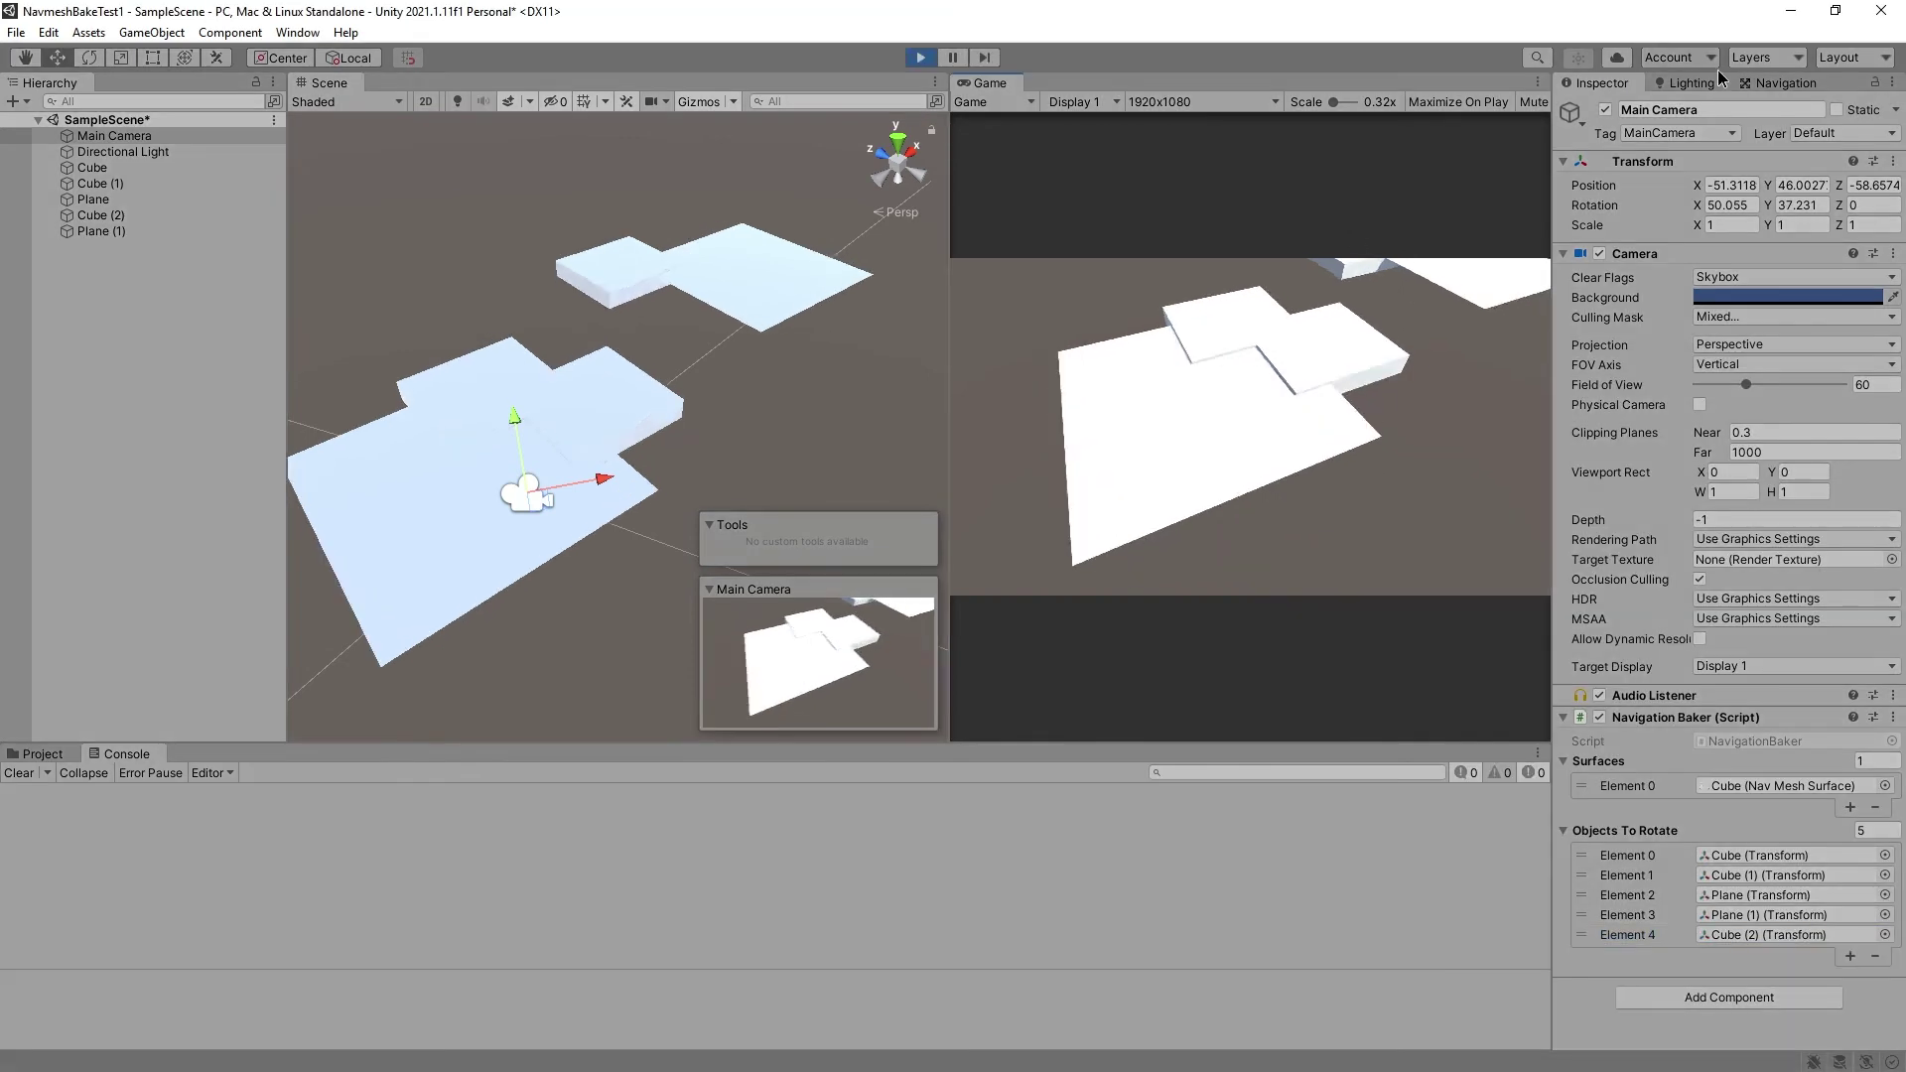
click(1760, 85)
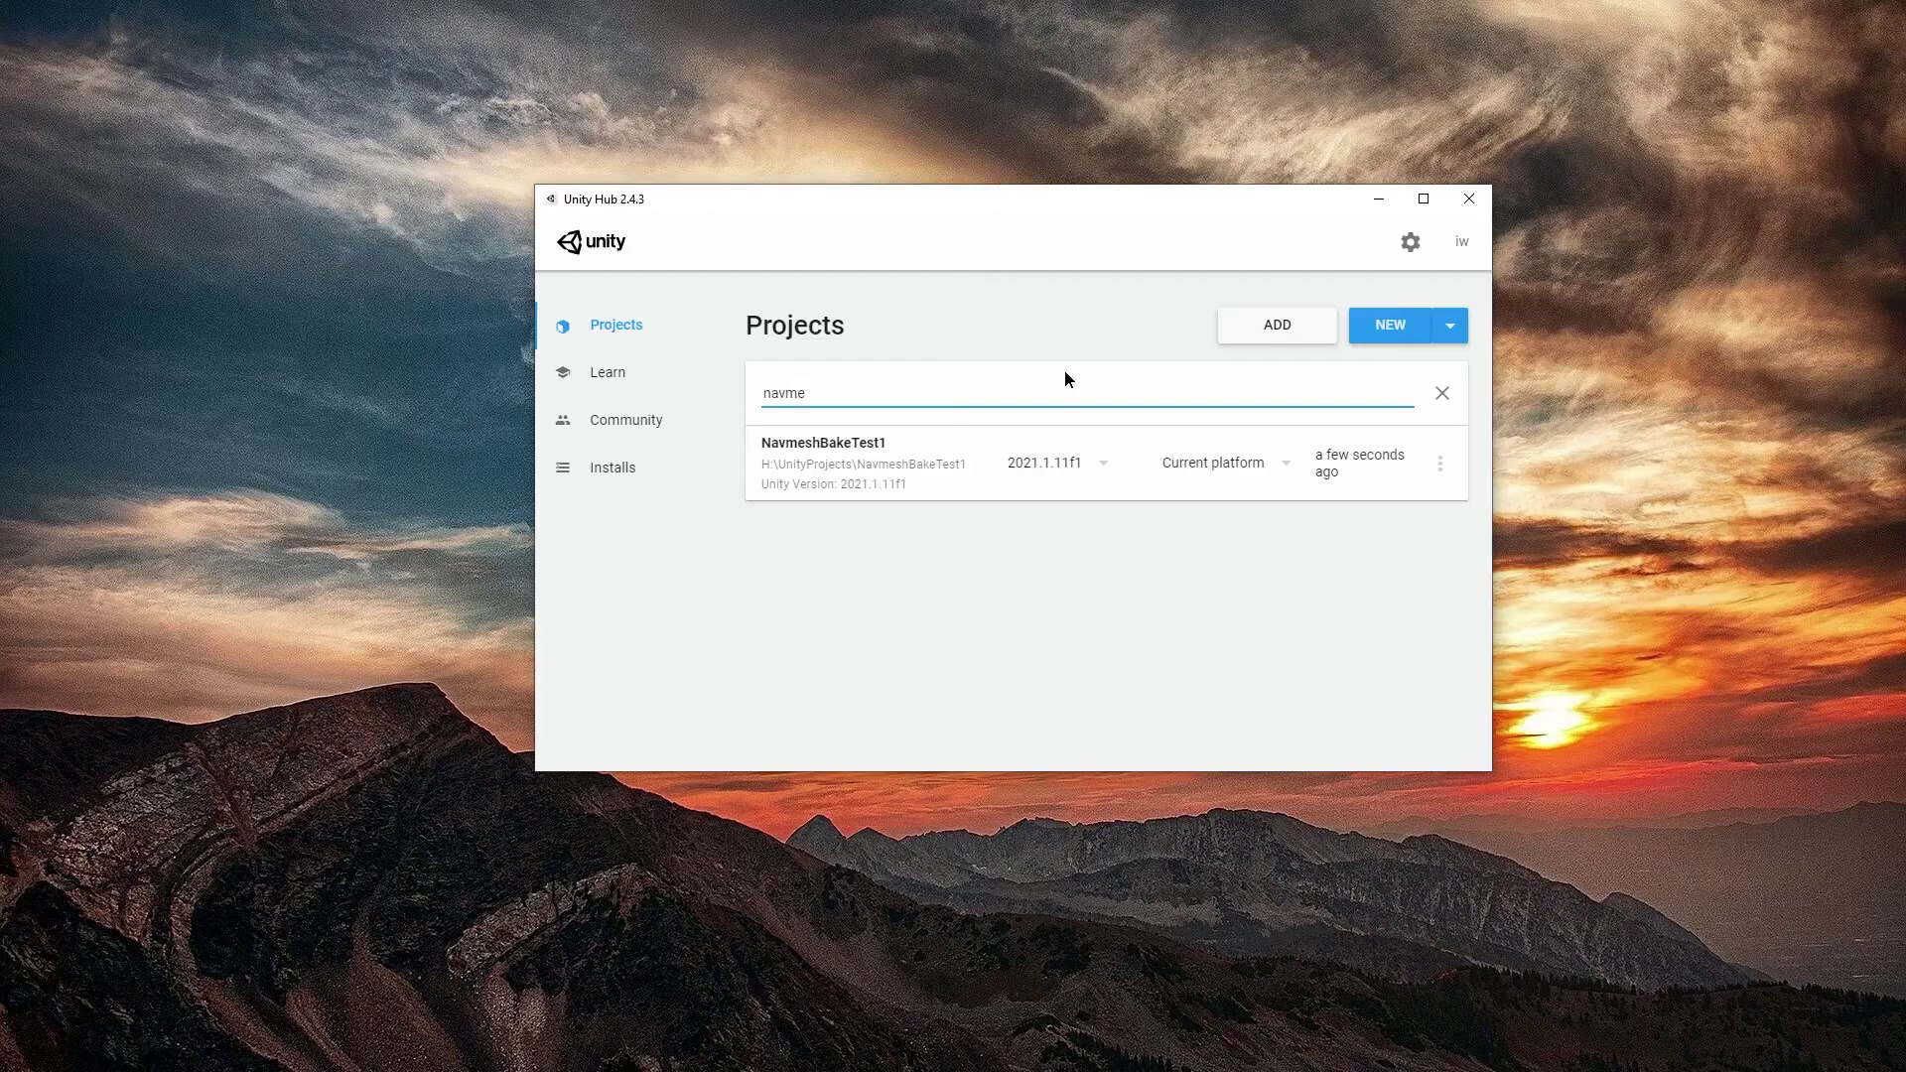
click(834, 480)
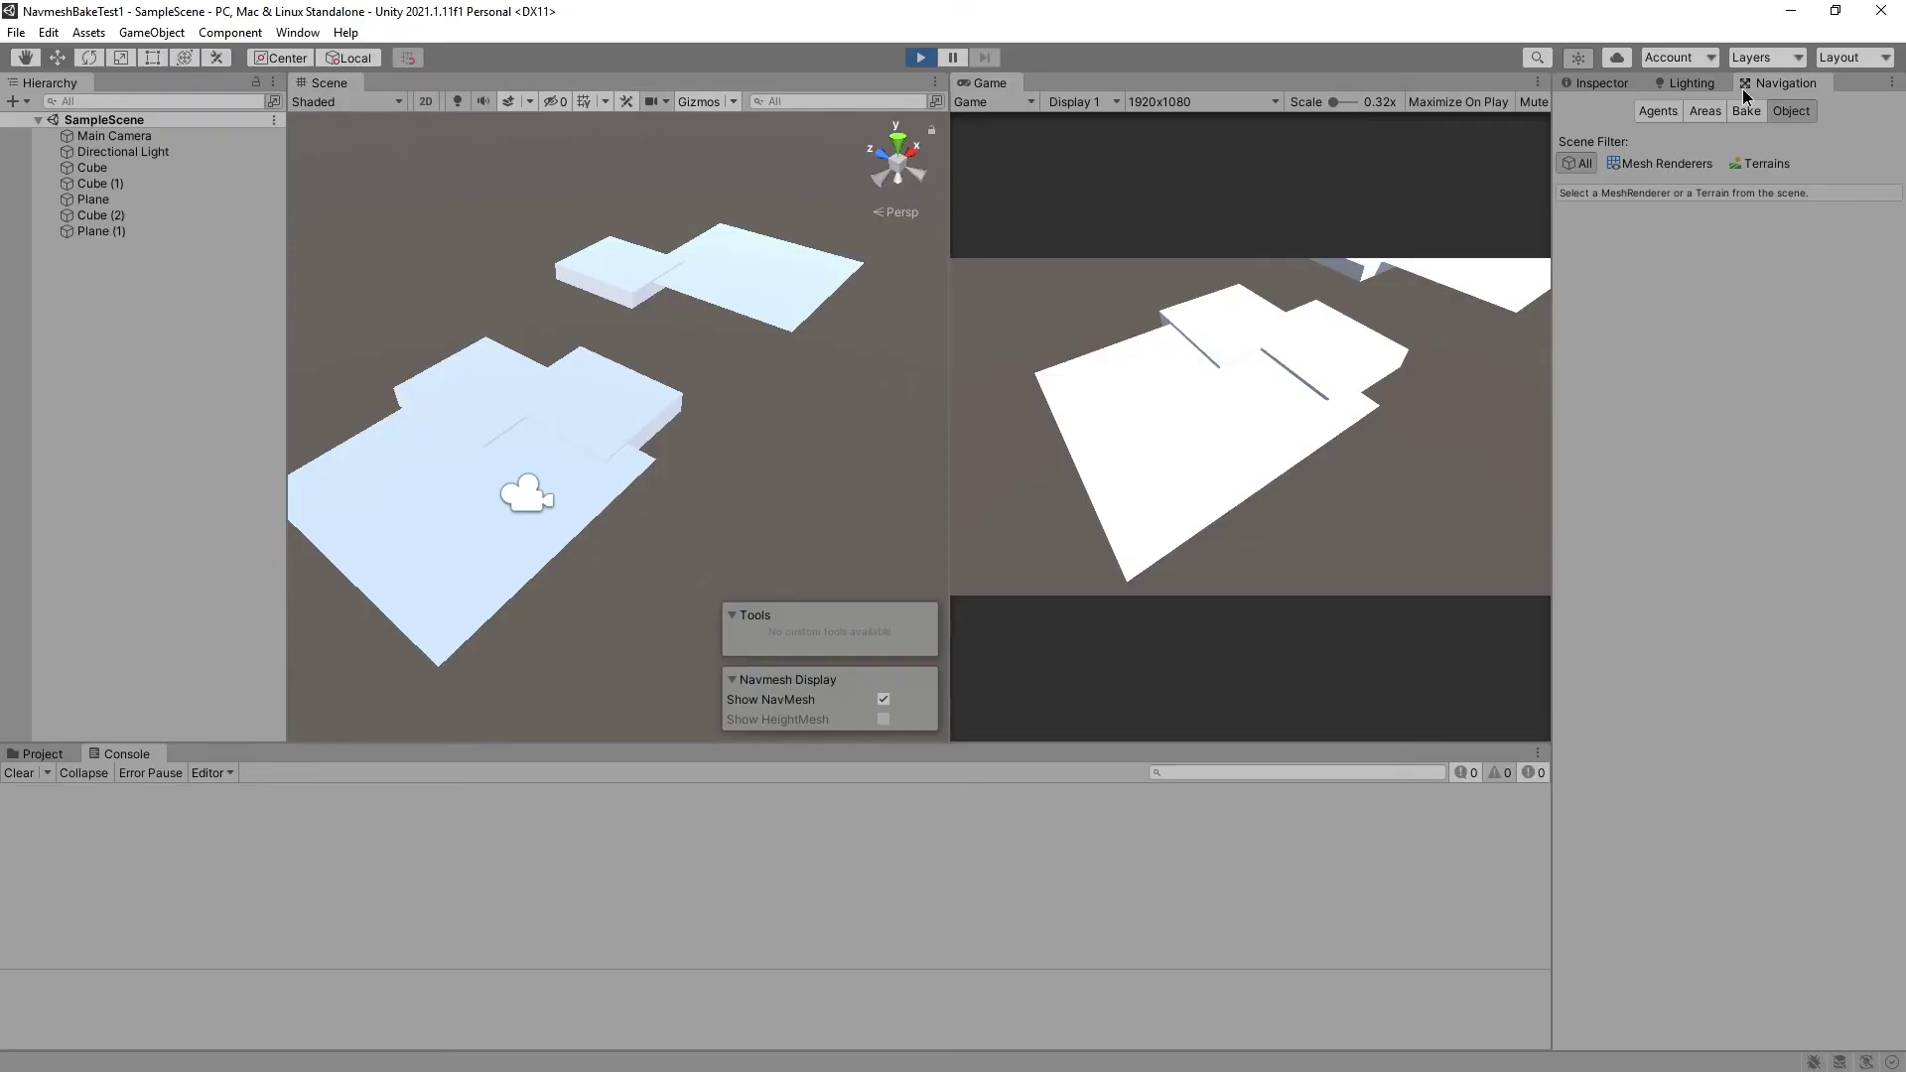
click(488, 396)
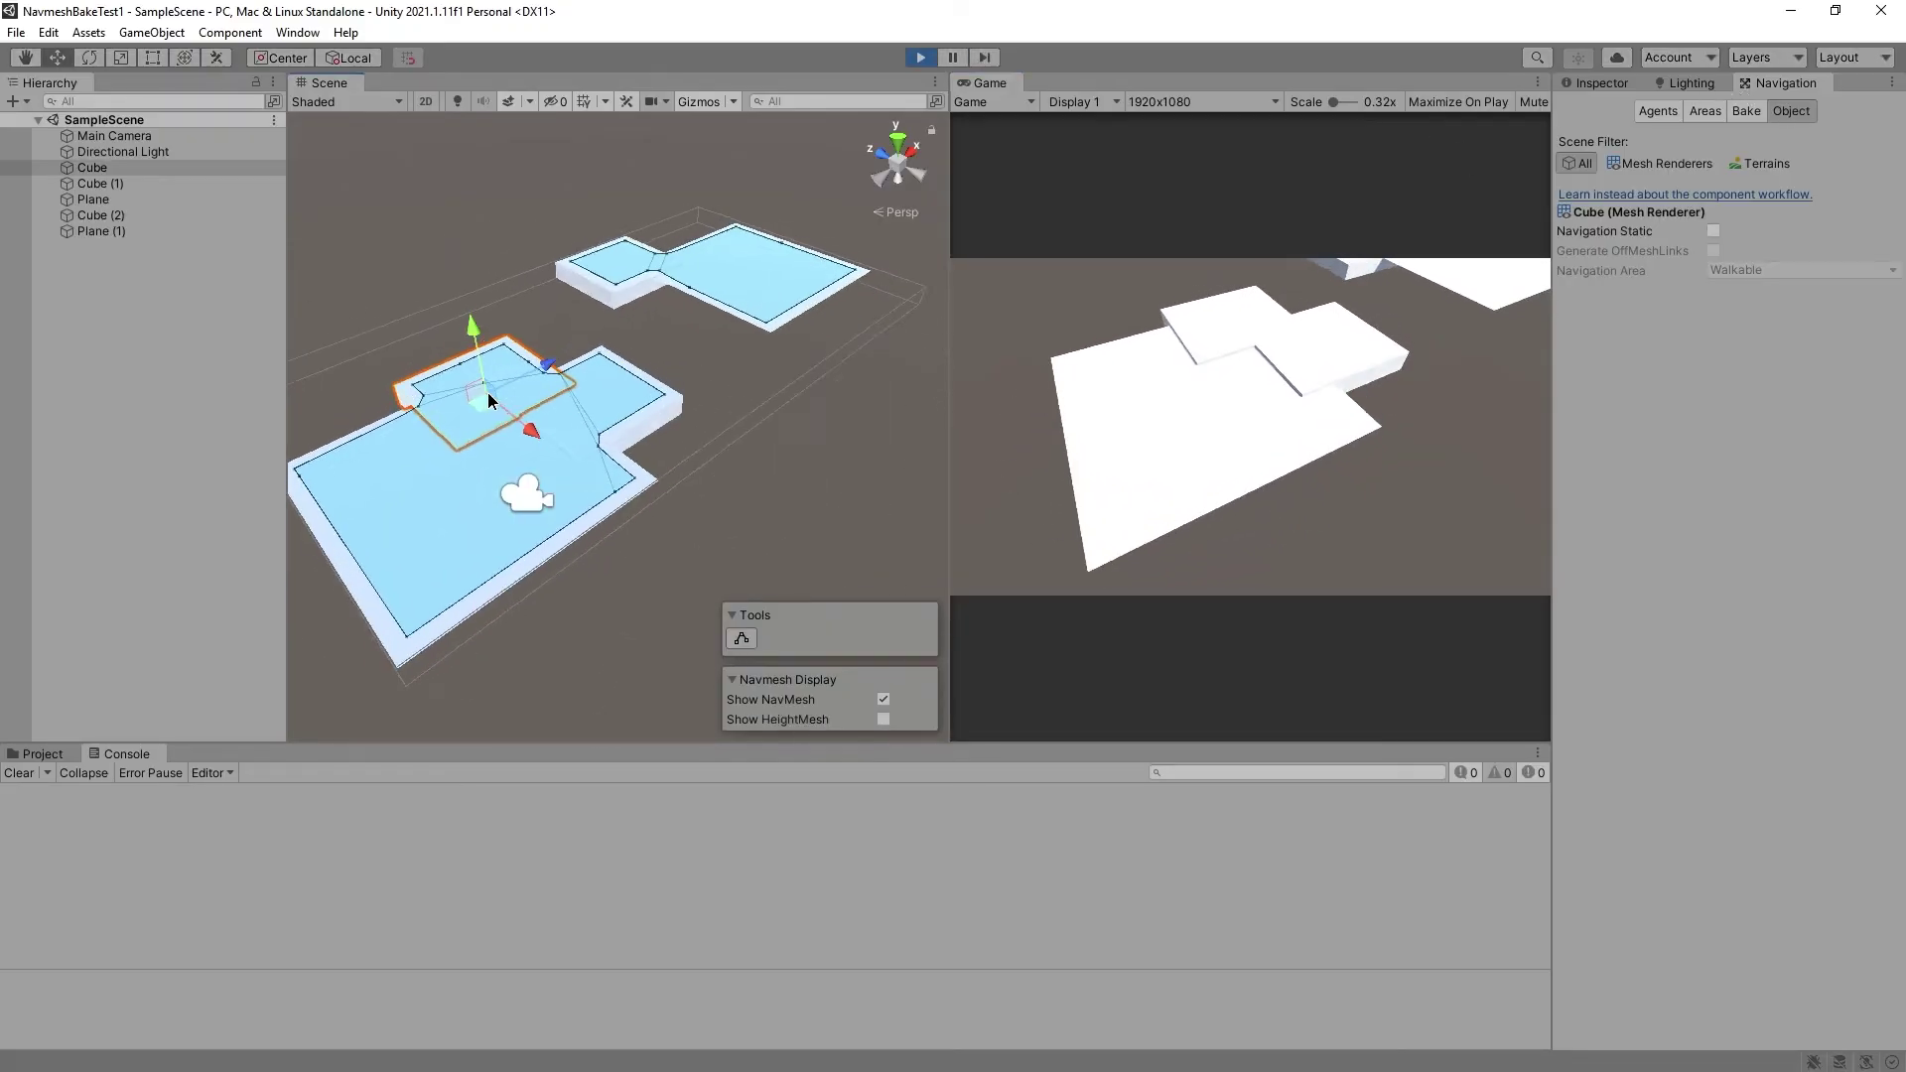
key(ctrl+3)
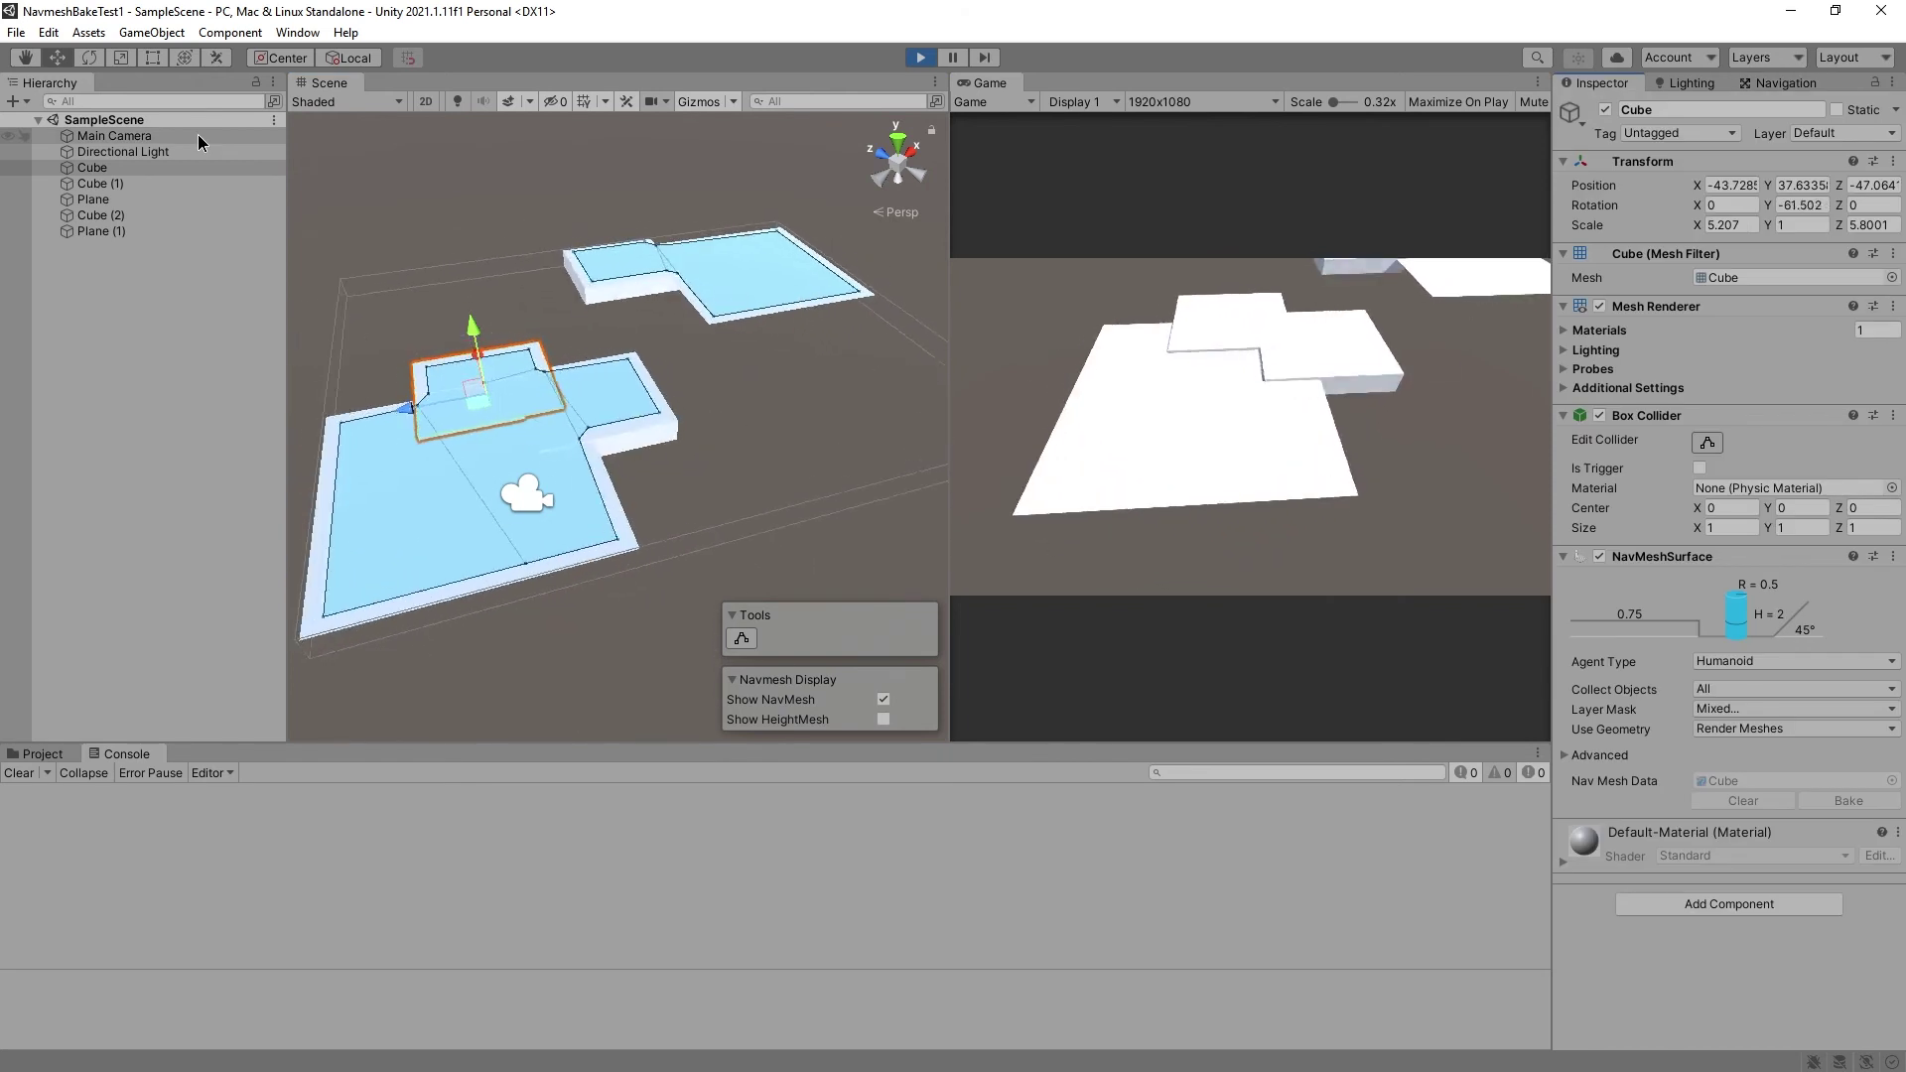
click(198, 135)
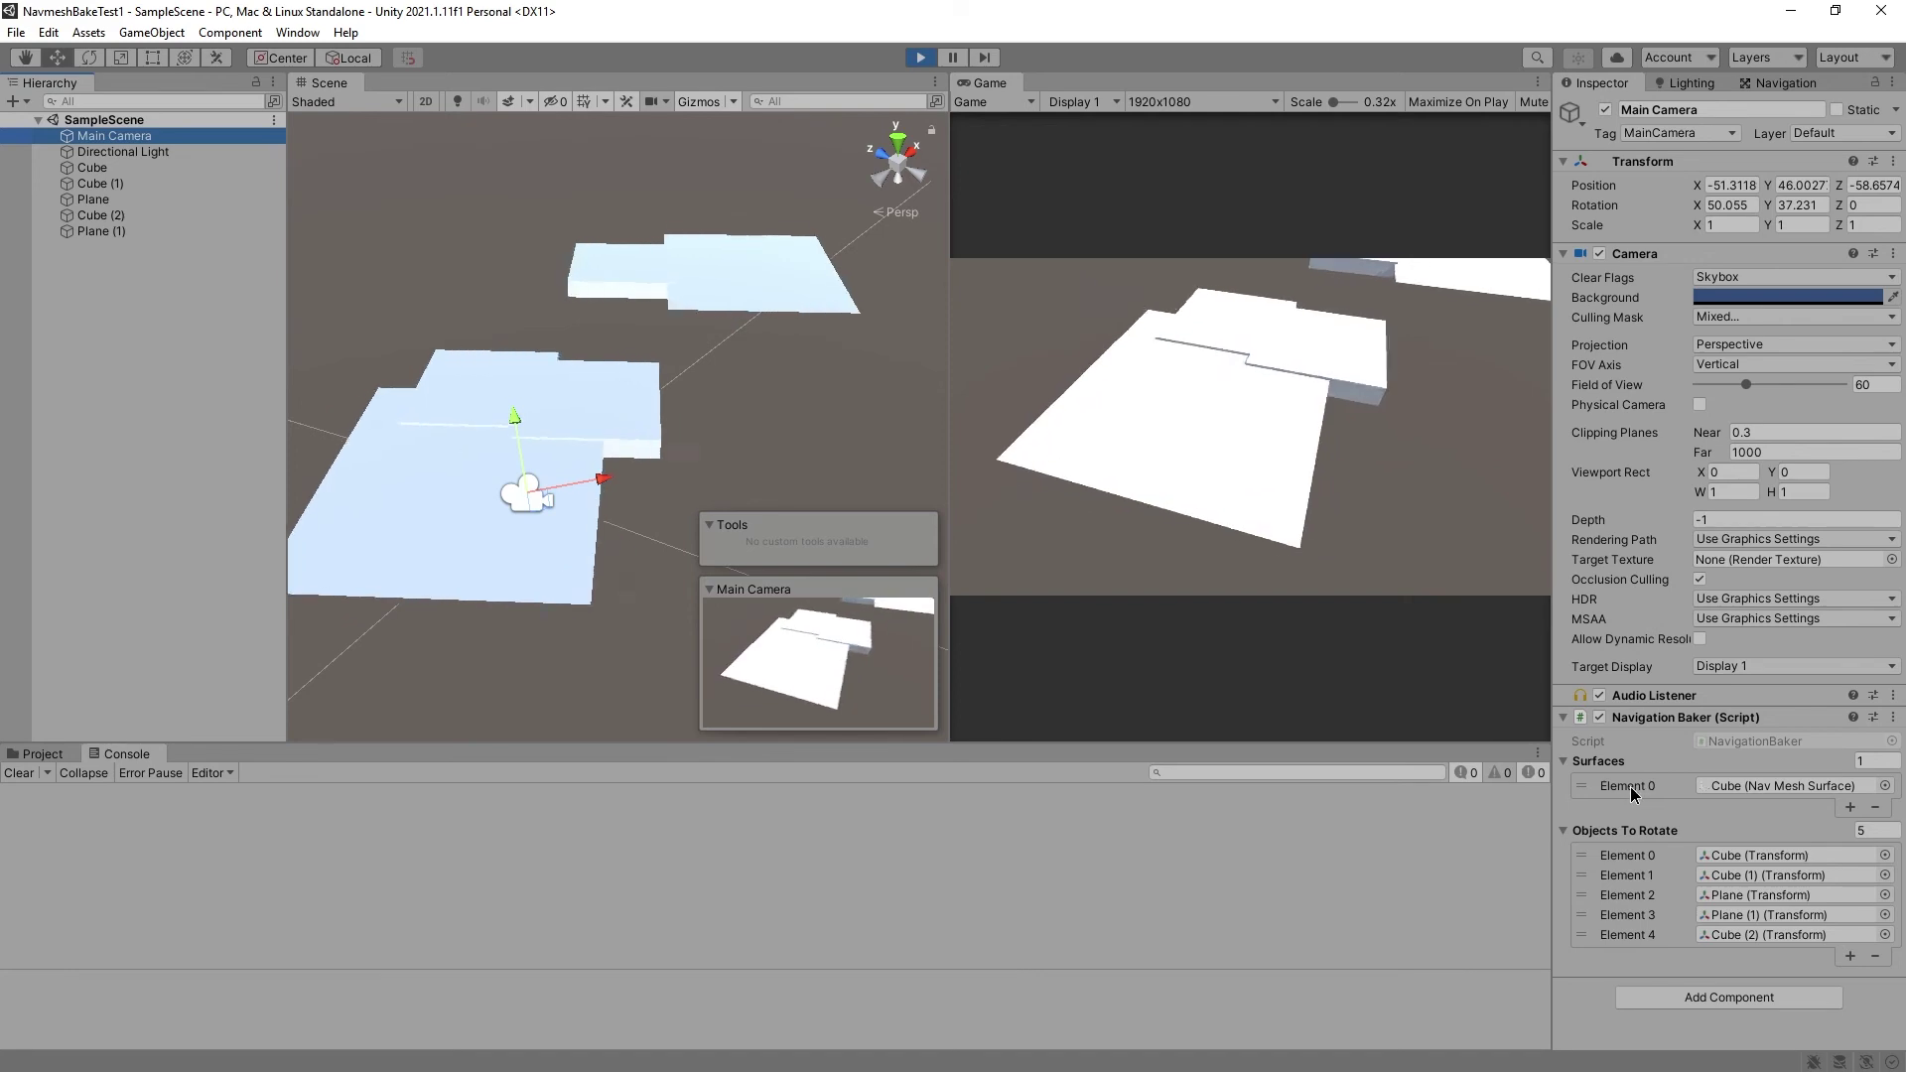
key(alt+Tab)
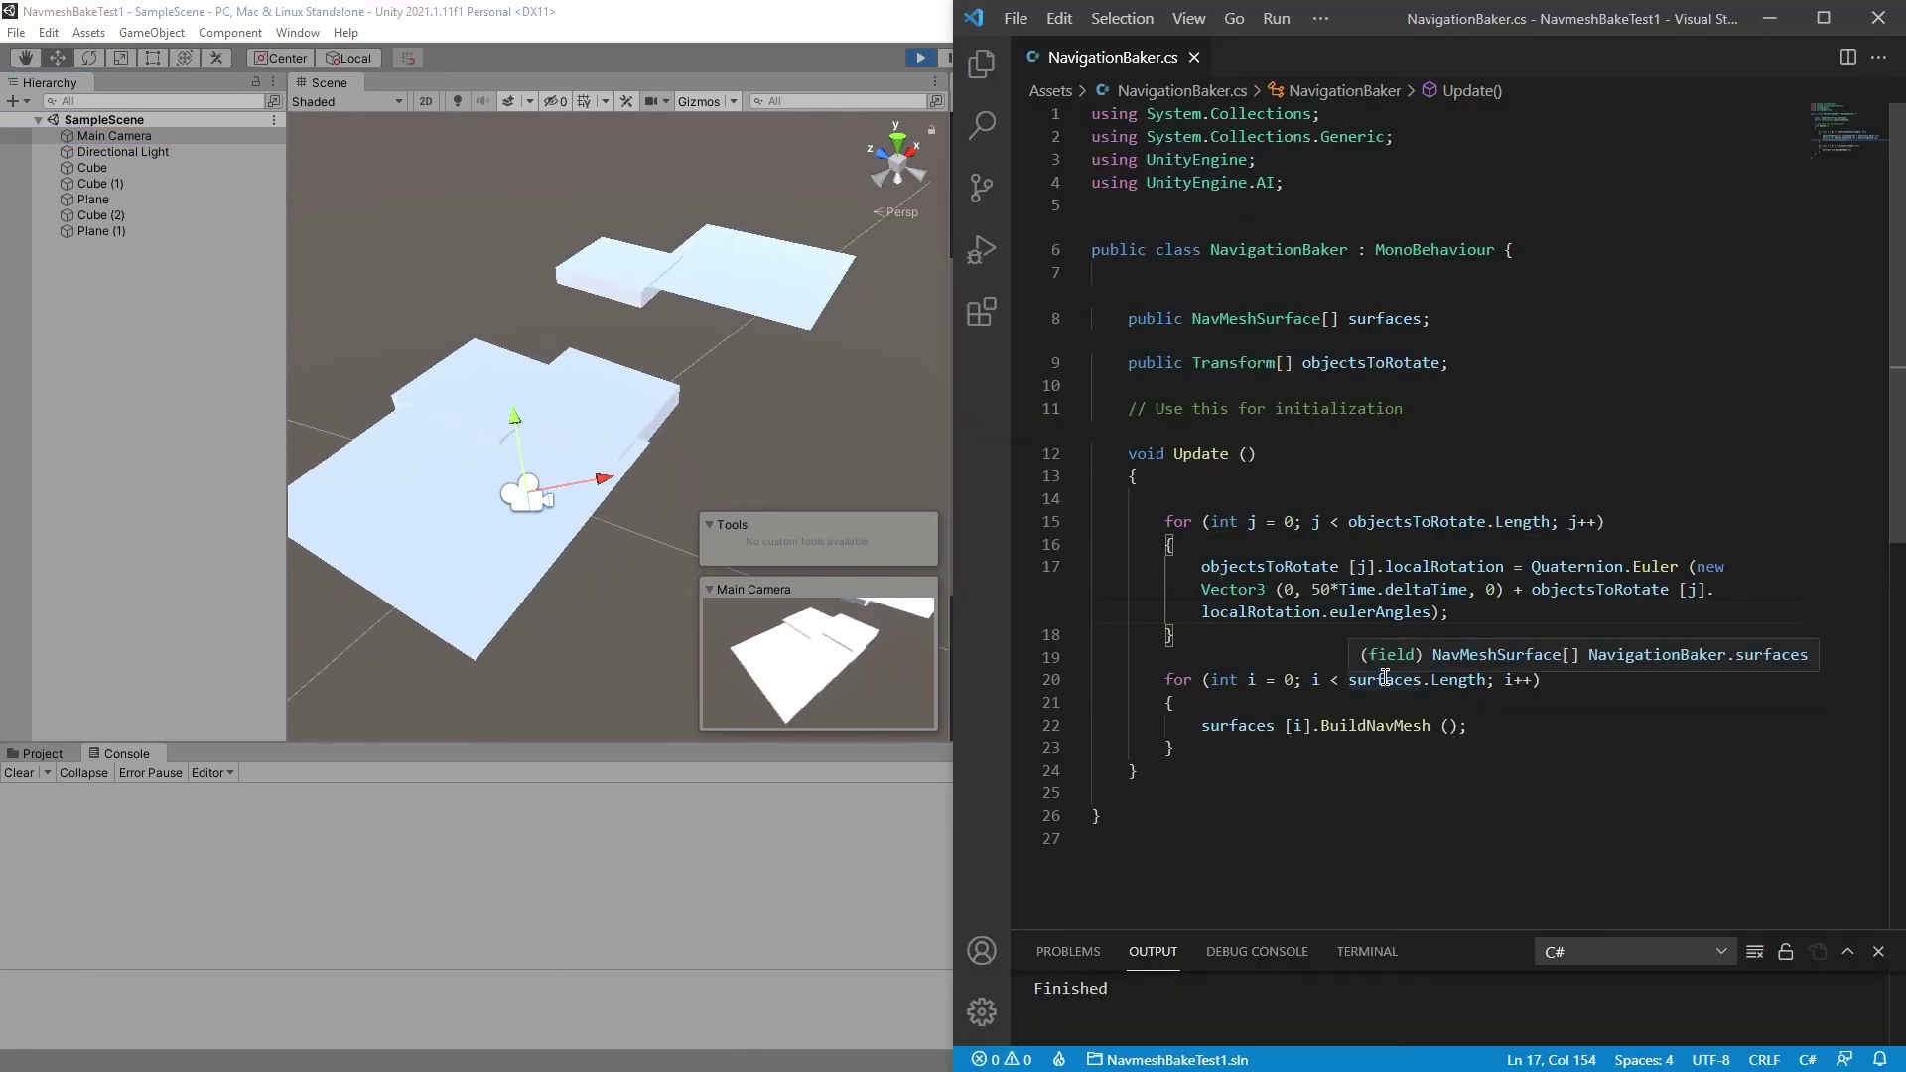
click(1382, 317)
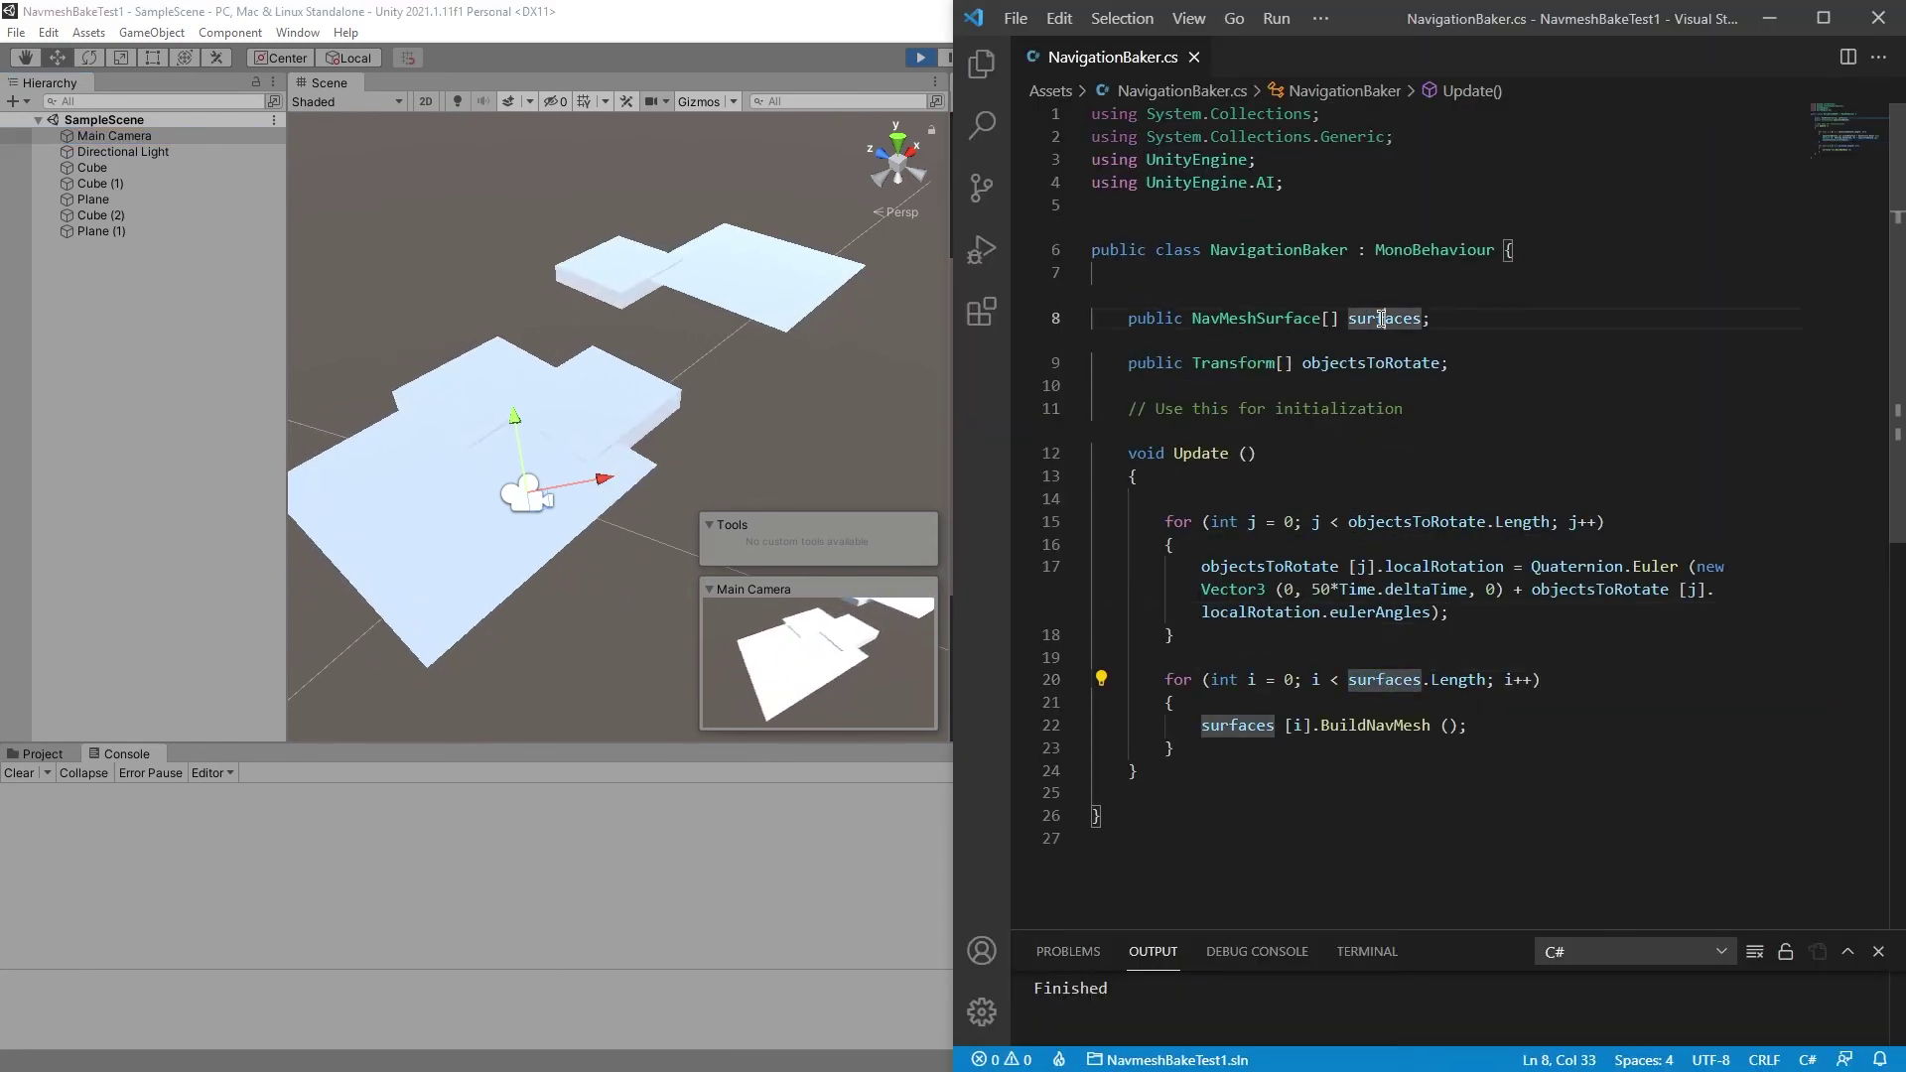
click(1291, 318)
Duplicate Plane (1) into Plane (2) and move the copy off to the right
click(98, 233)
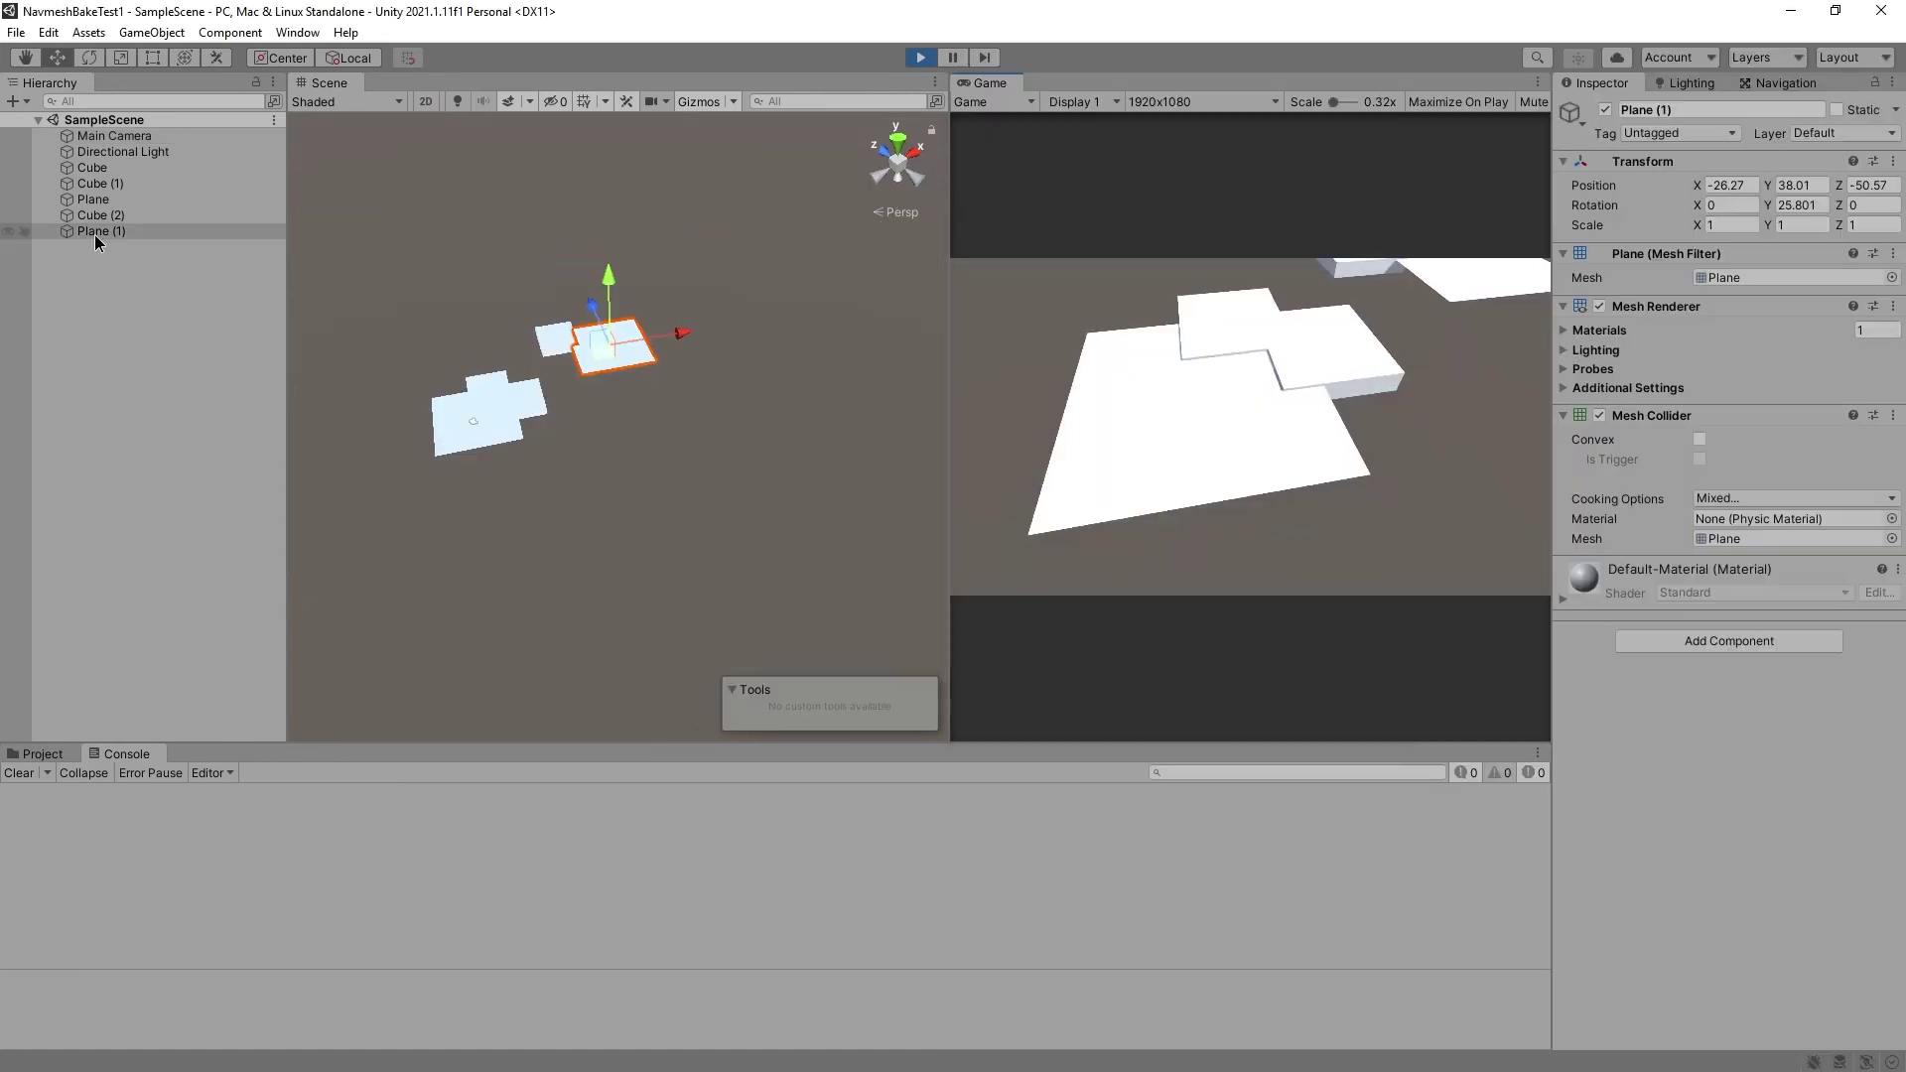
click(1764, 85)
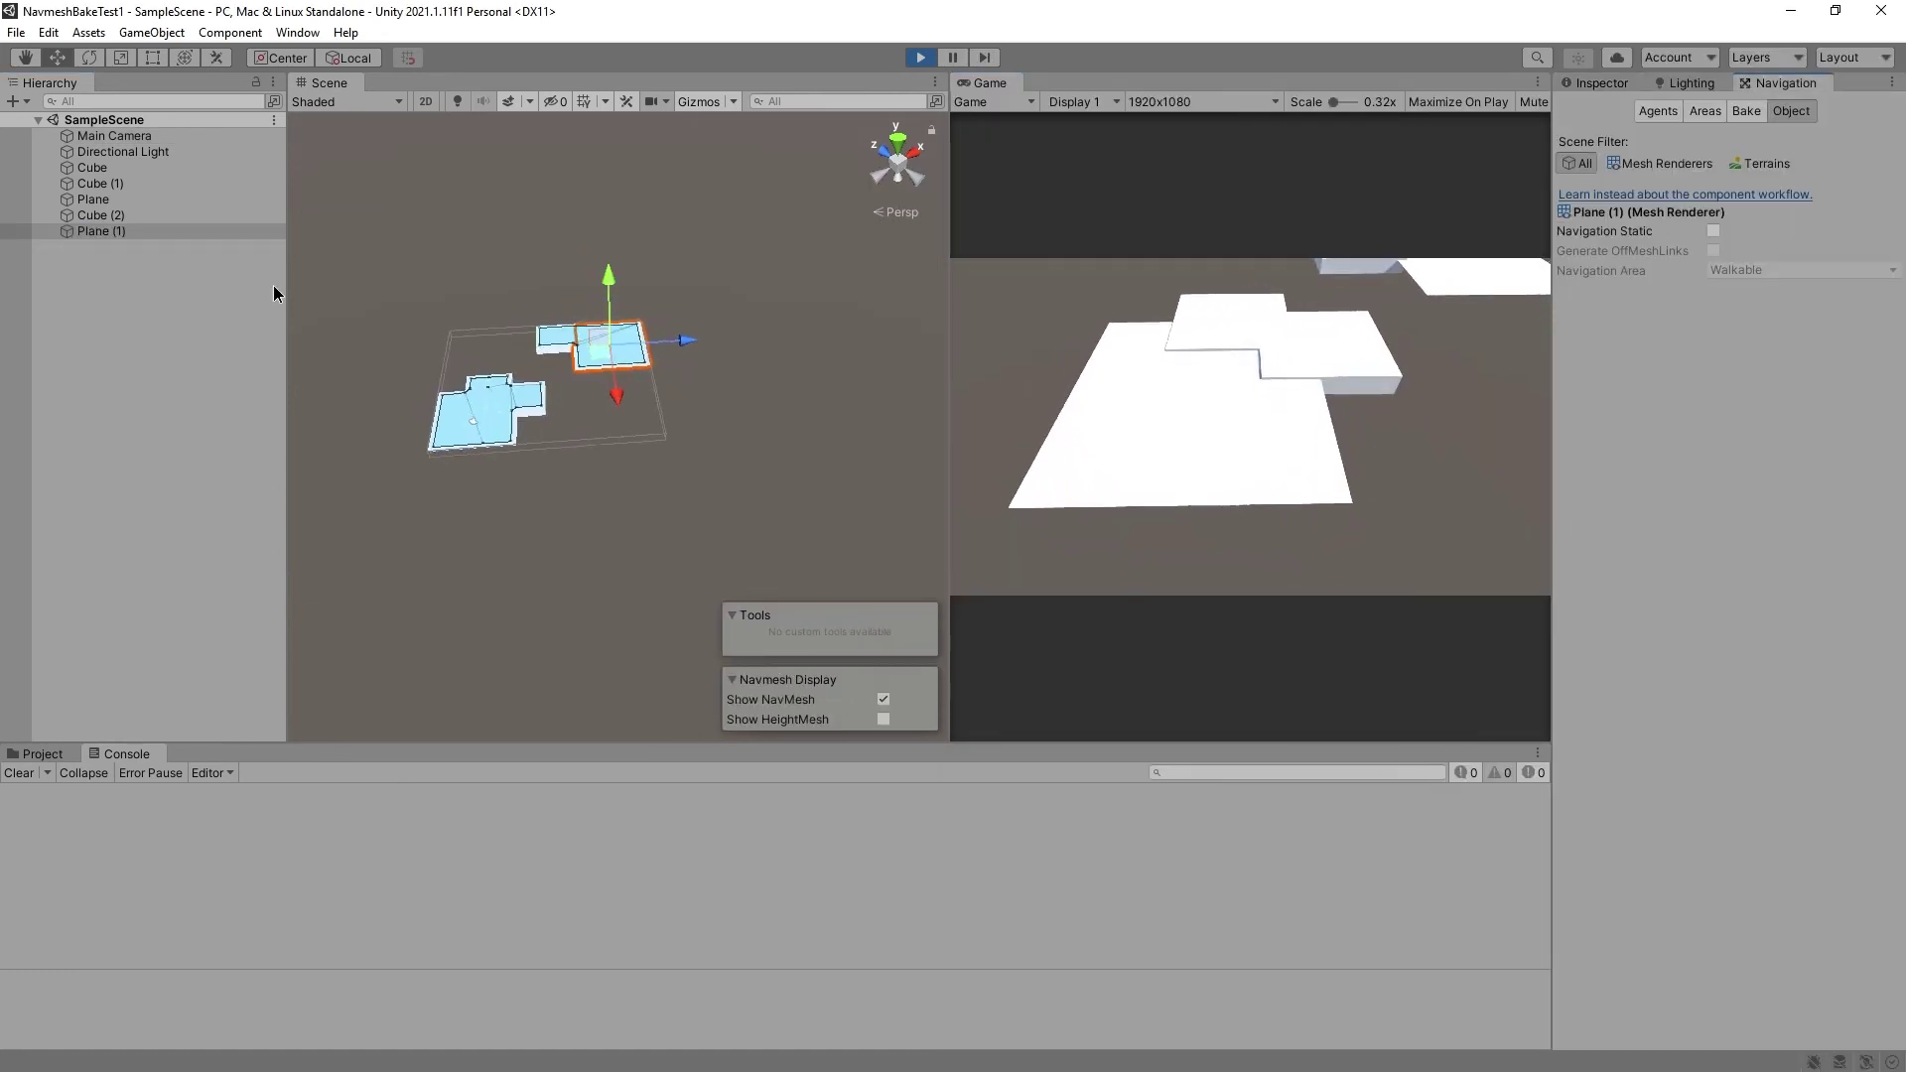
click(104, 231)
key(ctrl+d)
drag(556, 343, 802, 218)
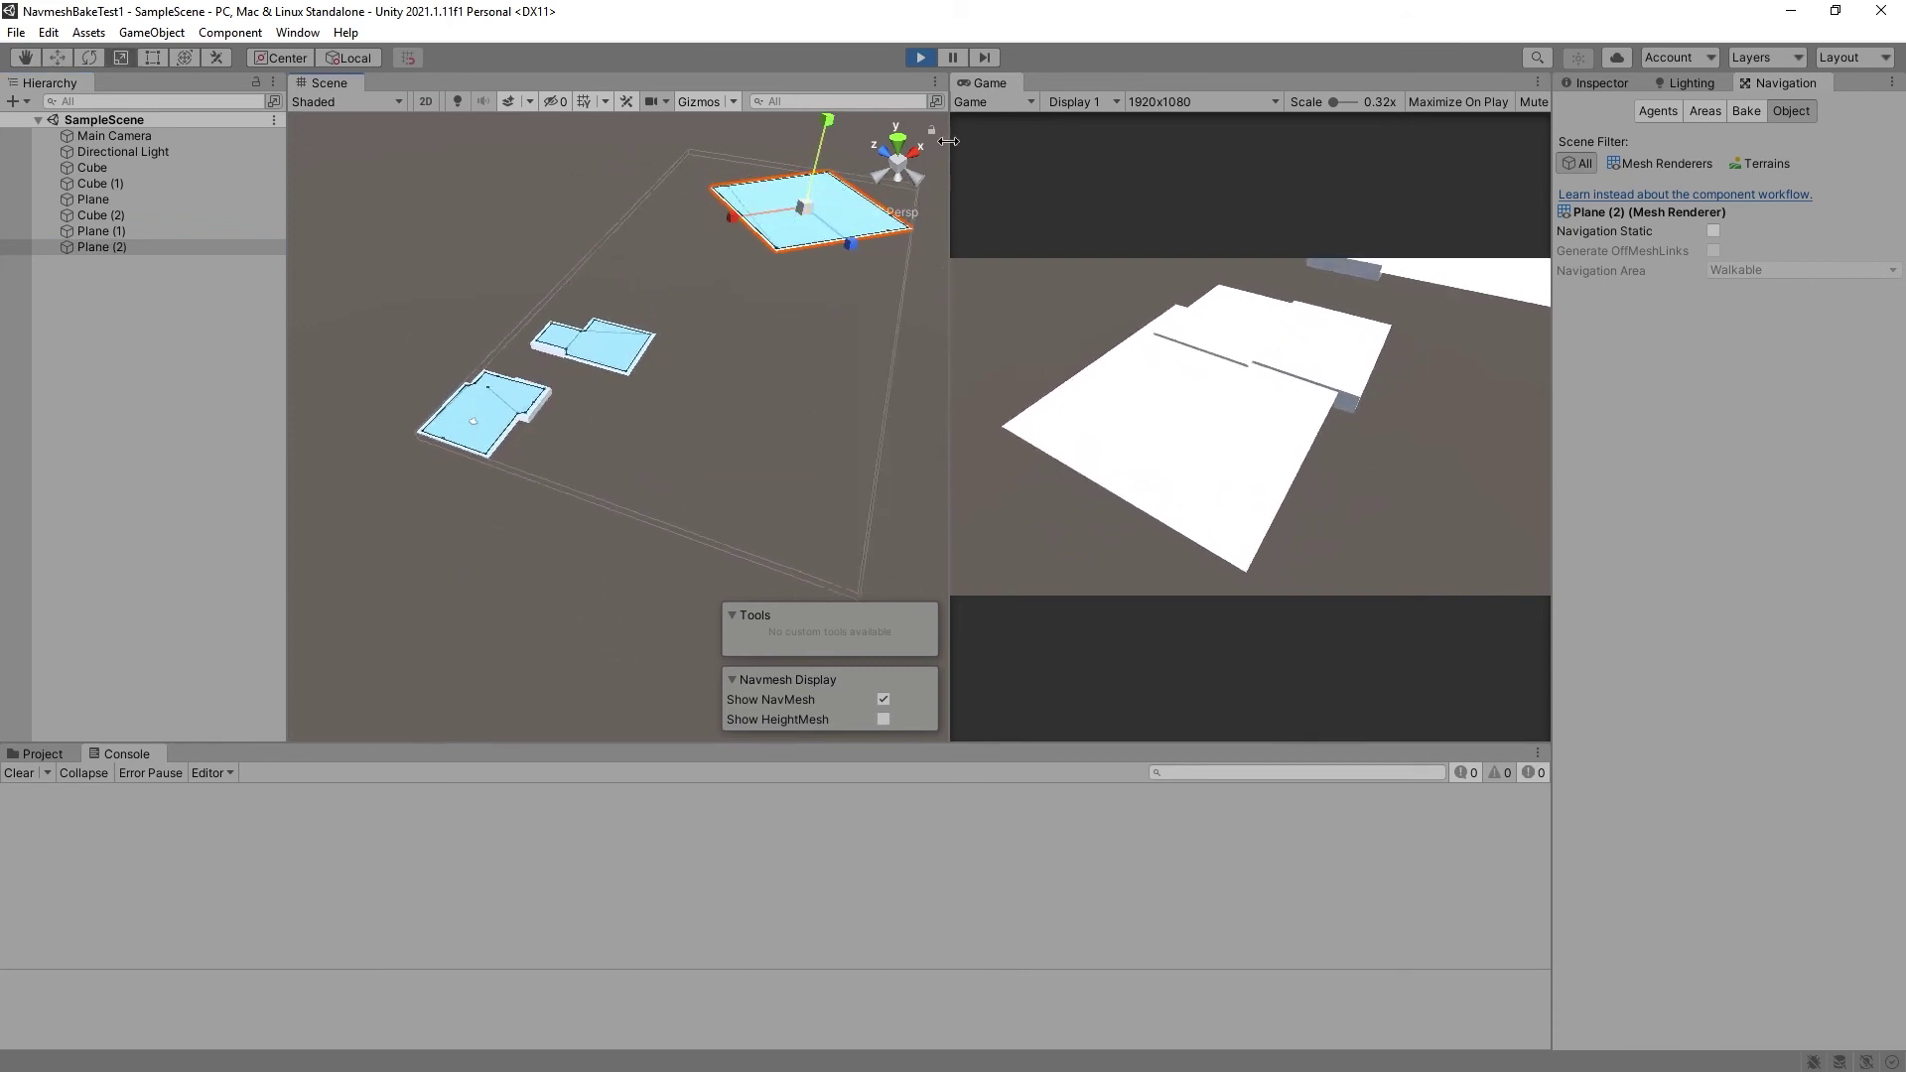
Tilt Plane (2) steeply on its rotation ring, then select the Cube platform
key(e)
drag(787, 242, 658, 222)
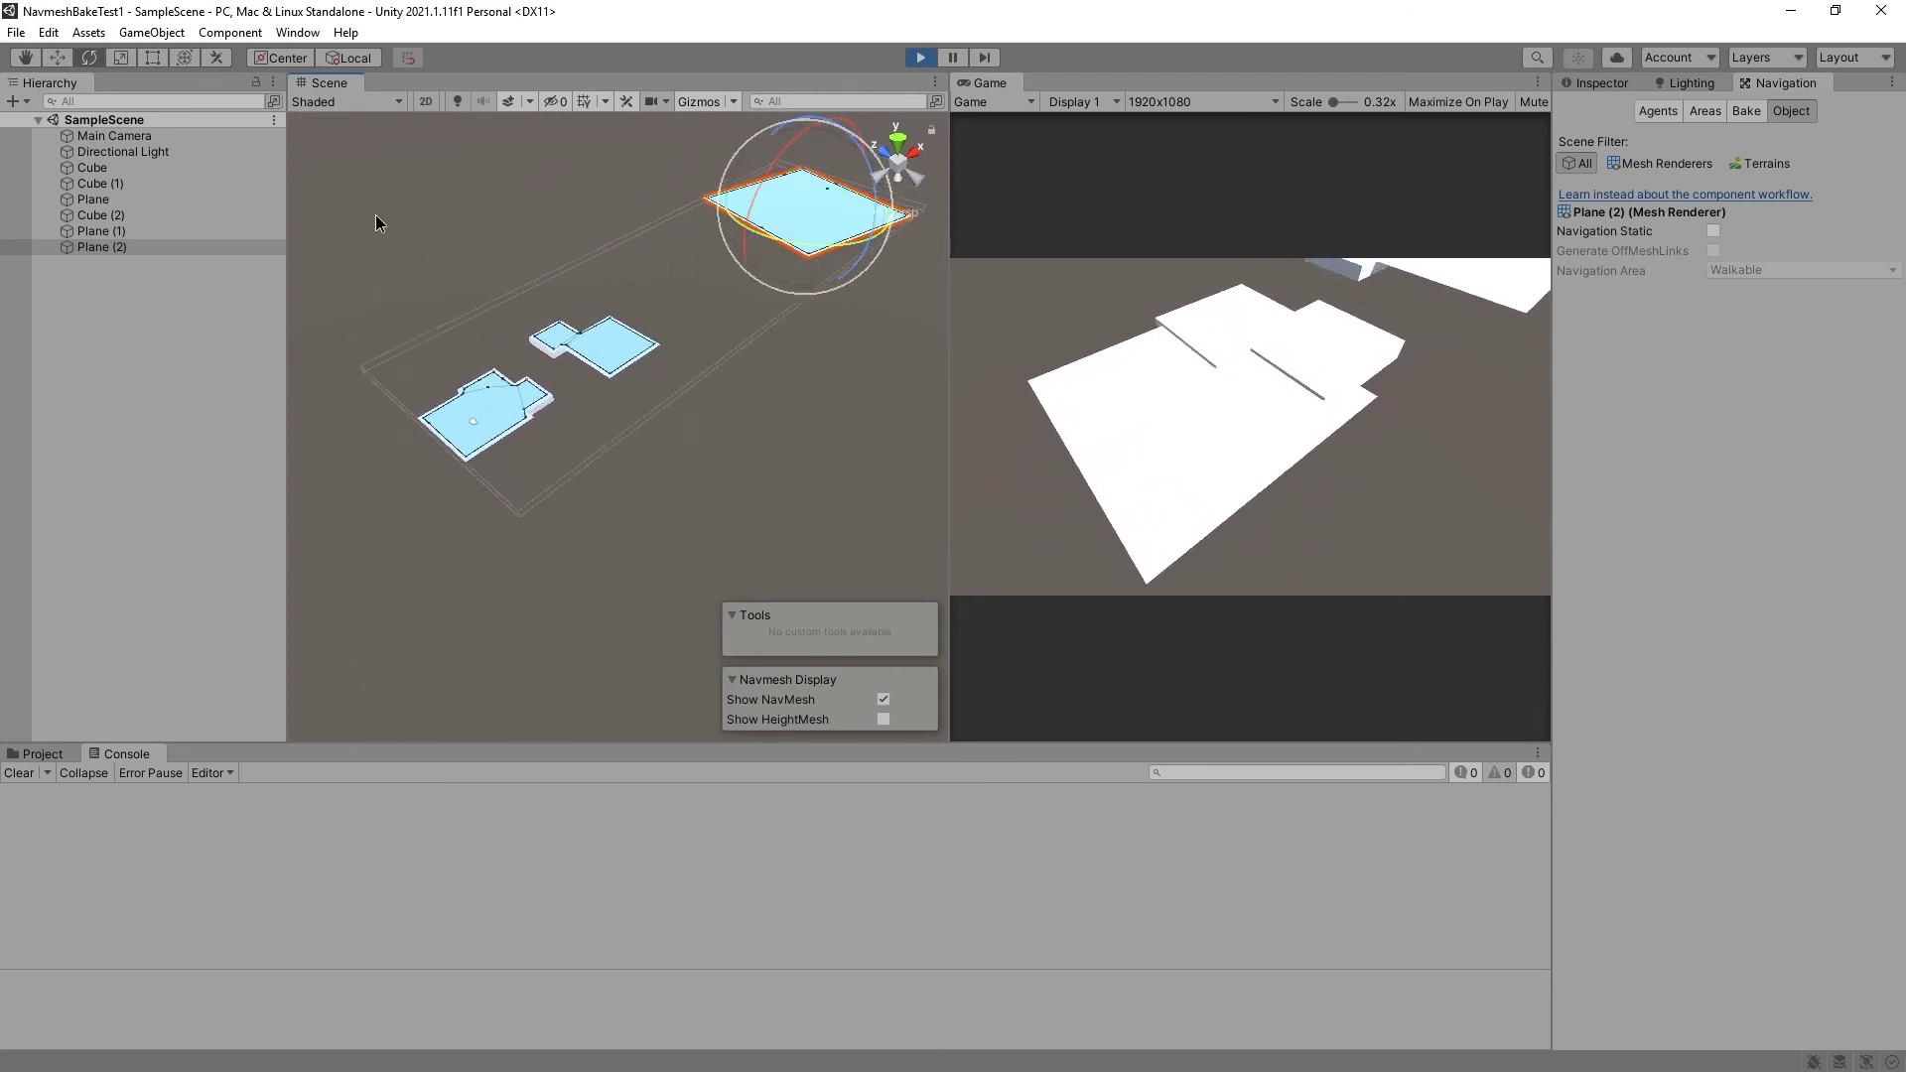
drag(760, 185, 743, 218)
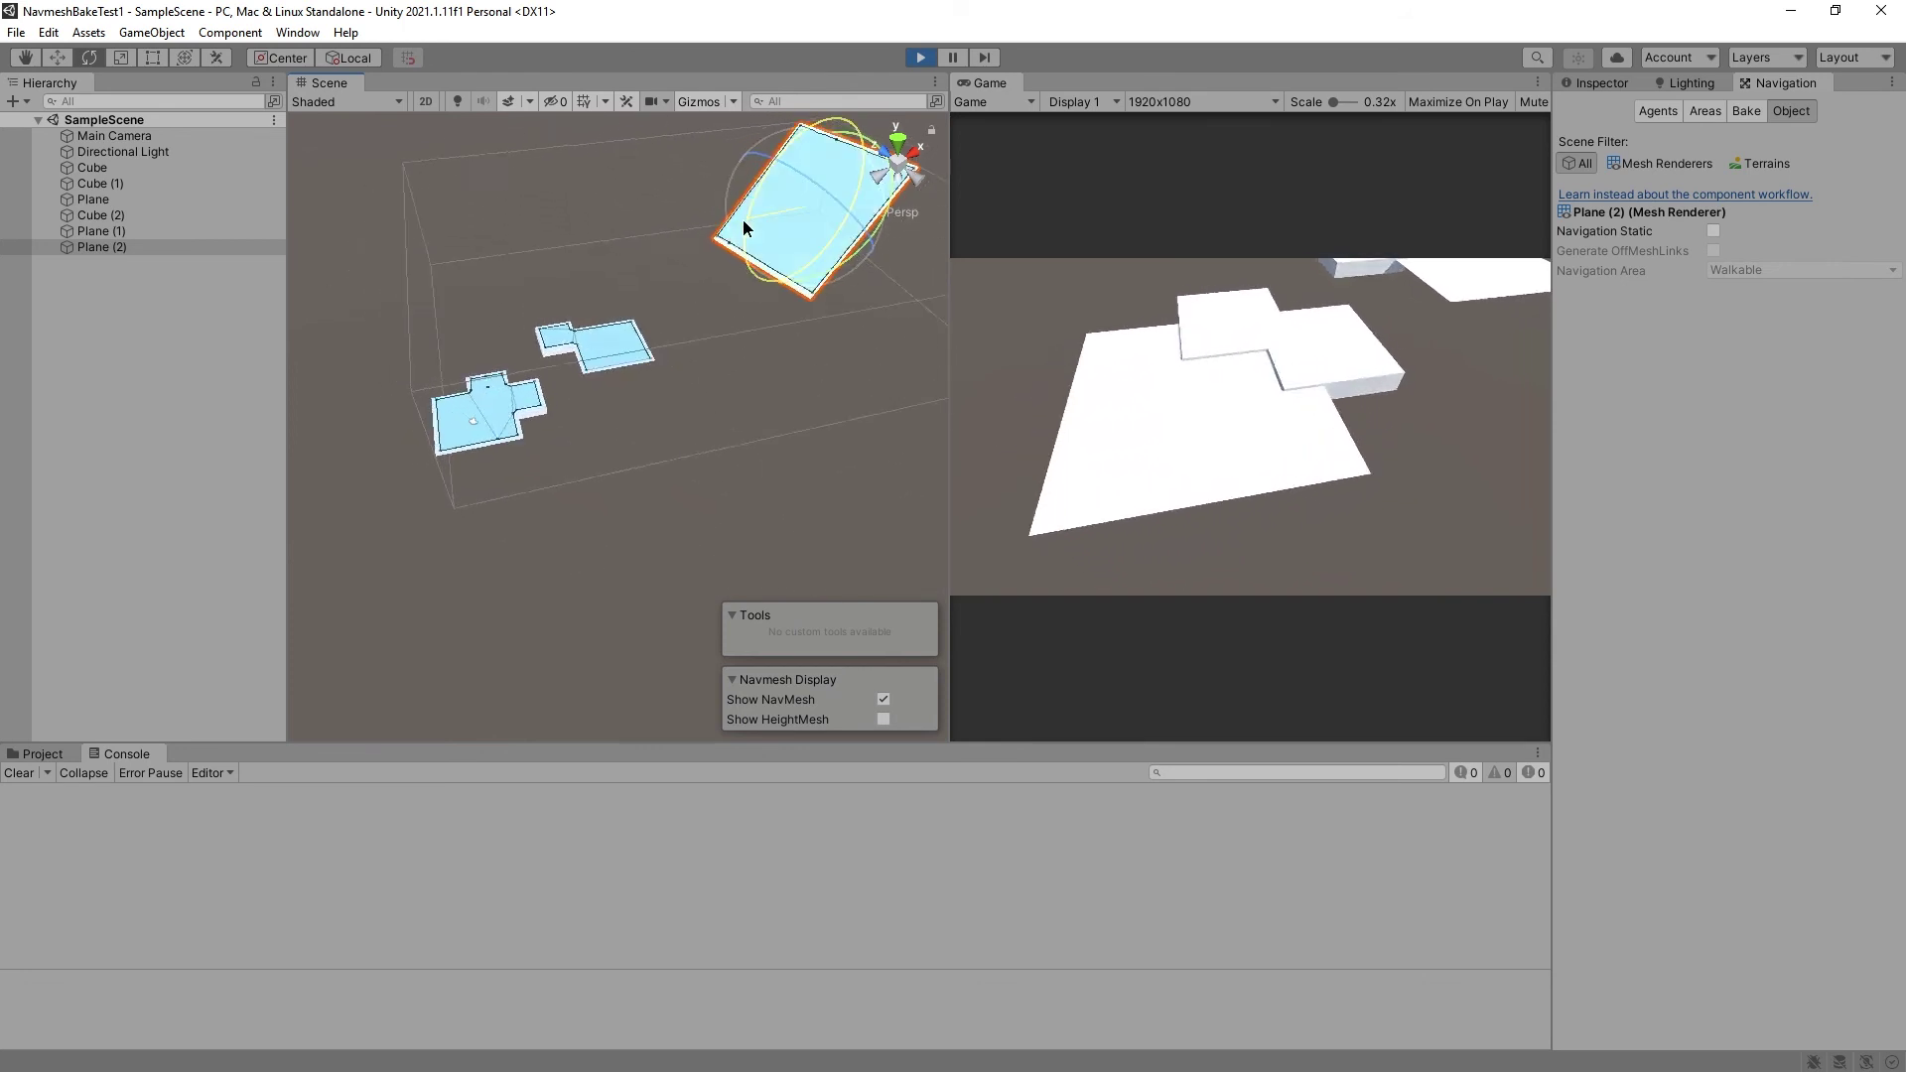
click(490, 385)
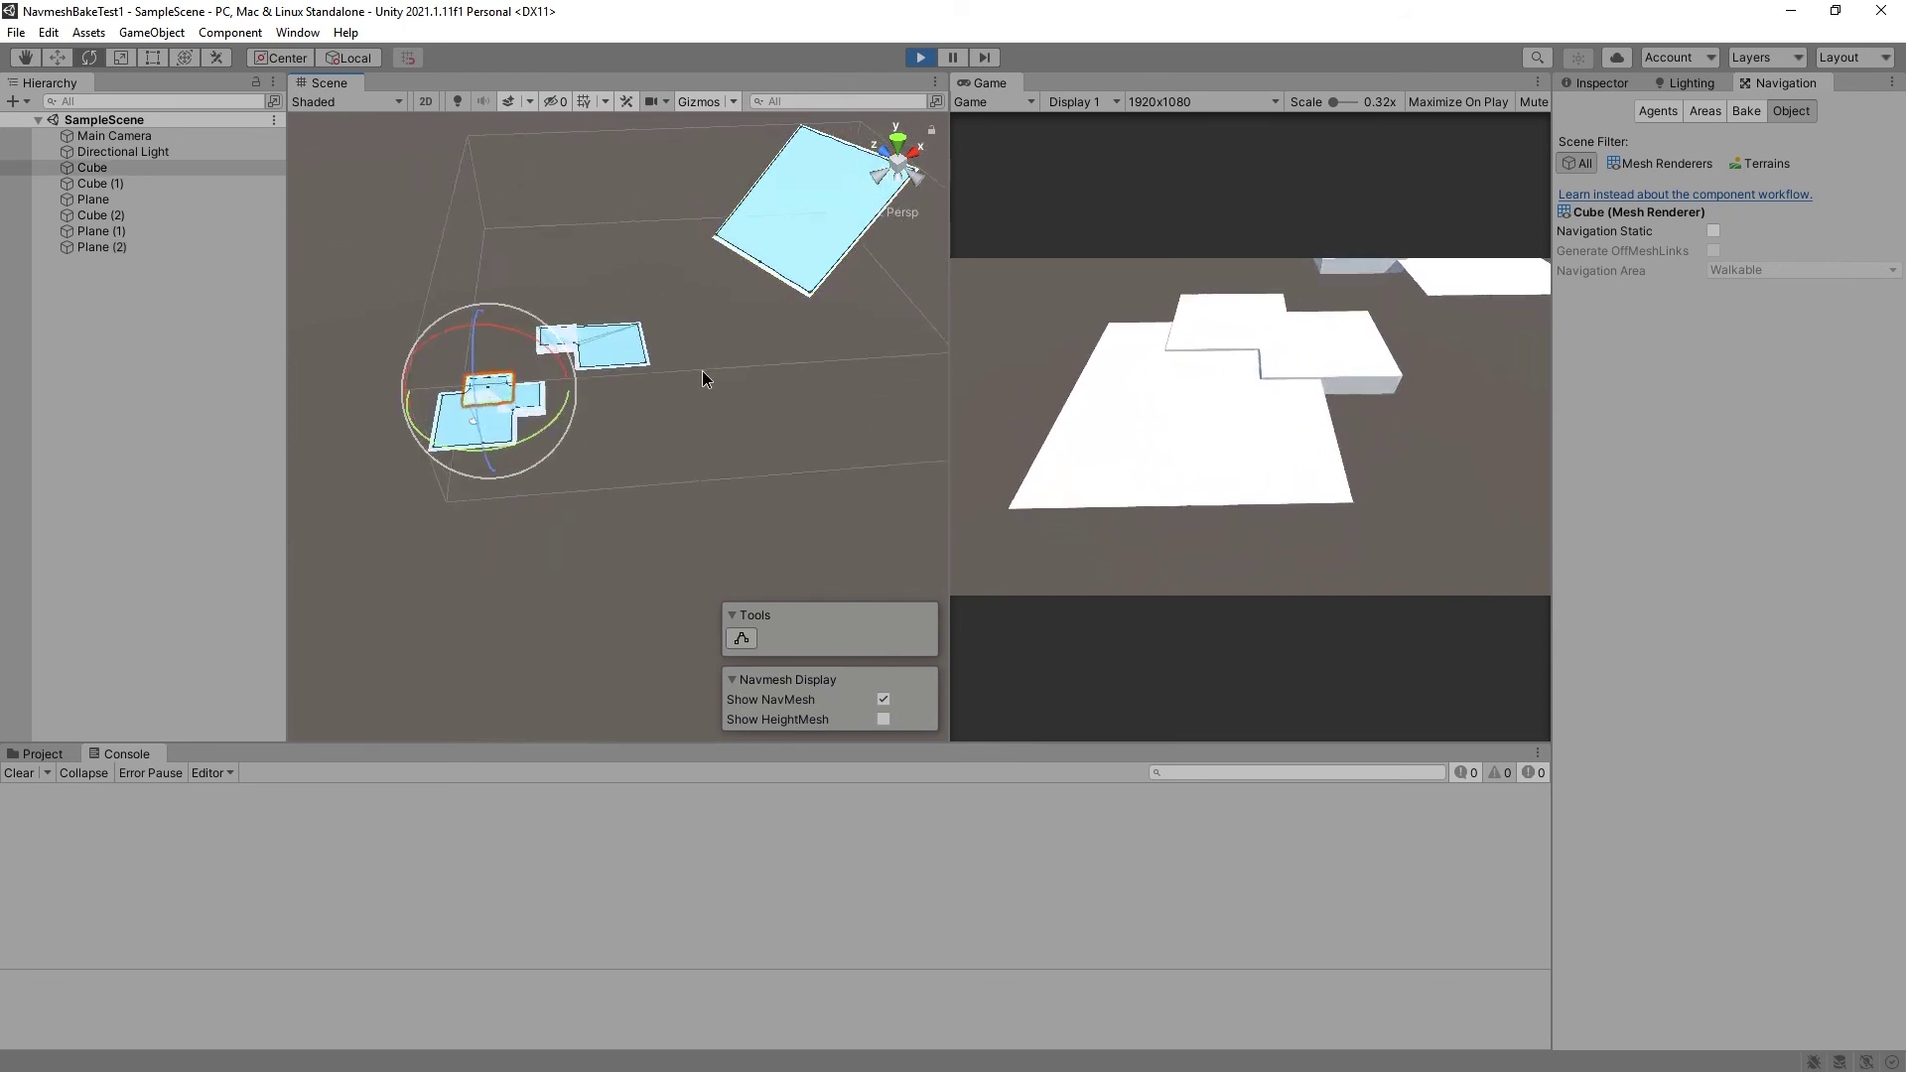
click(1601, 83)
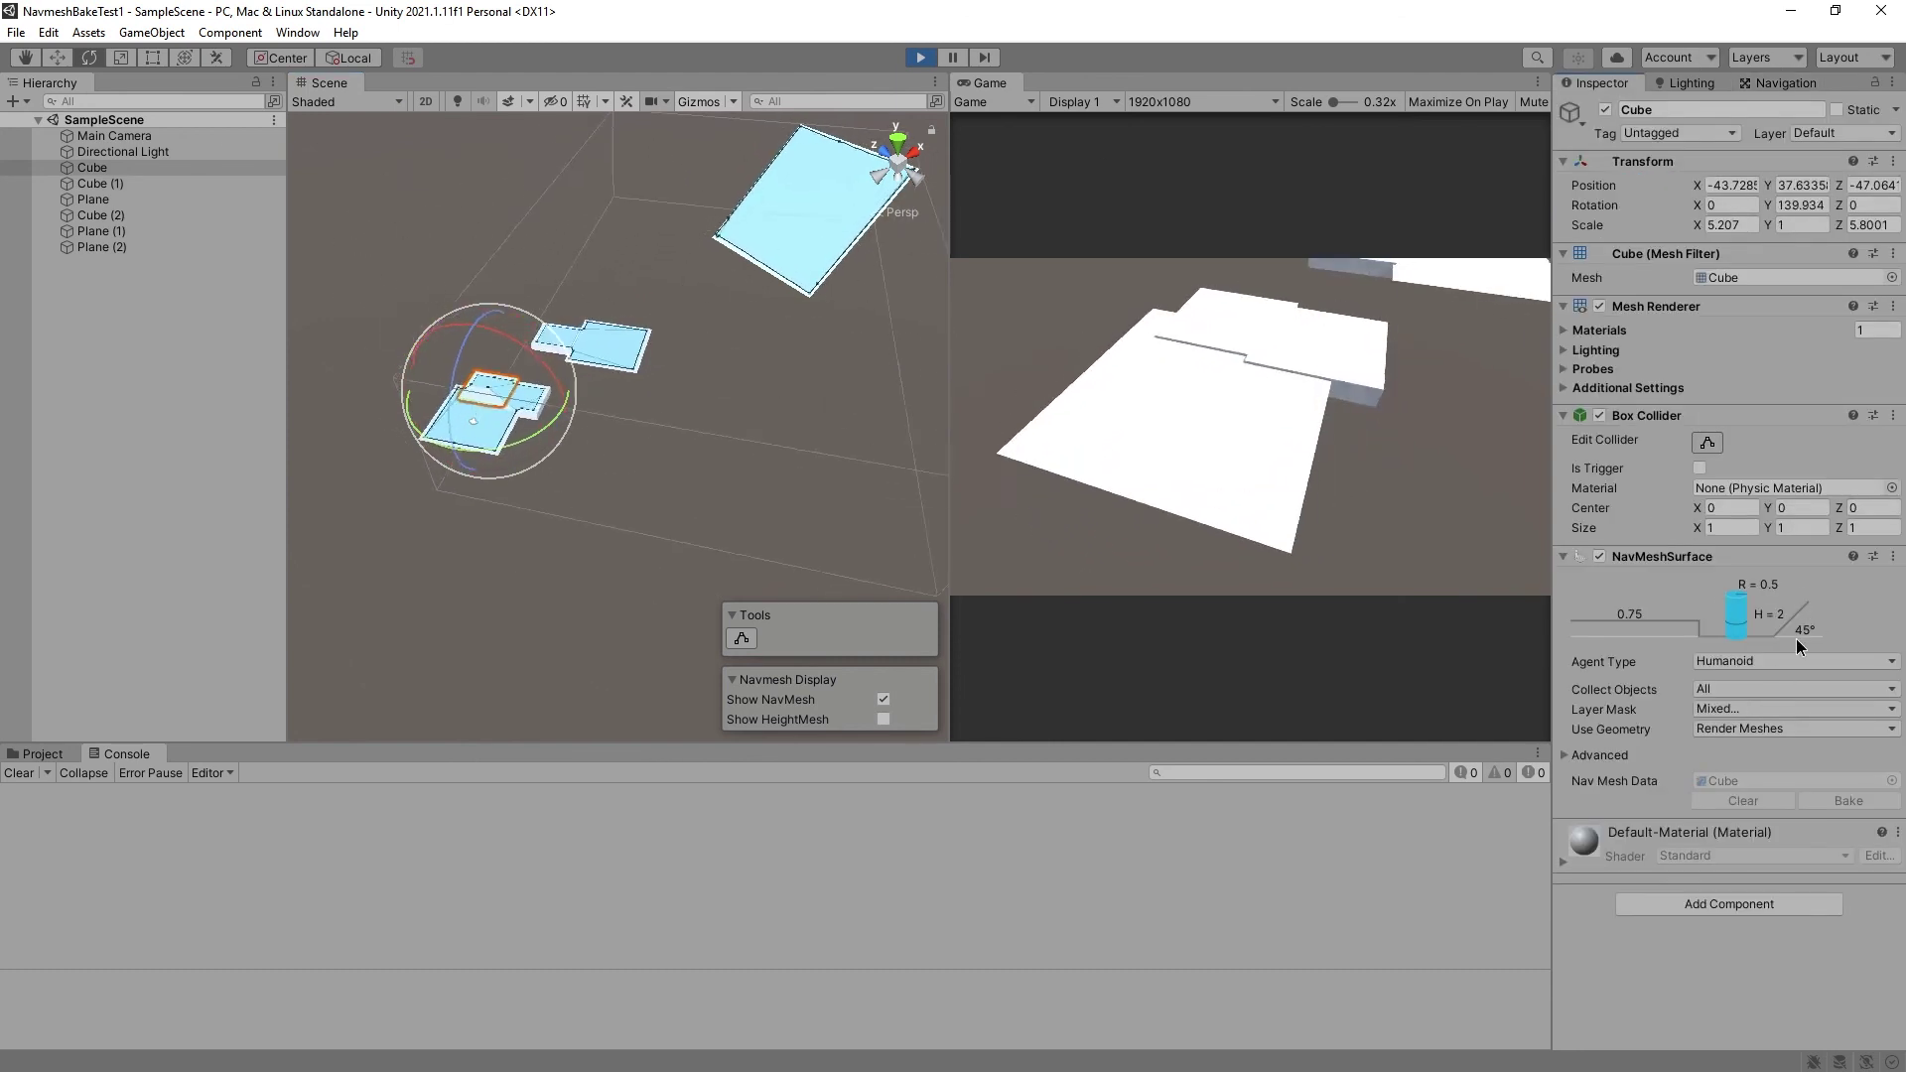
In the Humanoid agent settings, lower Max Slope from 45 to 14.8
click(1567, 757)
click(1566, 757)
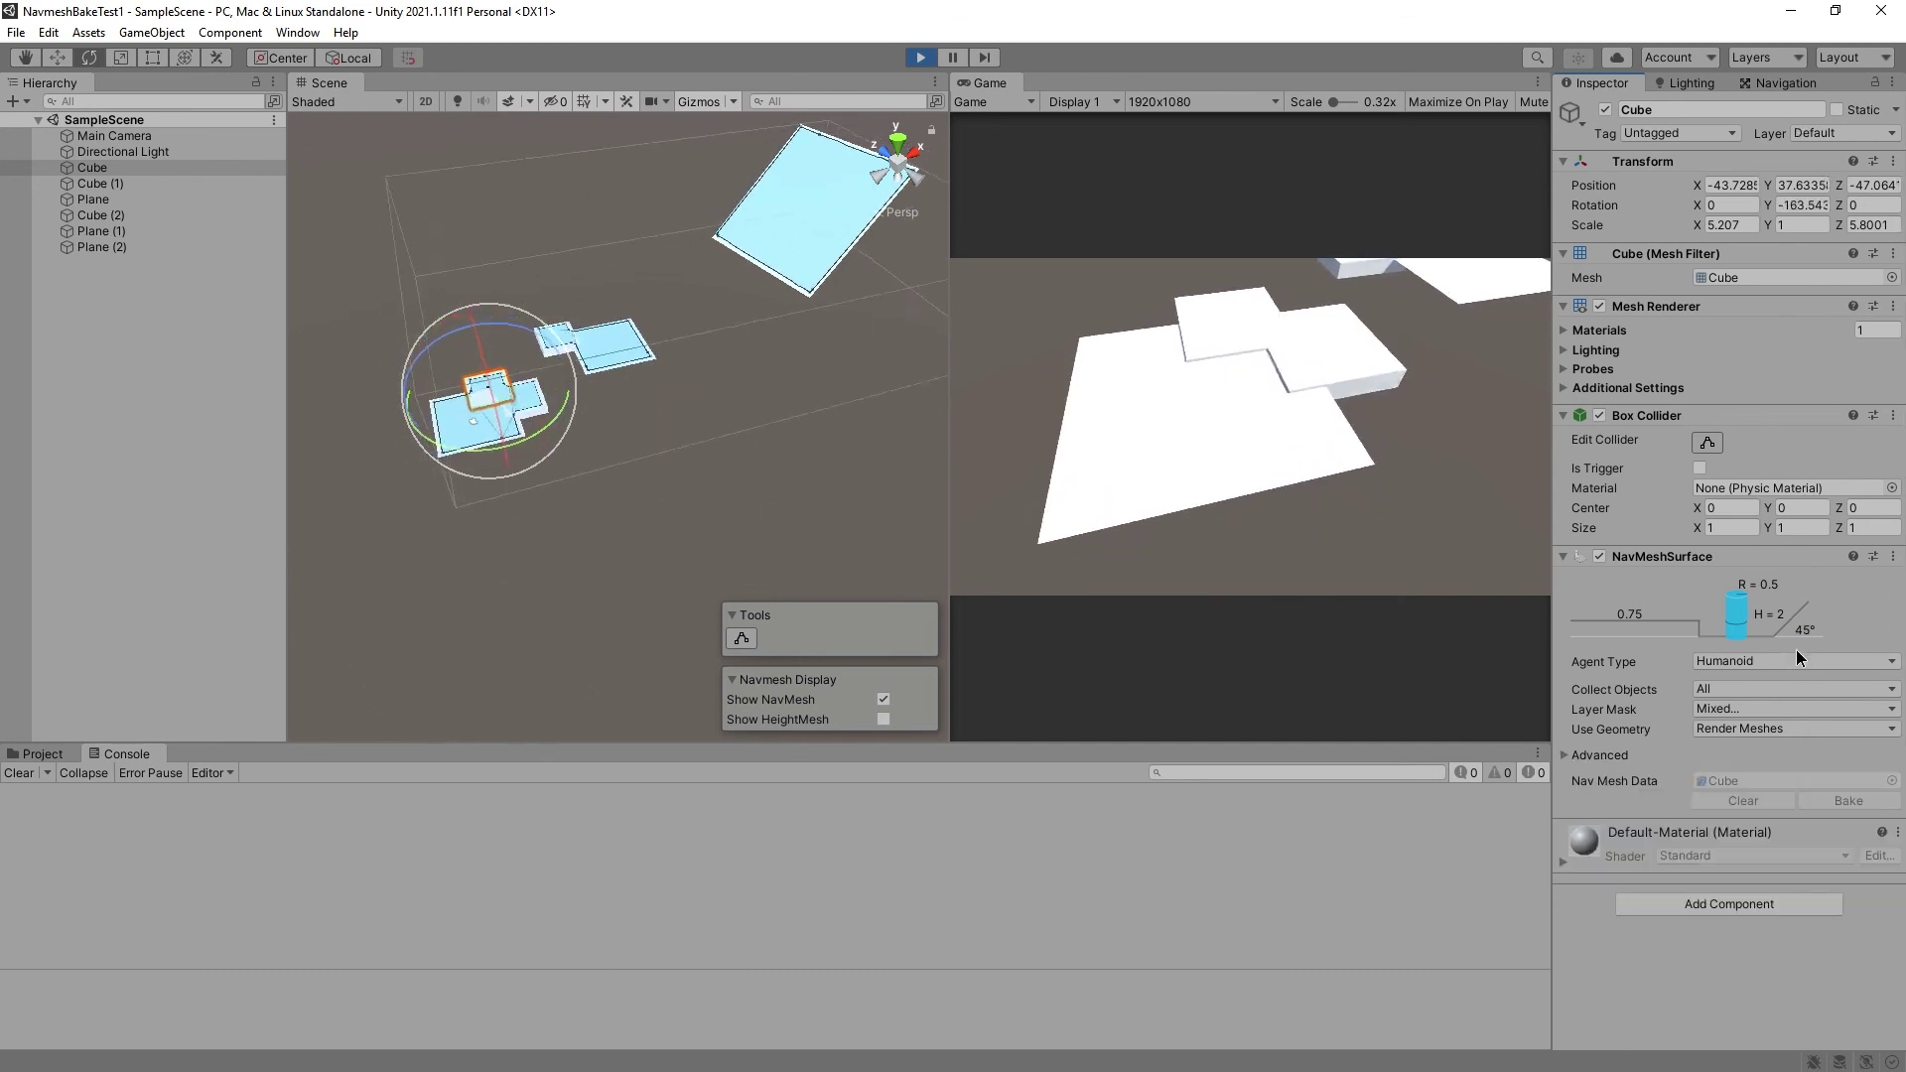
click(1775, 662)
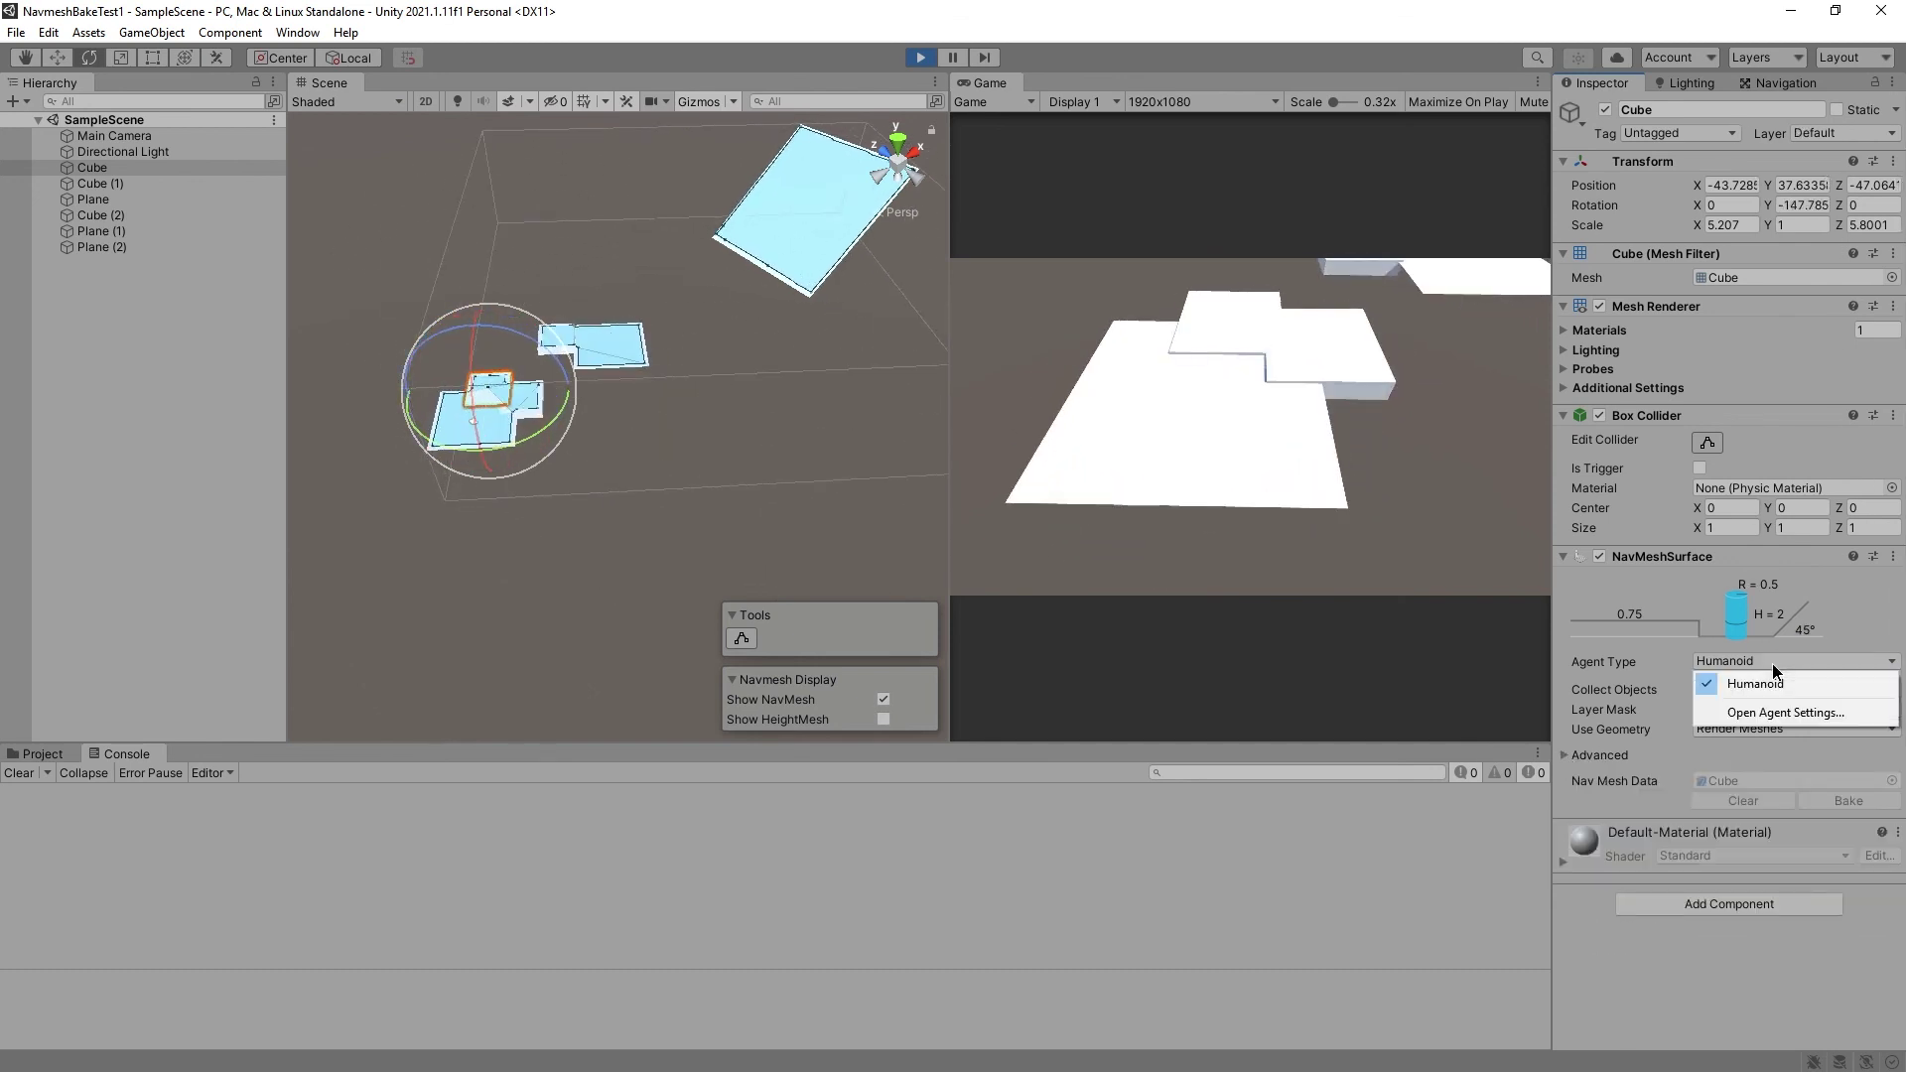
click(1763, 714)
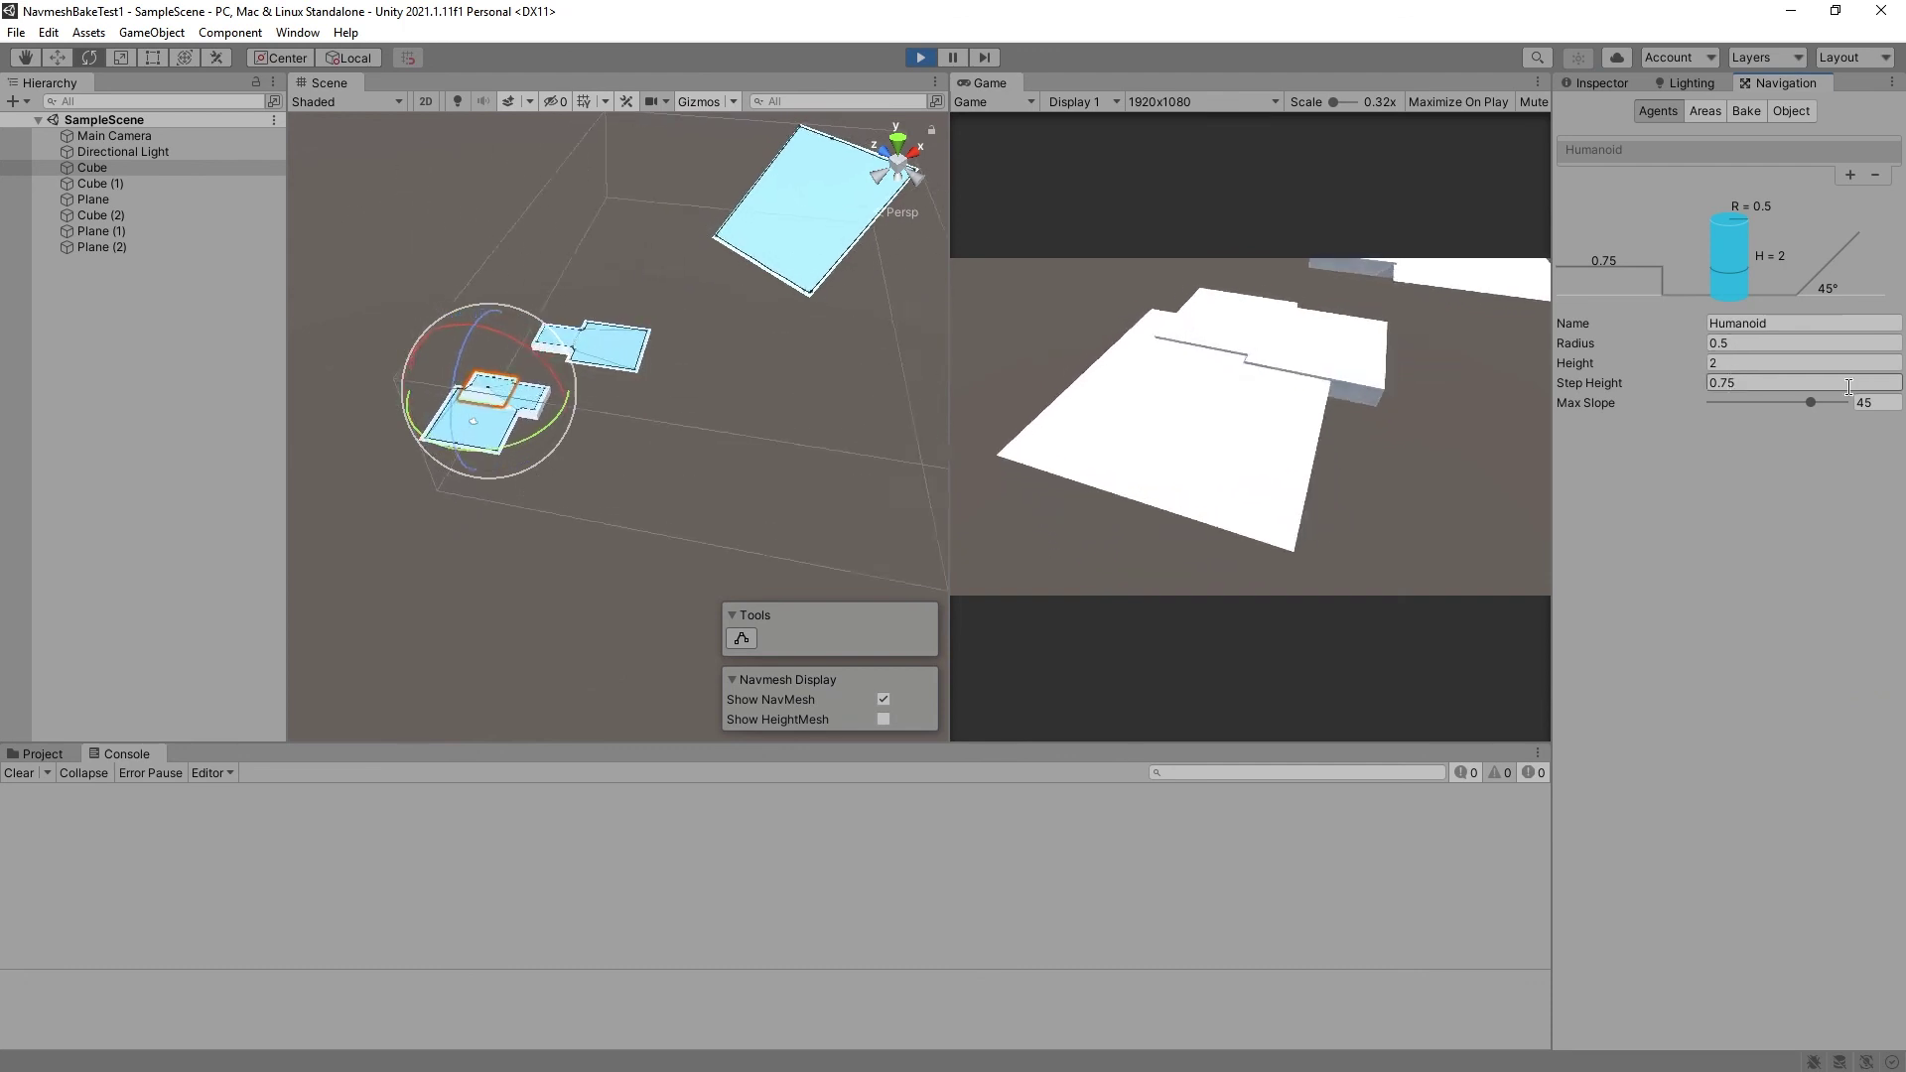
drag(1819, 410, 1741, 402)
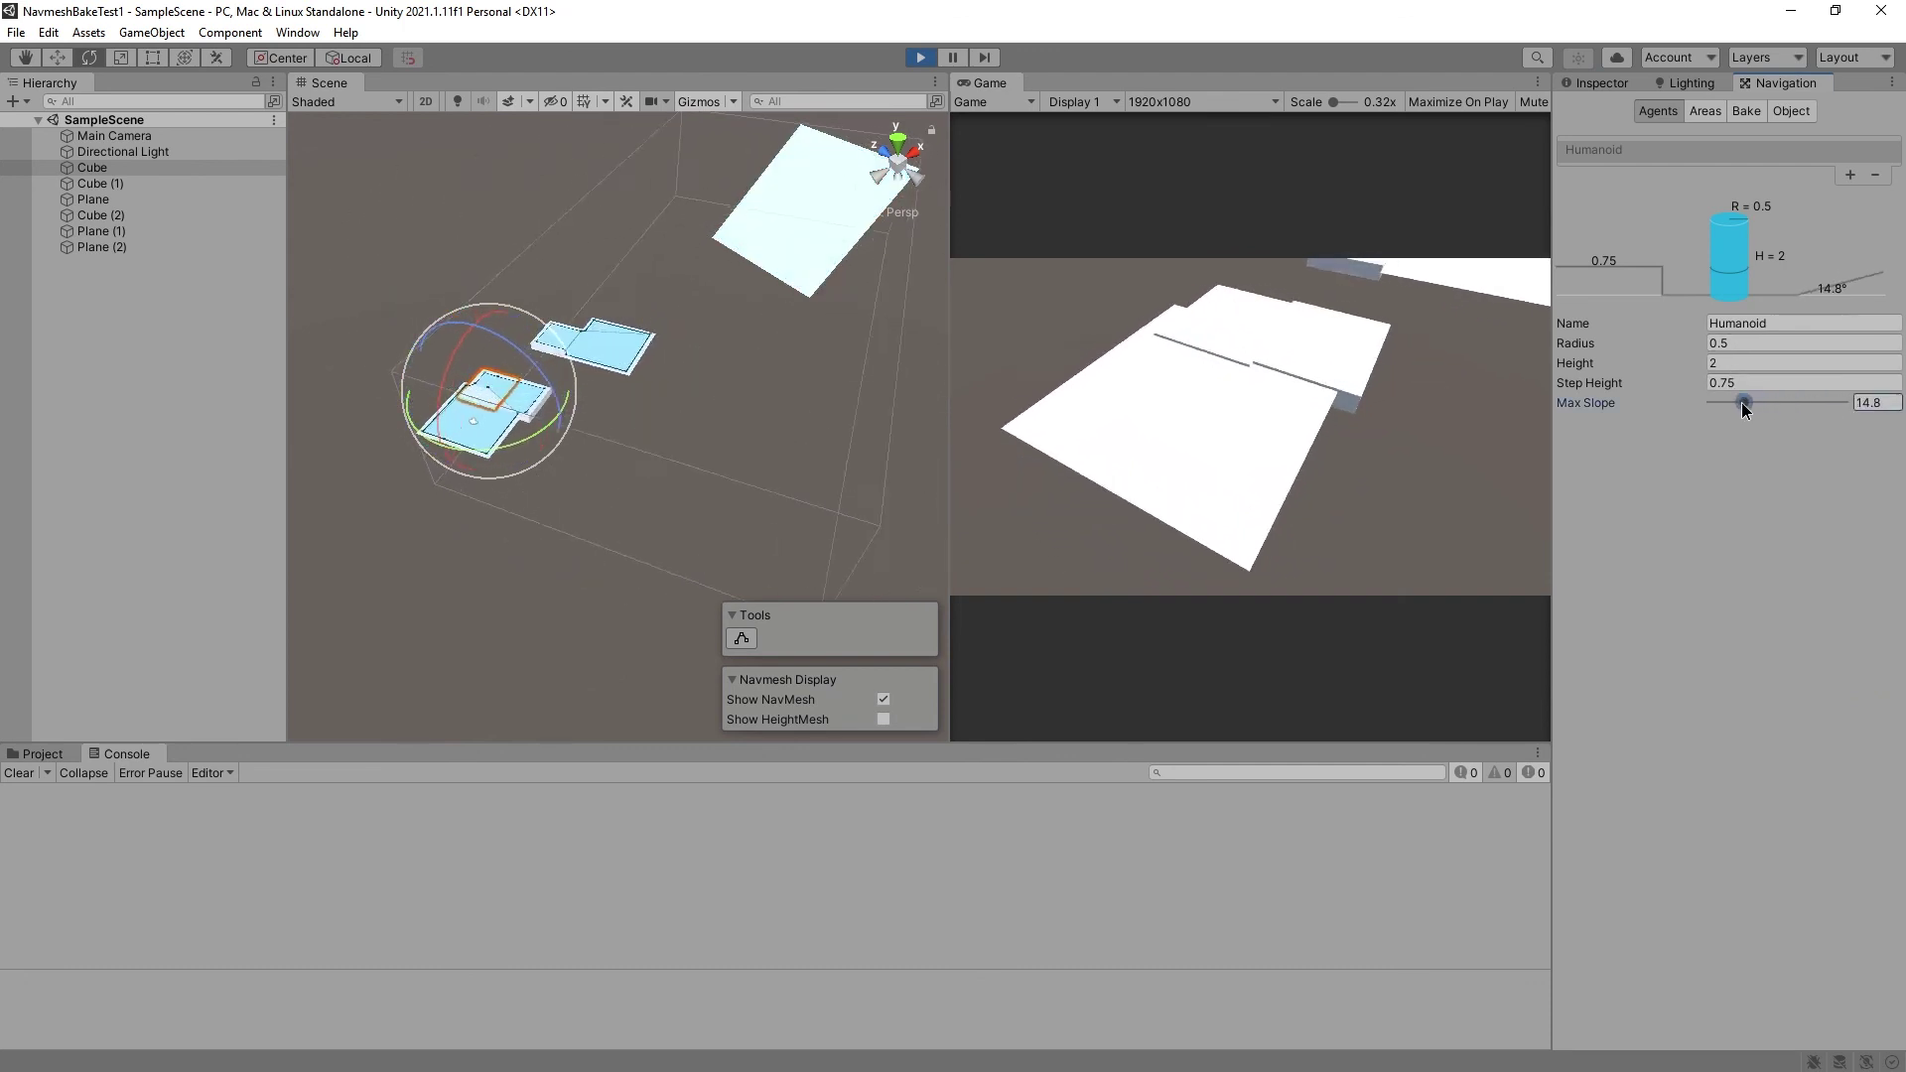
Rotate Plane (2) back toward level and view the regenerated navmesh
click(807, 181)
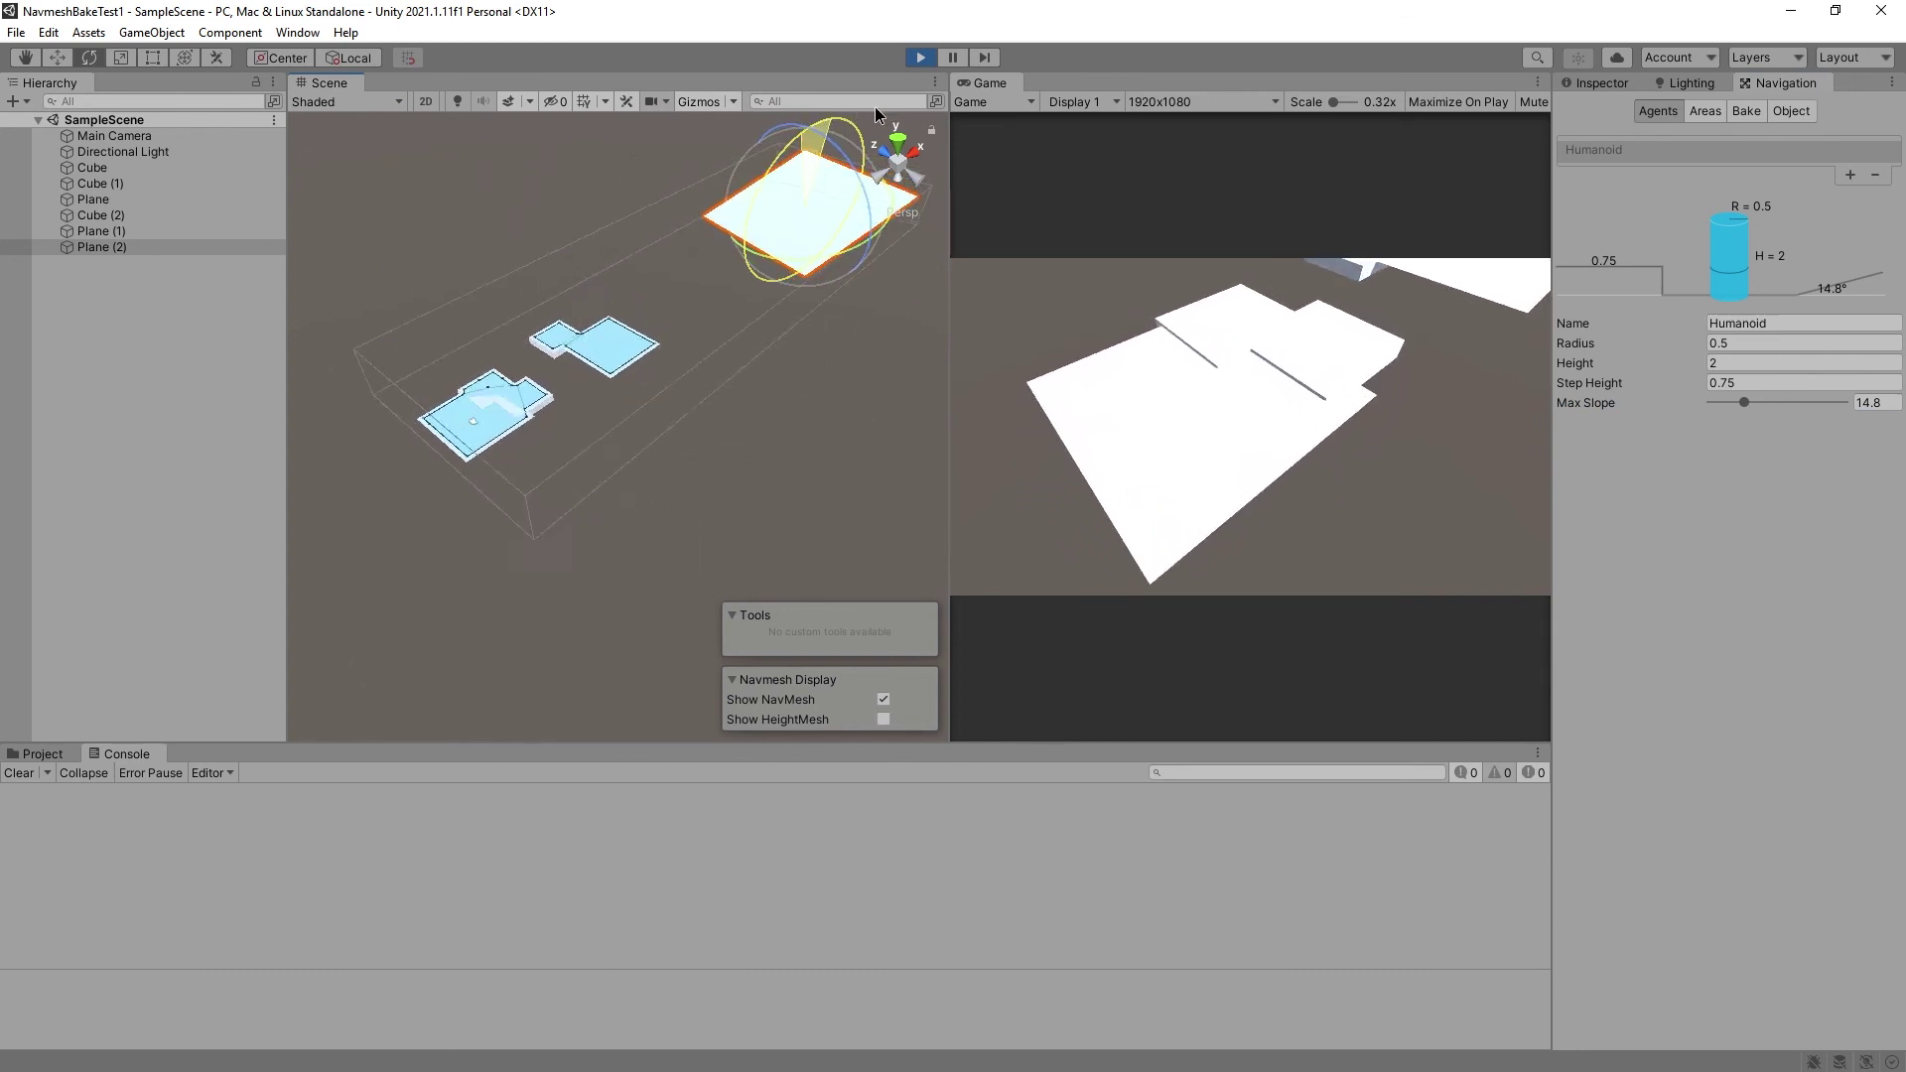
drag(832, 120, 849, 123)
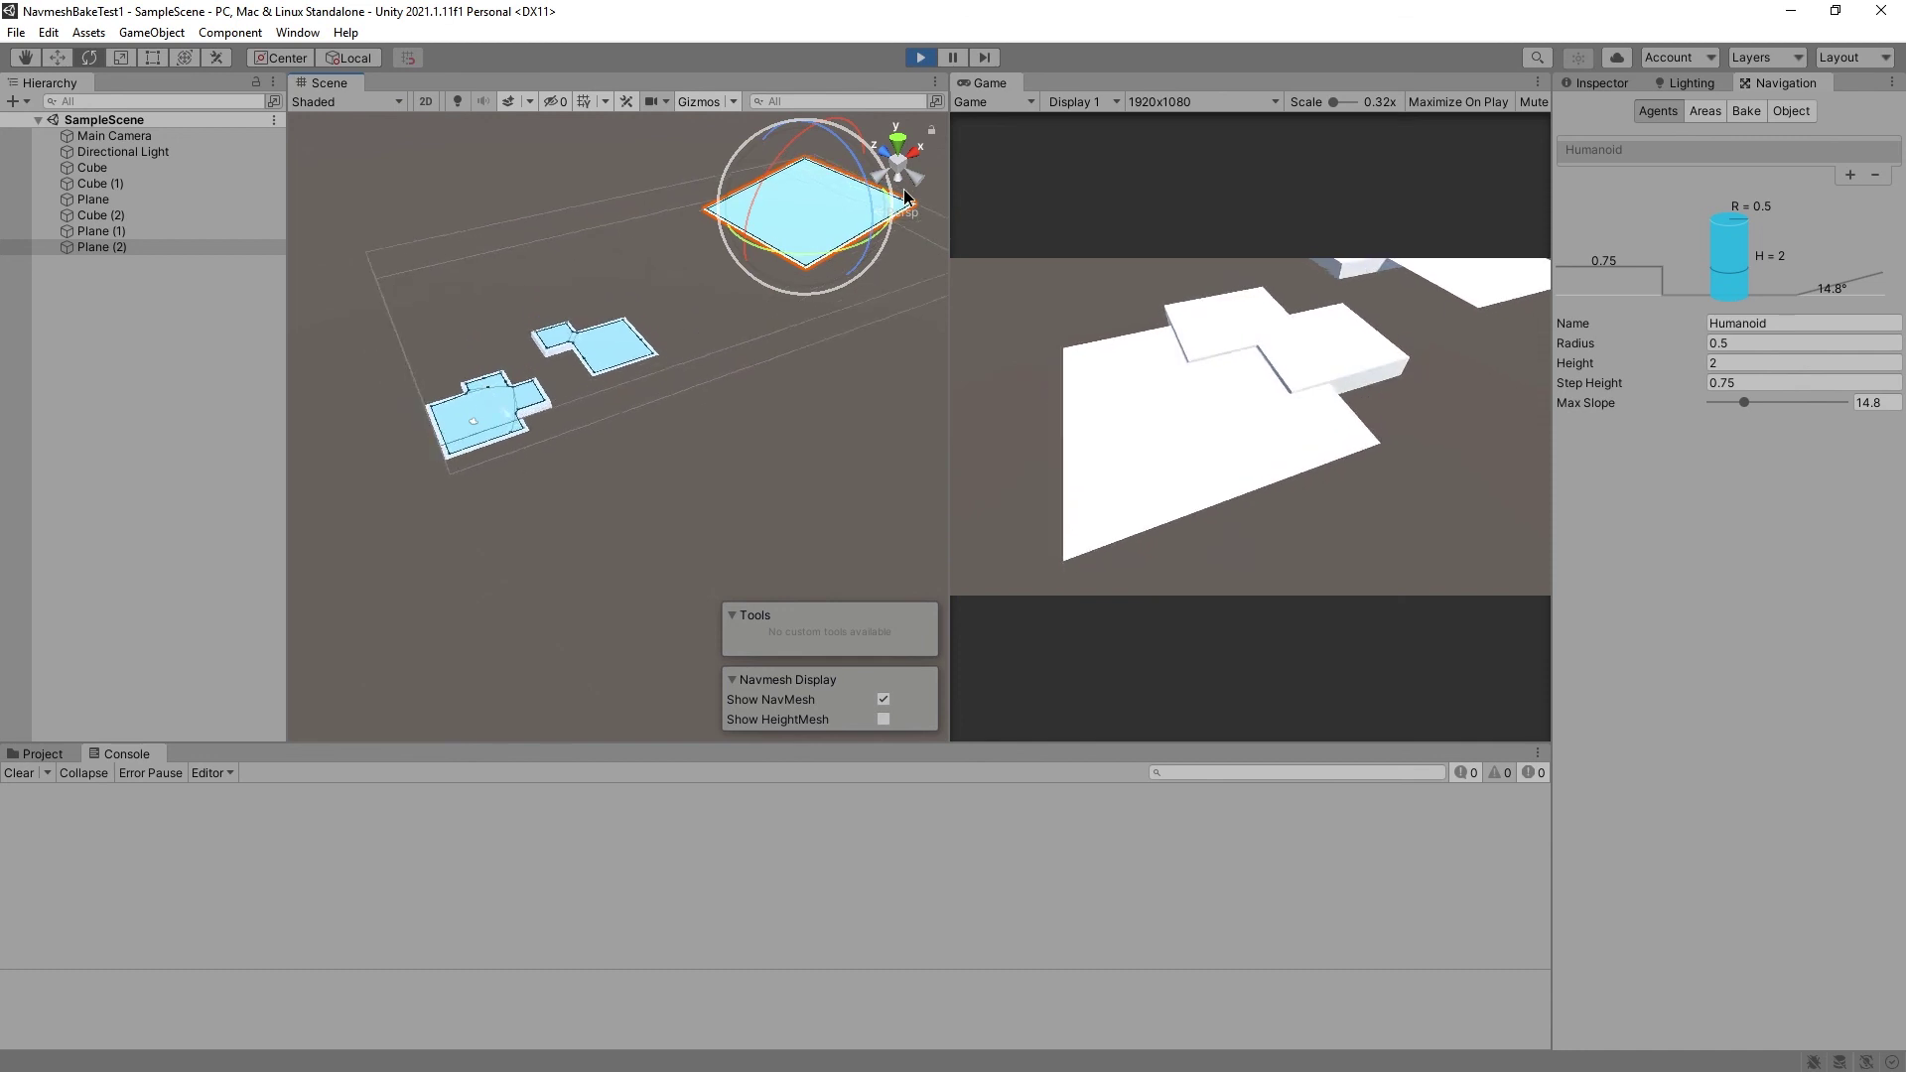
alt+drag(682, 454, 885, 396)
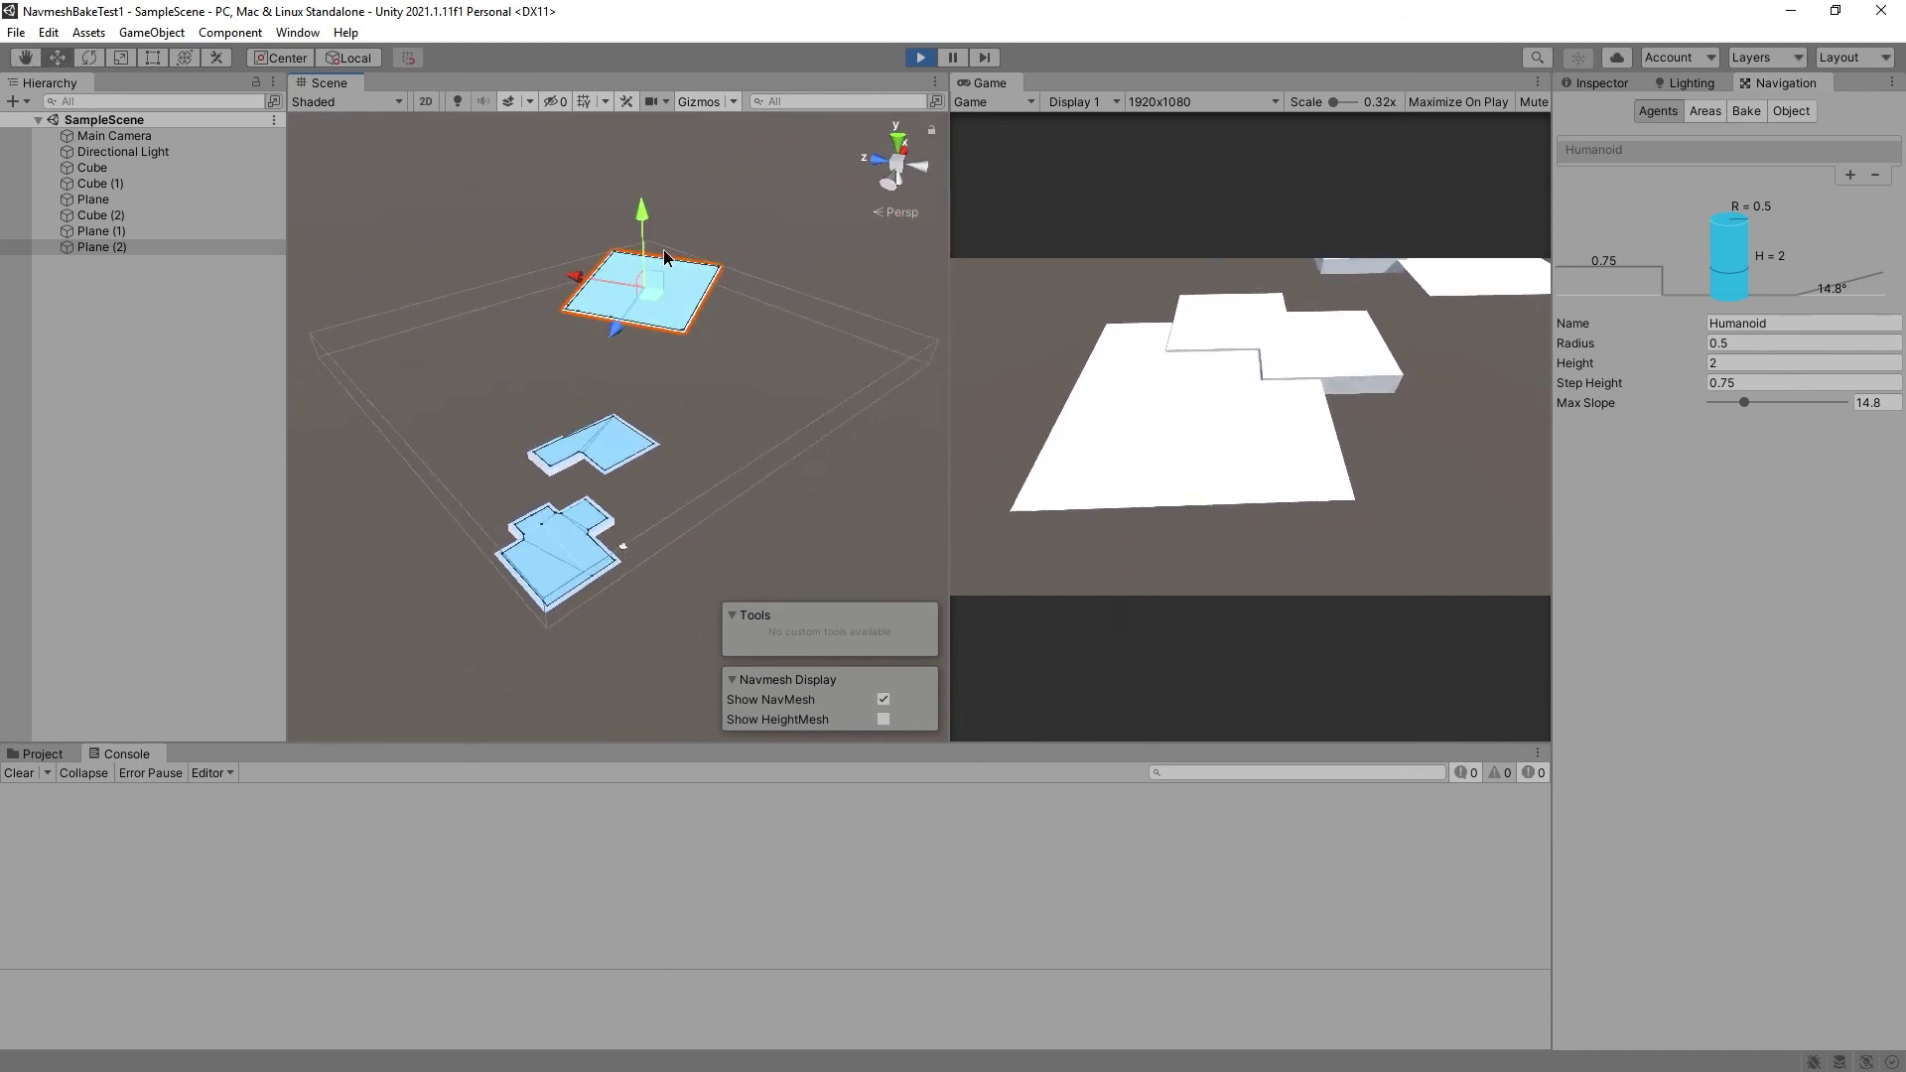